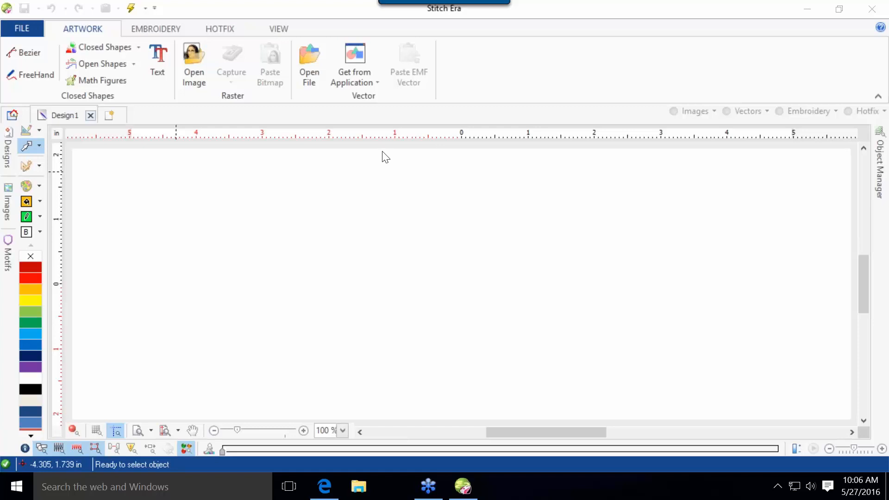
click(404, 112)
click(8, 206)
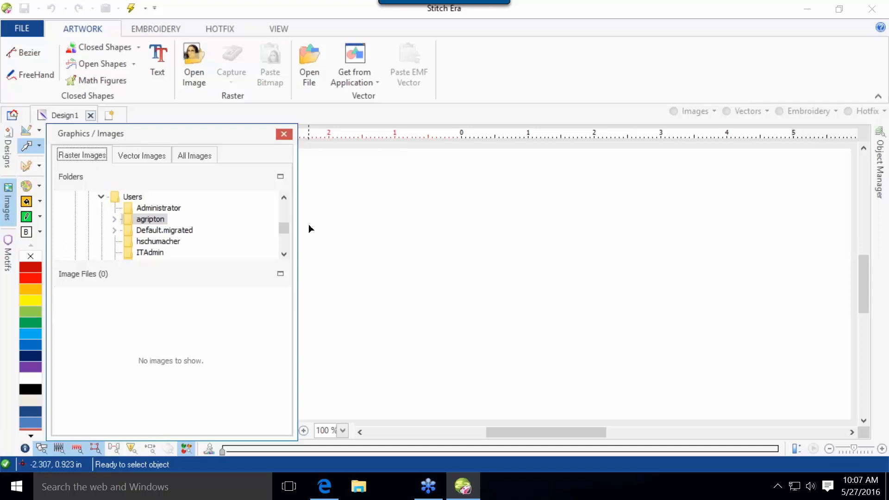
drag(280, 233, 280, 248)
click(115, 252)
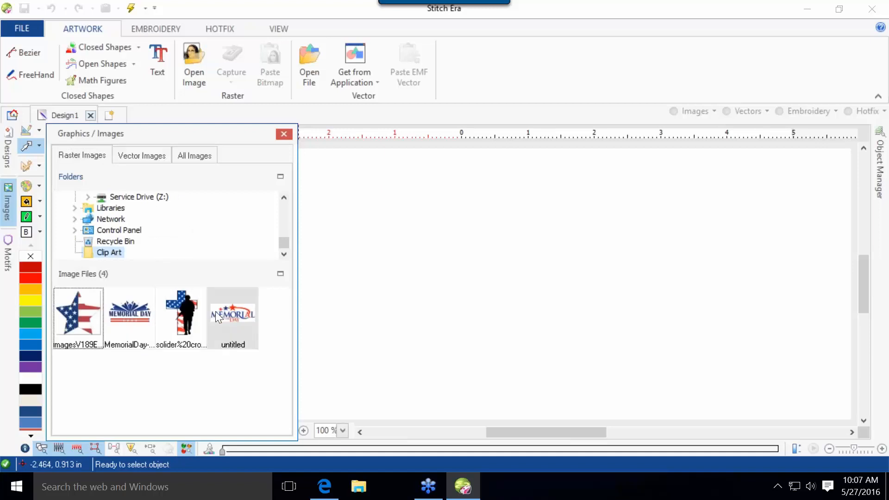
drag(64, 302, 396, 240)
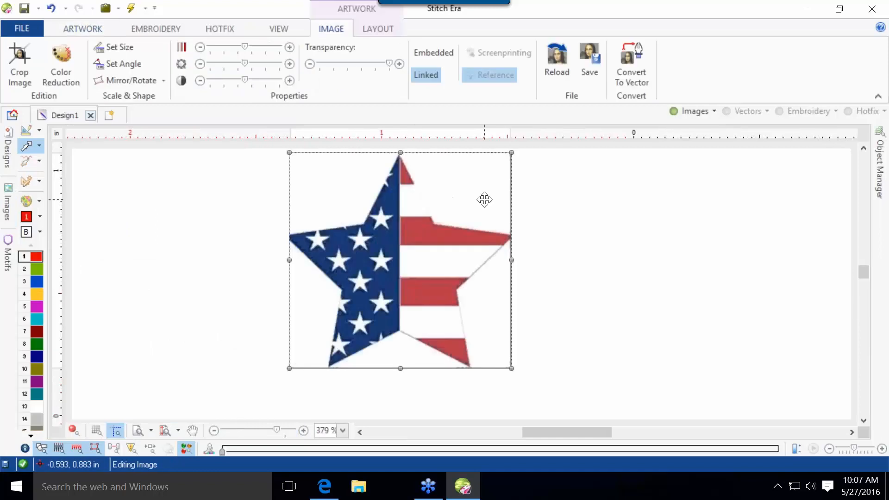
key(Delete)
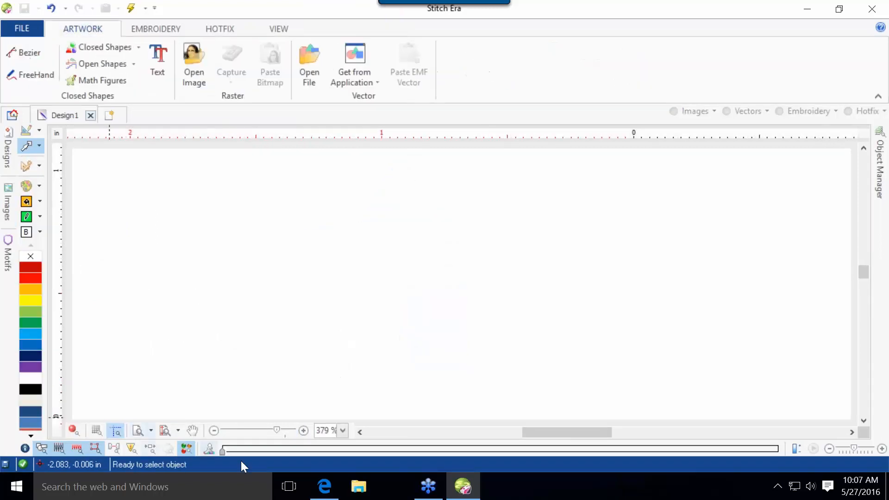
Switch to Microsoft Edge and open google.com in place of the webinar page.
click(326, 487)
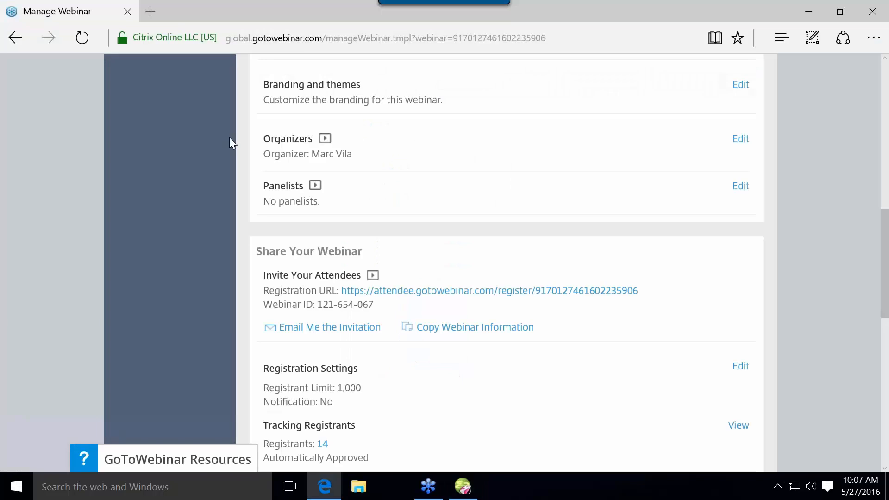
click(234, 37)
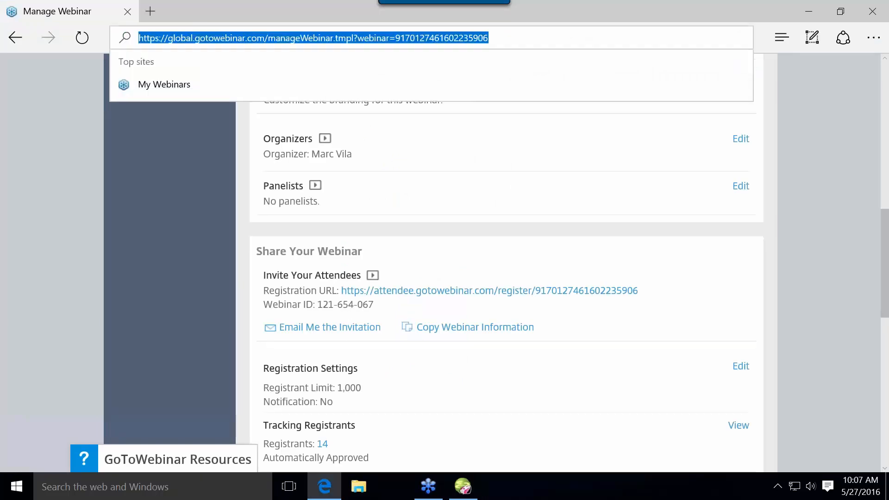
text(Google.com/)
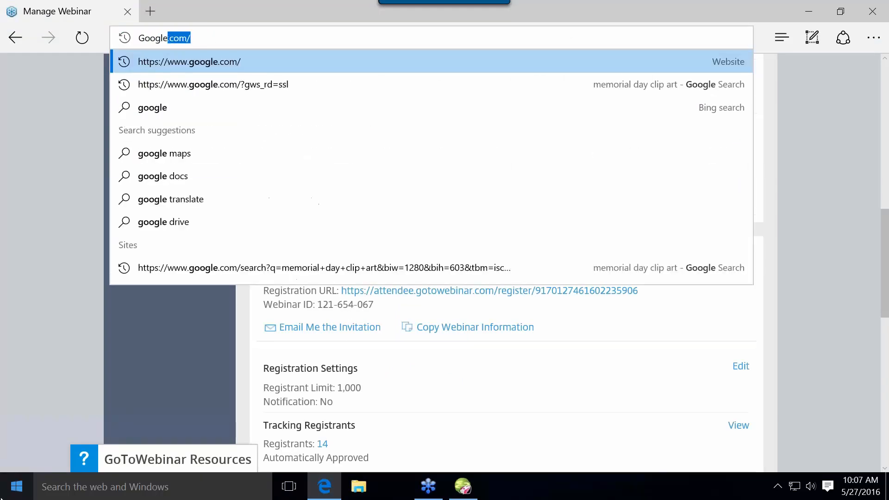
key(Return)
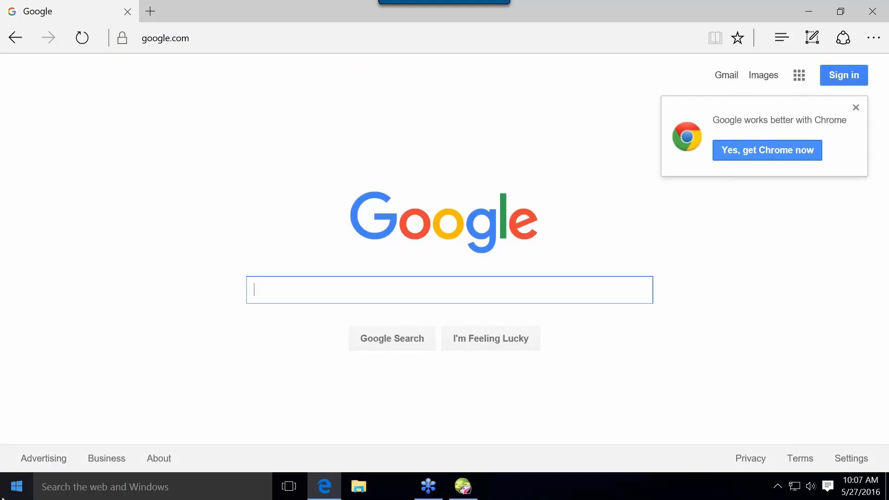
Search Google for "memorial clip art" and show the image results.
text(memorial )
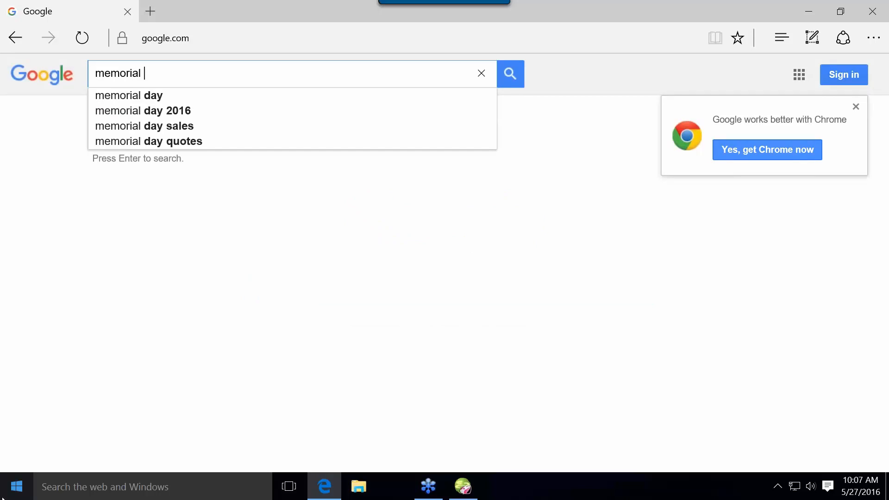
text(clip art)
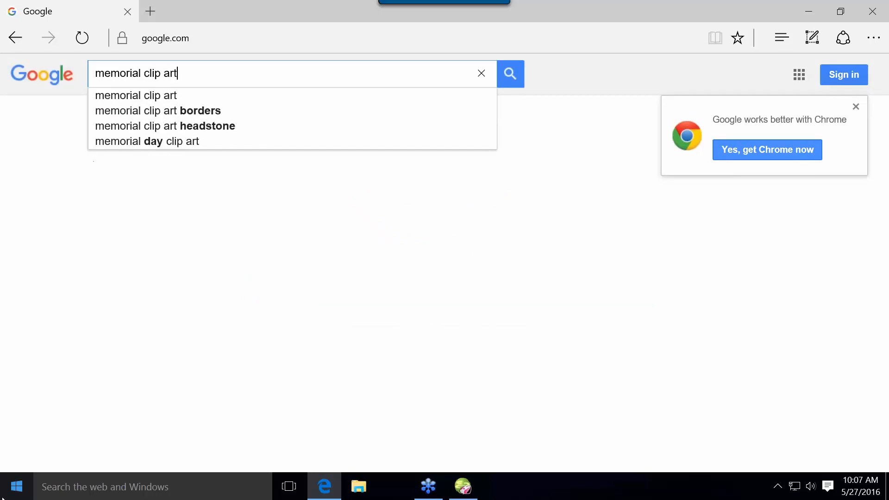
key(Return)
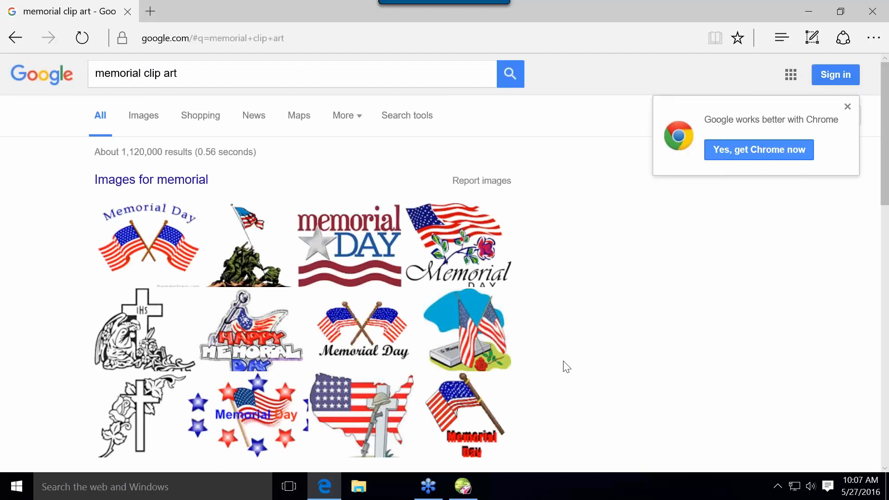
scroll(304, 294, down, 3)
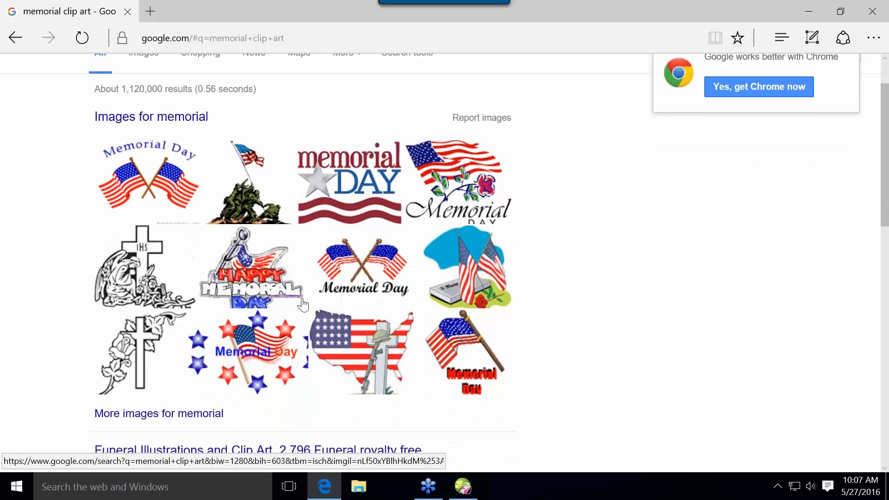
scroll(331, 317, up, 3)
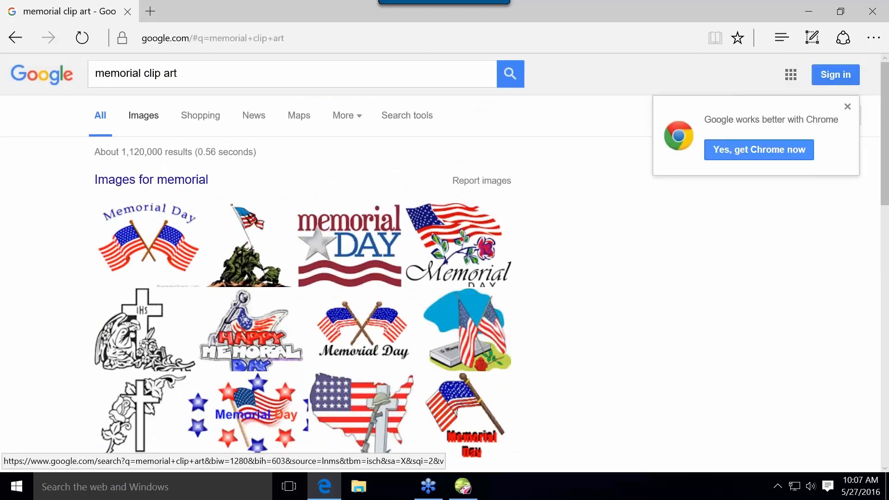
click(144, 116)
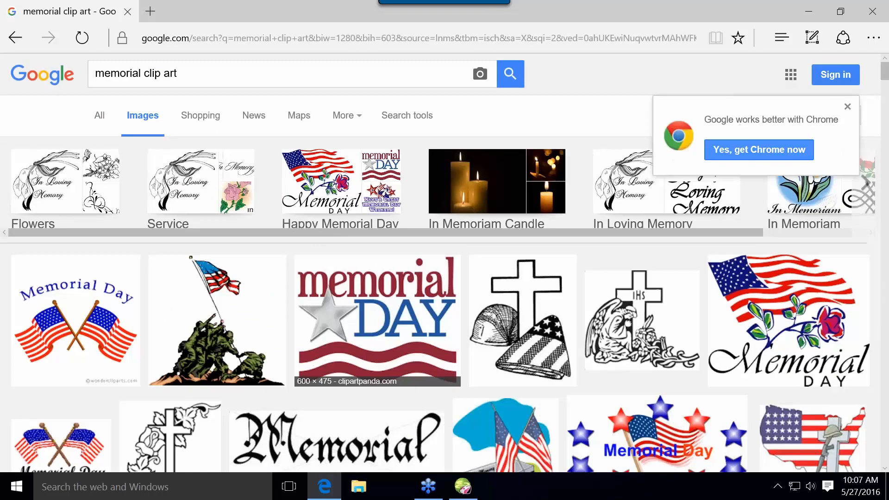
Find the red and blue Memorial Day clip art with three stars and a swoosh, and open its preview.
scroll(343, 307, down, 1)
scroll(343, 306, down, 3)
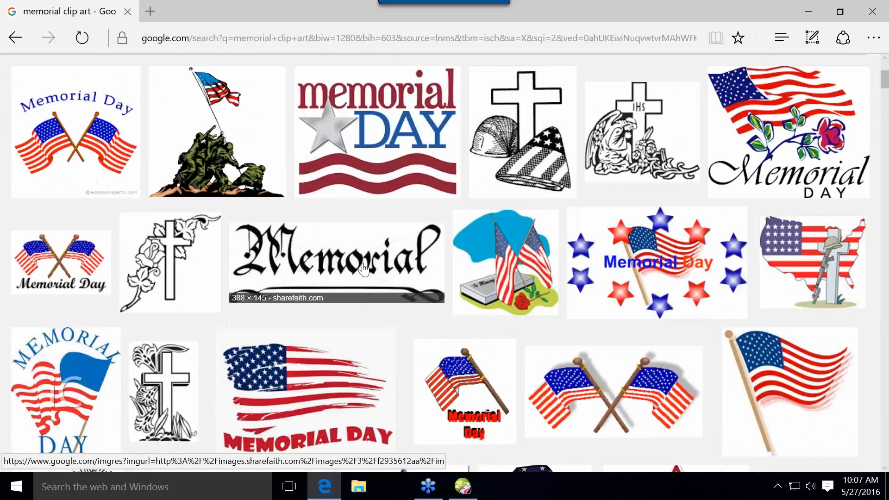
scroll(352, 274, down, 7)
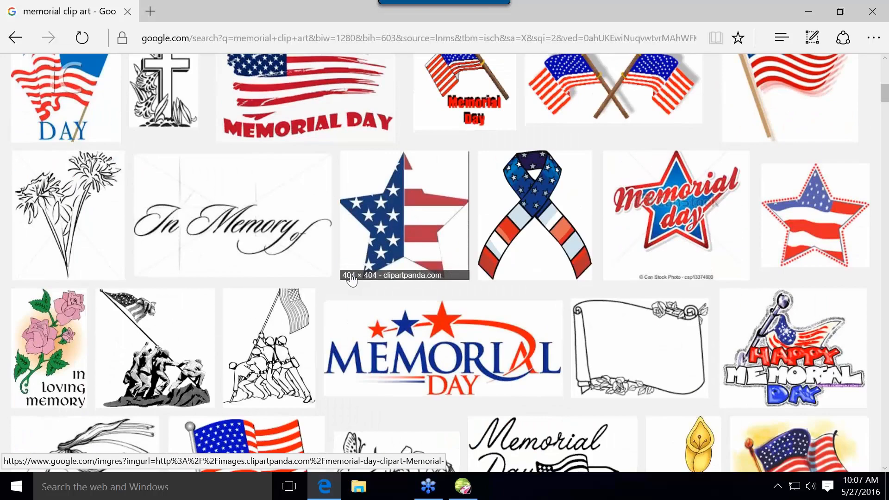
scroll(352, 278, down, 1)
click(456, 288)
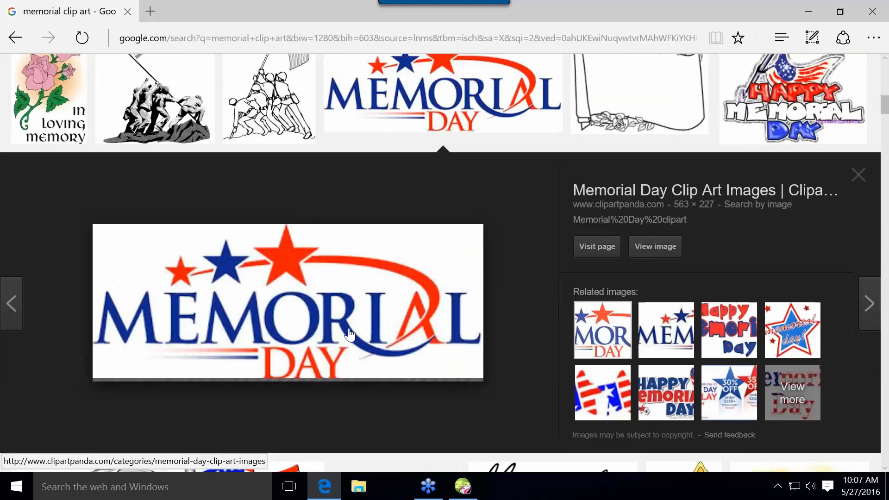
Save the previewed Memorial Day picture as a JPEG in the desktop's Clip Art folder, keeping the suggested file name.
right_click(348, 375)
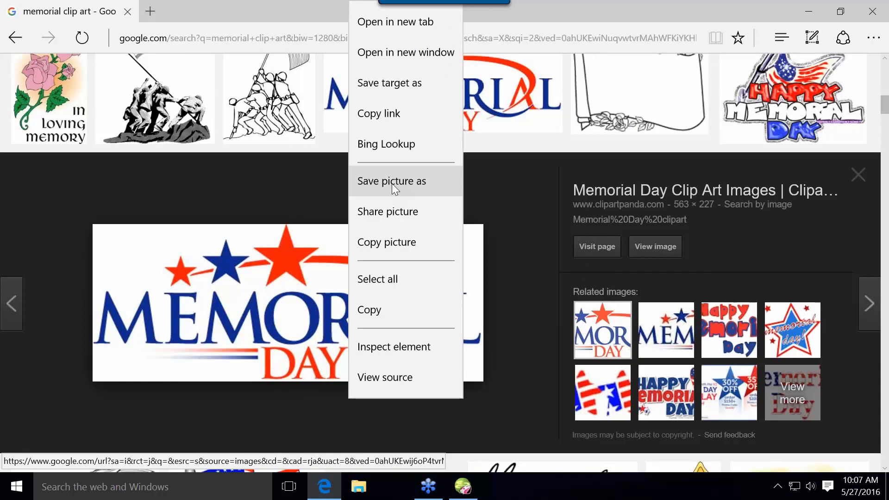
click(392, 182)
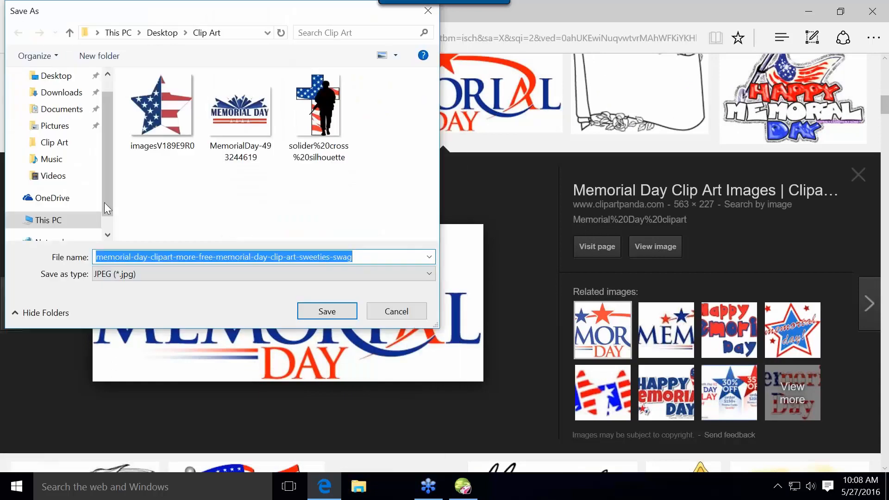
click(55, 76)
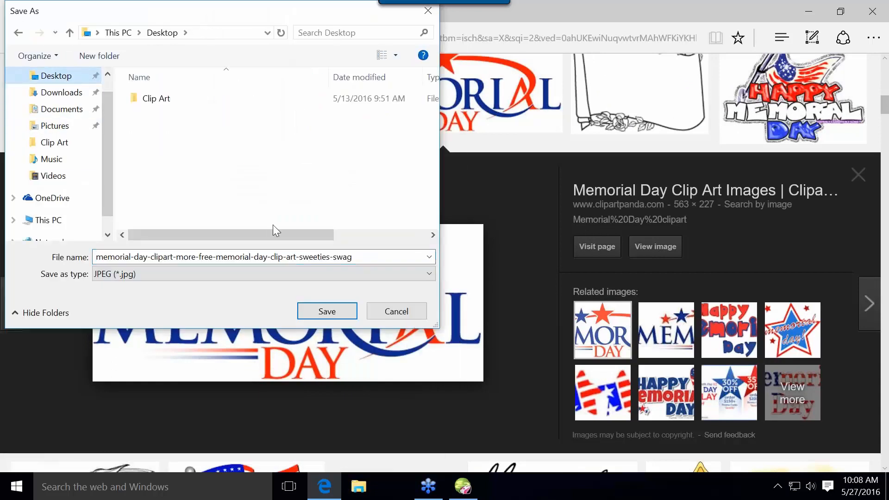
click(141, 98)
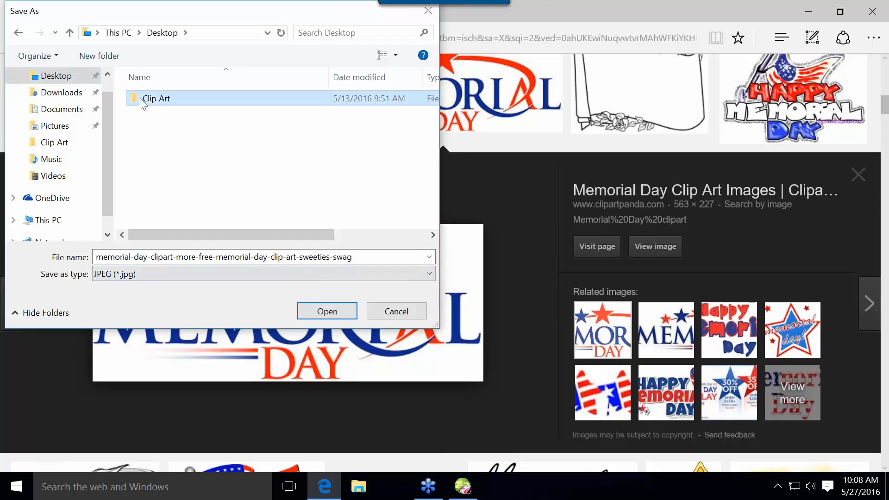
double_click(139, 98)
click(326, 311)
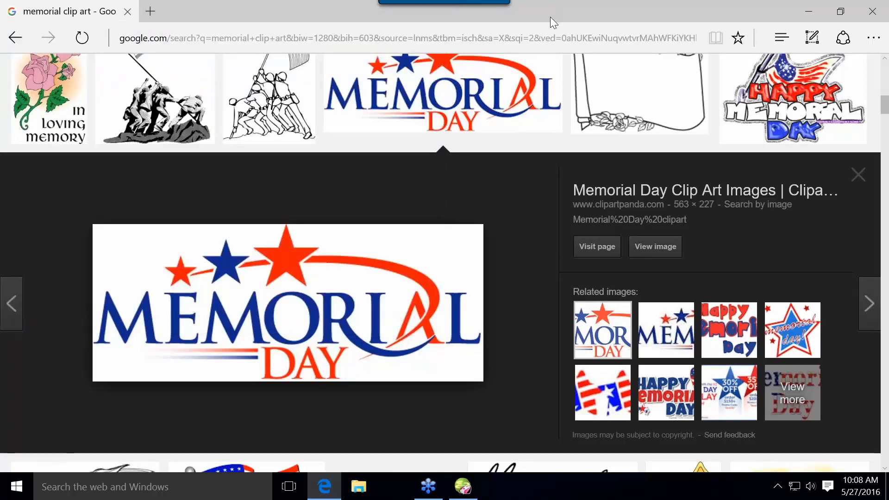
Minimize the browser to return to Stitch Era and dismiss its error message.
drag(550, 17, 276, 148)
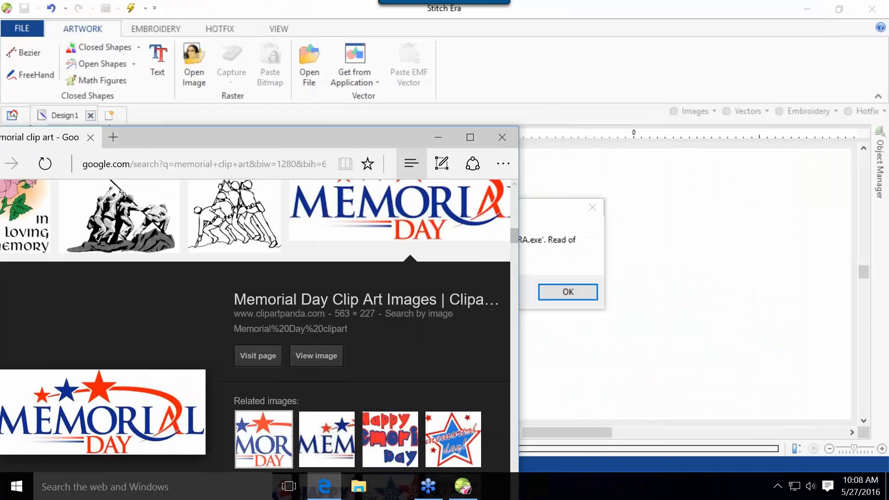
click(438, 137)
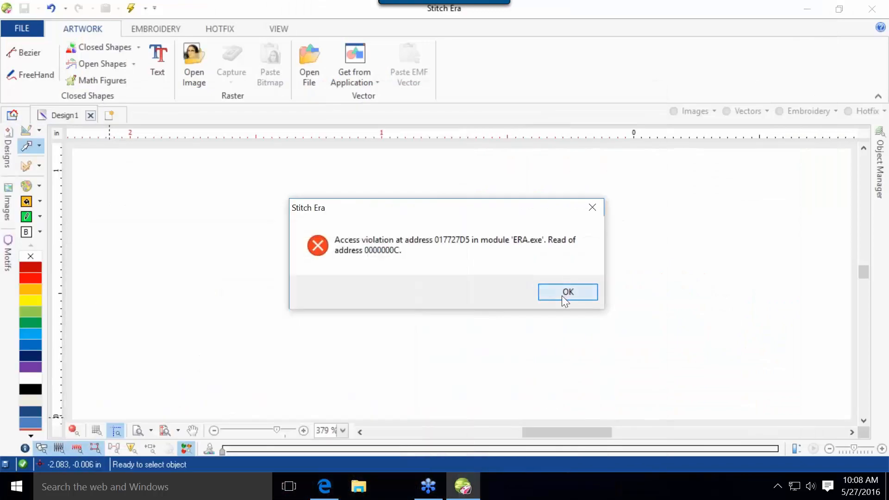
click(562, 296)
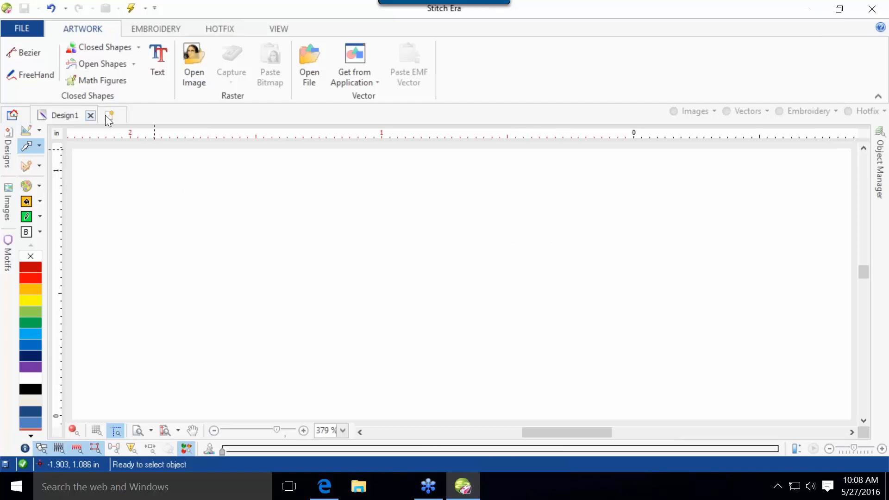
Insert the saved memorial-day image from the desktop's Clip Art folder into the design, shift it slightly down and left, and deselect it.
click(8, 203)
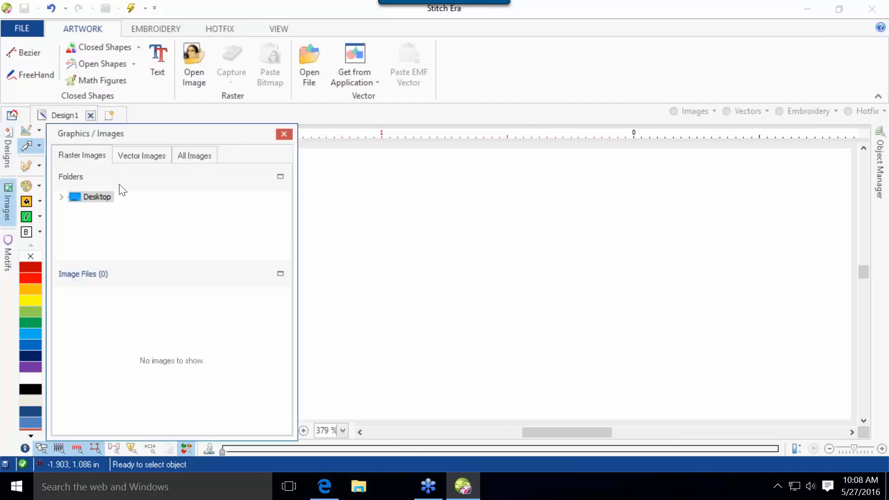
click(64, 199)
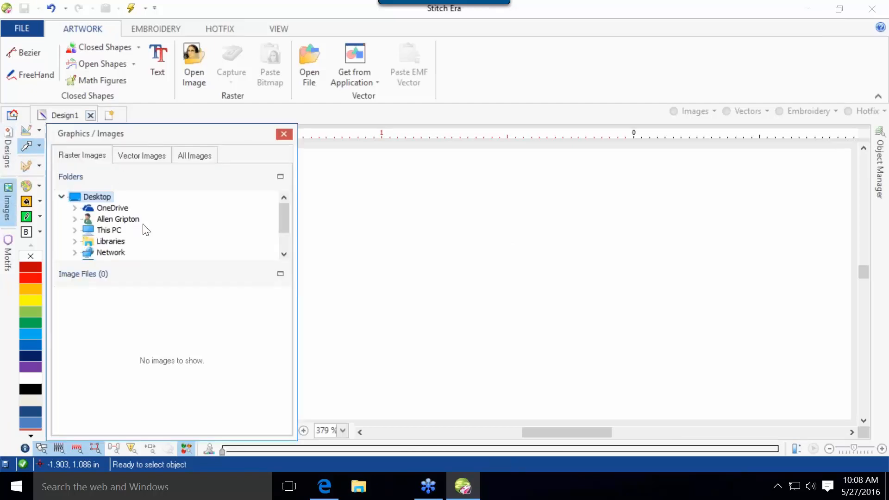
scroll(149, 238, down, 1)
click(99, 253)
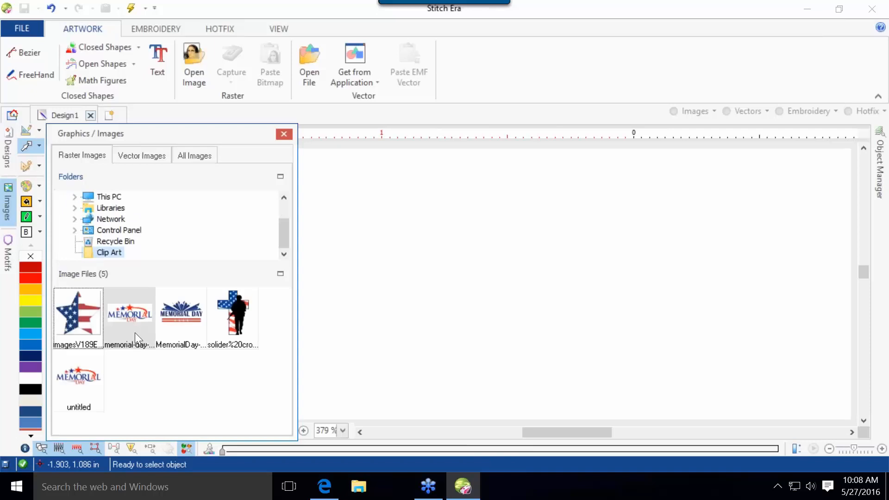
double_click(133, 313)
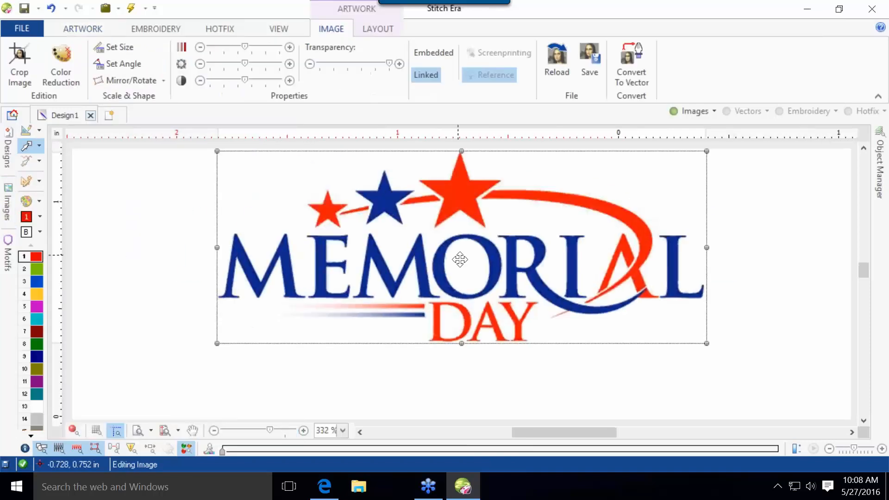
drag(507, 248, 430, 281)
click(664, 237)
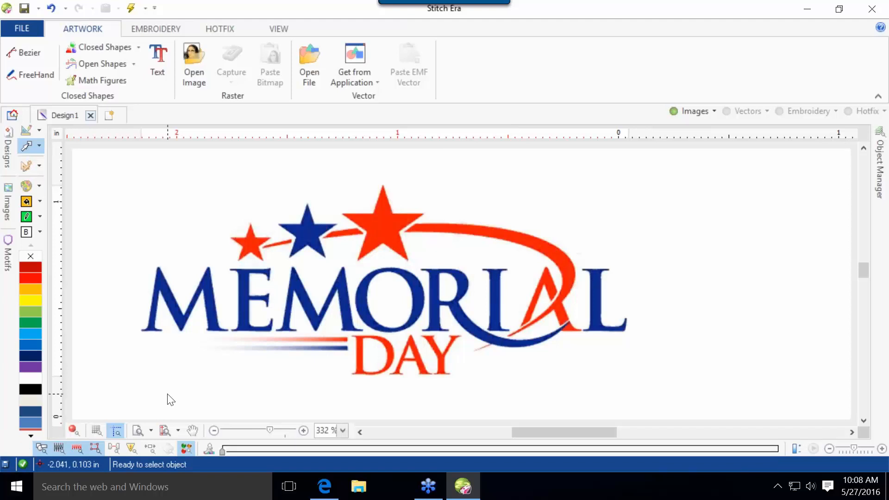
Examine the edges of the lettering and of the red and blue stars in the image at close range.
scroll(380, 266, up, 2)
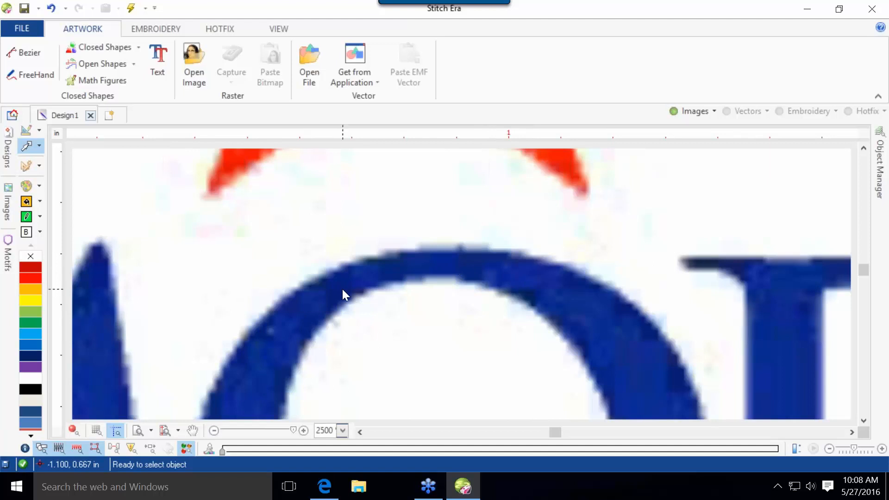
scroll(380, 284, down, 2)
scroll(392, 153, up, 2)
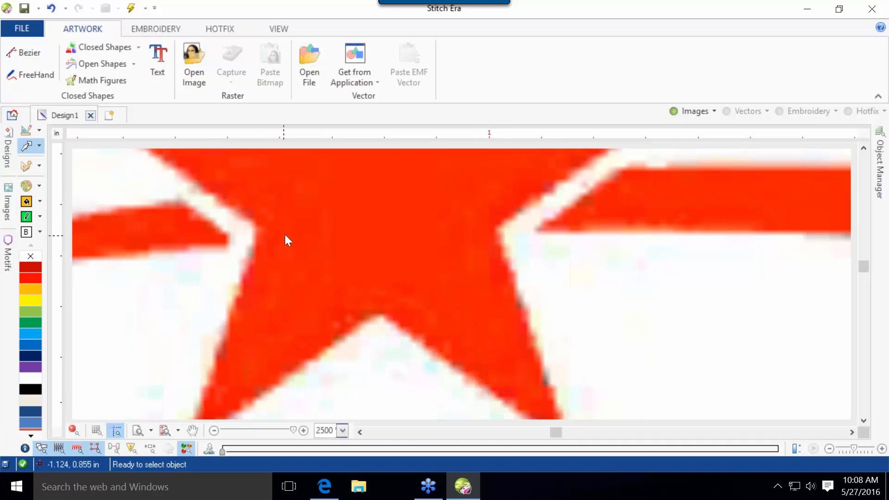
scroll(463, 274, down, 3)
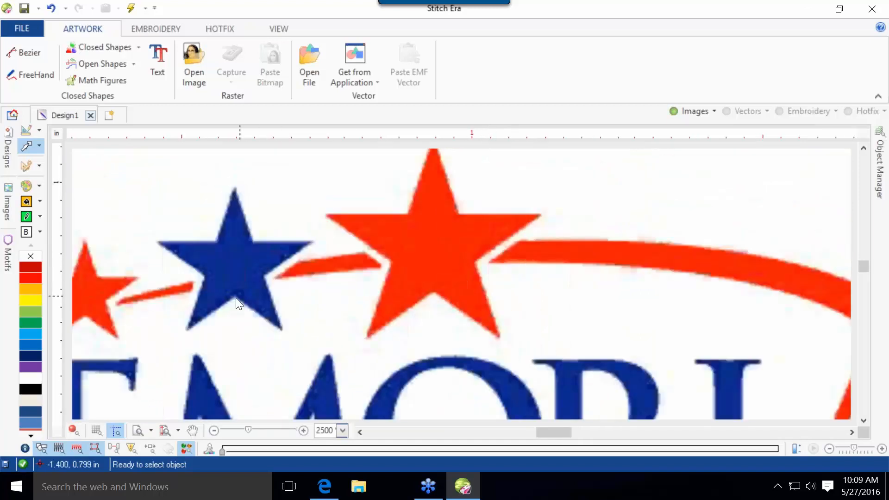
scroll(222, 320, up, 3)
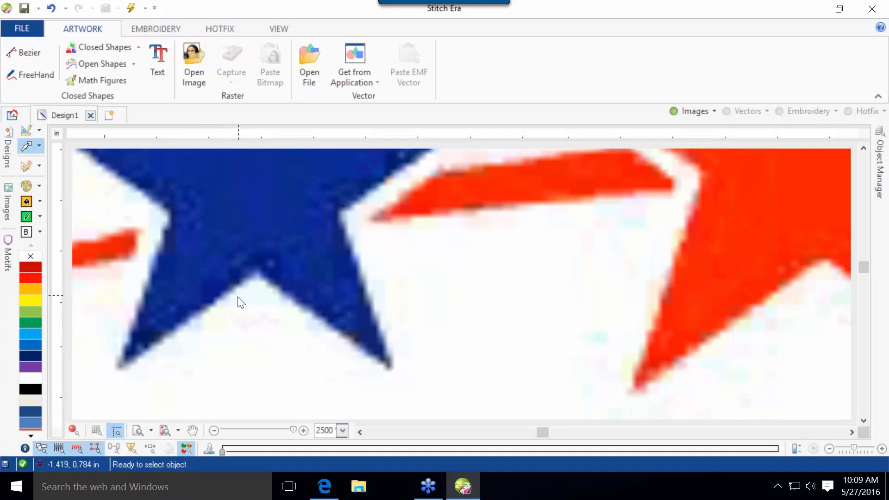
scroll(153, 310, down, 5)
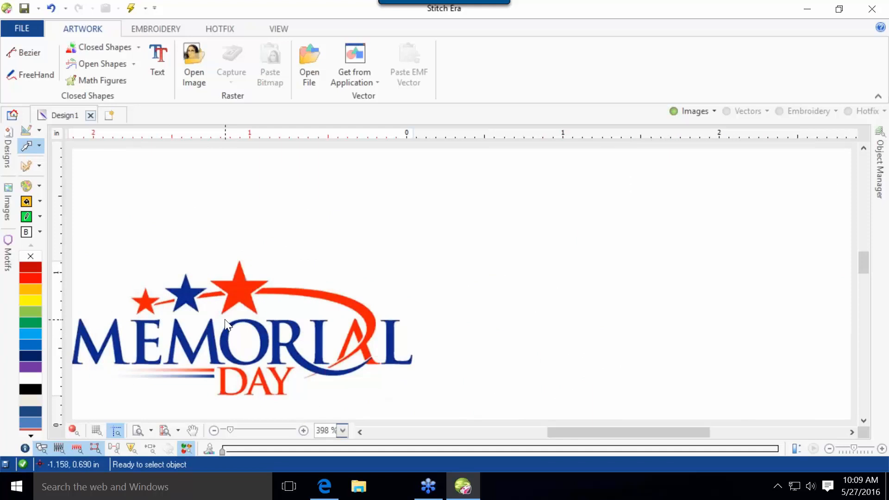
Select the Memorial Day image and try the Color Reduction filter on it with up to 32 colors.
drag(252, 311, 415, 241)
scroll(415, 242, up, 2)
scroll(412, 242, down, 1)
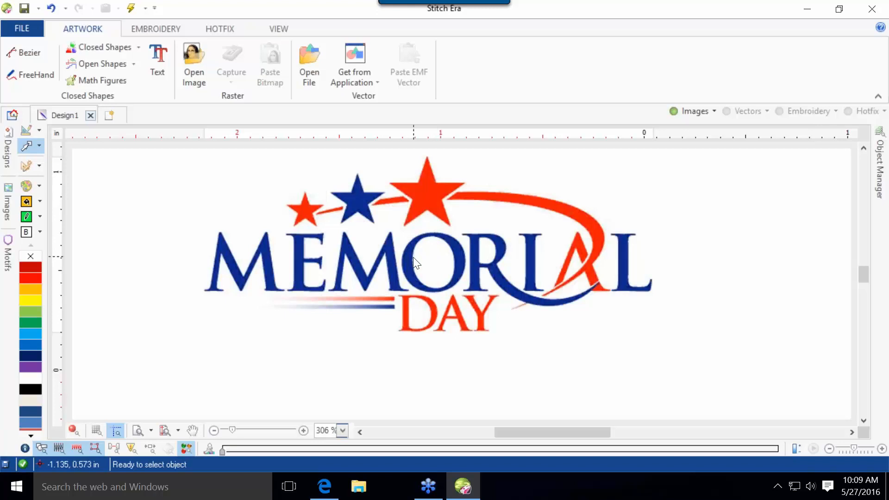
click(420, 195)
scroll(426, 204, up, 5)
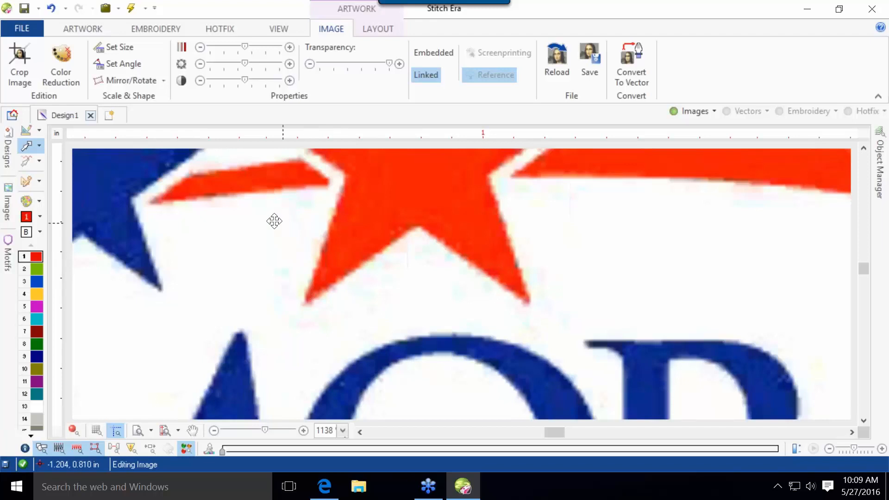
click(63, 56)
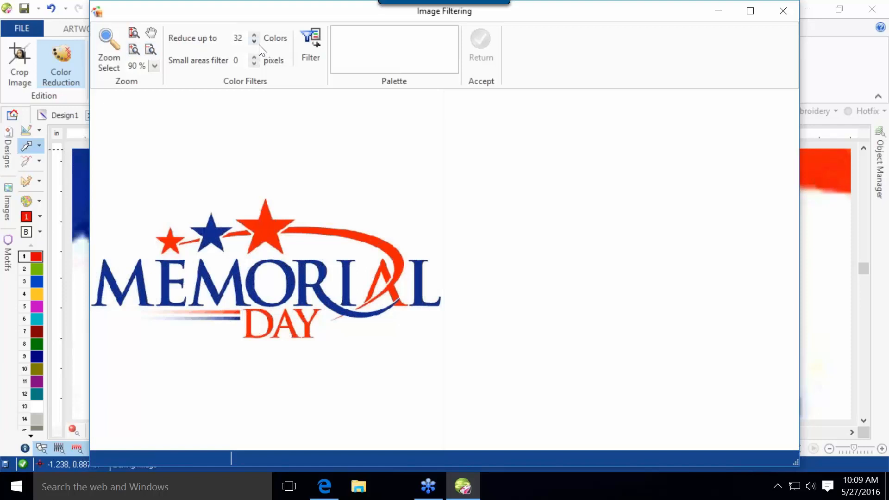
click(310, 42)
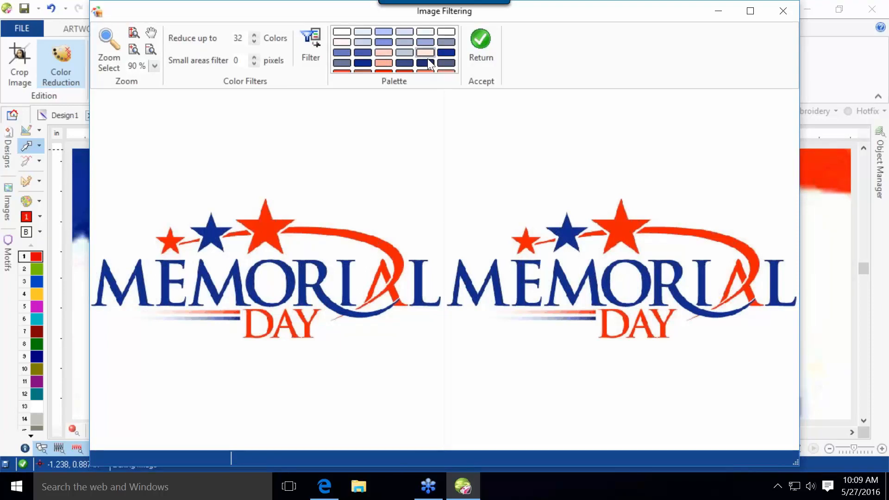
scroll(427, 59, down, 1)
scroll(424, 65, up, 1)
Filter the Memorial Day image down to 3 colors and return the reduced version to the design.
double_click(238, 38)
click(302, 42)
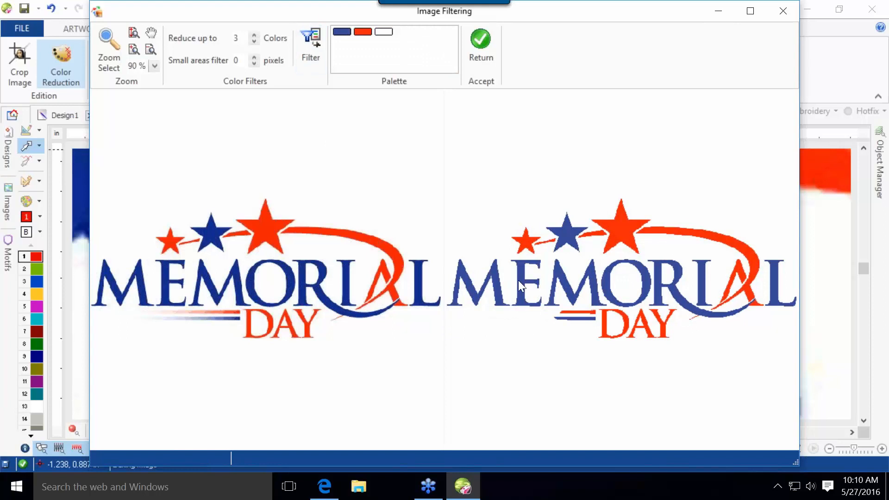
click(480, 44)
Examine the edges of the large red star and the letter O in the color-reduced image at close range.
scroll(512, 294, up, 1)
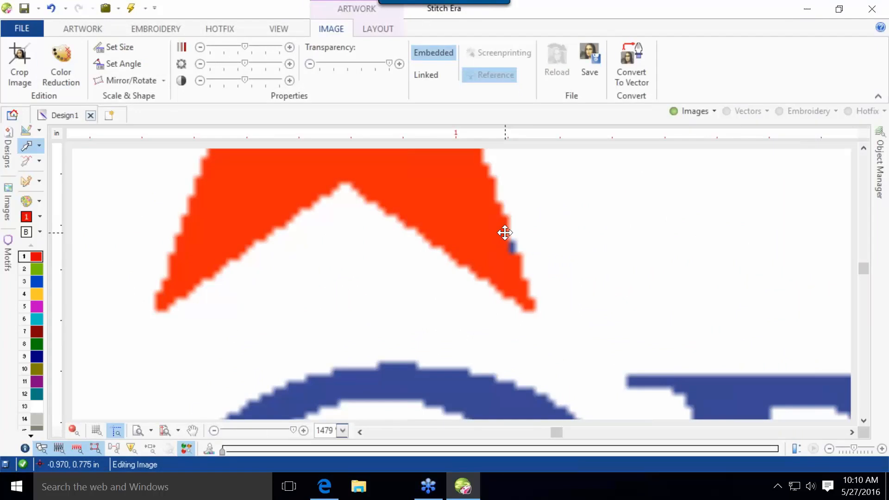
scroll(504, 238, up, 1)
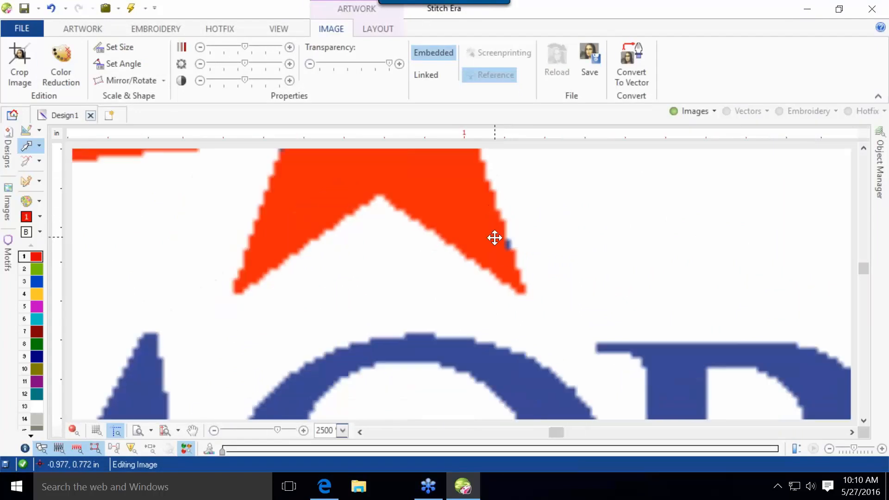
scroll(495, 238, down, 1)
scroll(467, 377, up, 1)
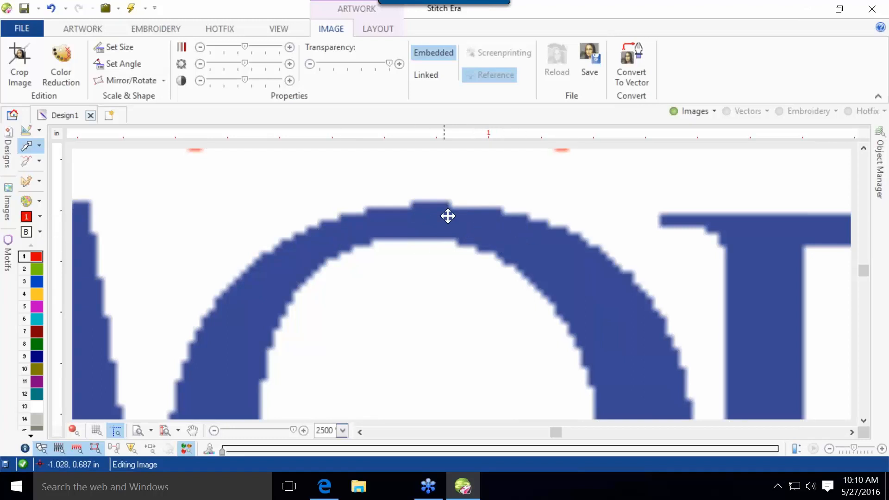
scroll(448, 216, down, 5)
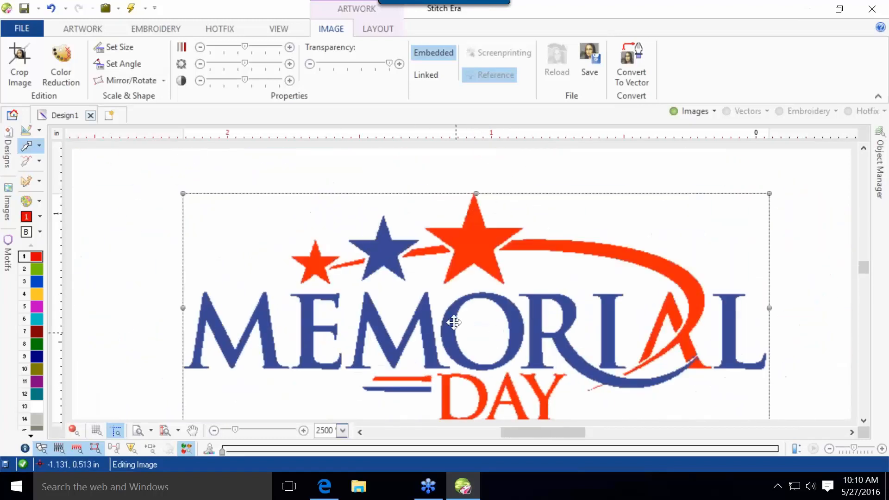
scroll(509, 257, down, 2)
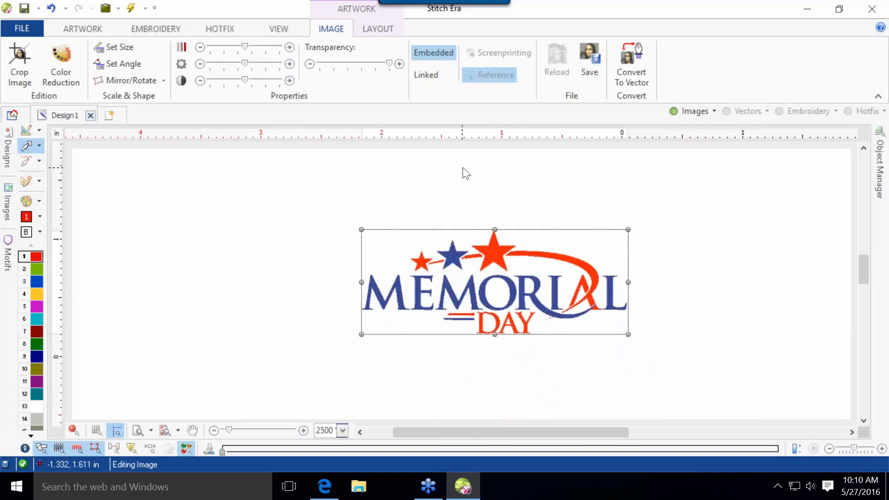
Set the image's width to 8.5 in with locked proportions, move it toward the middle of the workspace and deselect it.
click(371, 26)
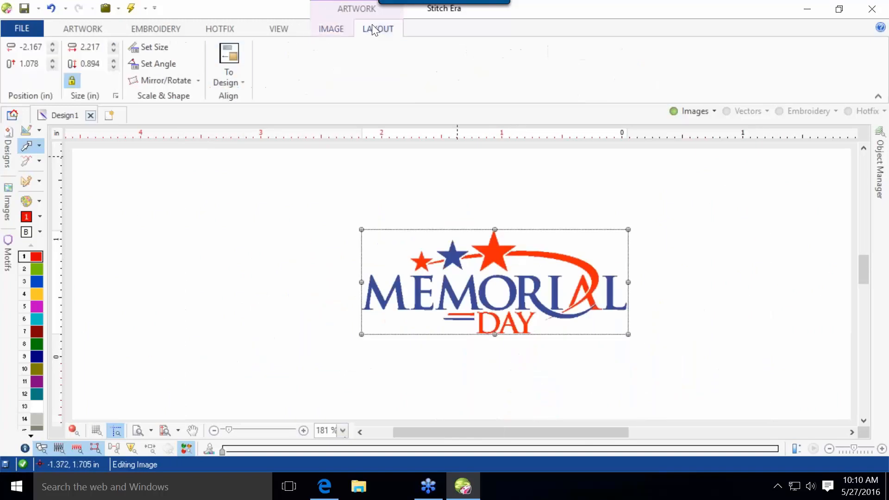
double_click(90, 47)
text(8.)
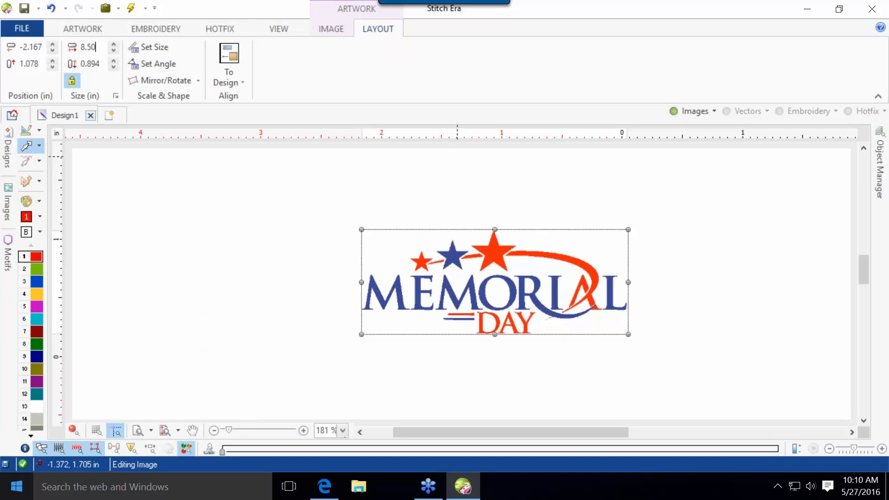
text(50)
key(Return)
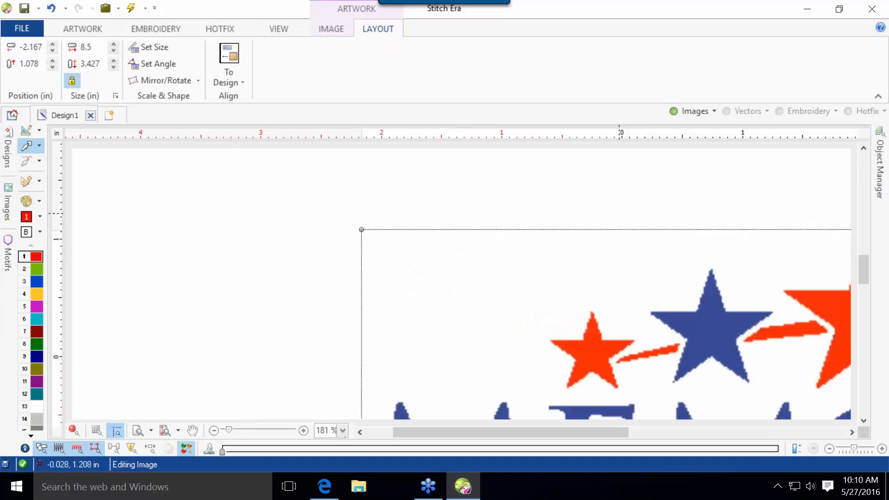
scroll(577, 340, down, 3)
drag(577, 340, 452, 277)
click(631, 245)
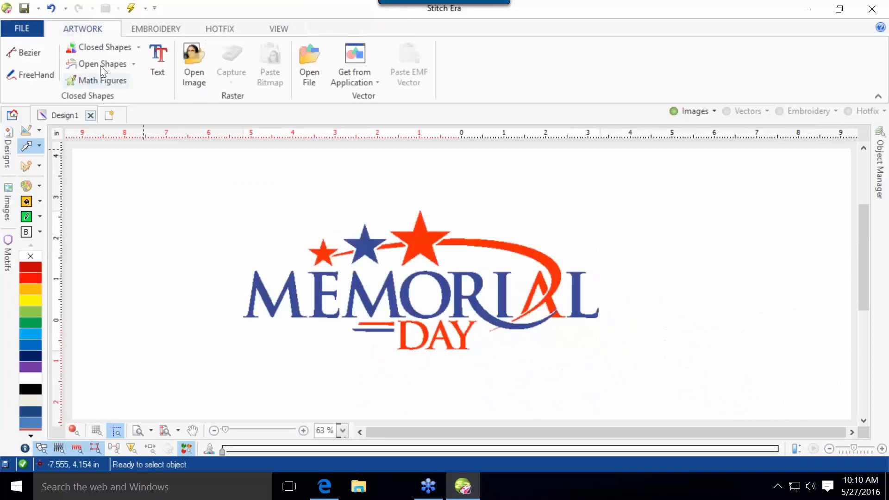
Open the Hotfix Catalog and clear all the beads from the bead palette.
click(219, 29)
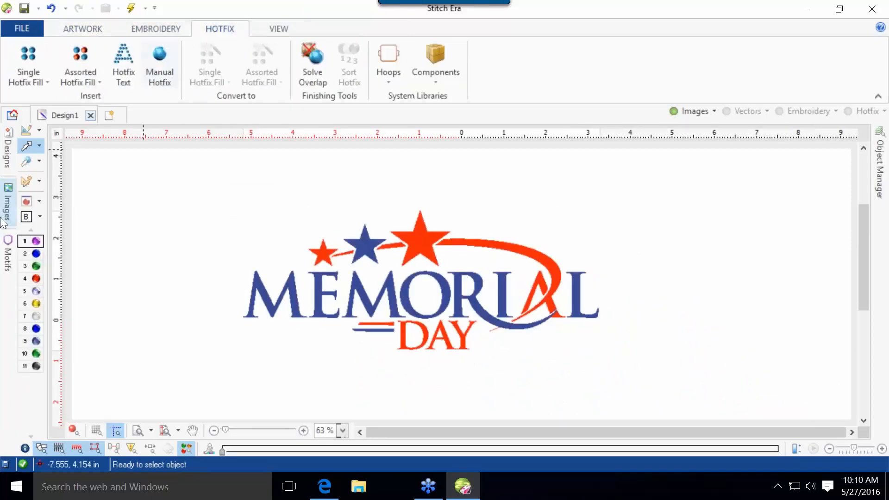
click(27, 200)
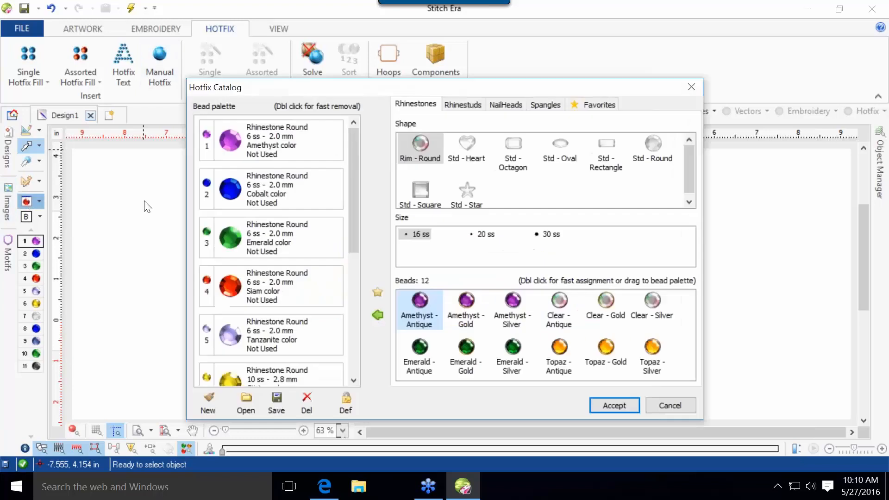
click(208, 402)
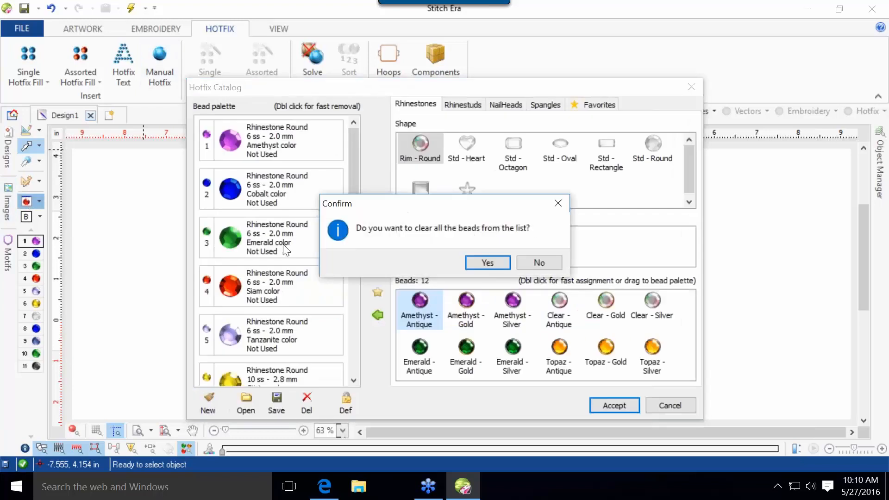
click(484, 260)
Add a Std - Round rhinestone in size 6 ss and color Siam - Lt. to the bead palette.
click(651, 145)
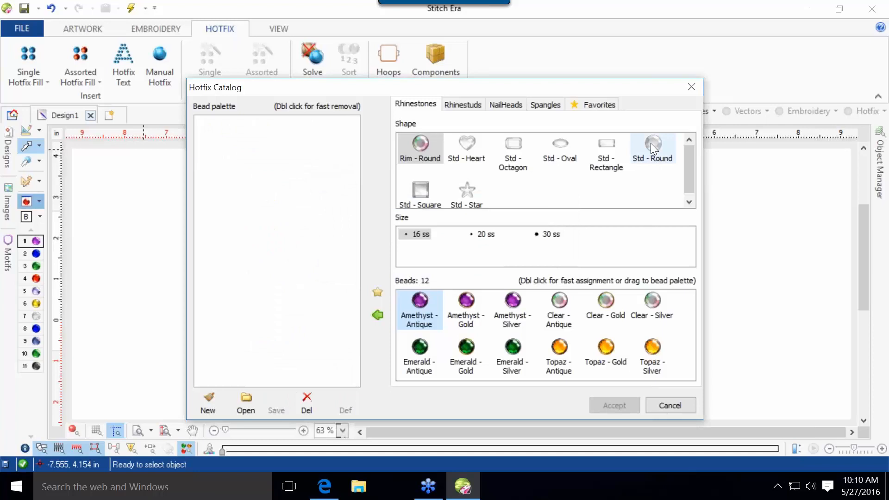
drag(579, 93, 888, 57)
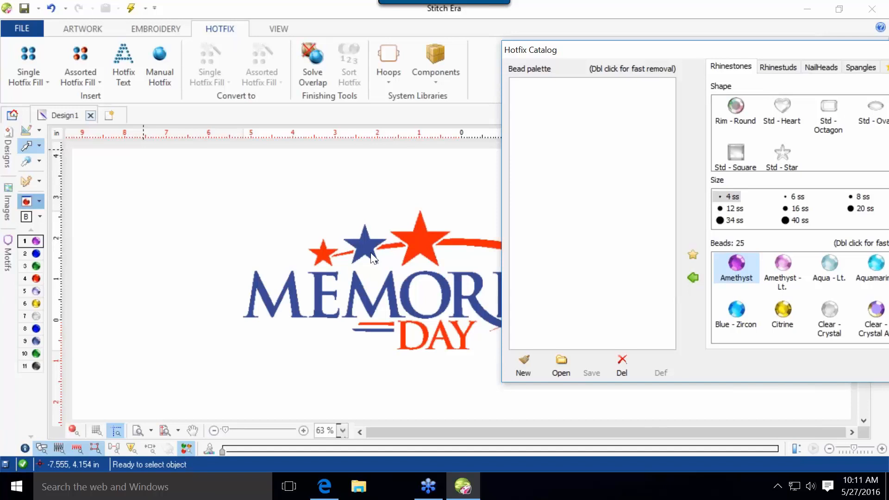
drag(595, 56, 335, 90)
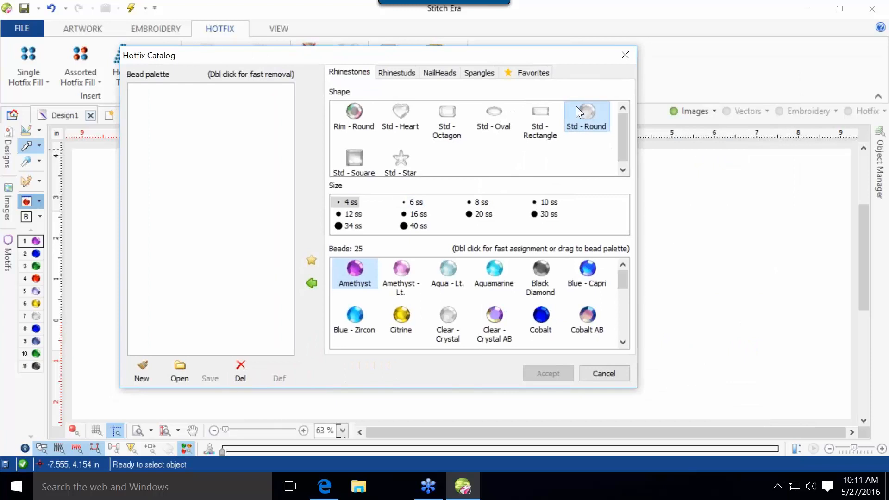
click(401, 205)
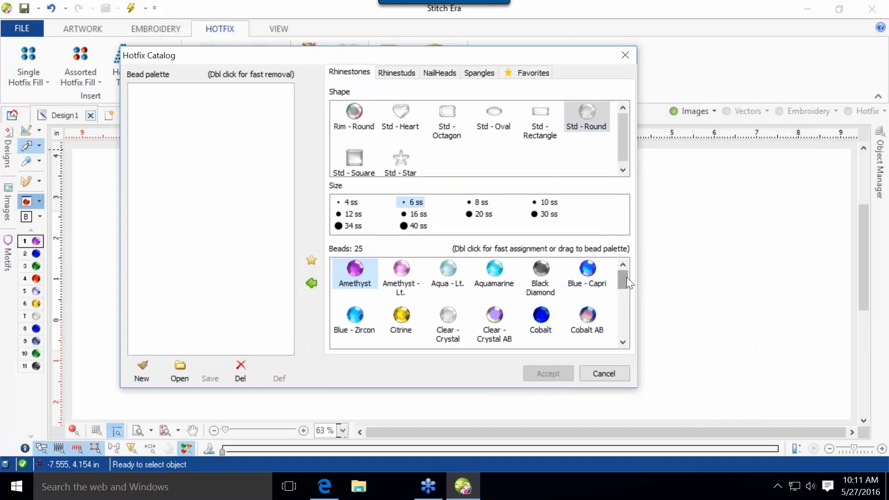
drag(626, 277, 618, 320)
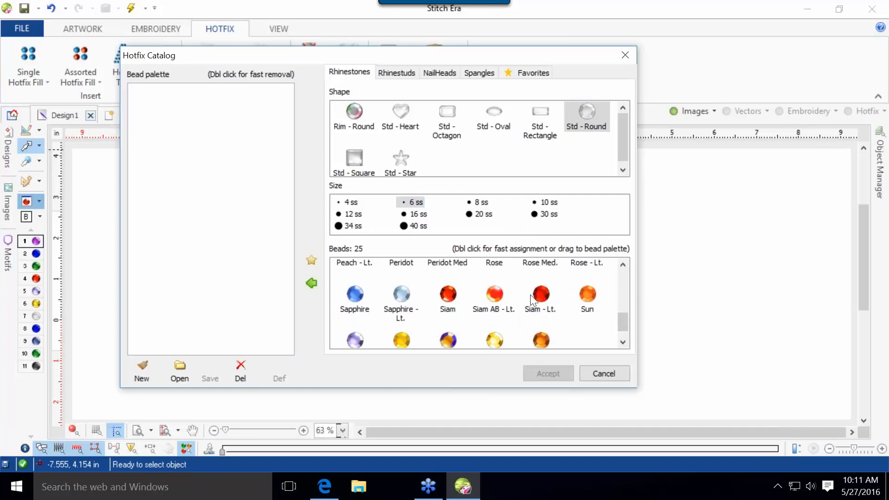
click(312, 284)
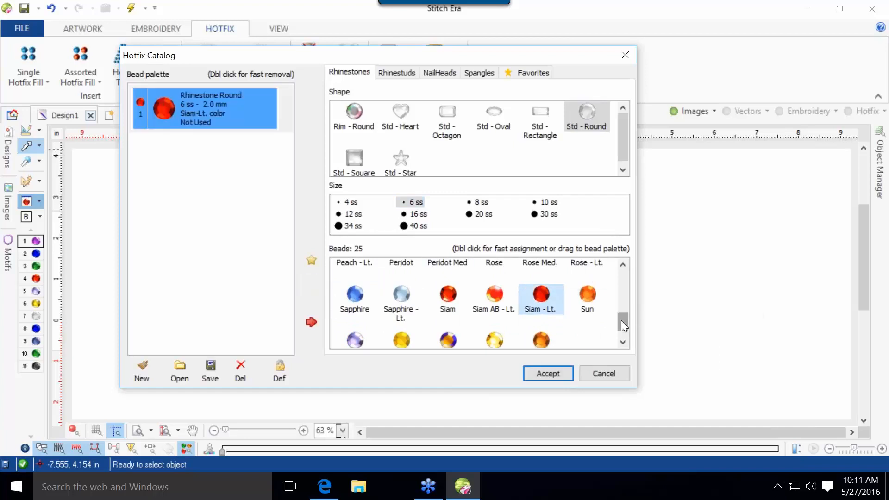
Add a 6 ss round rhinestone in Cobalt to the bead palette.
drag(621, 320, 613, 288)
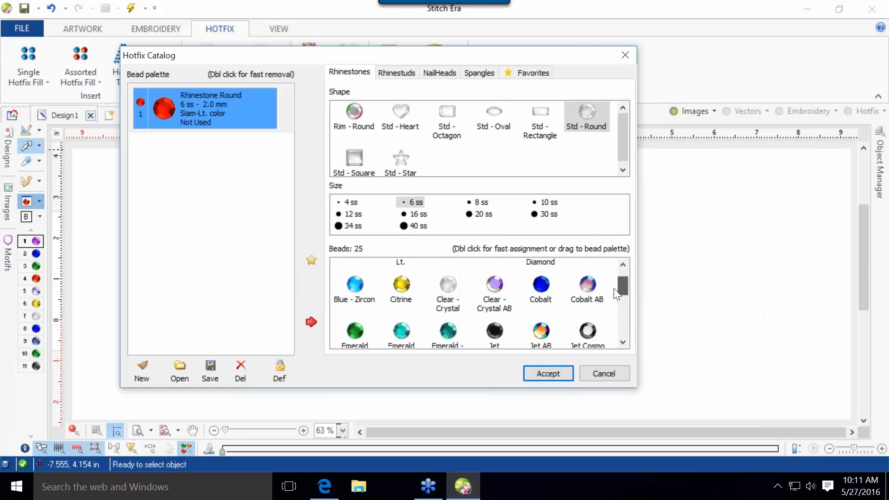
click(537, 290)
click(311, 282)
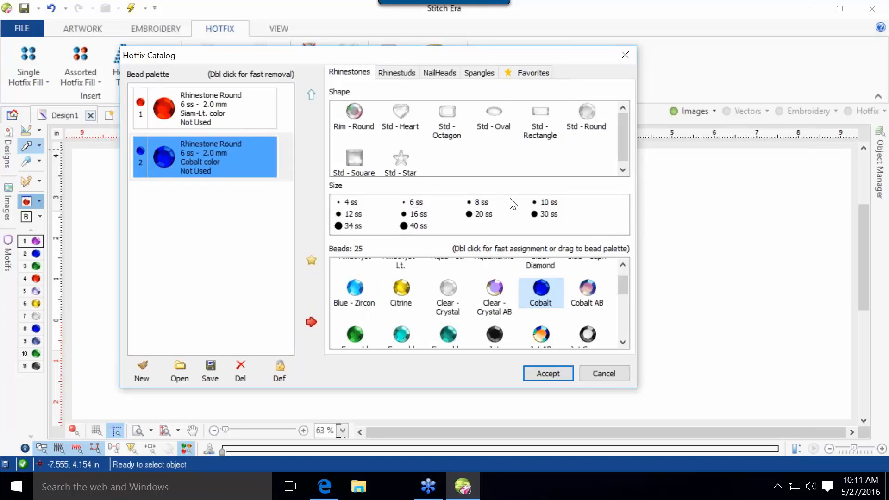
Add a Std - Round rhinestone in size 10 ss and color Siam - Lt. to the bead palette.
click(545, 202)
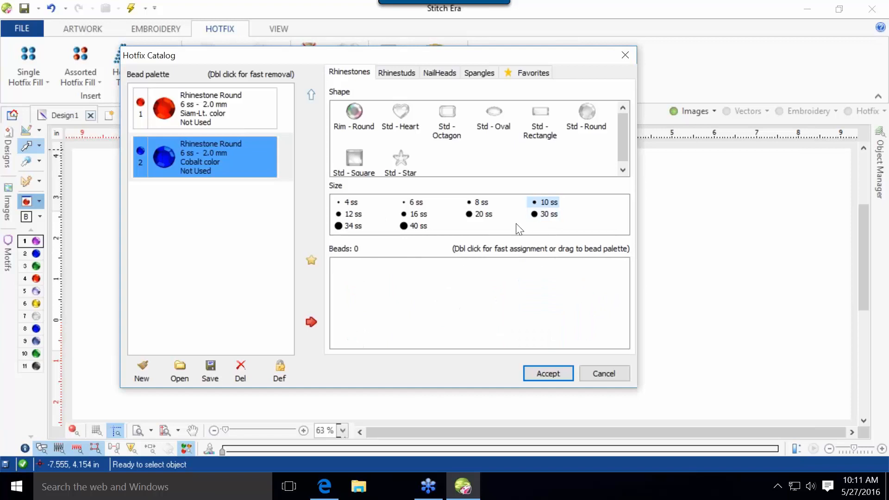
click(584, 112)
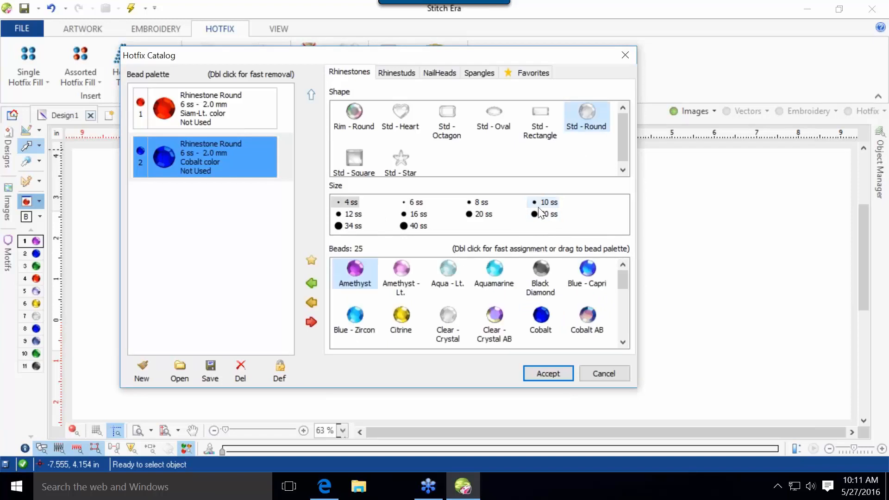
drag(622, 275, 616, 326)
click(544, 274)
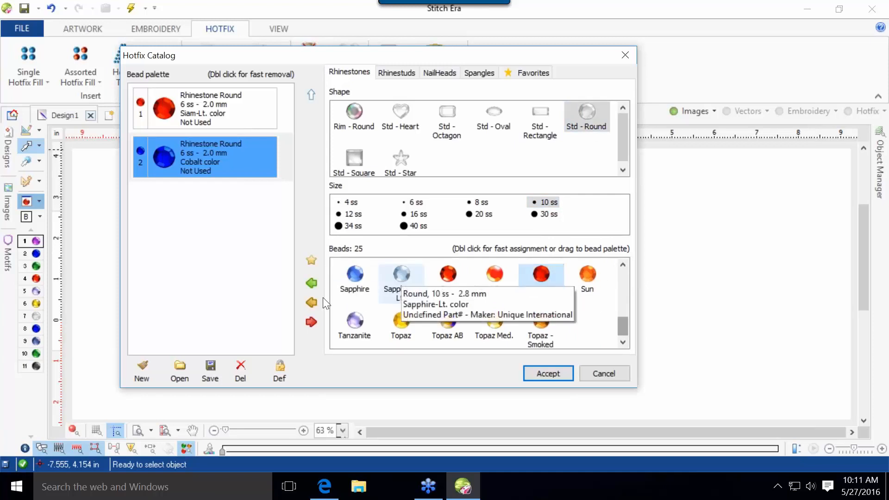
click(311, 301)
click(312, 283)
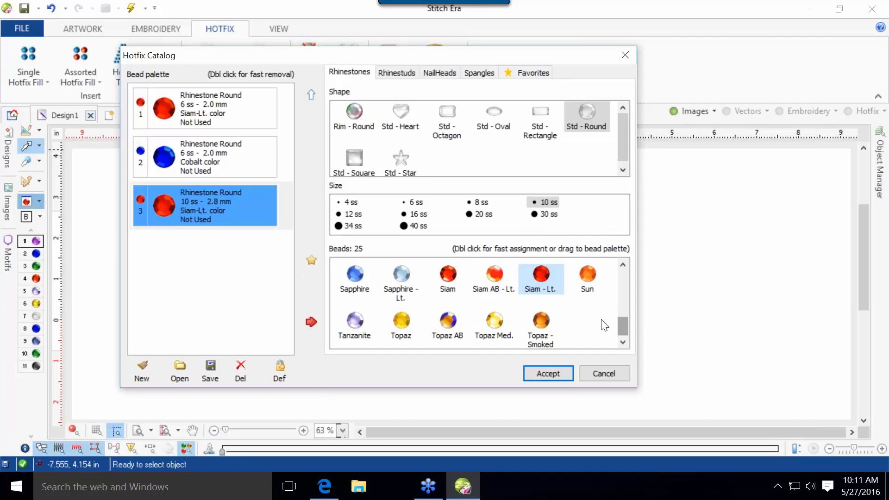
Add a 10 ss round rhinestone in Cobalt to the bead palette and accept the palette.
drag(626, 326, 635, 260)
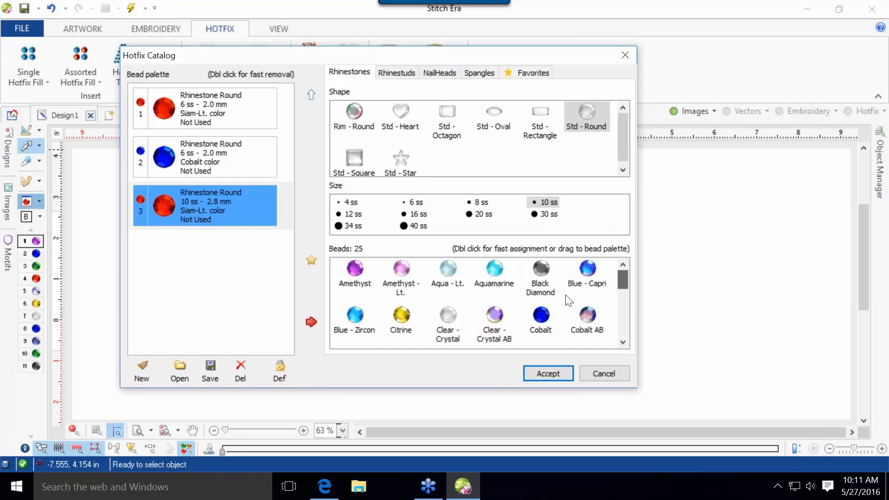
click(543, 315)
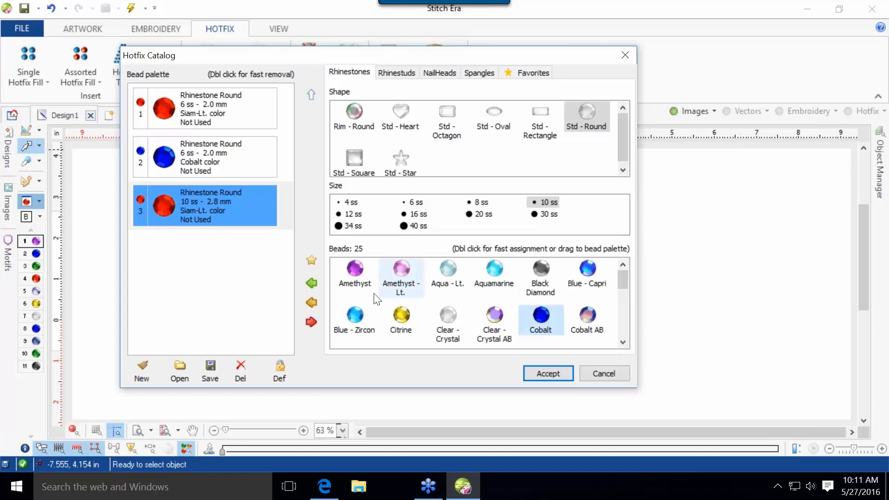
click(311, 282)
click(539, 375)
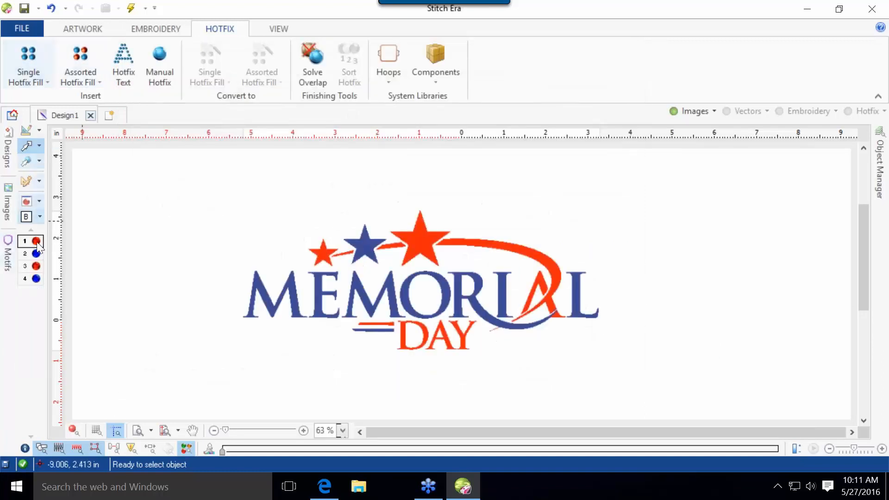
Fill the small red star with a uniform 6 ss red hotfix area using Auto Complete, and display the beads realistically.
click(21, 61)
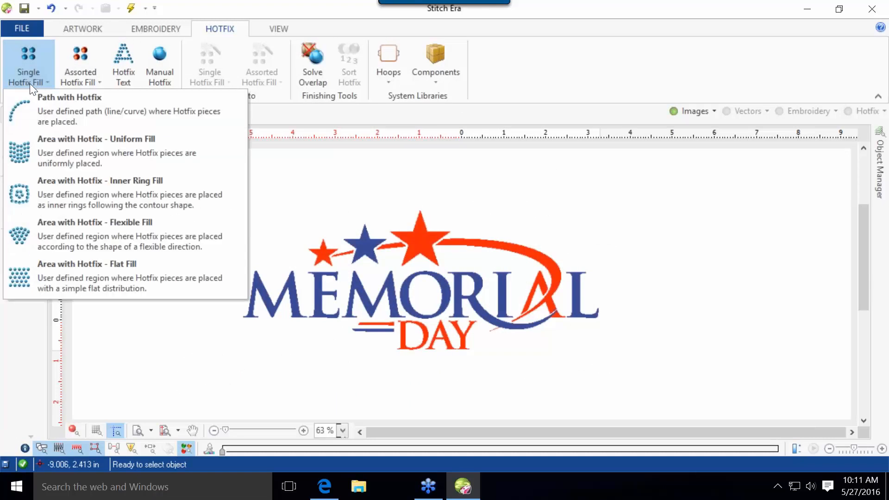
click(49, 147)
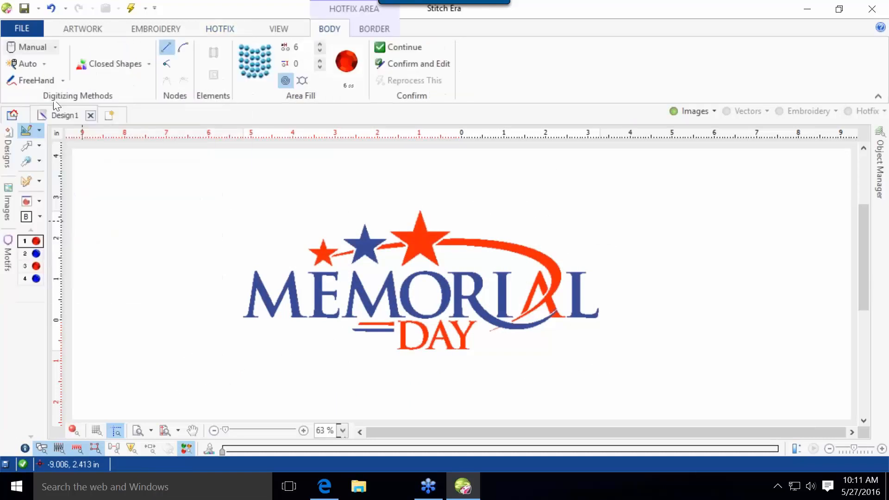
click(26, 65)
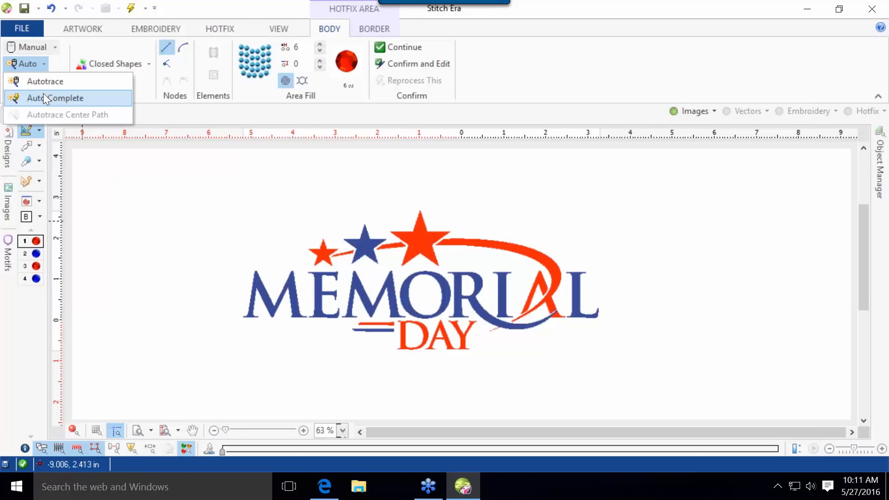
click(43, 94)
scroll(321, 263, up, 5)
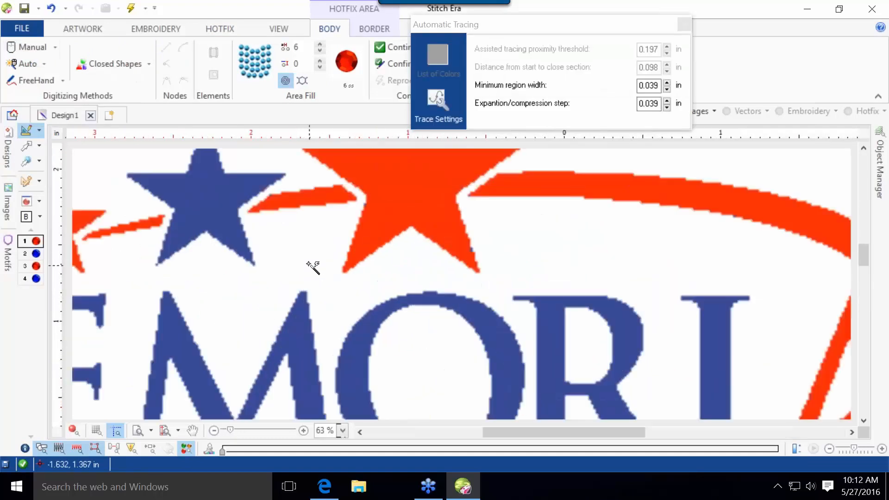
click(223, 240)
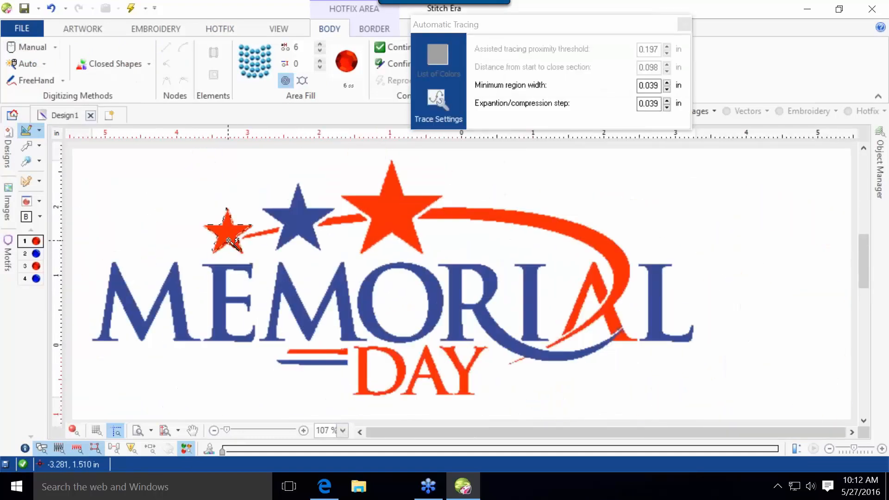
key(Return)
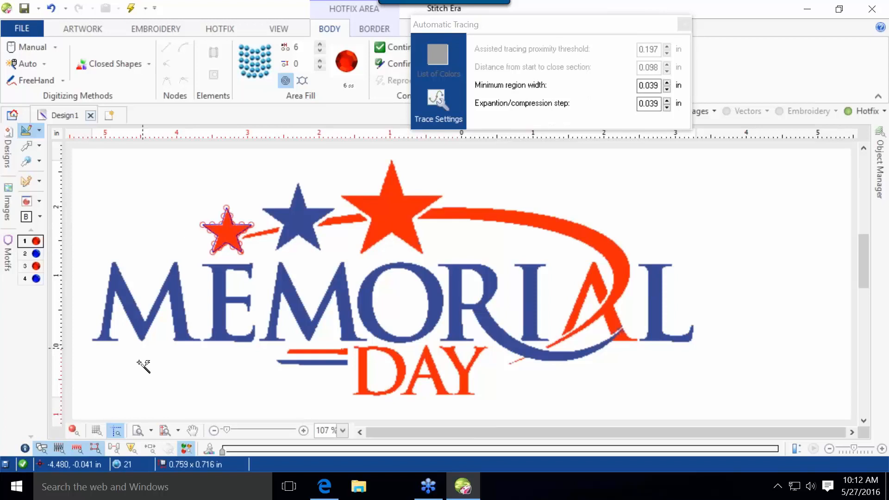
click(74, 430)
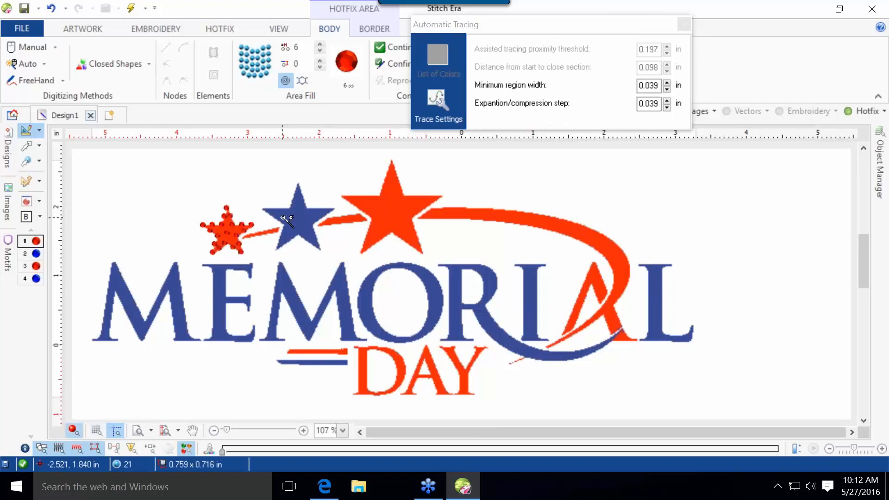
Fill the blue star with a uniform hotfix area and assign it the 6 ss blue bead.
click(36, 255)
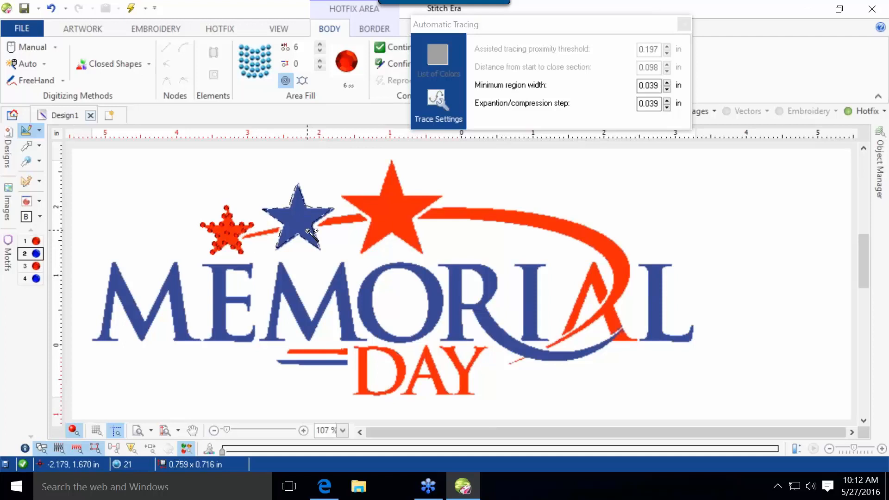
click(311, 209)
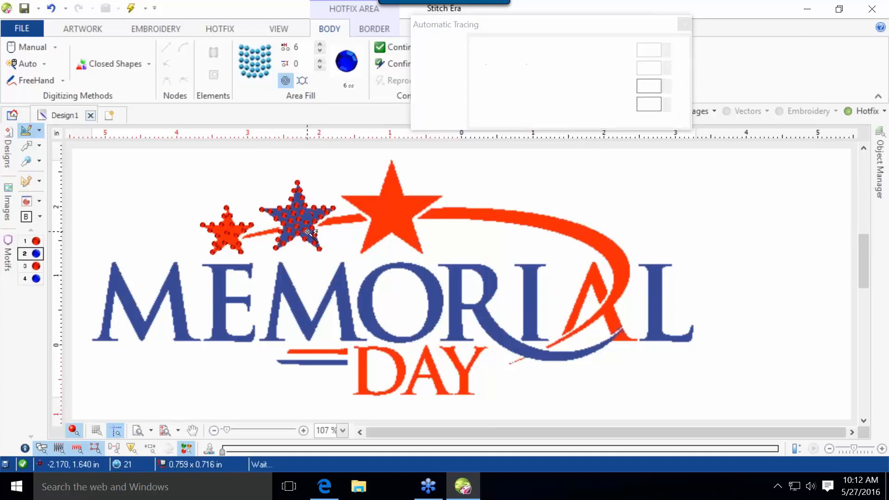
click(27, 146)
click(42, 254)
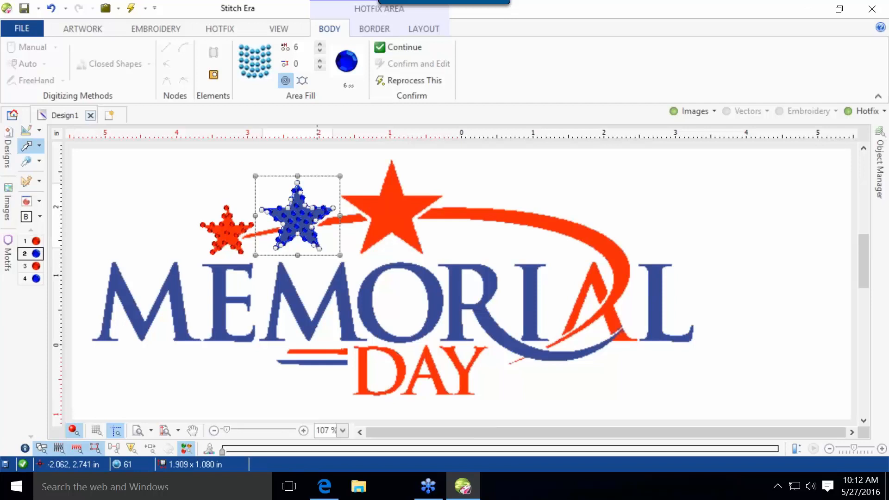
Set the blue star's bead spacing to 5 and deselect the star.
double_click(297, 49)
text(5)
key(Return)
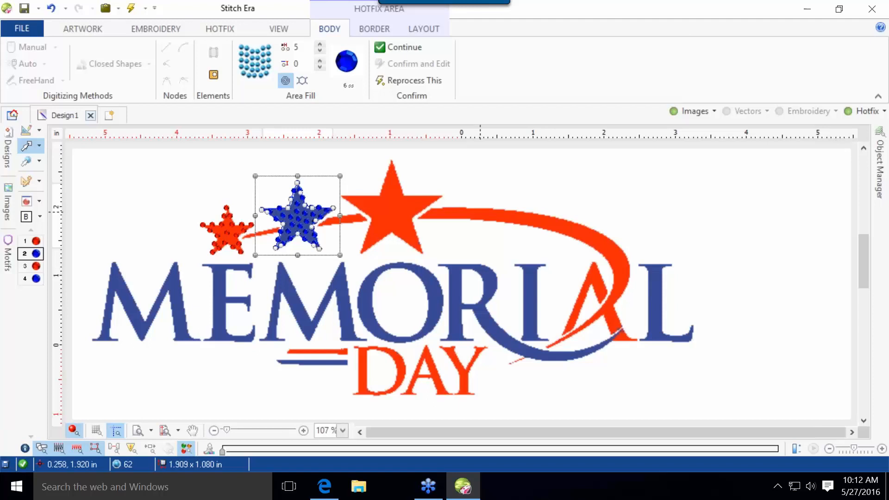
click(108, 193)
click(84, 269)
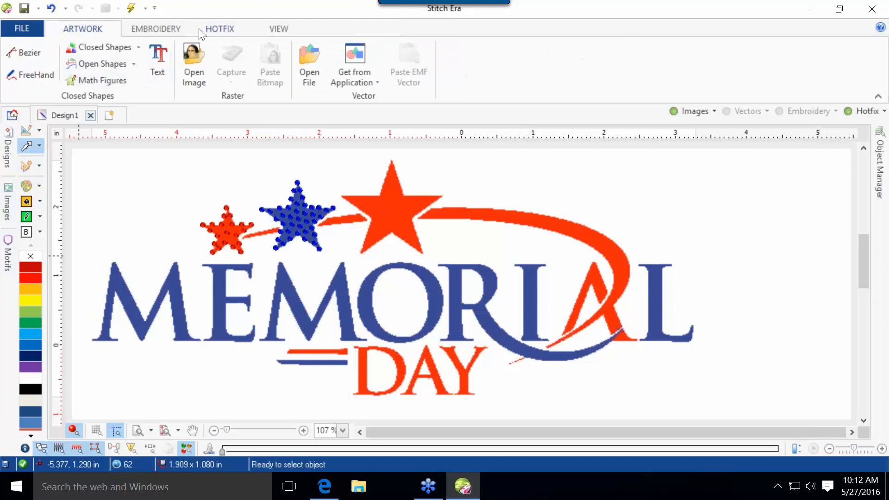
Fill the large red star with a uniform hotfix area of 10 ss red beads.
click(214, 28)
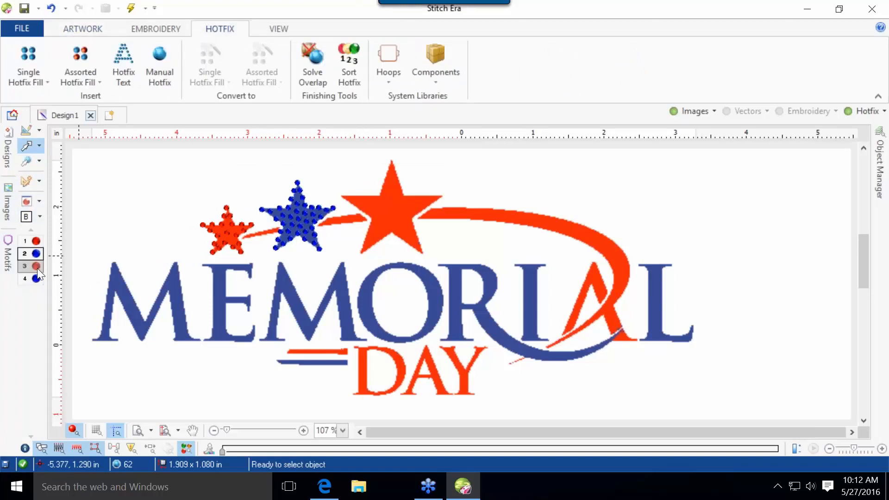
click(37, 268)
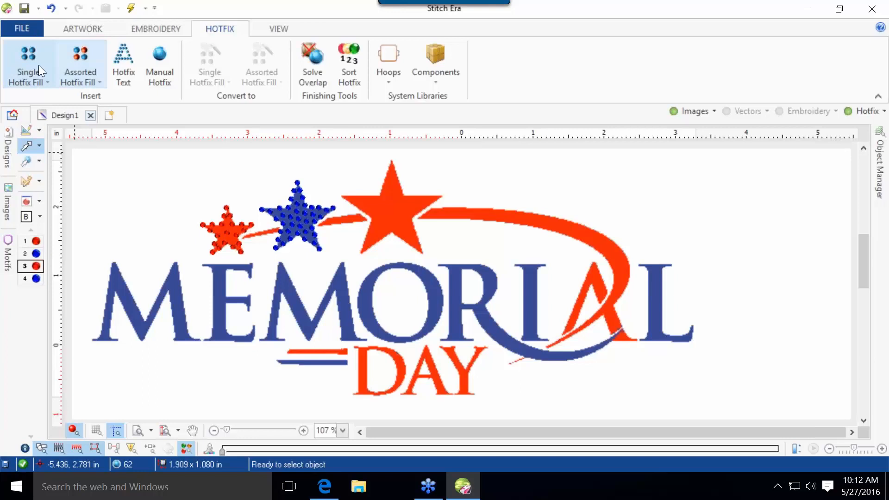
click(38, 78)
click(37, 149)
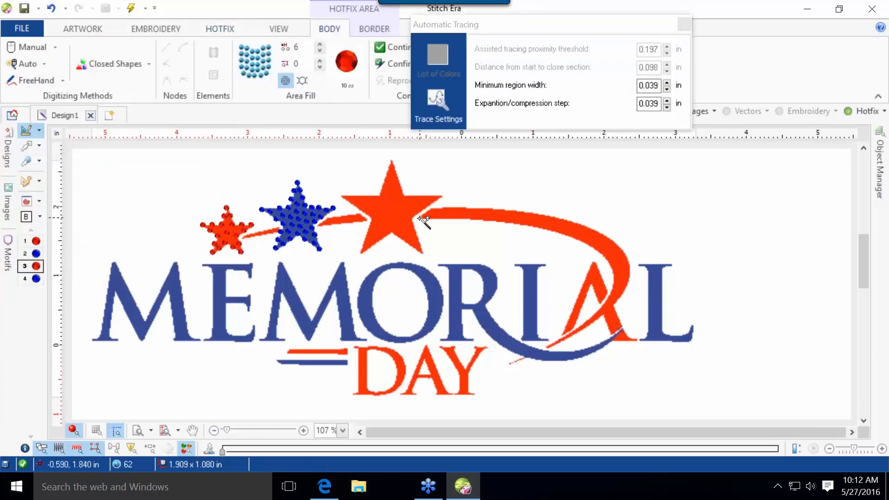
click(406, 220)
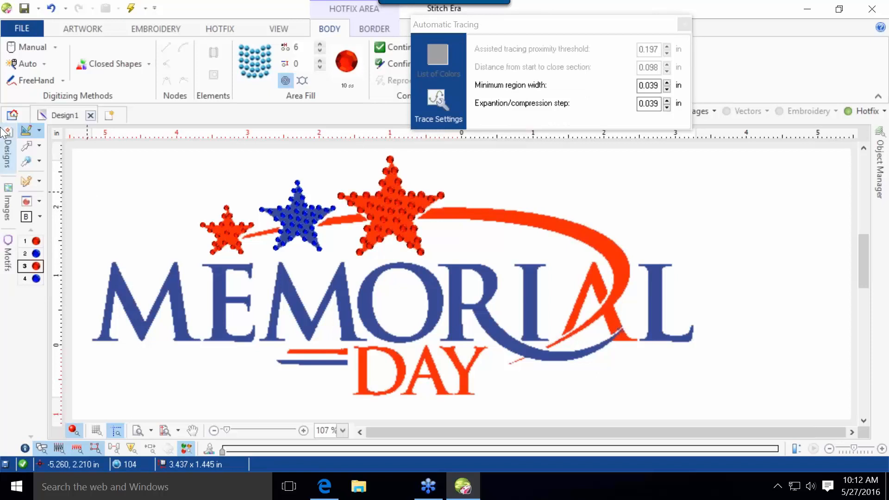
Hide the clip art image and set the large red star's bead spacing to 3.
click(26, 145)
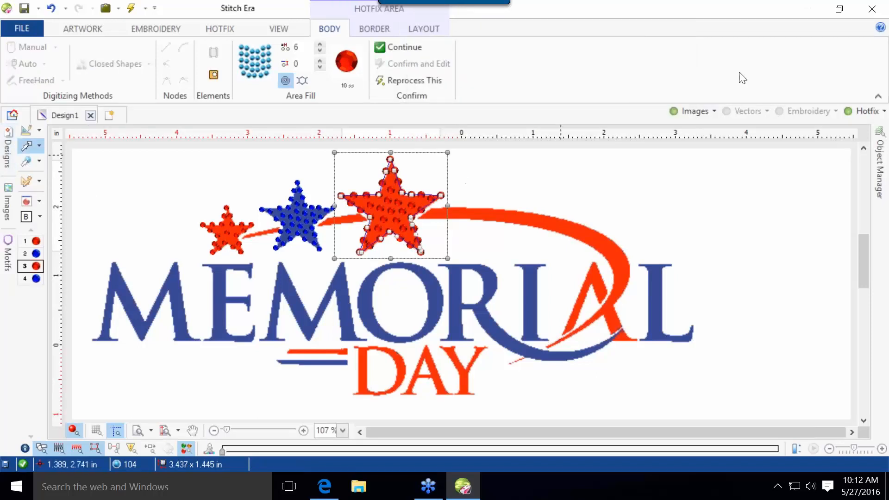
click(694, 112)
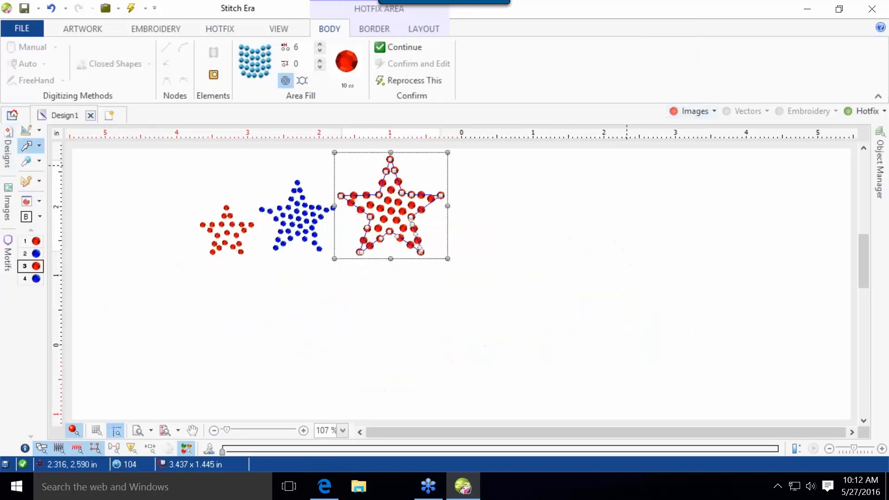
drag(302, 49, 291, 48)
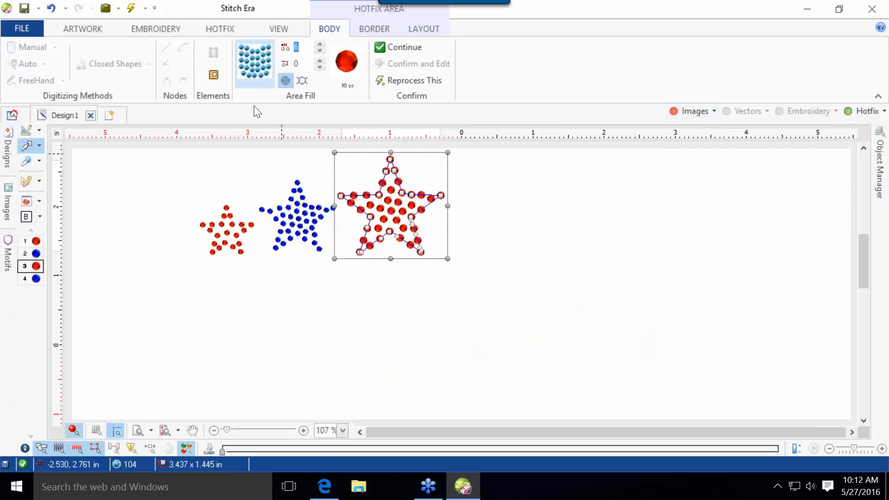
text(3)
key(Return)
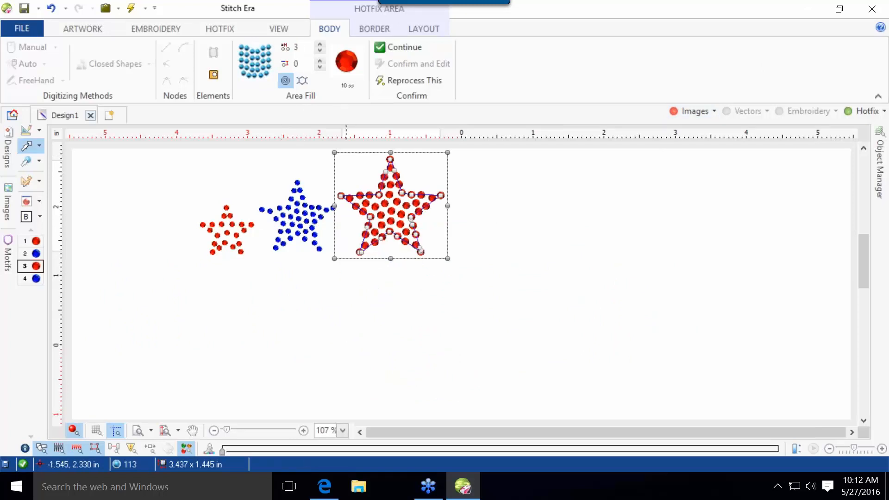
Reduce the bead spacing of the small red star's fill and deselect it.
click(237, 228)
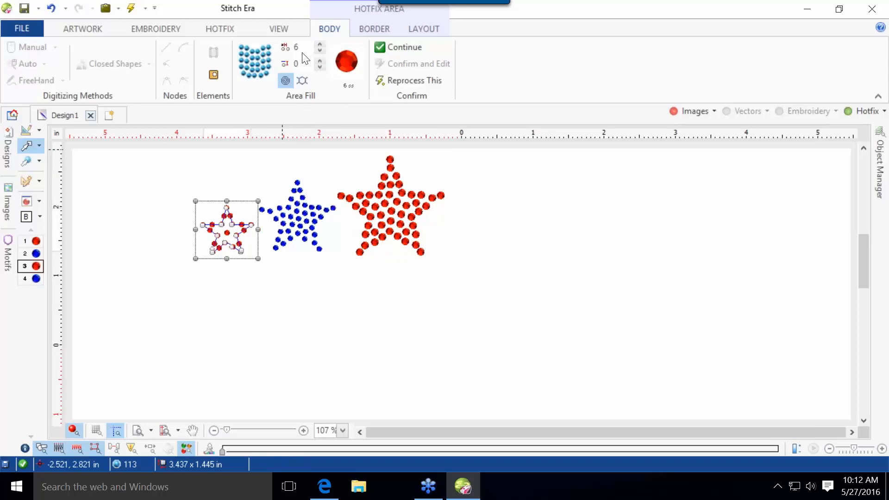
double_click(296, 62)
click(302, 51)
key(Return)
click(458, 164)
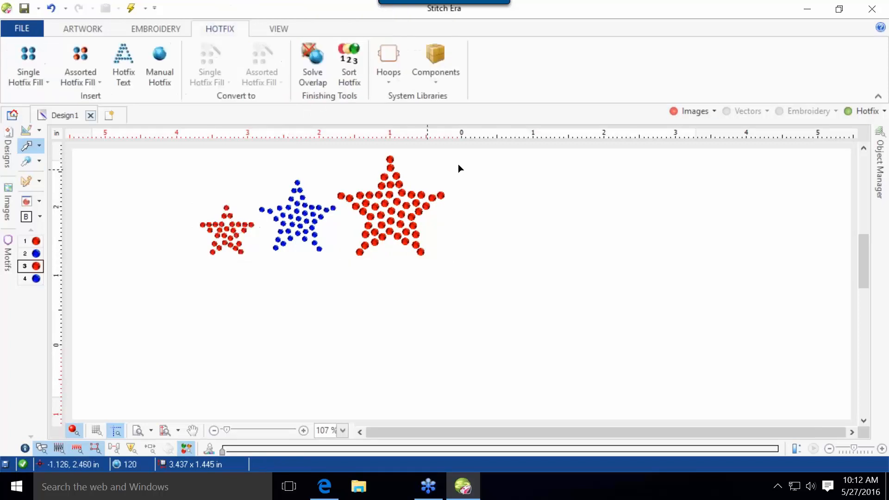
Hide the hotfix beads, show the clip art image again, and convert it to vectors with the default Vectorizer settings.
click(848, 112)
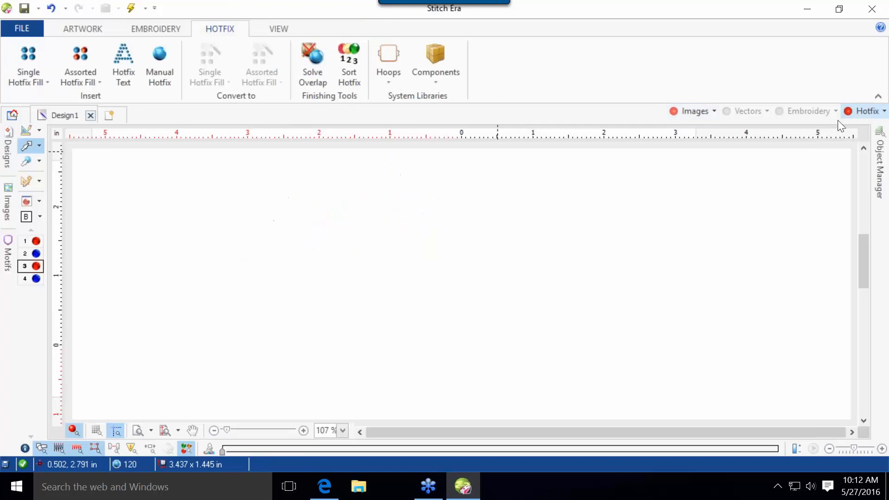
click(682, 114)
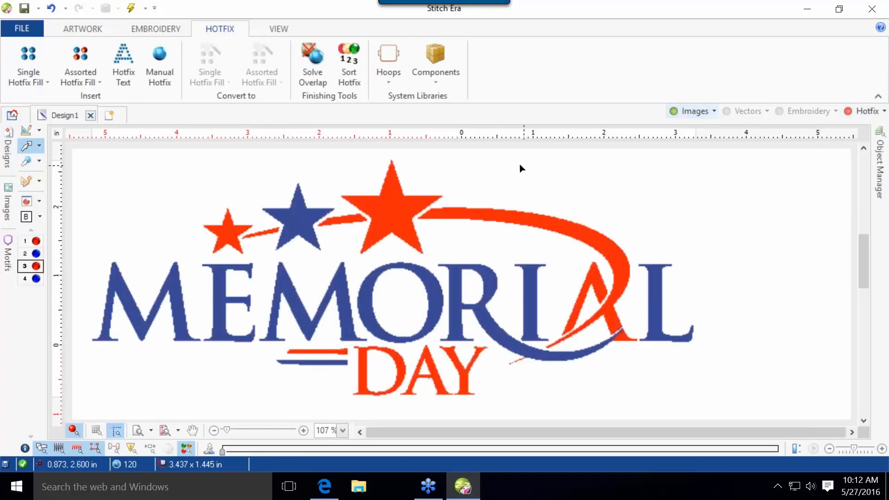
click(397, 226)
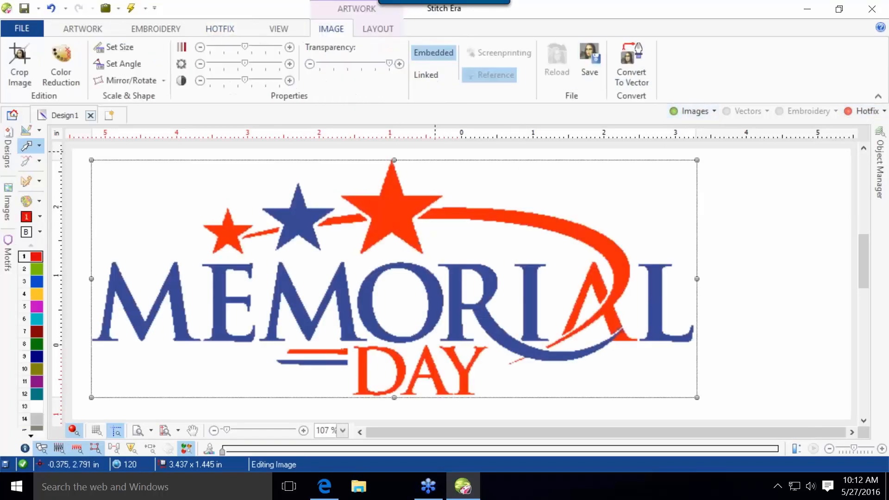
click(627, 58)
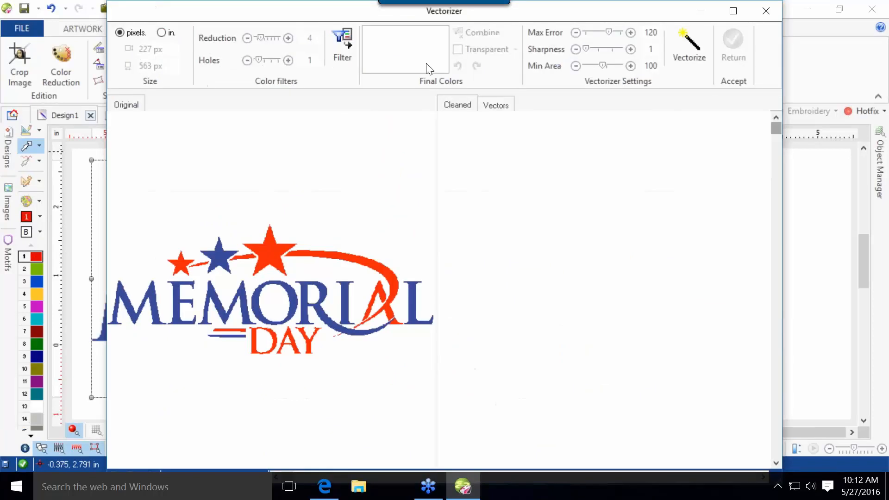
click(700, 47)
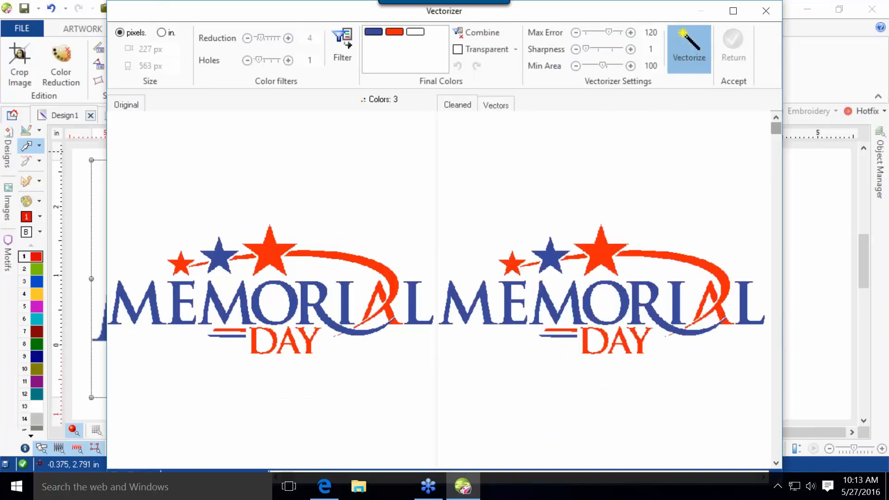
click(728, 63)
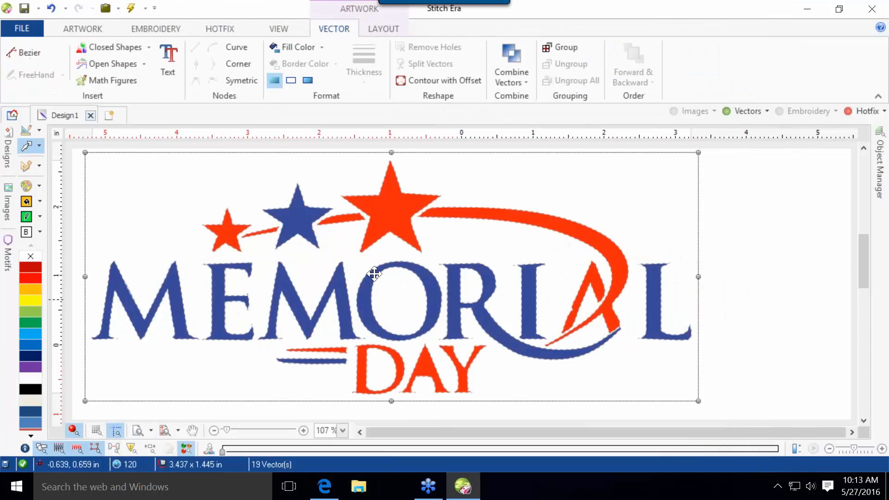
Examine the vector outlines and nodes of the red swoosh and the large red star up close.
scroll(403, 214, up, 3)
scroll(808, 202, down, 1)
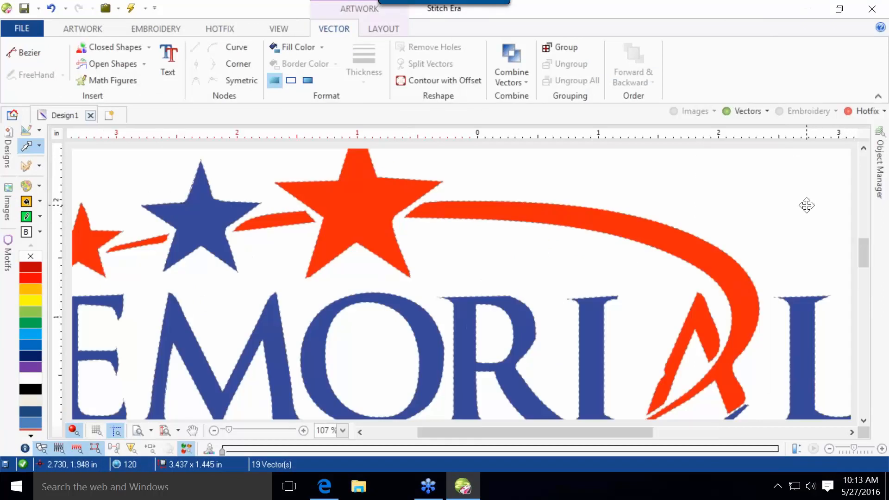
click(757, 227)
scroll(637, 232, up, 3)
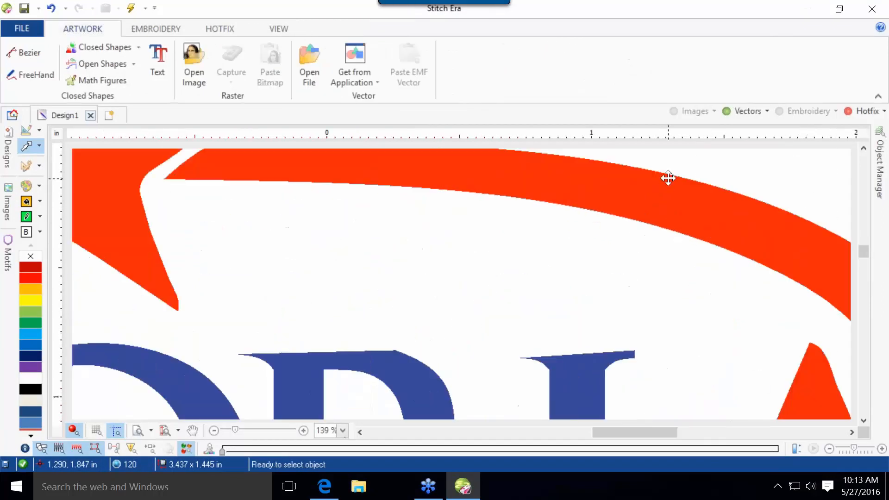
click(684, 200)
scroll(671, 210, down, 2)
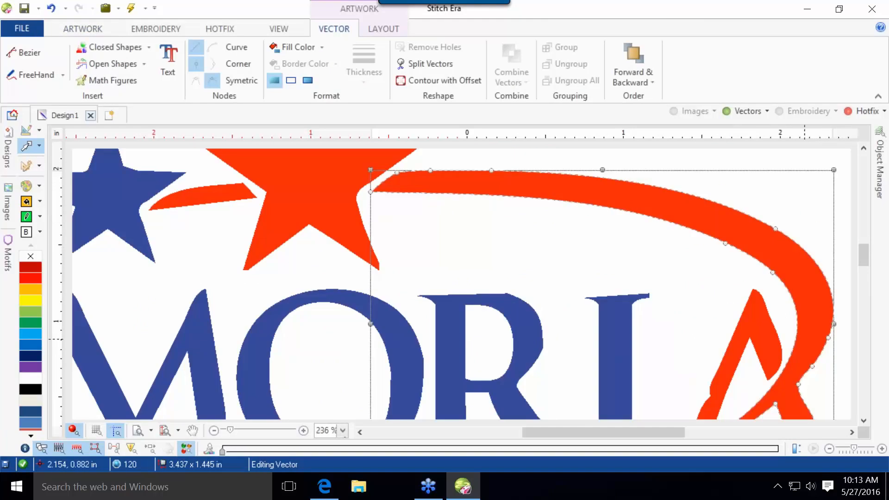
scroll(444, 213, down, 2)
scroll(356, 202, up, 3)
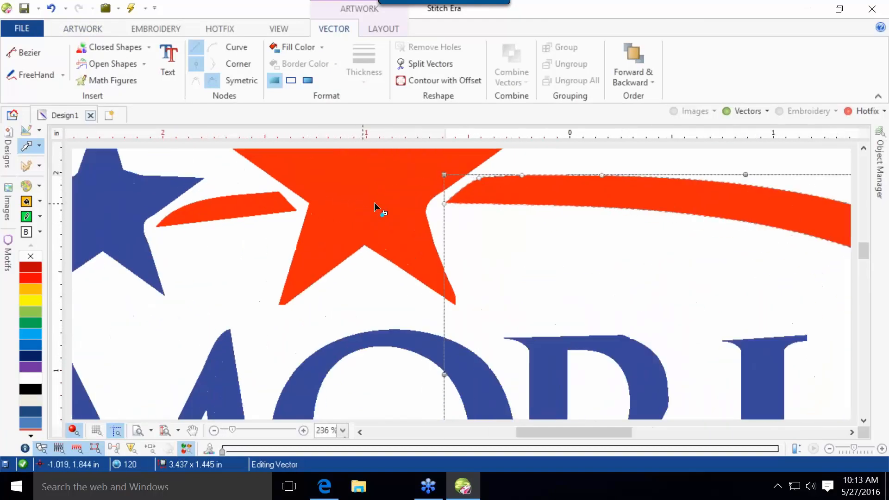
scroll(489, 184, down, 3)
click(426, 203)
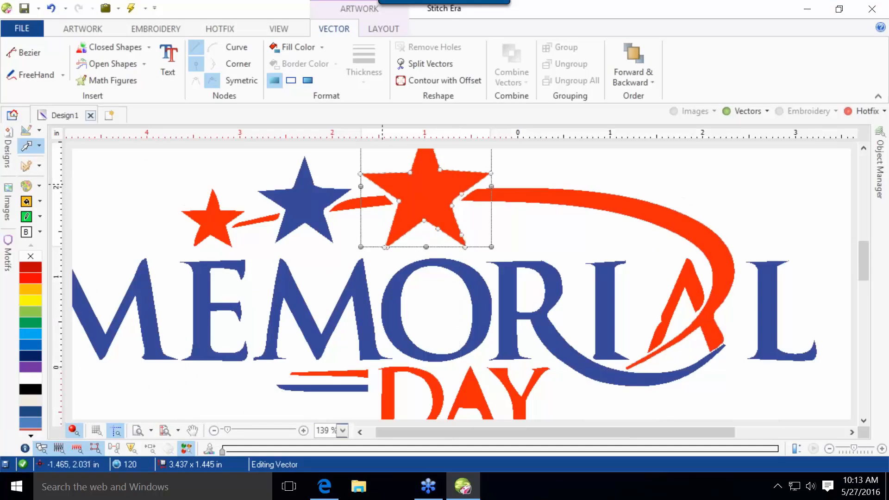
scroll(443, 263, up, 2)
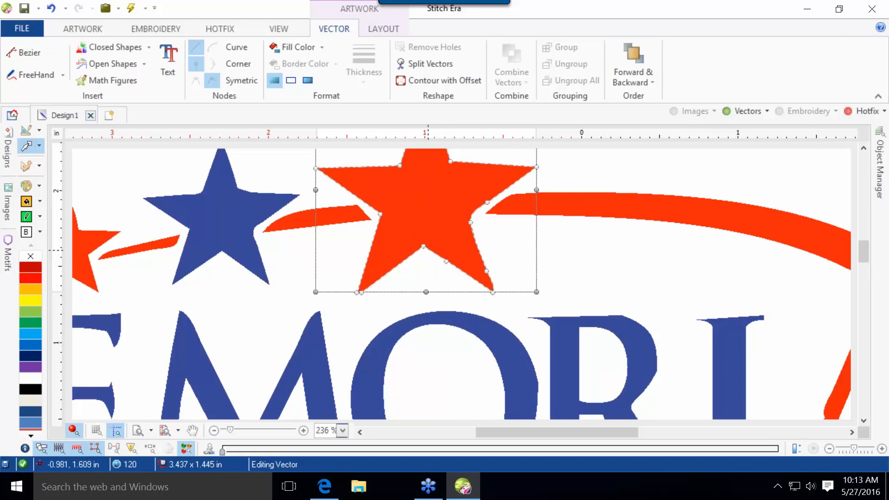
scroll(452, 193, down, 3)
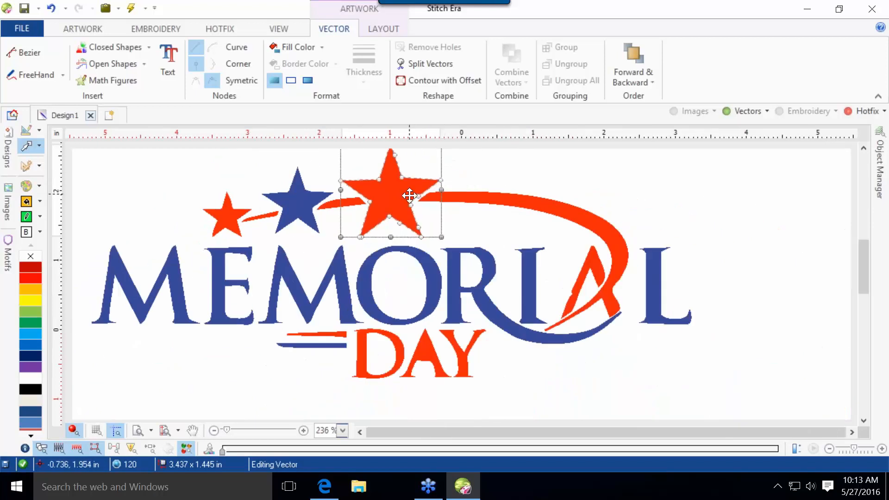
Undo the vector conversion and the image's earlier enlargement.
click(496, 172)
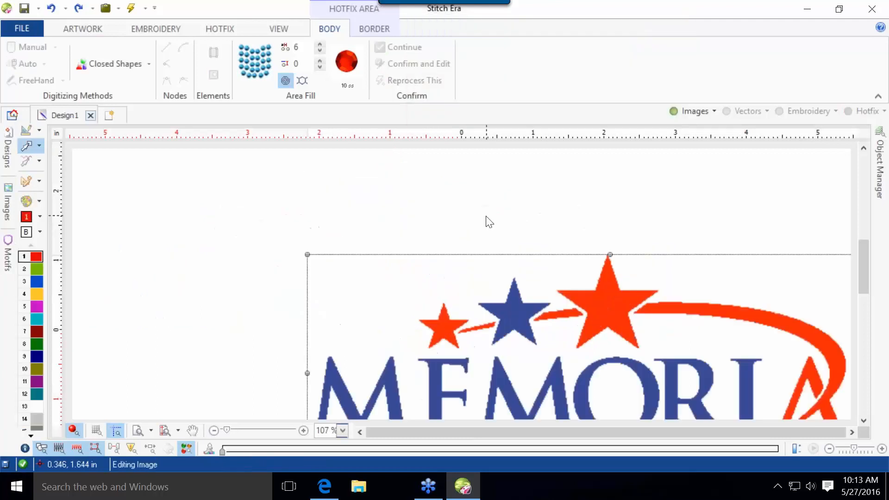
key(ctrl+z)
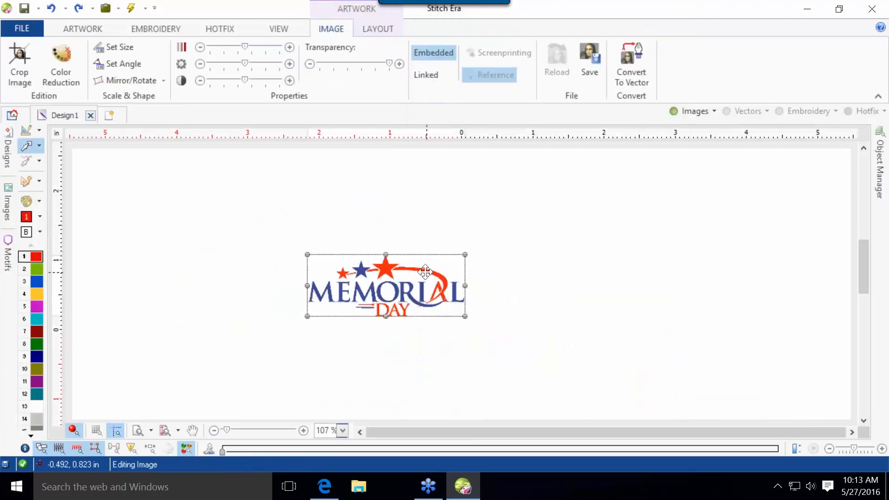
scroll(396, 271, up, 5)
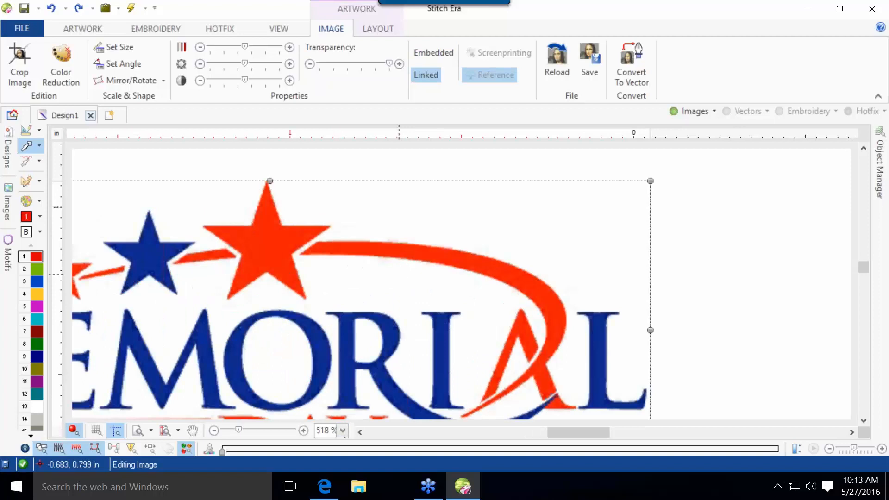
scroll(402, 272, down, 3)
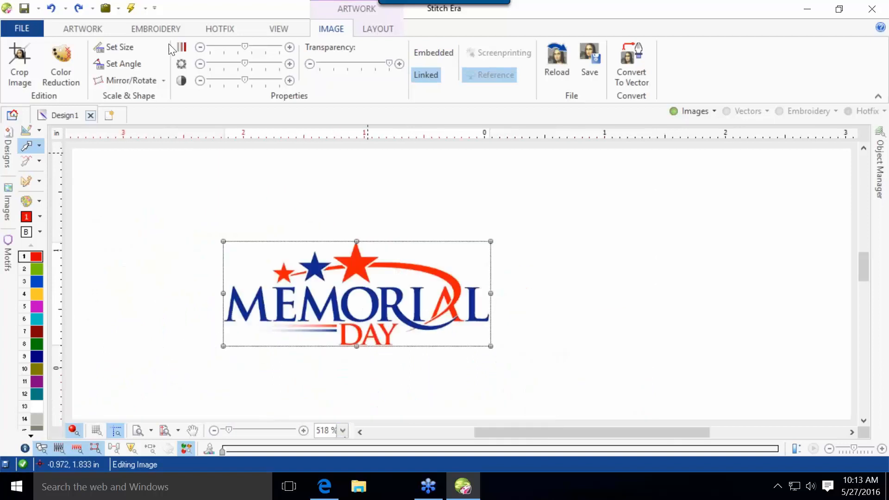
Set the clip art image's width to 8.5 in with locked proportions, centre it in the work area and deselect it.
click(391, 32)
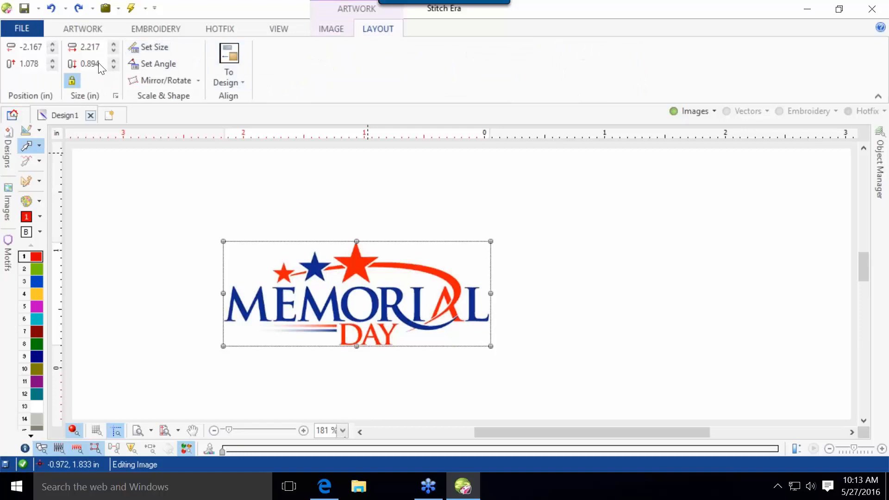
text(8.5)
key(Return)
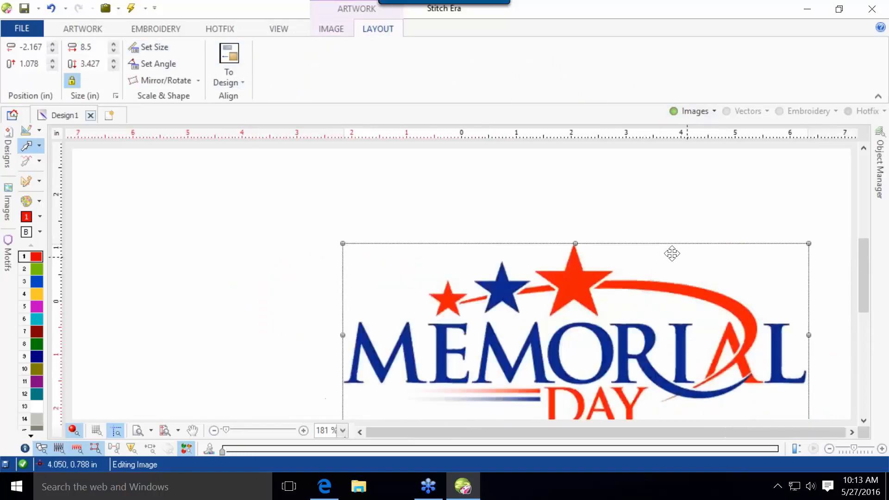
drag(660, 292, 543, 218)
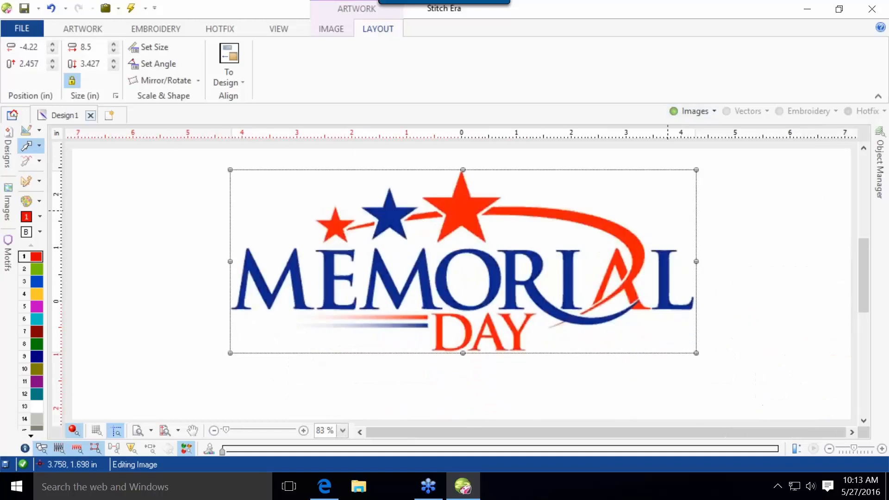
click(770, 198)
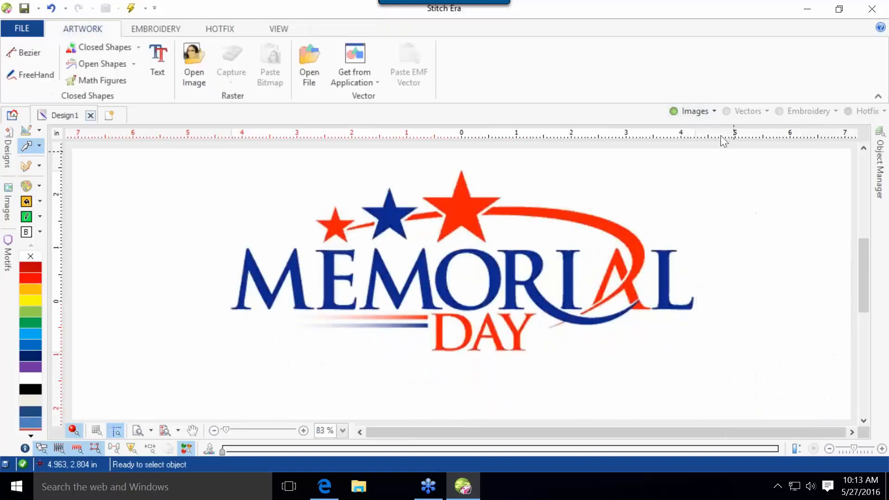
Convert the enlarged image to vectors with the default Vectorizer settings and deselect the result.
click(435, 238)
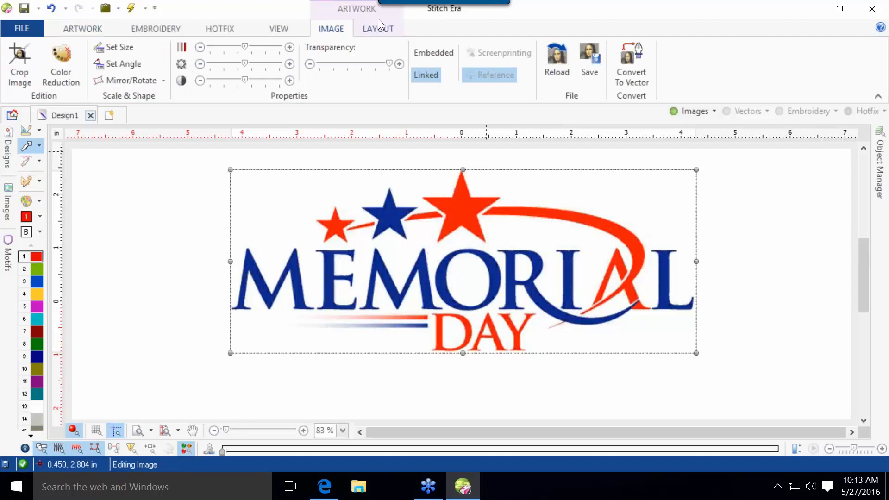
click(644, 69)
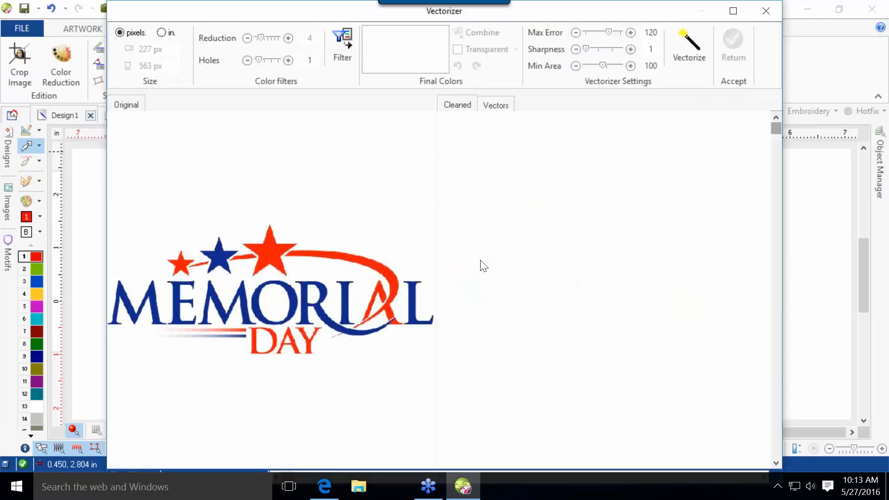
click(682, 51)
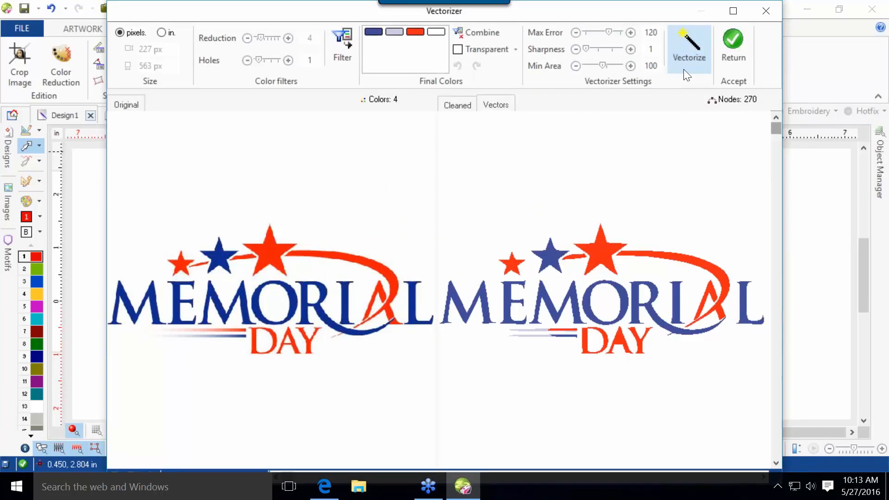
click(736, 45)
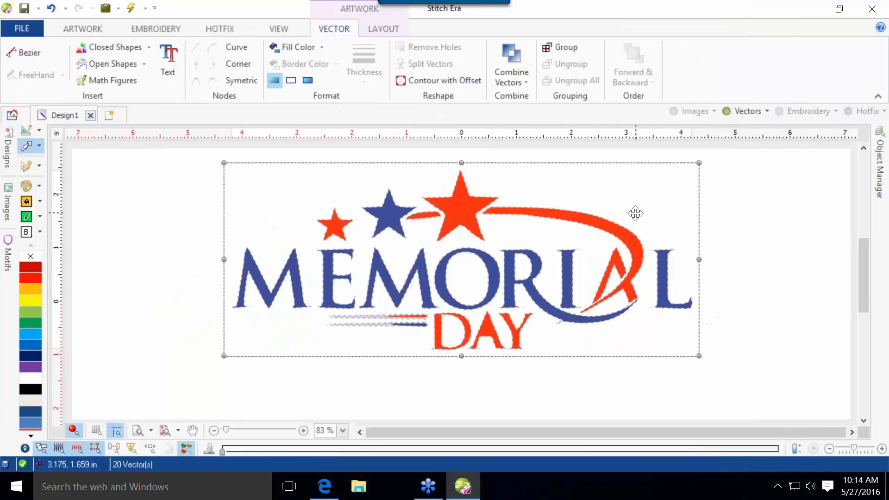
click(745, 198)
Examine the vector outlines and nodes of the large red star, the red swoosh and the small red star up close.
scroll(461, 190, up, 5)
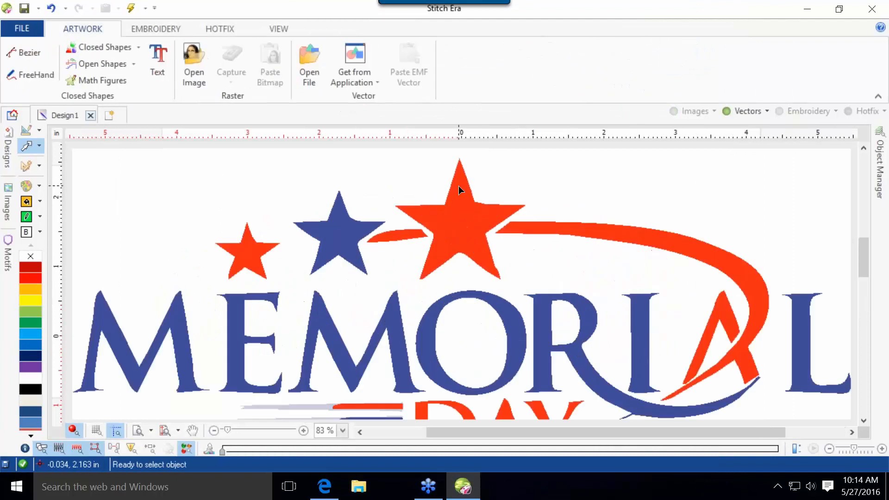
click(488, 244)
scroll(512, 264, down, 2)
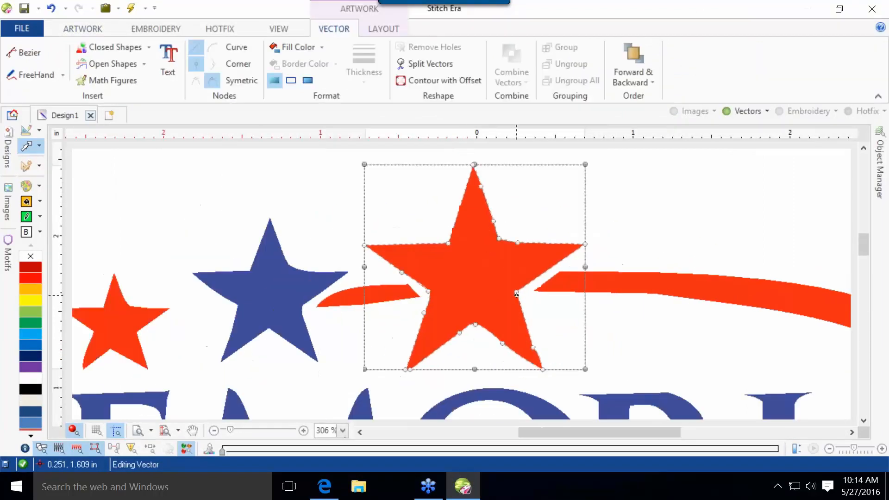
click(635, 297)
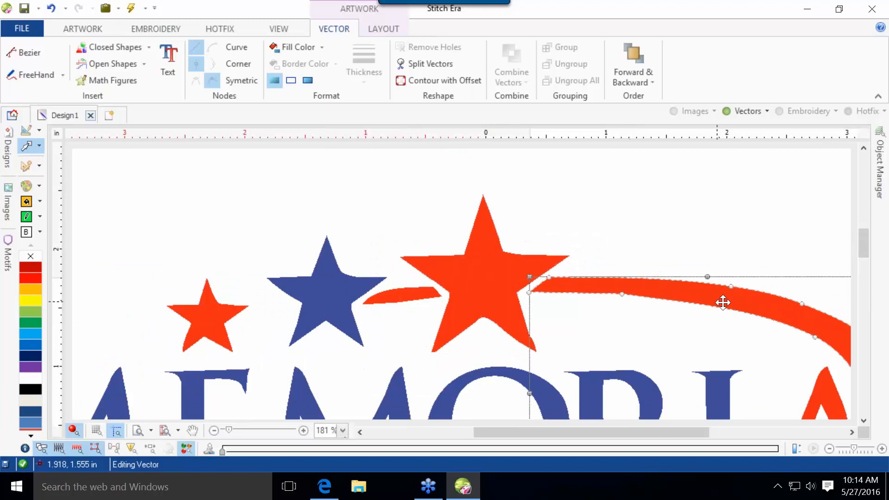
scroll(723, 301, down, 4)
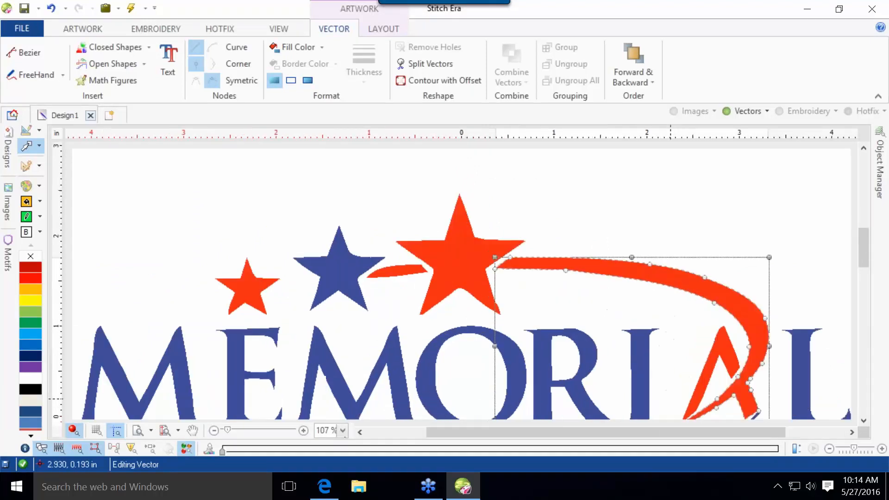
scroll(684, 398, up, 4)
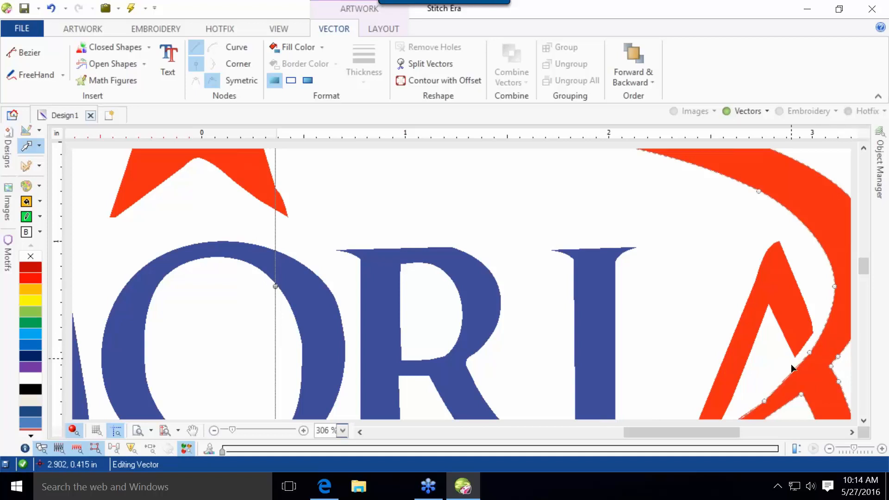
scroll(427, 298, down, 3)
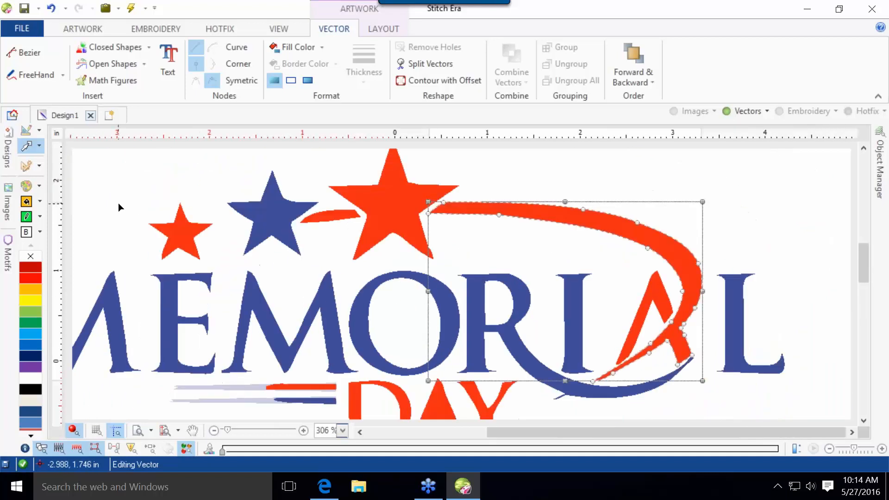
scroll(118, 202, up, 3)
click(358, 274)
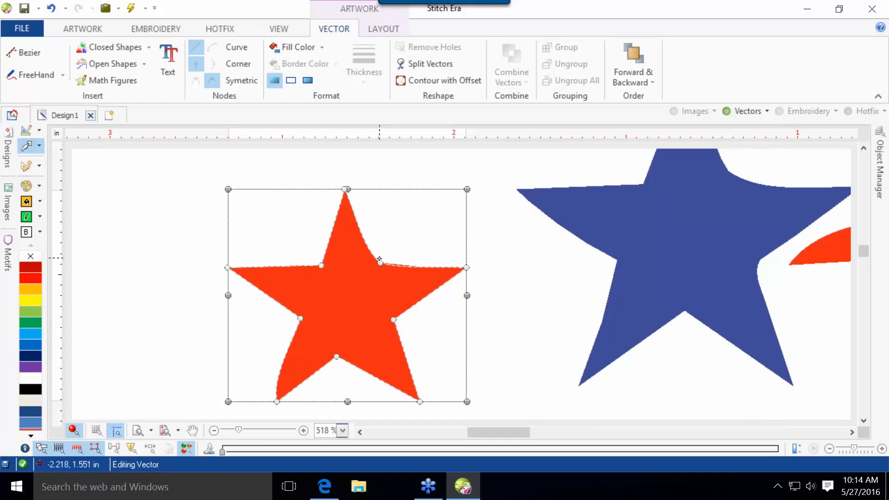
scroll(370, 271, down, 3)
Undo the vector conversion and vectorize the image again with Max Error 86 and Min Area 82.
click(367, 214)
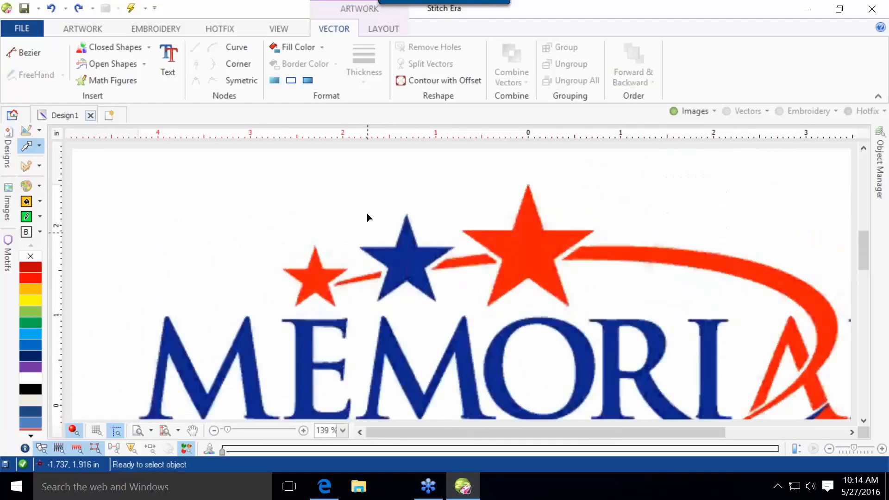
click(439, 237)
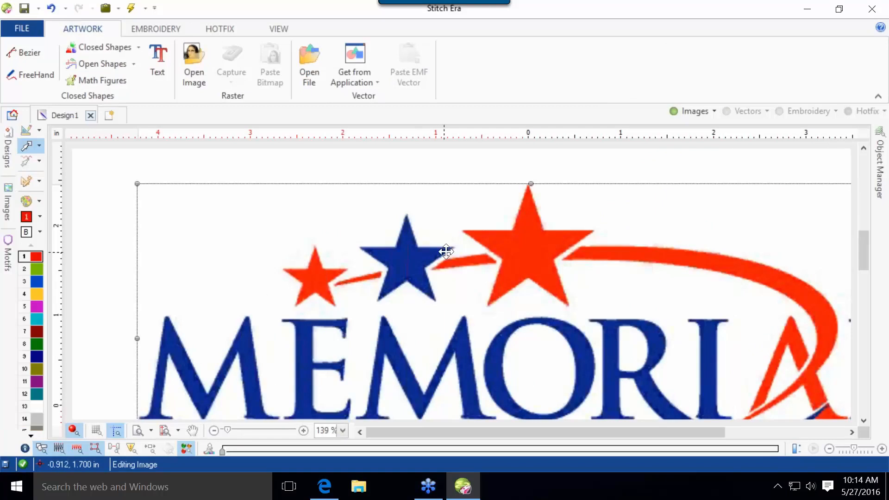
click(629, 65)
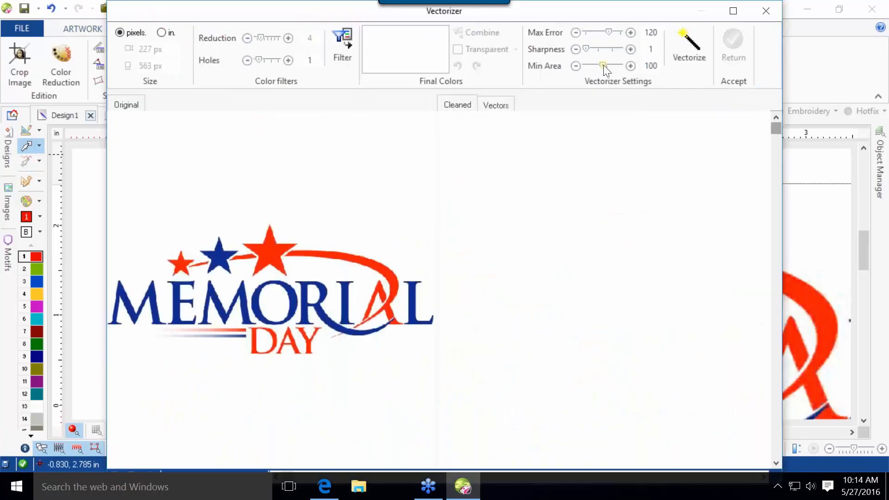
drag(604, 64, 584, 65)
drag(610, 32, 621, 37)
drag(615, 36, 600, 67)
click(701, 40)
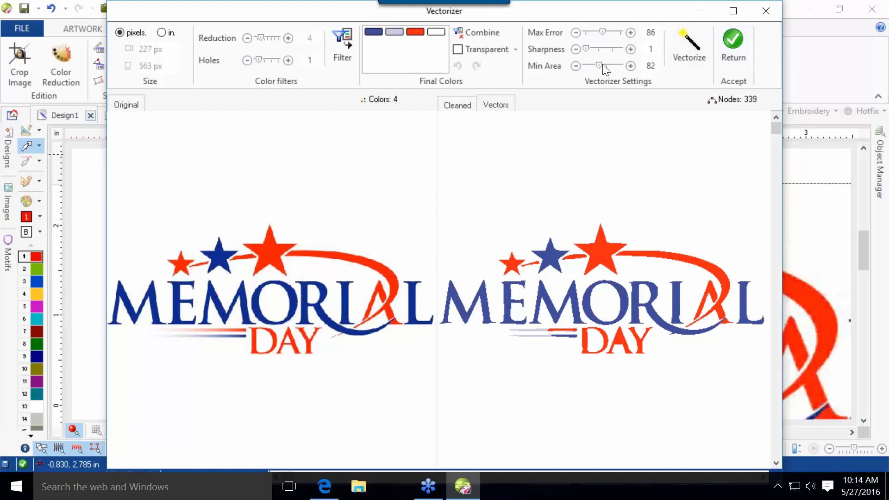
Revectorize the image with Max Error 180 and Min Area 10, accept the vectors and deselect them.
drag(603, 34, 574, 77)
click(691, 50)
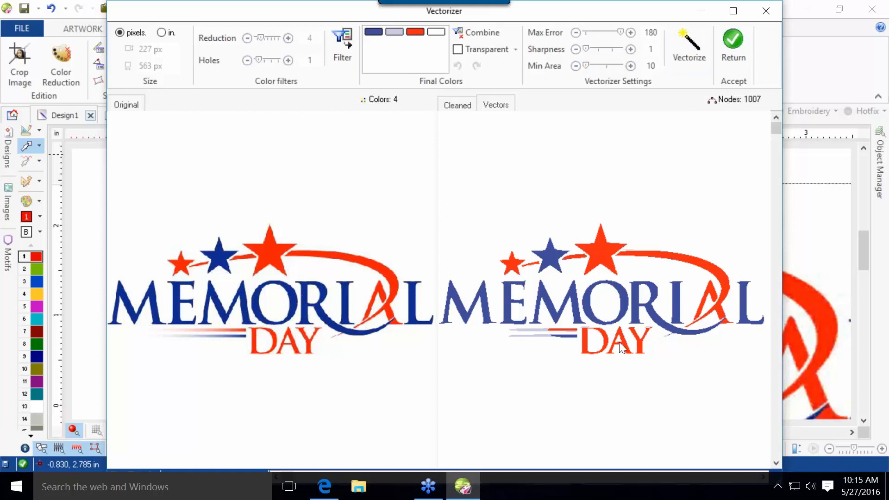
click(713, 58)
click(598, 163)
Inspect the nodes along the edges of the large red star, the blue star and the red swoosh.
click(536, 239)
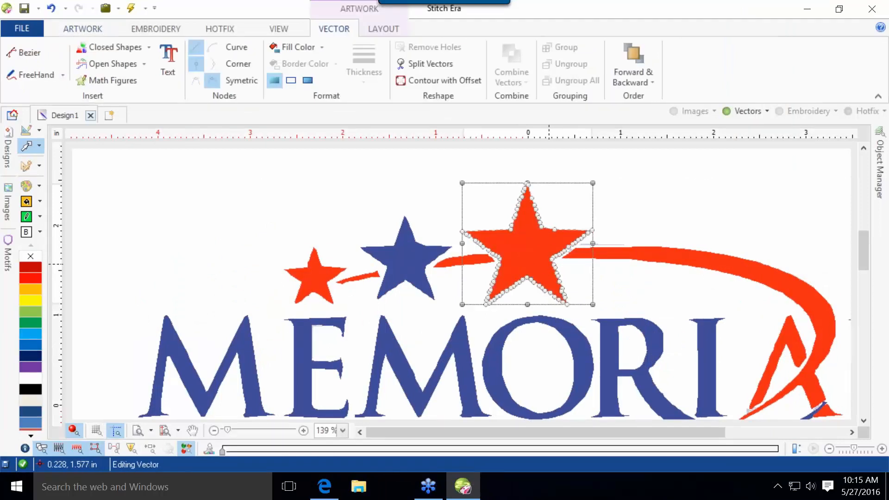
scroll(546, 258, up, 2)
scroll(559, 241, up, 2)
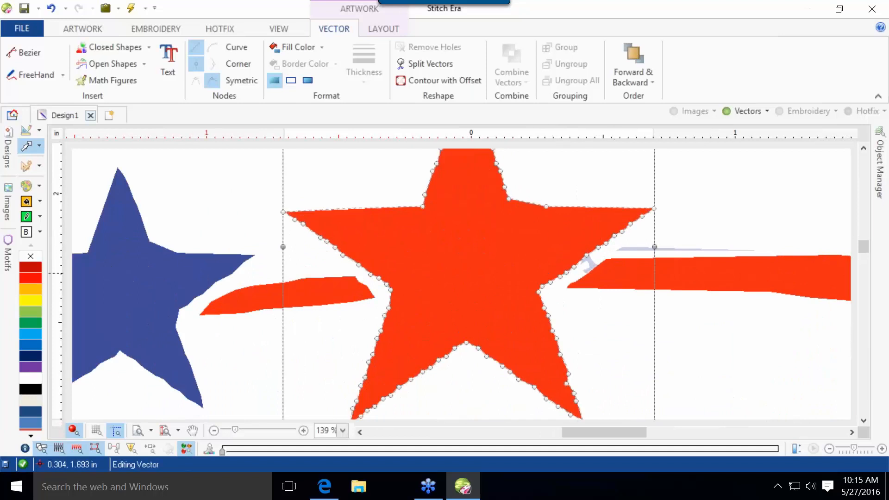
scroll(394, 290, down, 3)
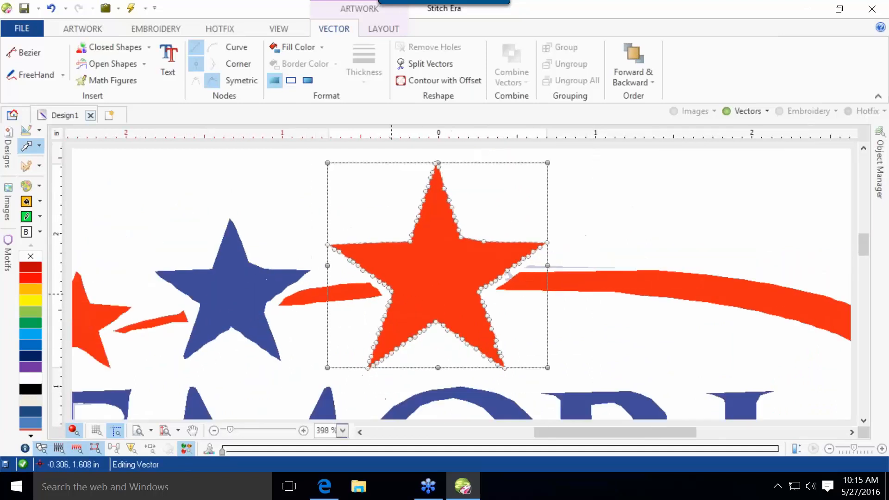
click(230, 279)
scroll(225, 270, up, 1)
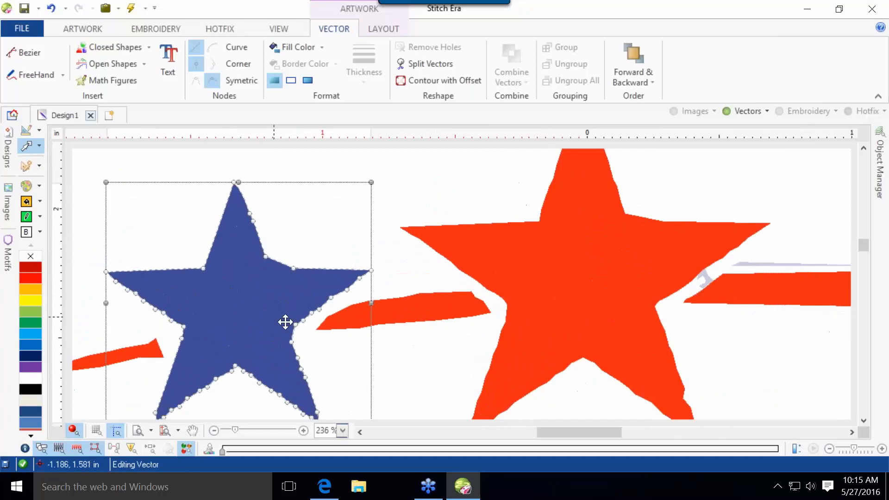
scroll(284, 321, down, 2)
click(647, 337)
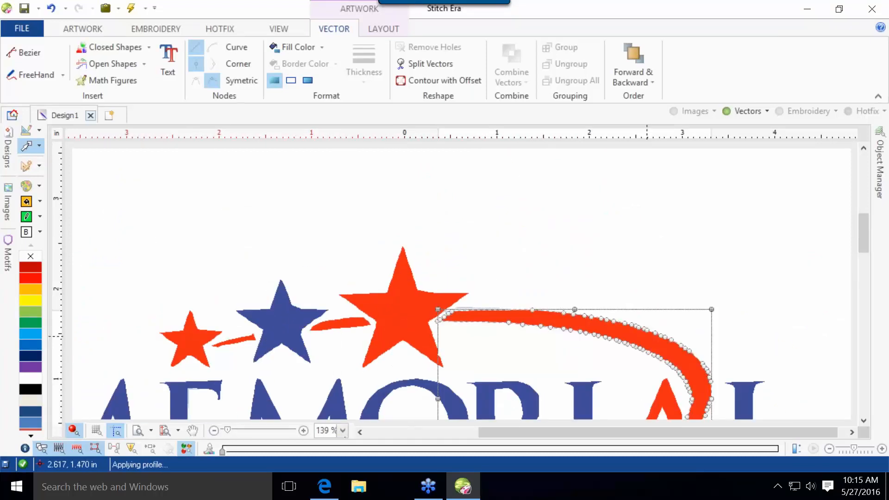
scroll(642, 337, down, 1)
Undo the latest vector conversion and the image's last move.
click(648, 266)
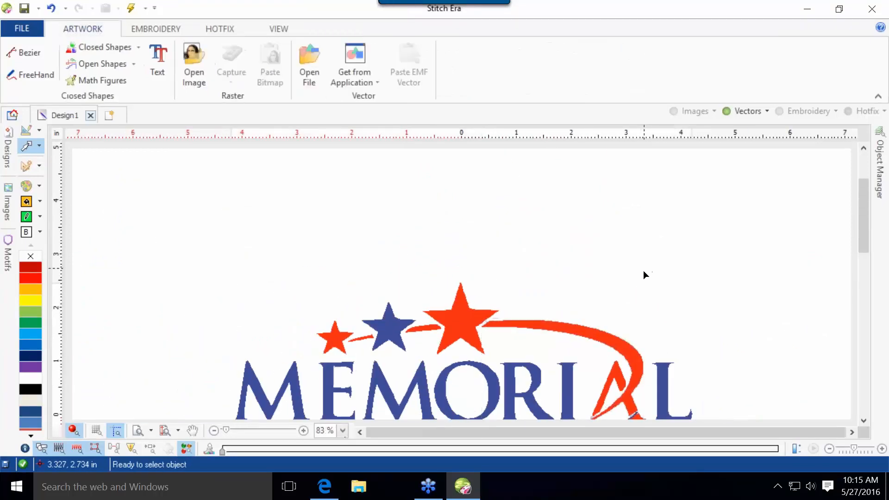
key(ctrl+z)
key(ctrl+z)
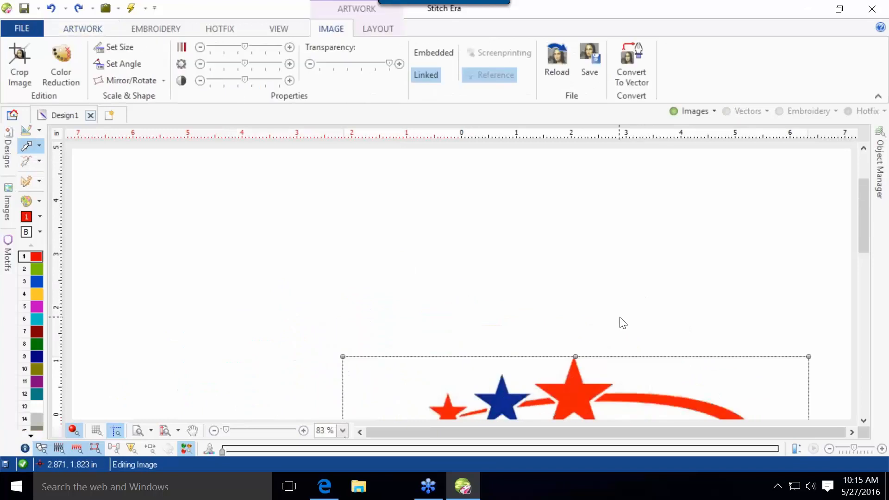
scroll(607, 299, down, 4)
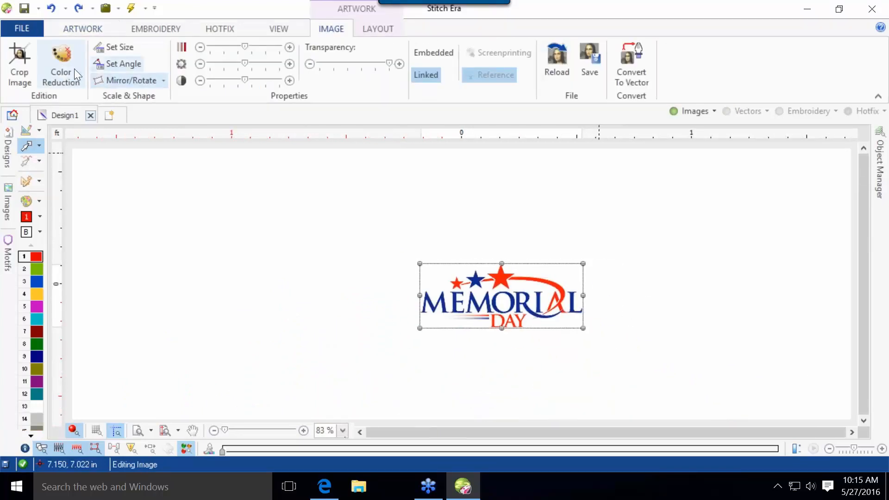
Reduce the clip art image to 3 colors, accept the filtered version and deselect it.
click(63, 67)
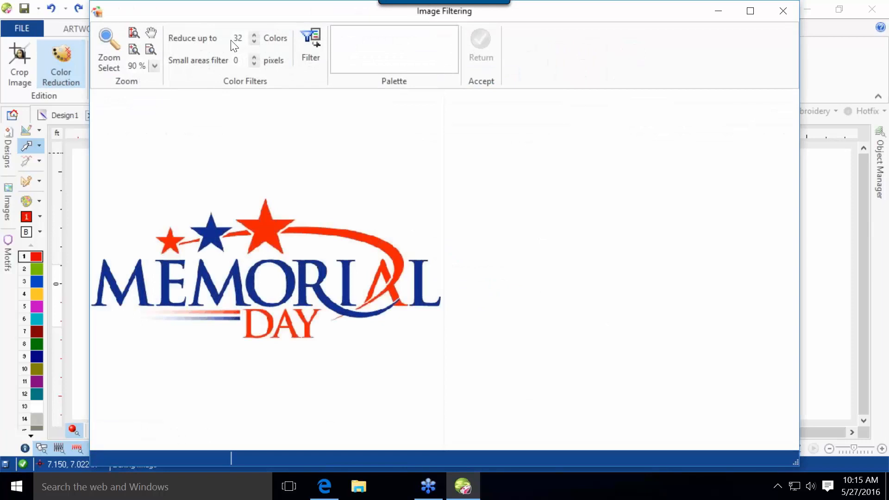
double_click(237, 43)
text(3)
key(Return)
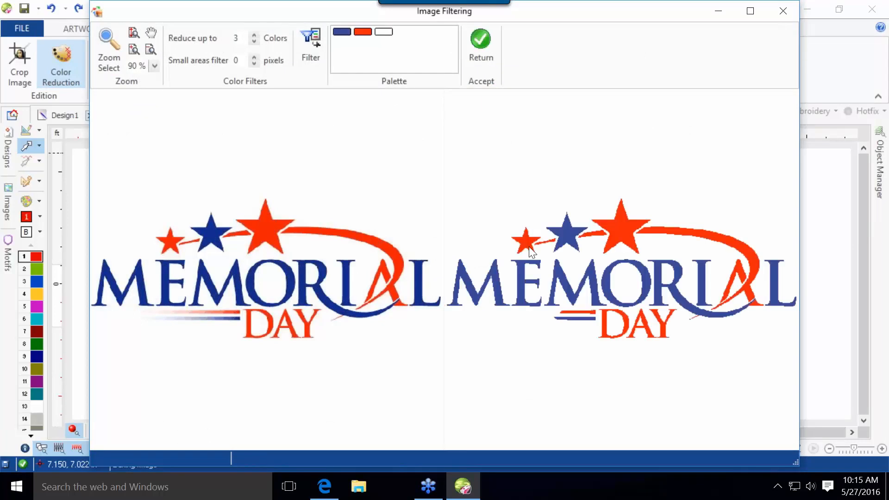
click(468, 35)
key(Escape)
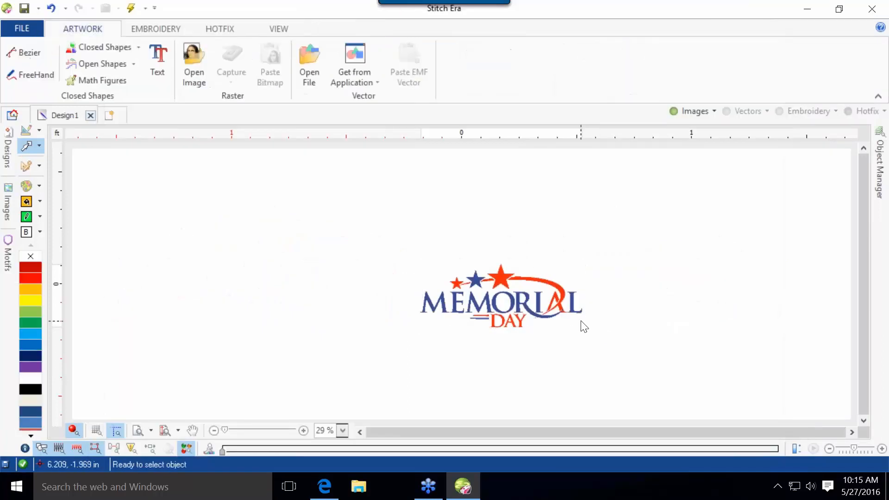
Check the Memorial Day image's width and height in its layout properties, cancel the Set Size command and deselect the image.
scroll(531, 283, up, 3)
scroll(527, 307, down, 2)
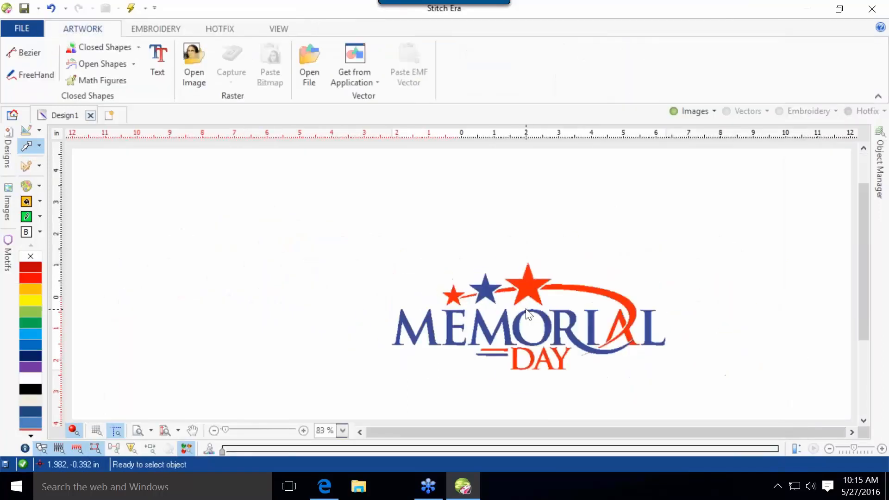
click(539, 280)
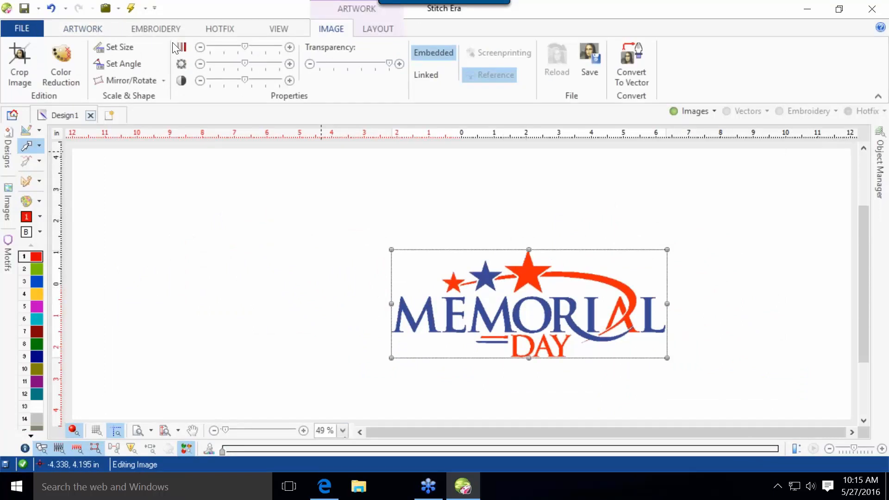
click(123, 46)
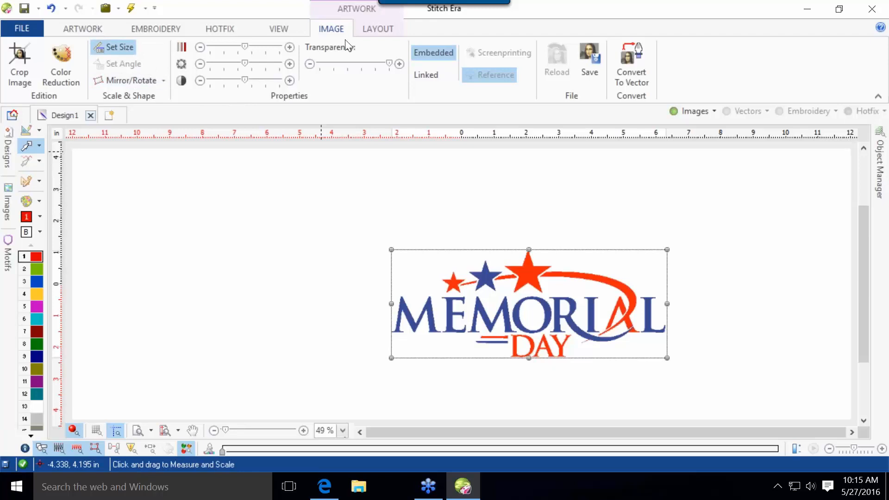
click(378, 28)
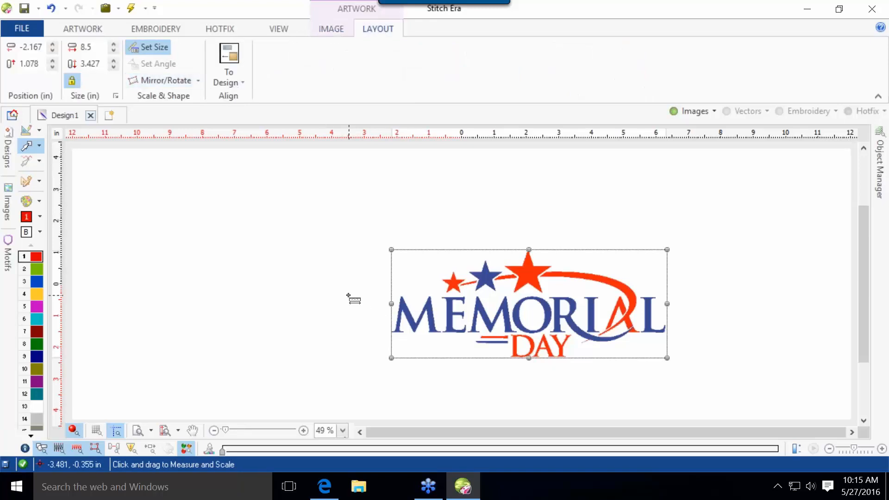
key(Escape)
scroll(568, 285, up, 3)
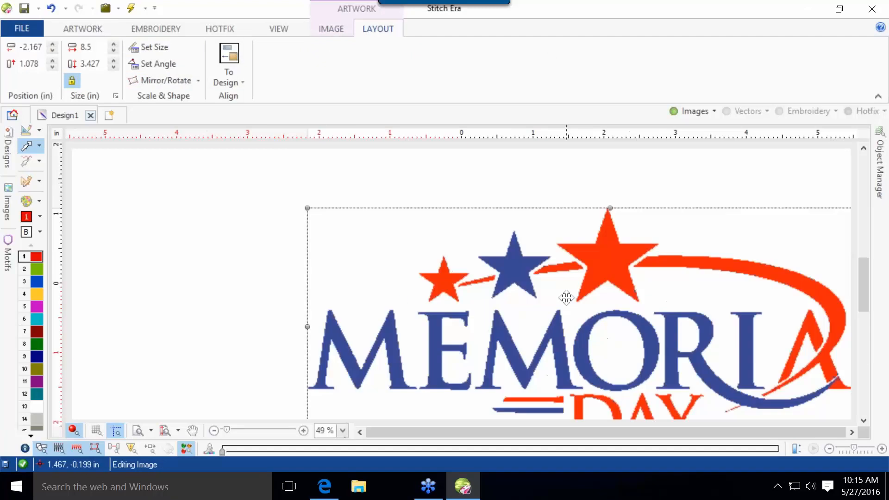
click(607, 169)
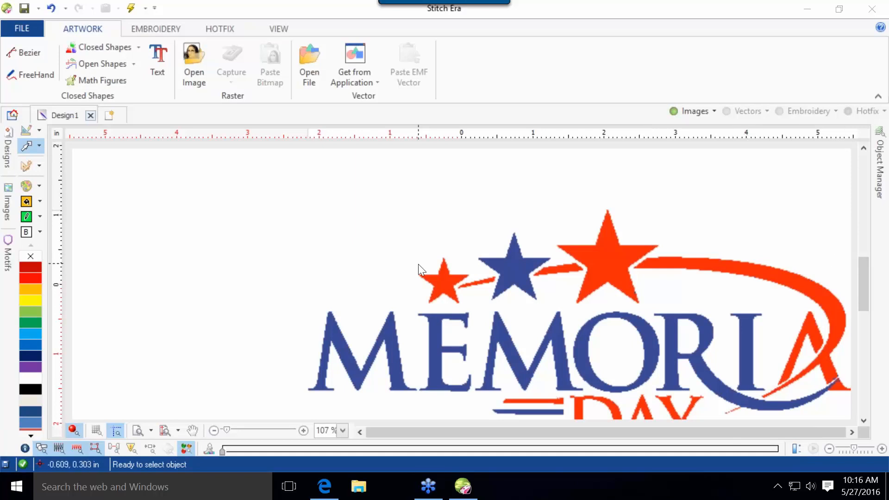
Delete the Memorial Day image from the design.
click(497, 271)
key(Delete)
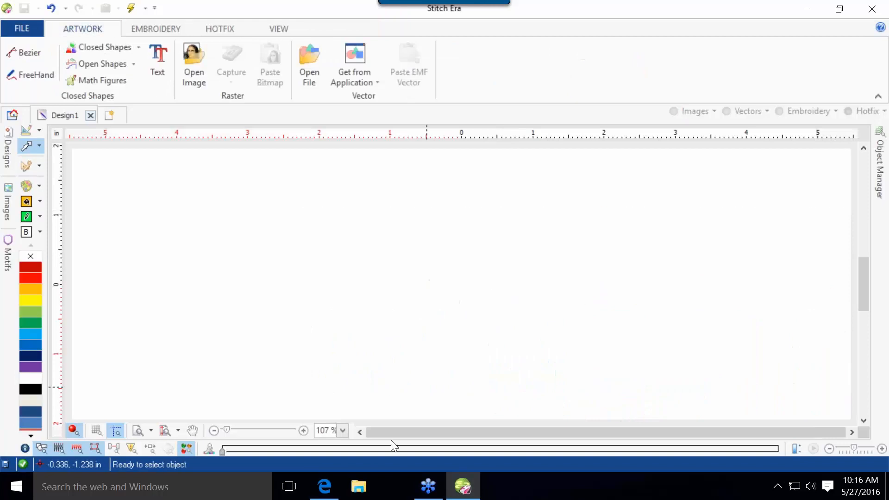
Switch to the Edge browser, maximize it, close the Memorial Day preview and search Google Images for heart clipart.
mouse_move(324, 487)
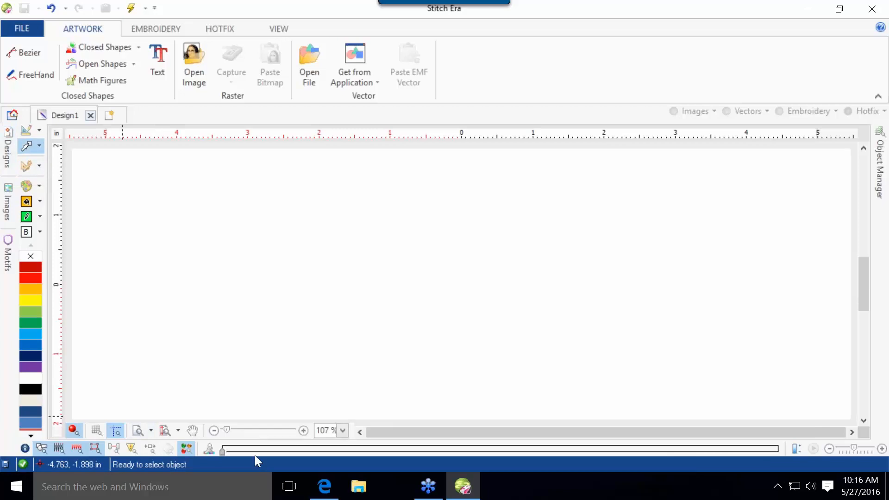
click(329, 477)
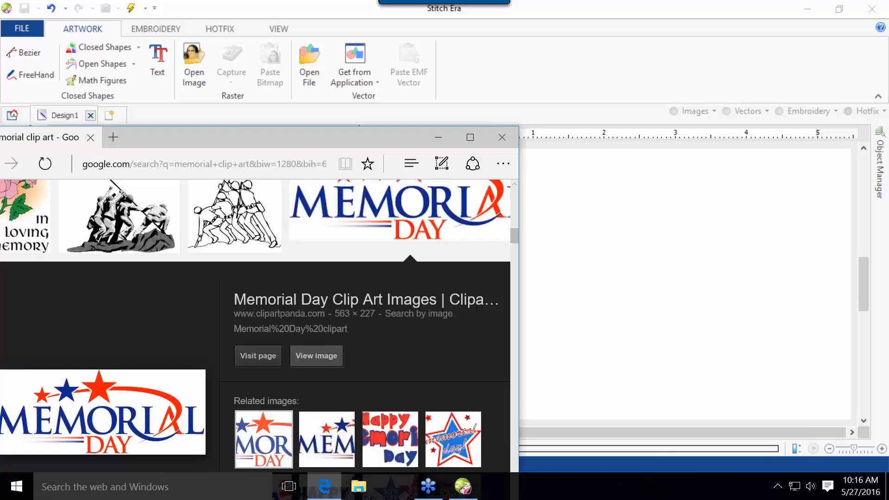
drag(288, 141, 577, 27)
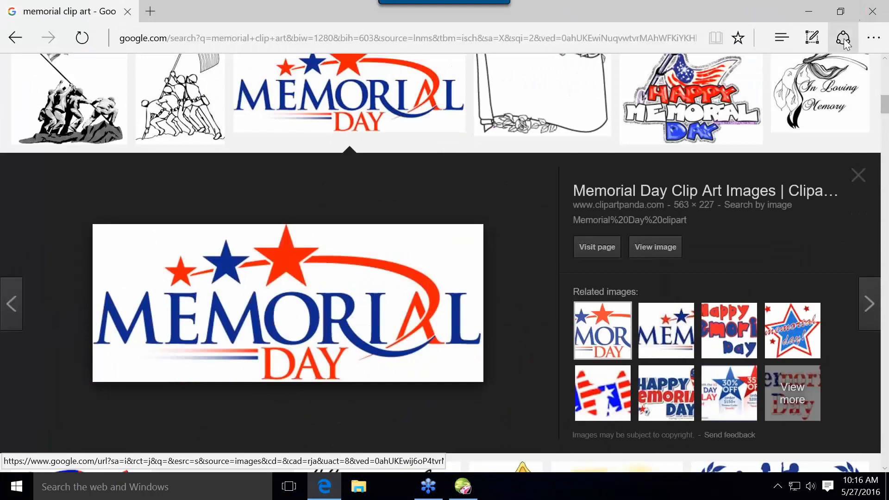
click(854, 184)
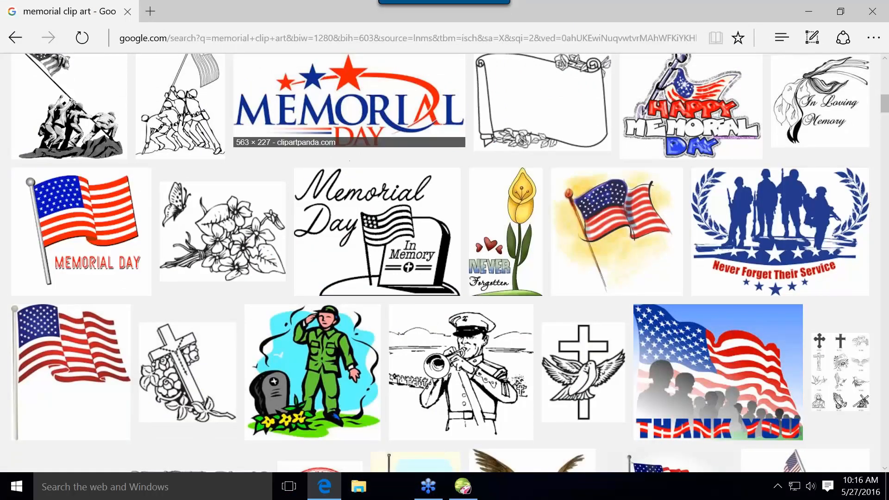
scroll(854, 185, up, 10)
drag(241, 73, 6, 166)
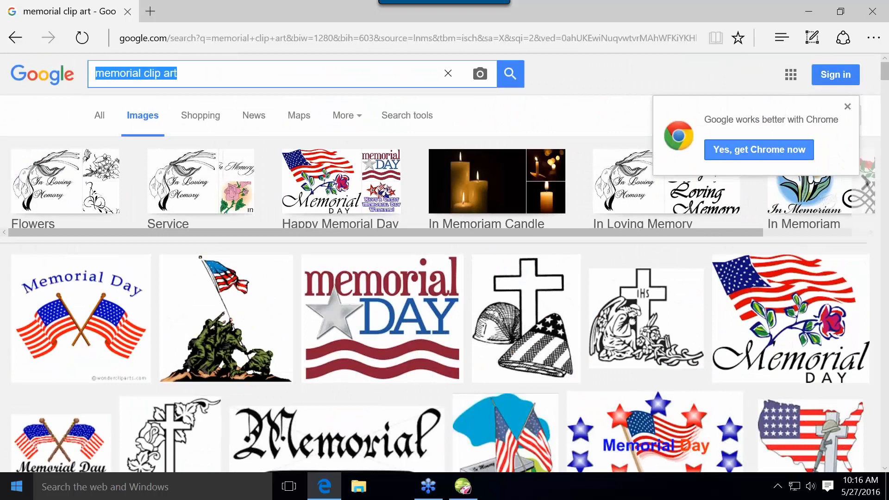
text(Heart)
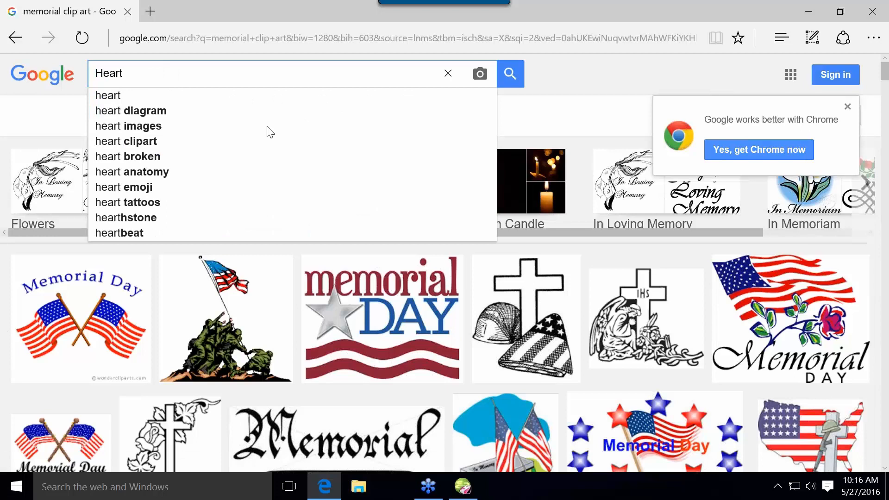
click(202, 143)
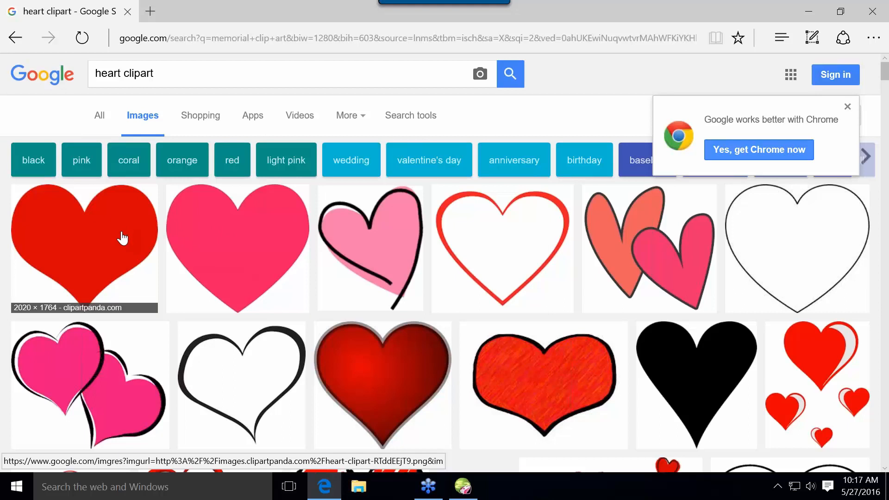
Browse the heart results and save the solid red heart as PNG heart-clipart-RTddEEjT9 in the Clip Art folder.
scroll(232, 373, down, 5)
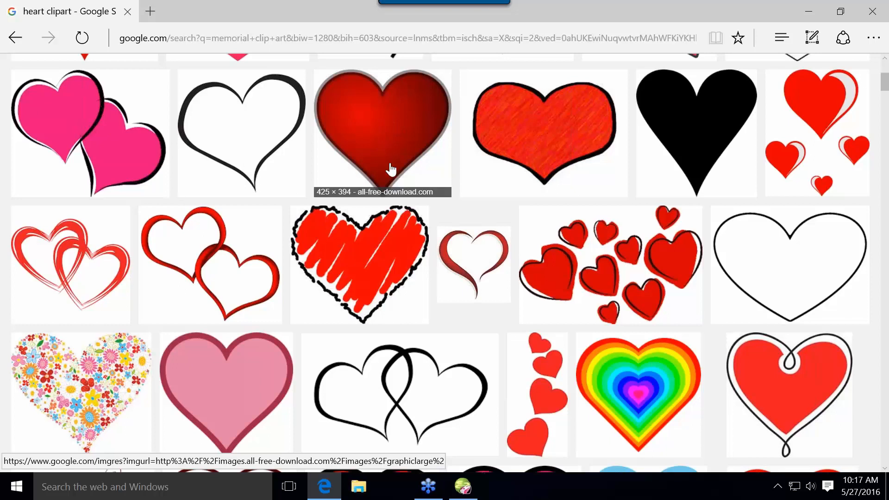
scroll(390, 168, up, 1)
scroll(382, 209, down, 3)
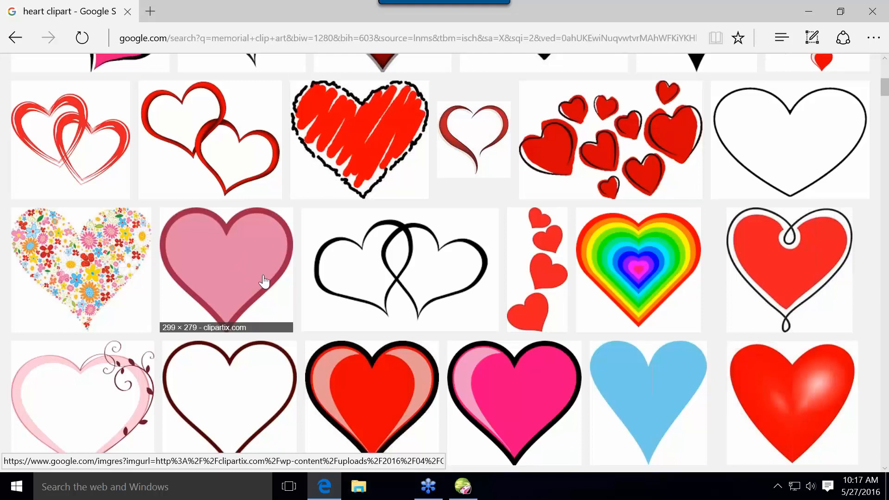
scroll(264, 281, up, 8)
click(88, 225)
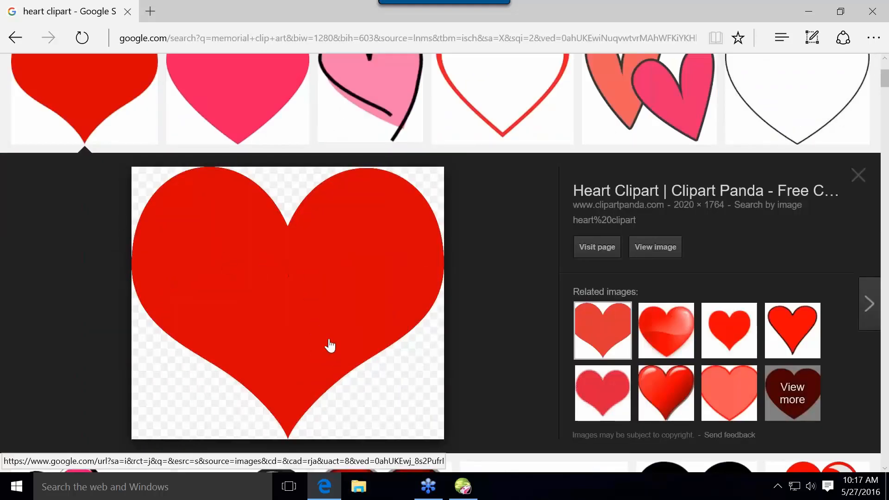
right_click(319, 315)
click(374, 146)
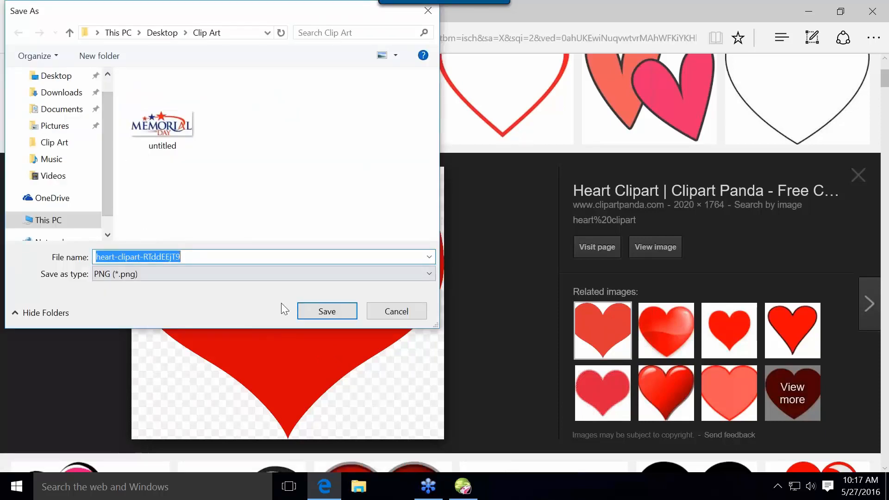
click(309, 310)
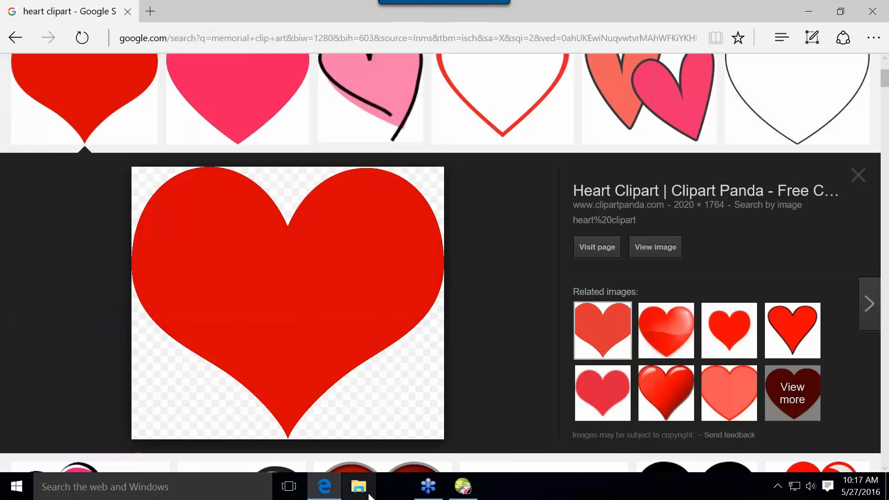
Switch to Stitch Era, dismiss the error and insert the red heart from the Clip Art folder, accepting the transparency loss.
click(462, 489)
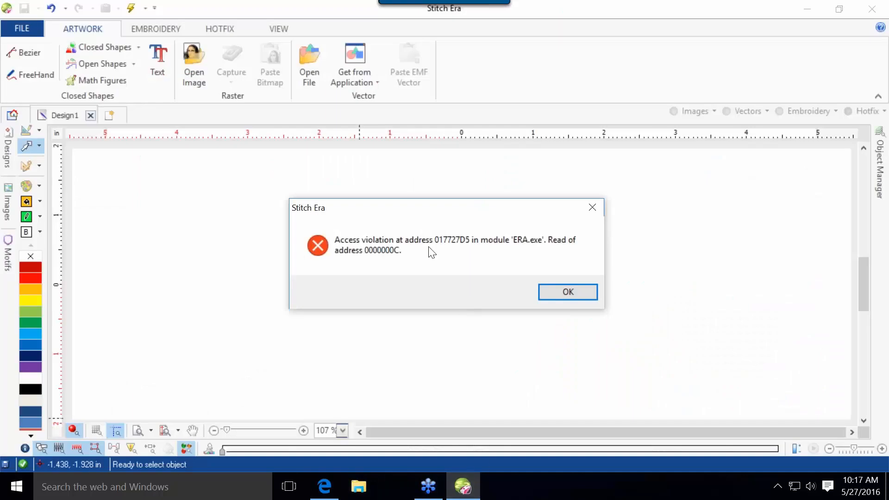
click(548, 291)
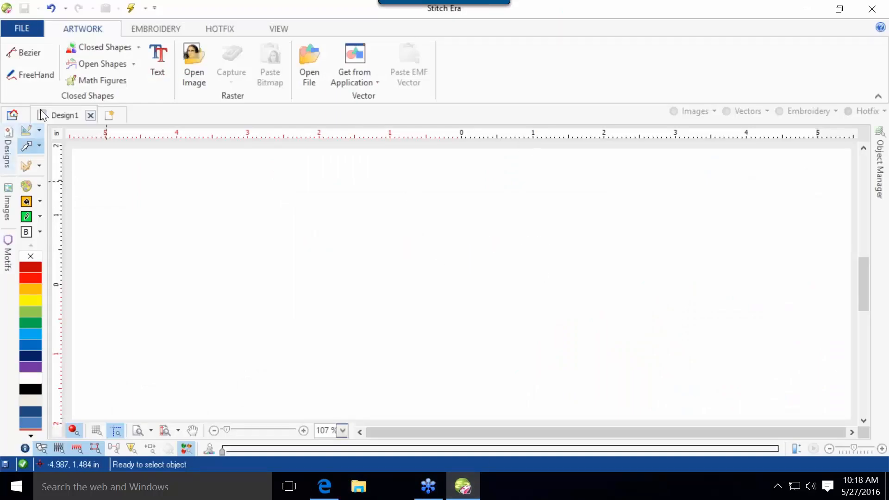
click(7, 199)
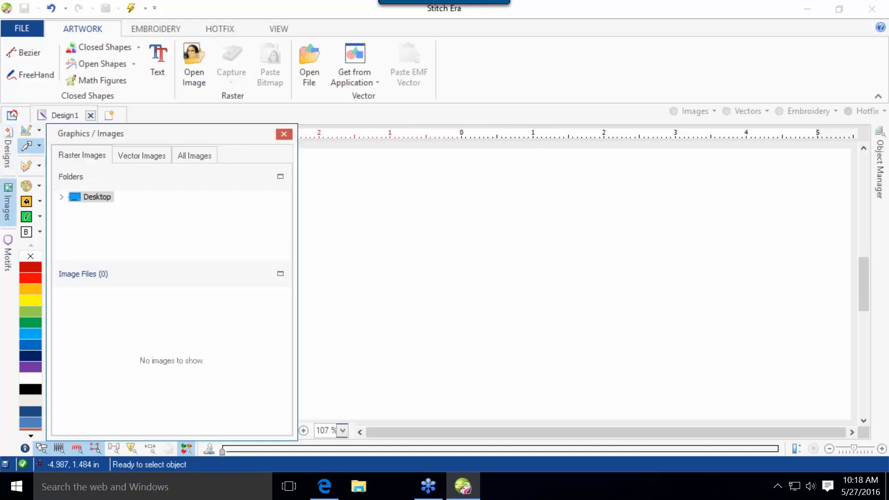
double_click(70, 196)
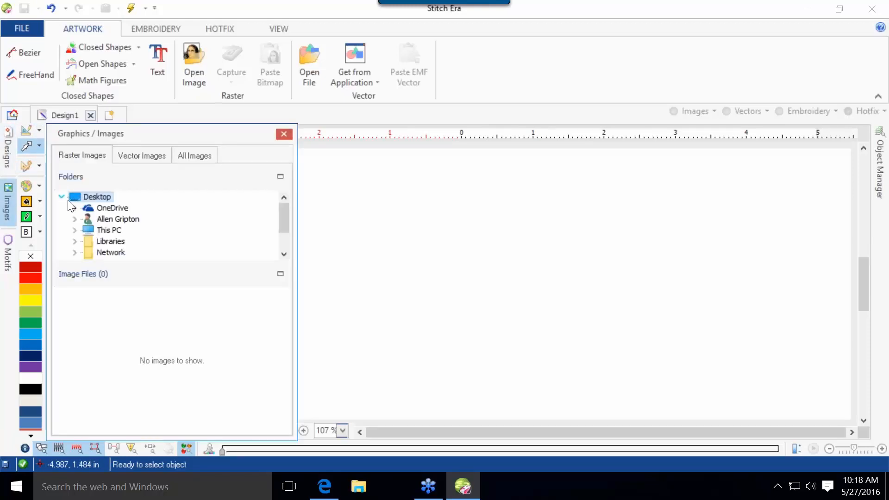
drag(280, 224, 282, 237)
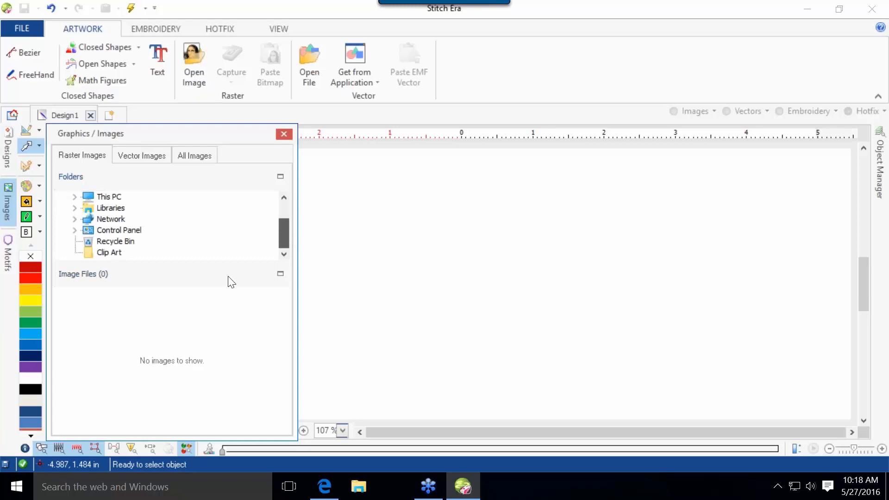
click(105, 250)
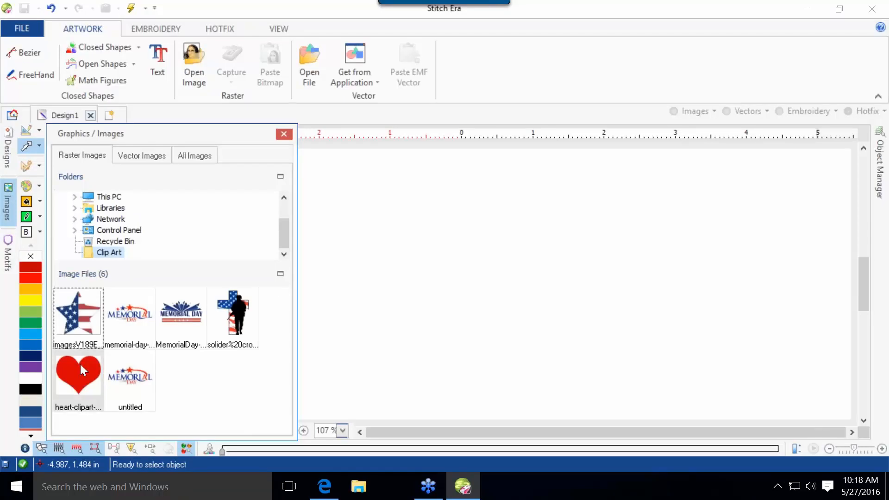
drag(79, 369, 517, 248)
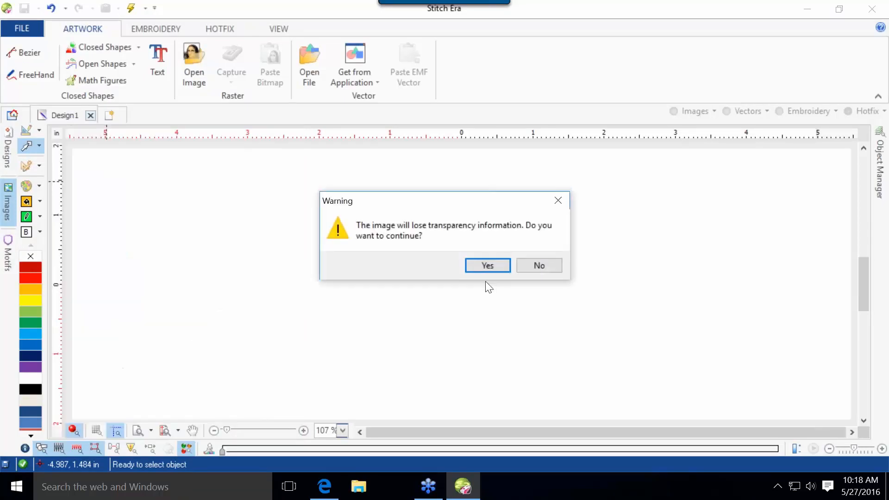
click(475, 264)
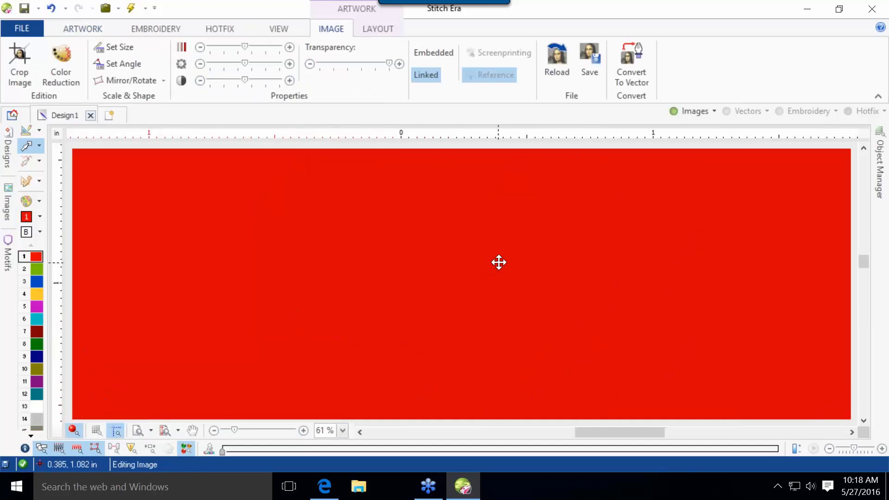
Move the red heart image slightly up and to the left on the canvas.
scroll(790, 279, up, 5)
scroll(790, 281, down, 5)
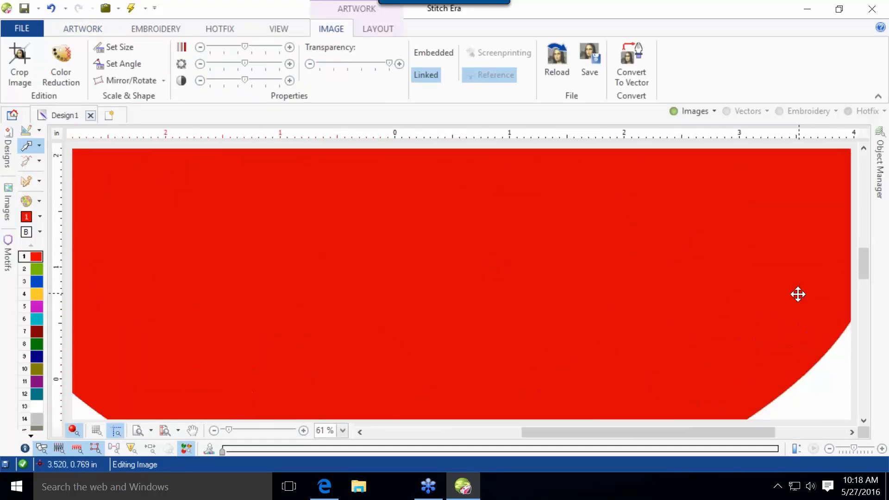
scroll(788, 315, up, 1)
scroll(792, 372, down, 3)
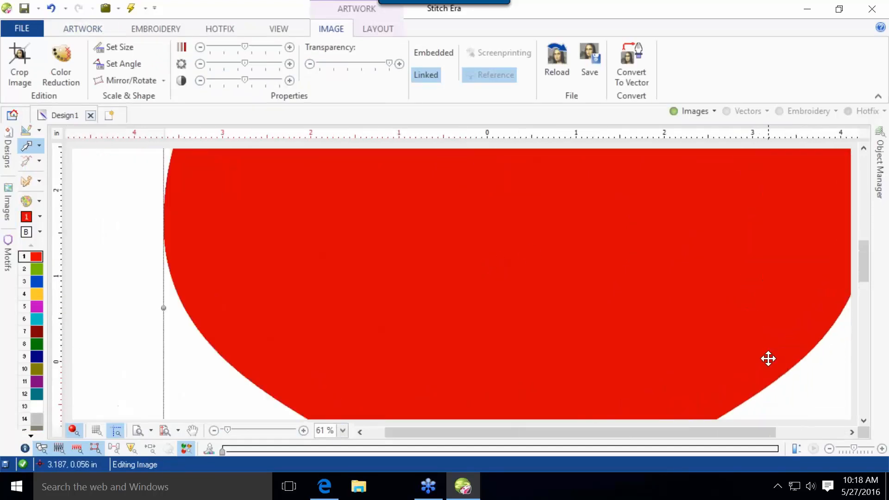
drag(532, 270, 510, 205)
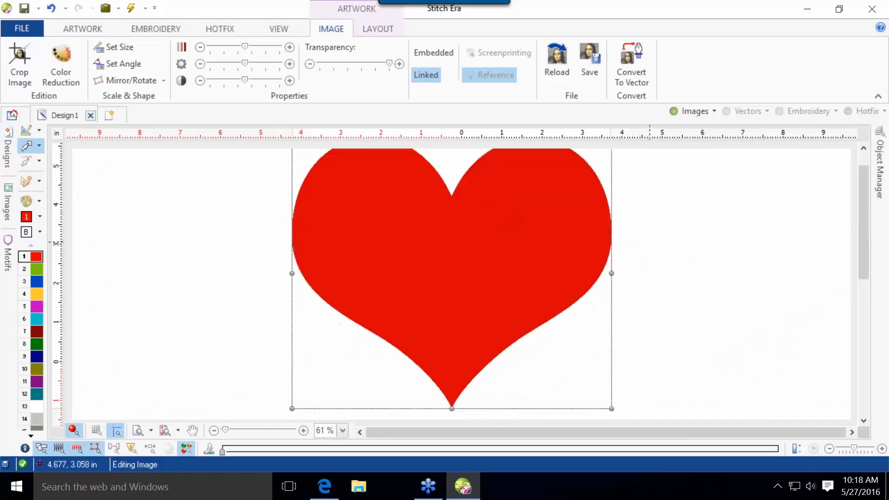
Switch to Edge, close the red heart preview and save the pink heart with the dark border as PNG imagesR82KHGW1 in the Clip Art folder.
click(330, 485)
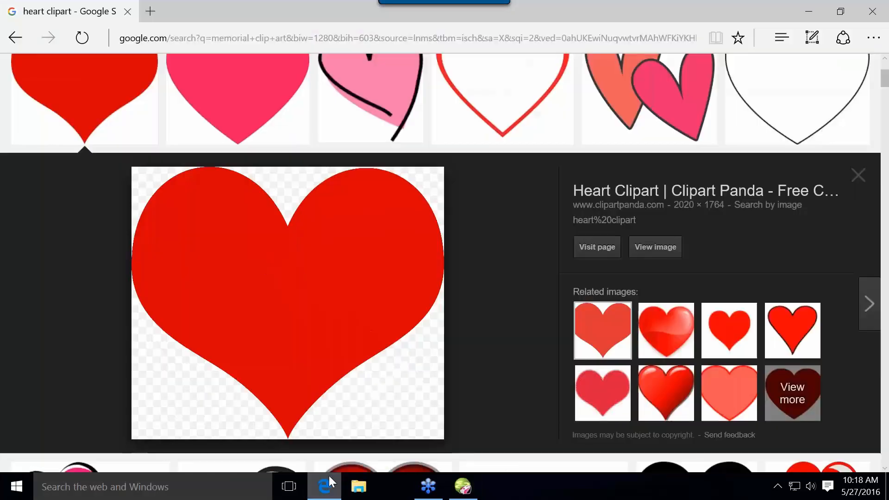
click(849, 179)
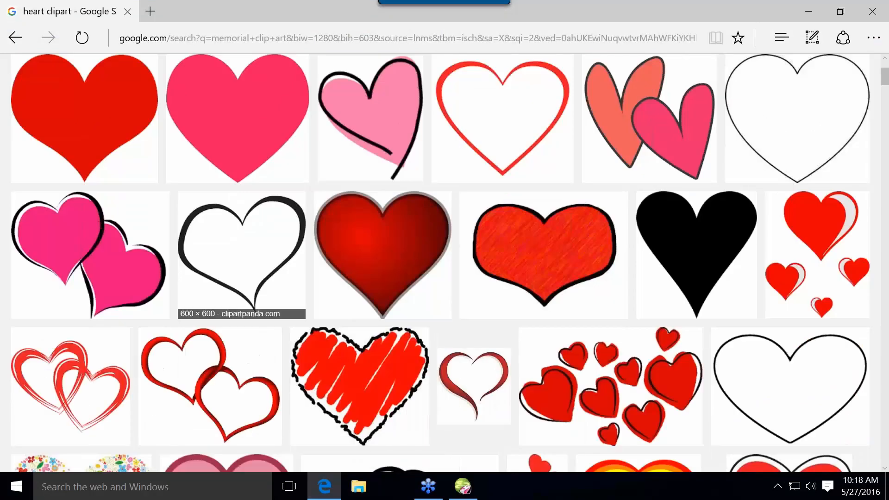
scroll(278, 330, down, 3)
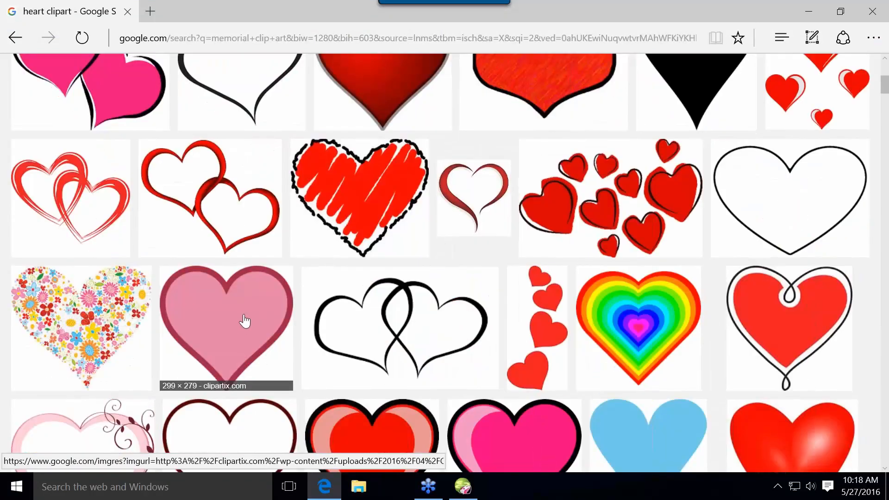
right_click(245, 320)
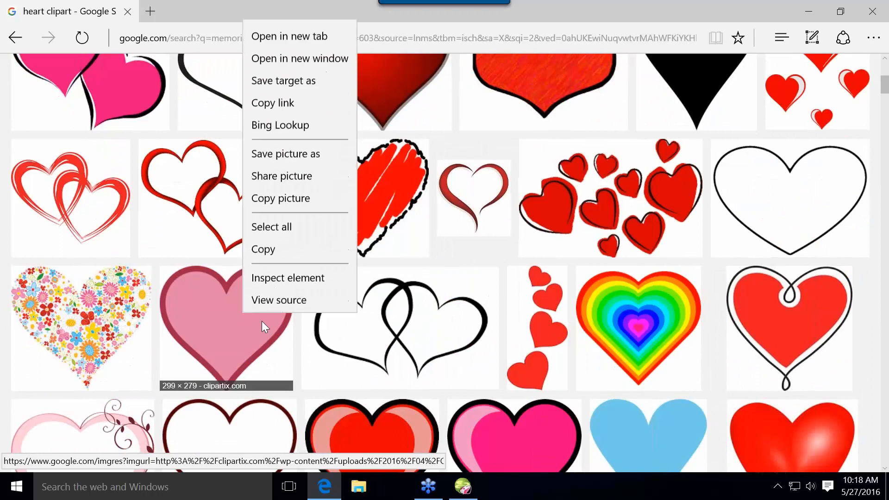
click(296, 151)
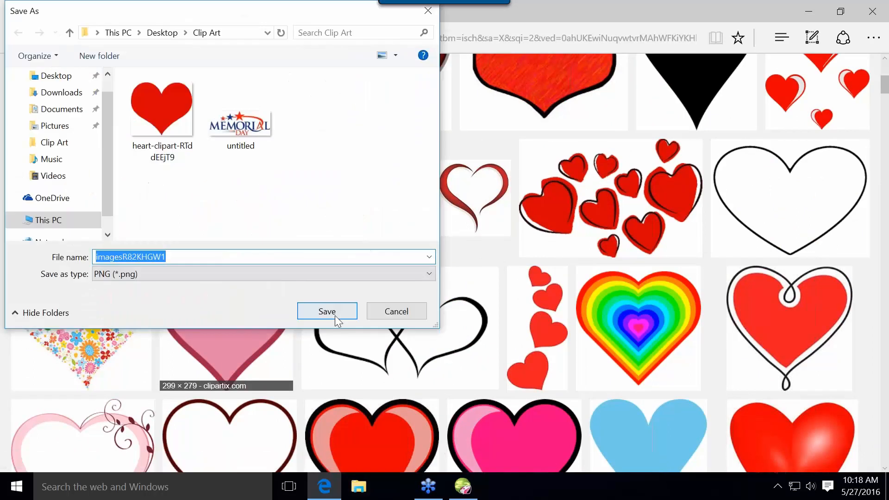
click(334, 313)
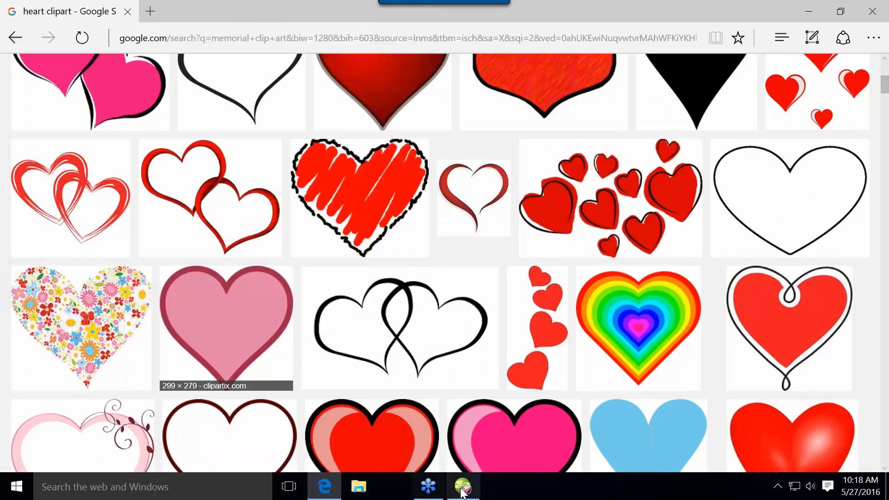
Switch to Stitch Era, dismiss the error and move the red heart image toward the left side of the canvas.
click(466, 490)
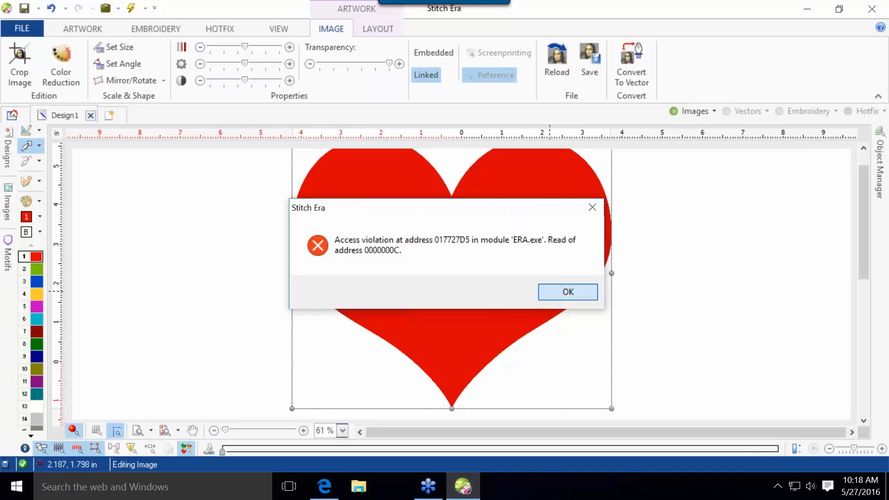
click(553, 290)
drag(528, 267, 324, 272)
click(487, 265)
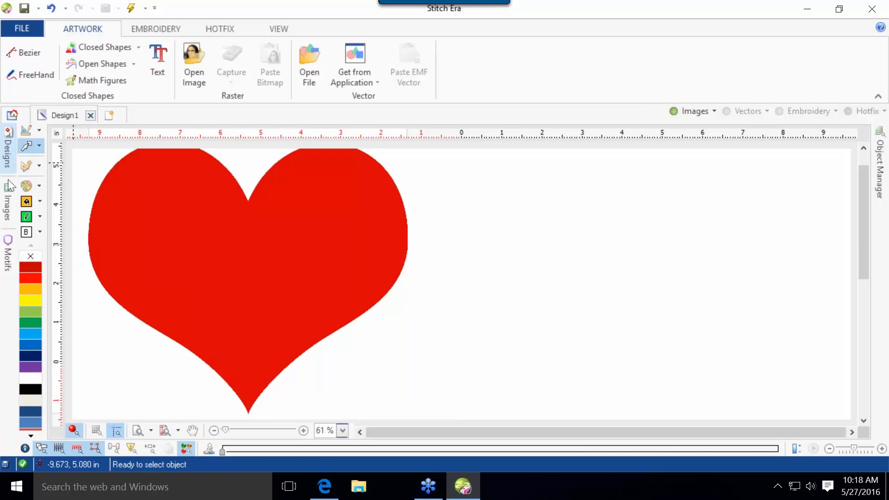
Insert the saved pink heart image from the desktop's Clip Art folder into the empty space beside the red heart.
mouse_move(17, 210)
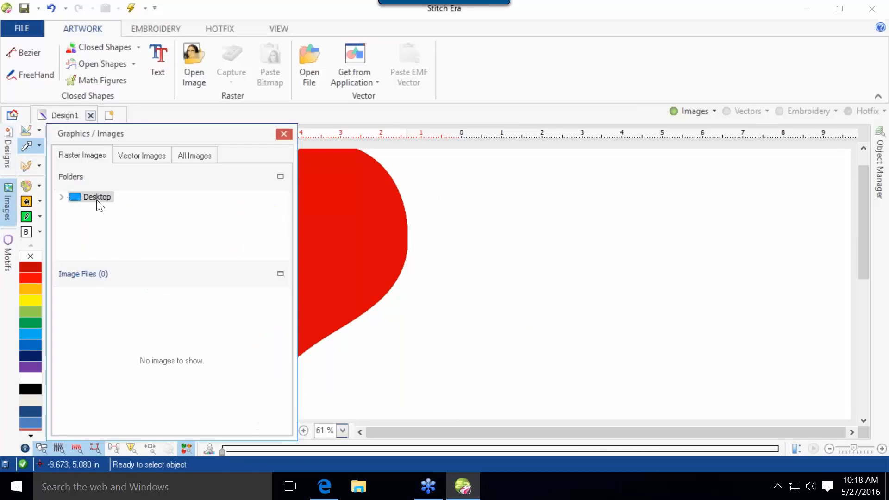
click(62, 196)
drag(284, 226, 273, 282)
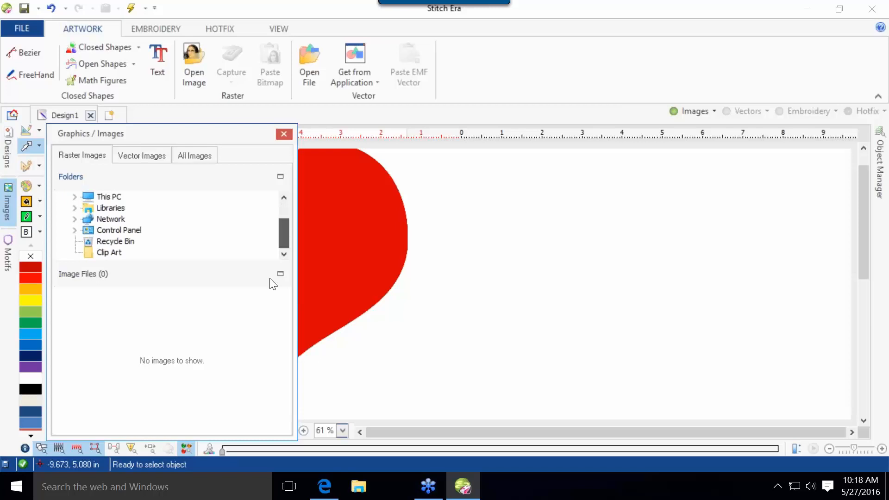
click(97, 253)
drag(130, 375, 591, 250)
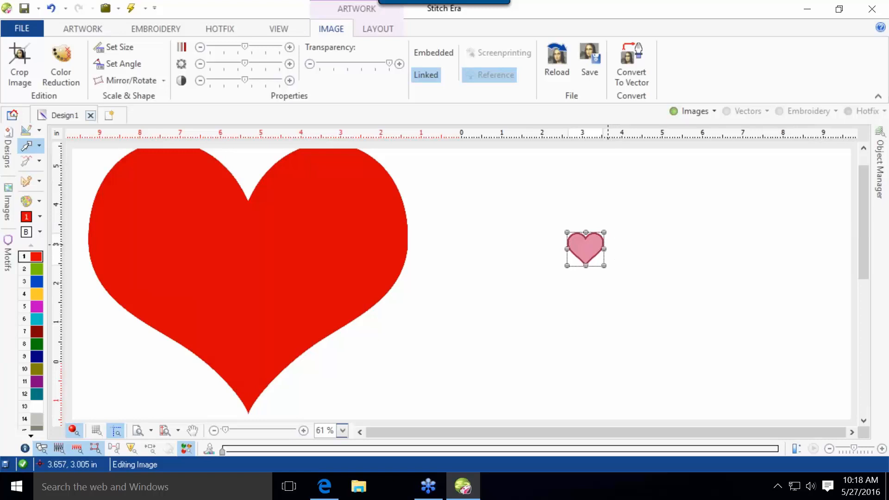
Move the small pink heart image onto the upper left lobe of the red heart.
scroll(593, 259, up, 2)
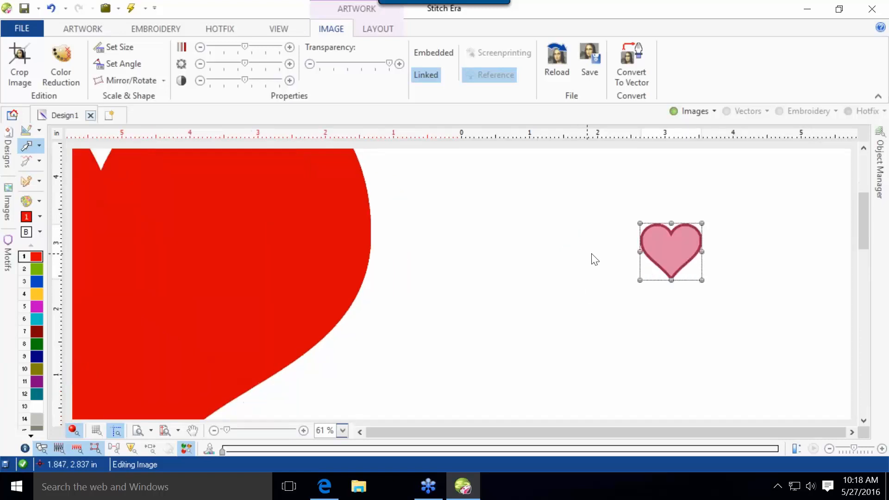
drag(674, 239, 234, 225)
scroll(236, 231, down, 2)
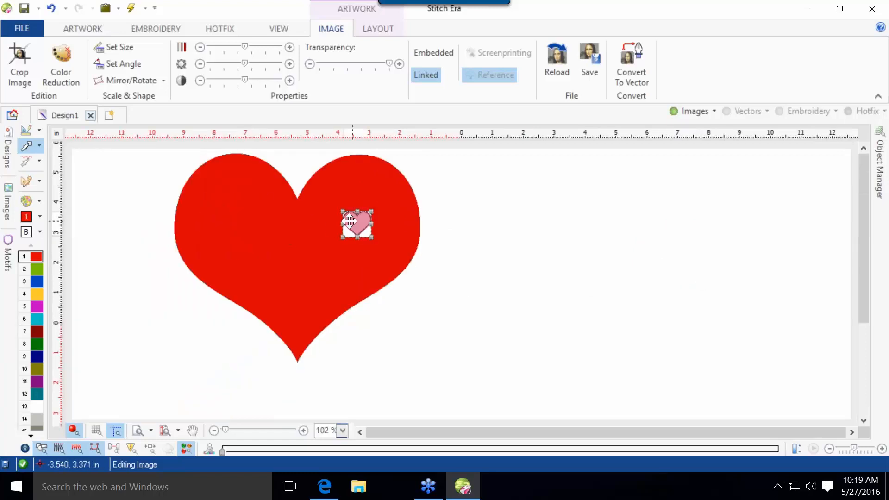
drag(352, 220, 204, 166)
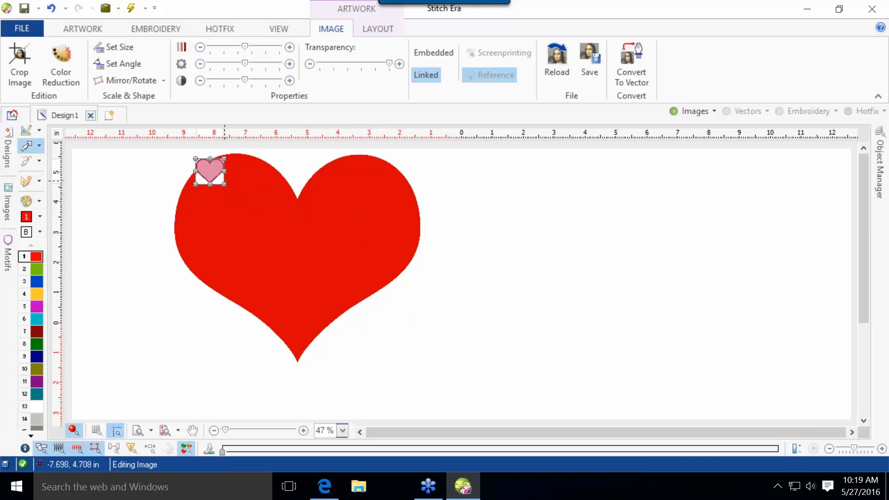
drag(225, 180, 234, 193)
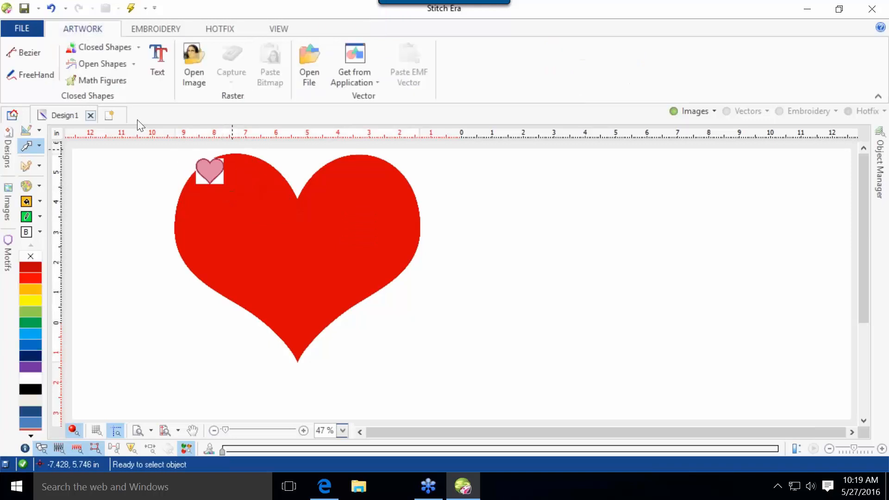
click(199, 168)
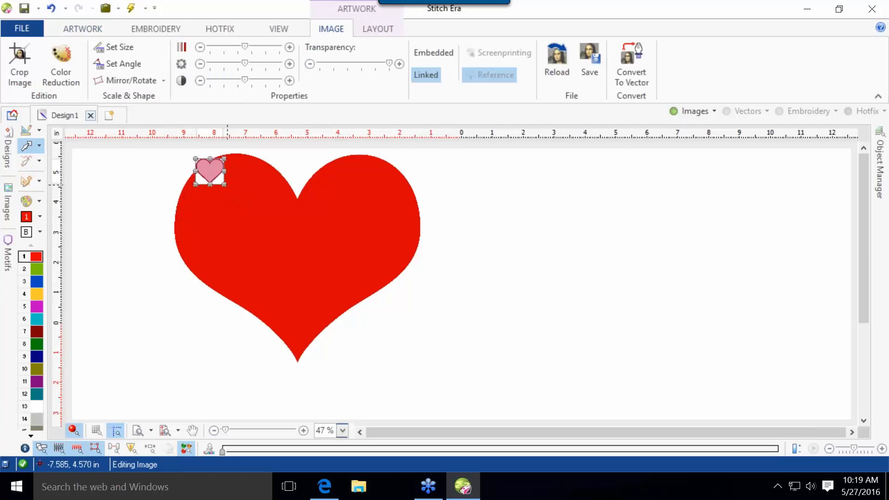
click(227, 187)
click(218, 177)
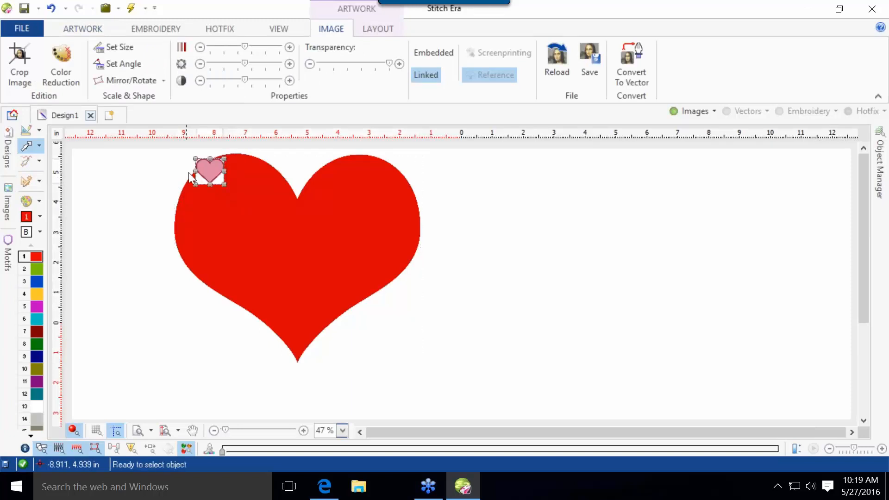
Enlarge the pink heart image to about 7 in wide and place it just to the right of the red heart.
drag(224, 184, 410, 354)
drag(306, 229, 591, 233)
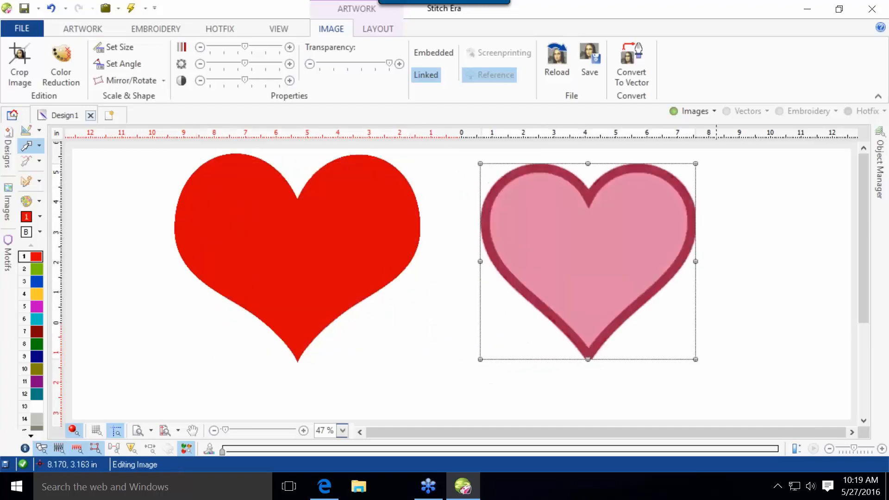
click(734, 221)
scroll(676, 217, up, 4)
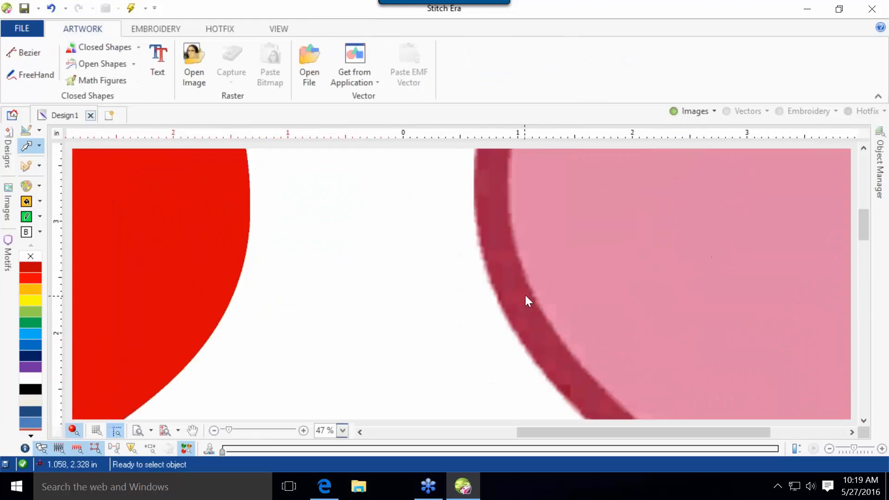
scroll(578, 305, down, 4)
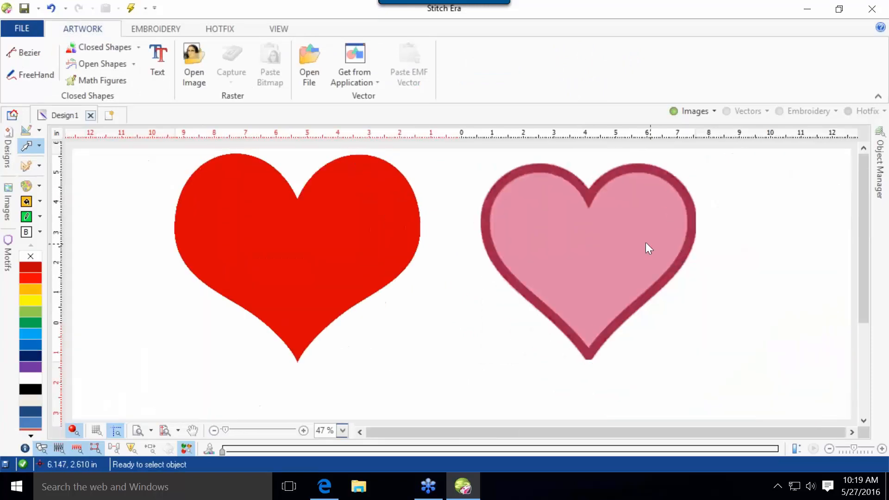
click(645, 243)
drag(637, 232, 610, 233)
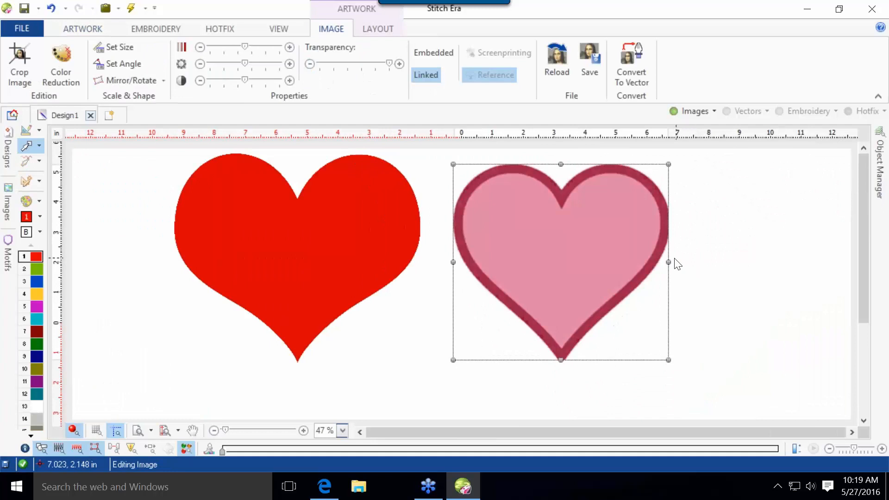
click(677, 264)
Start a Single Hotfix Fill with the automatic tracing method, keeping the window maximized.
click(207, 28)
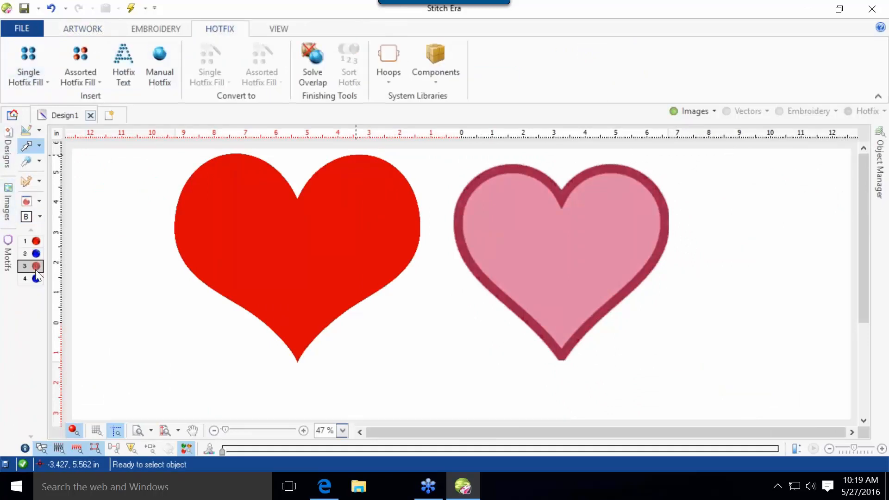
drag(16, 17, 15, 21)
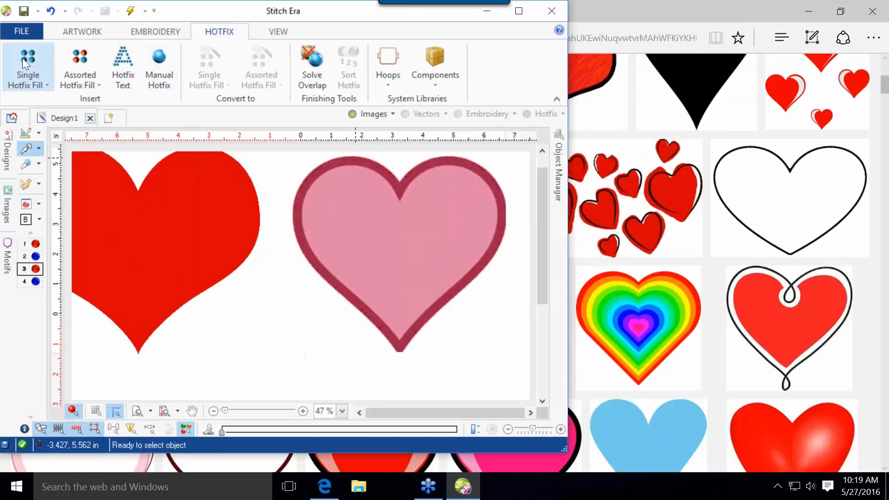
double_click(325, 8)
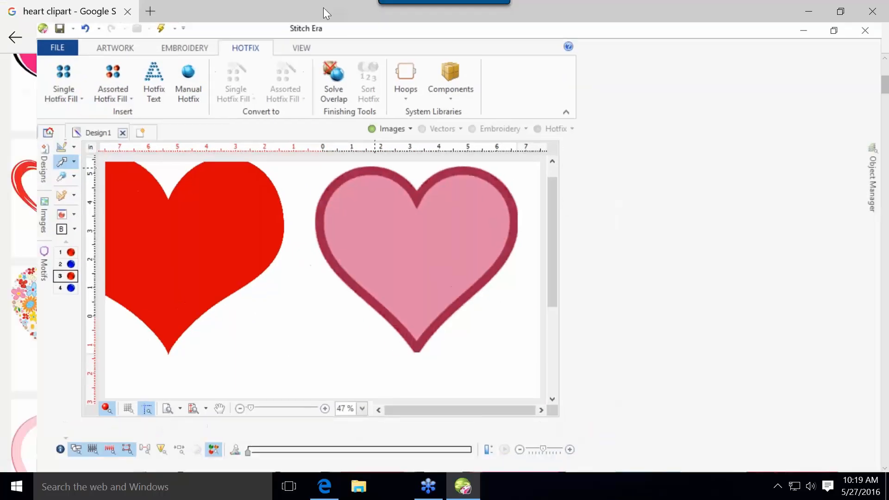
click(38, 49)
click(57, 153)
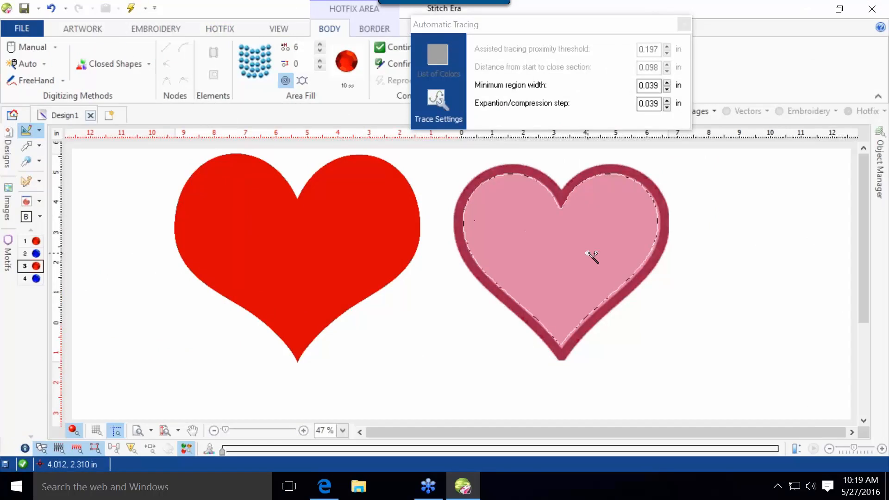
Check the traced edges, fill the red heart with hotfix stones and make the hotfix objects visible.
scroll(612, 293, up, 3)
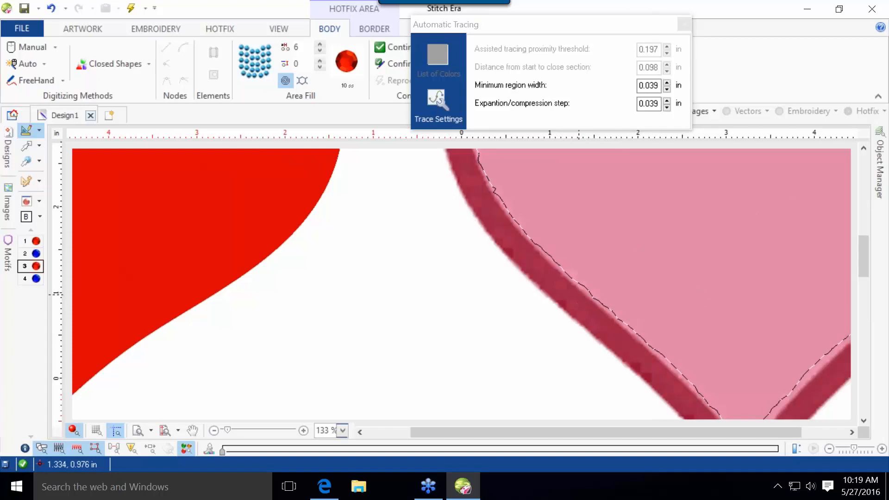
click(573, 301)
scroll(601, 308, down, 3)
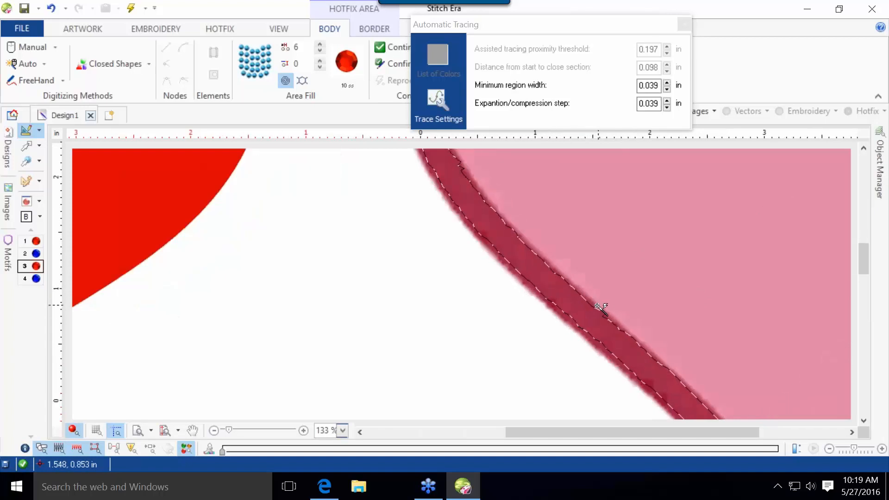
click(295, 246)
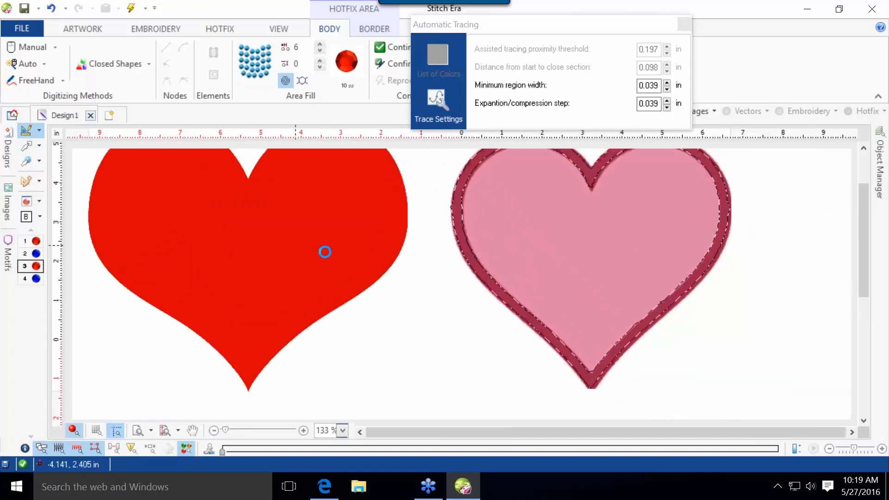
scroll(335, 311, up, 3)
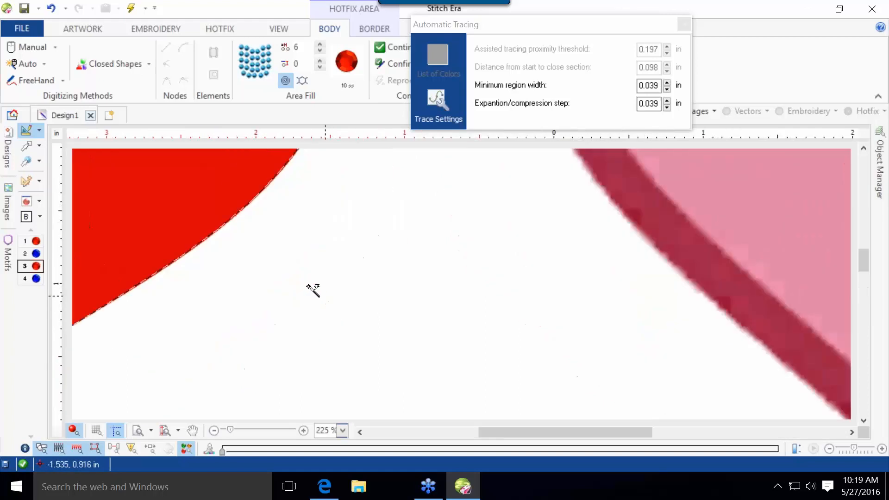
scroll(207, 209, down, 4)
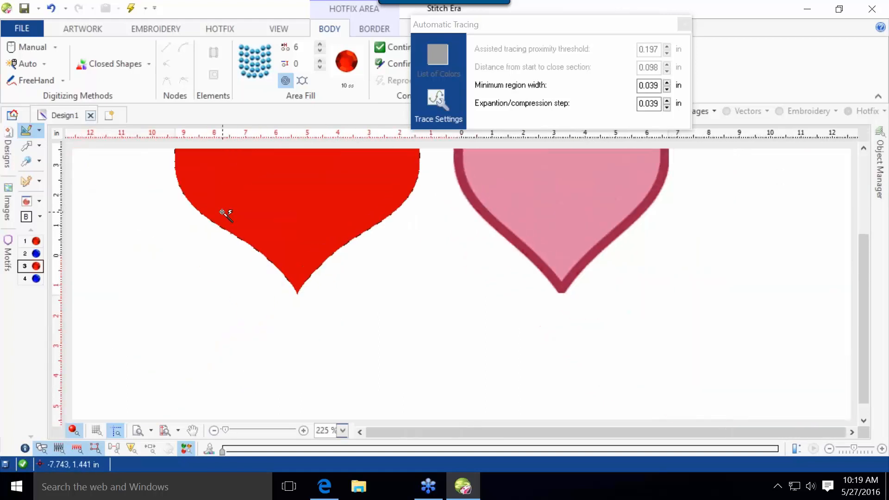
click(338, 193)
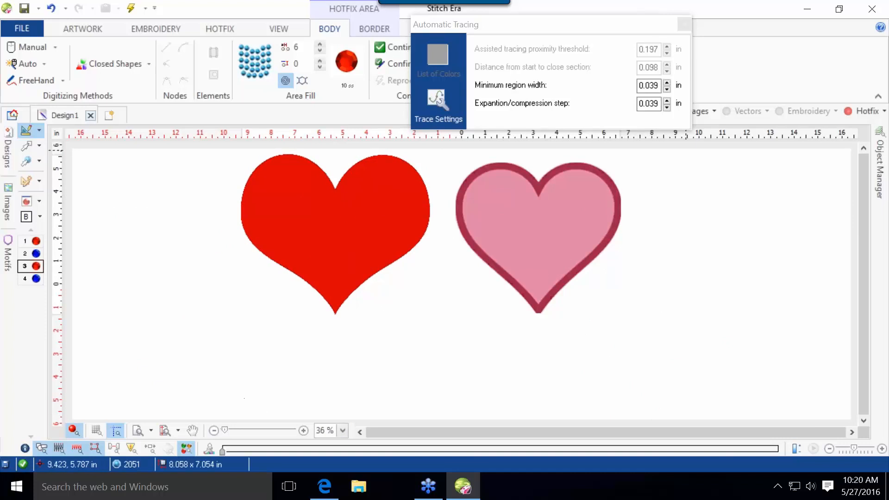
click(848, 111)
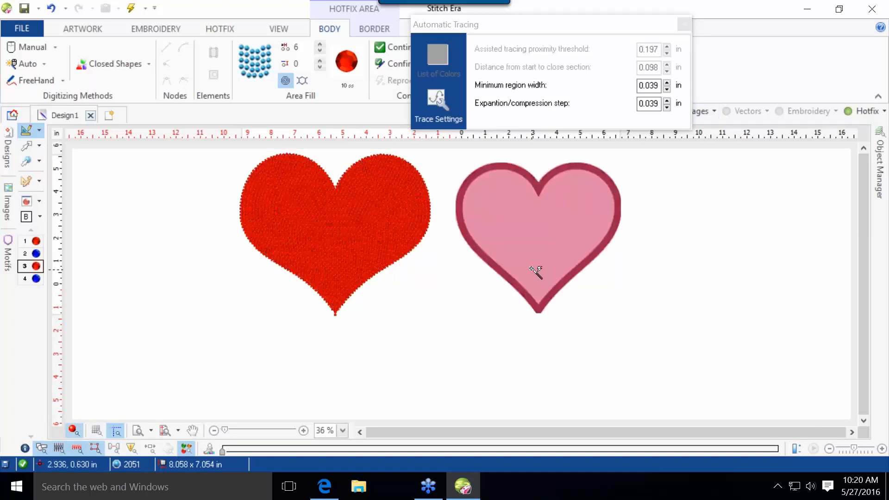
Fill the pink interior of the bordered heart with hotfix stones and hide the images.
click(536, 254)
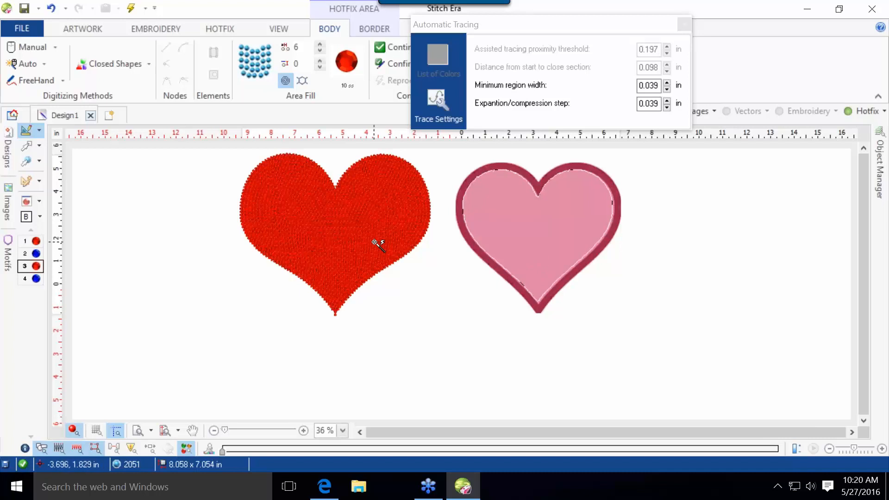
click(536, 230)
scroll(546, 229, up, 3)
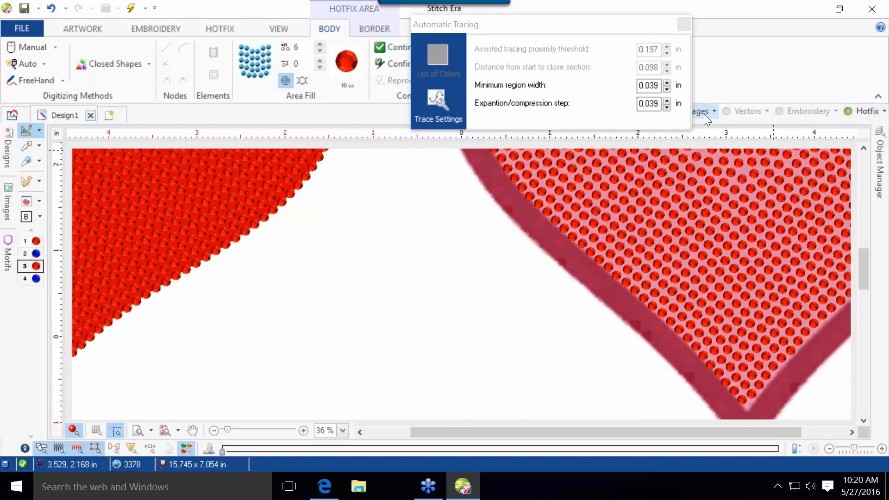
scroll(604, 192, down, 3)
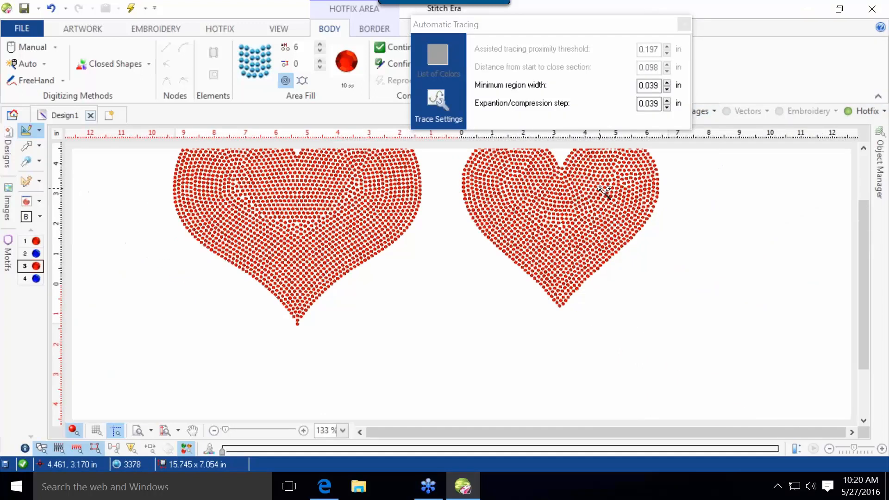
Inspect the stone placement up close, then delete both hotfix-filled hearts from the design.
scroll(604, 192, up, 2)
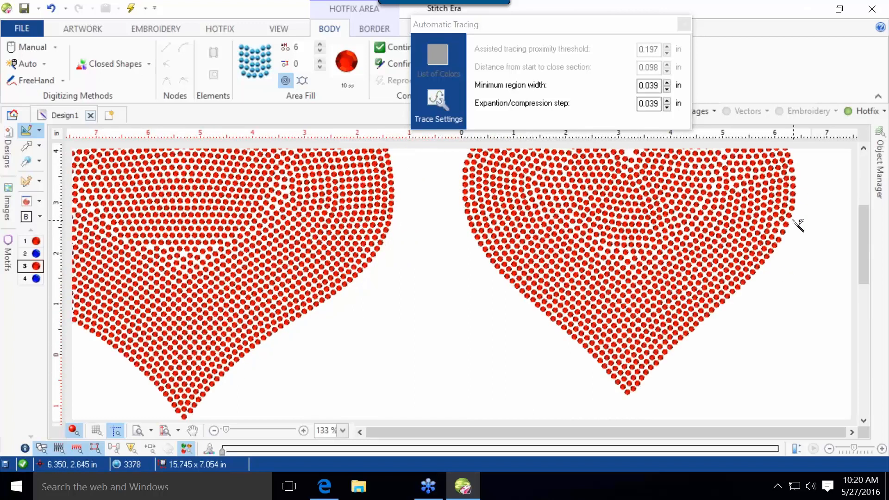
scroll(708, 319, up, 2)
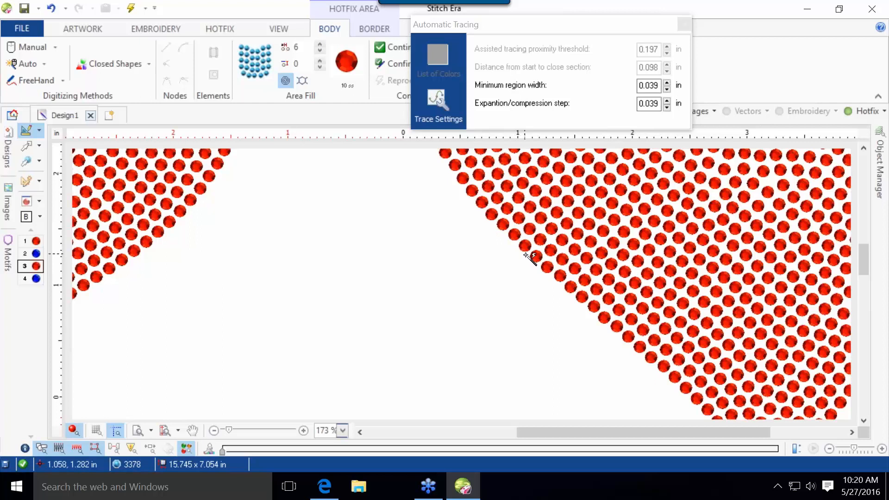
scroll(528, 243, down, 3)
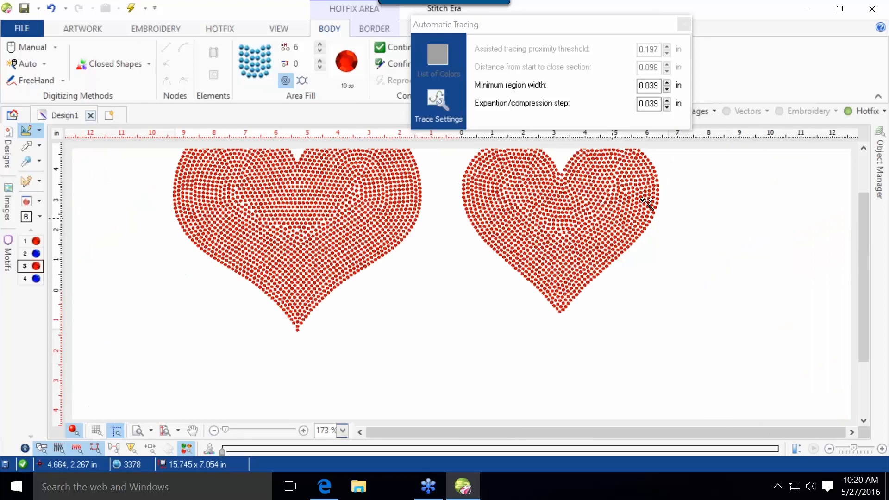
scroll(366, 269, up, 4)
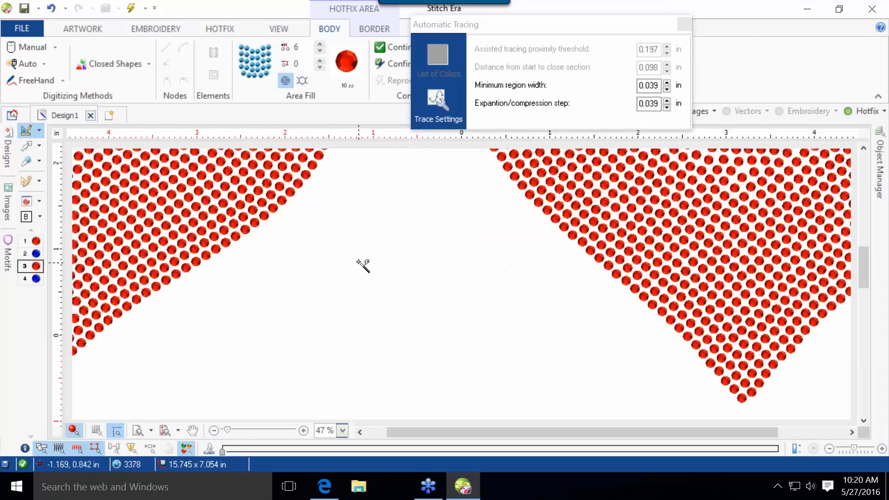
scroll(192, 190, down, 4)
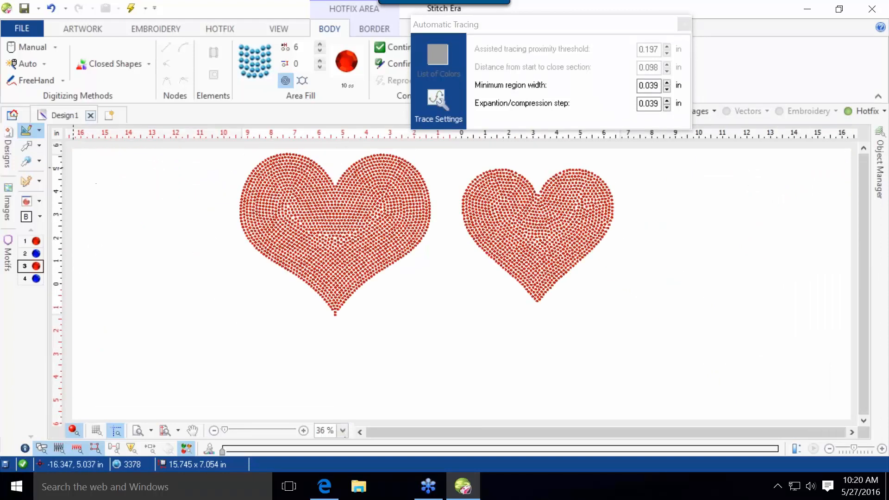
click(27, 147)
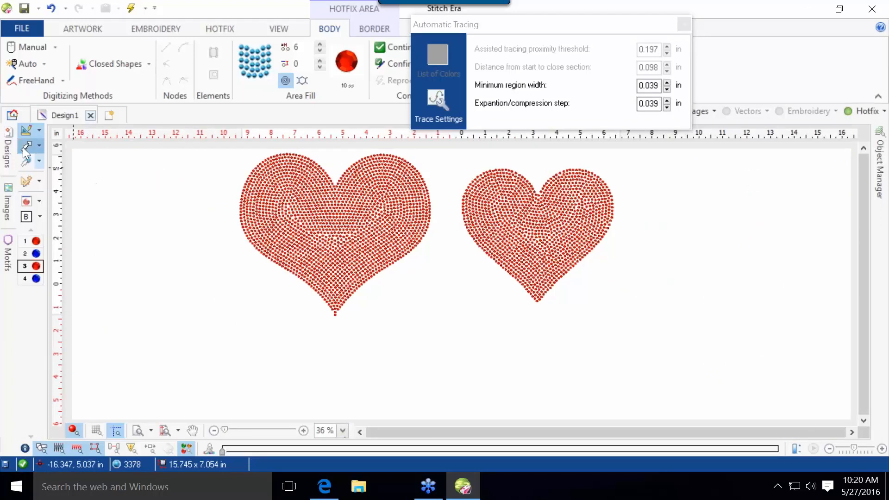
key(Delete)
click(357, 233)
key(Delete)
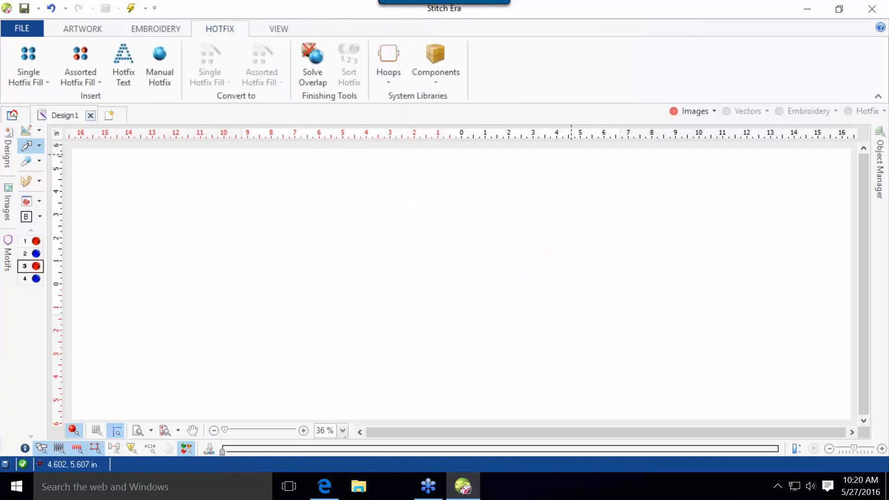
Show the hidden images and delete both the pink and the red heart pictures.
click(689, 111)
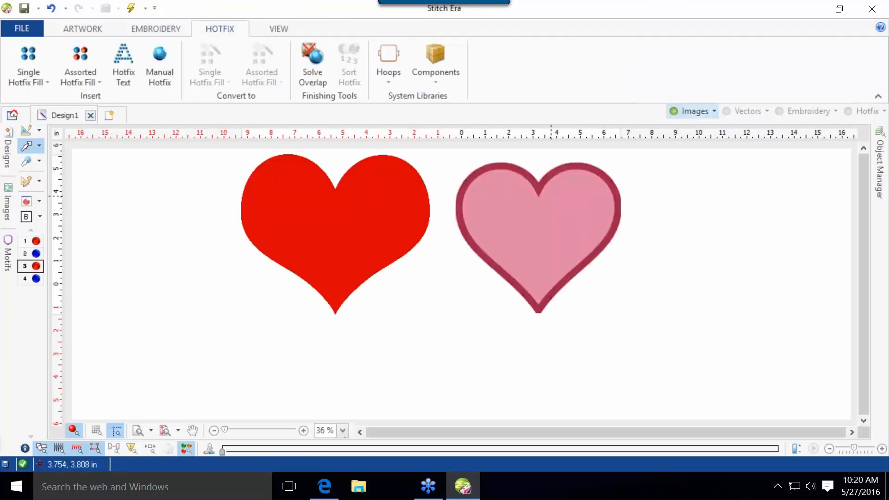
click(492, 245)
key(Delete)
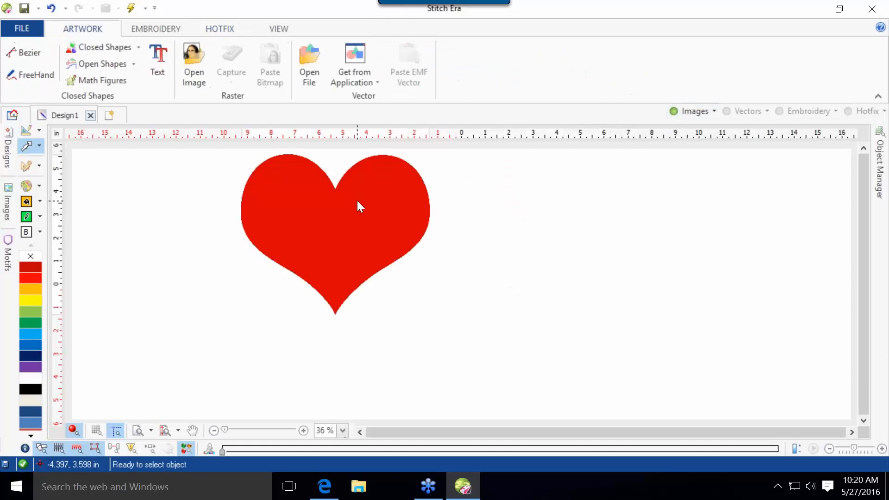
click(357, 202)
key(Delete)
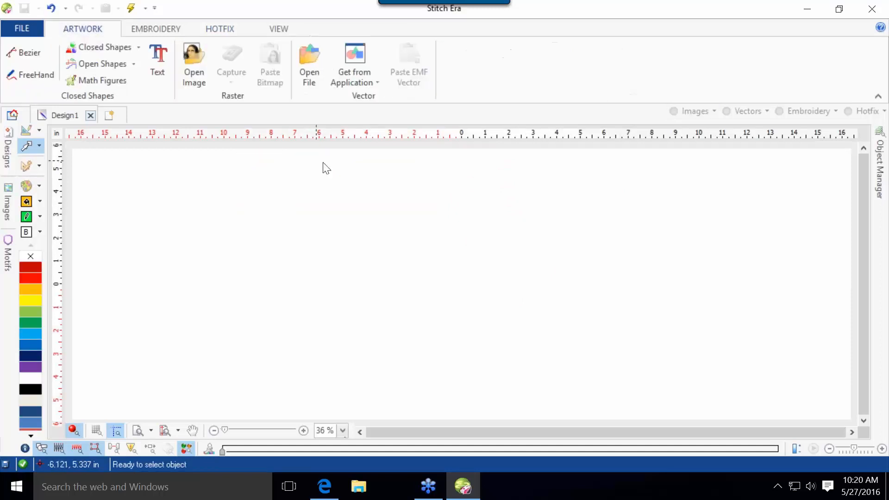
Start a vector text and enter TAMPA LOWER, HIGH SCHOOL and GYMNASTICS on three separate lines.
click(158, 66)
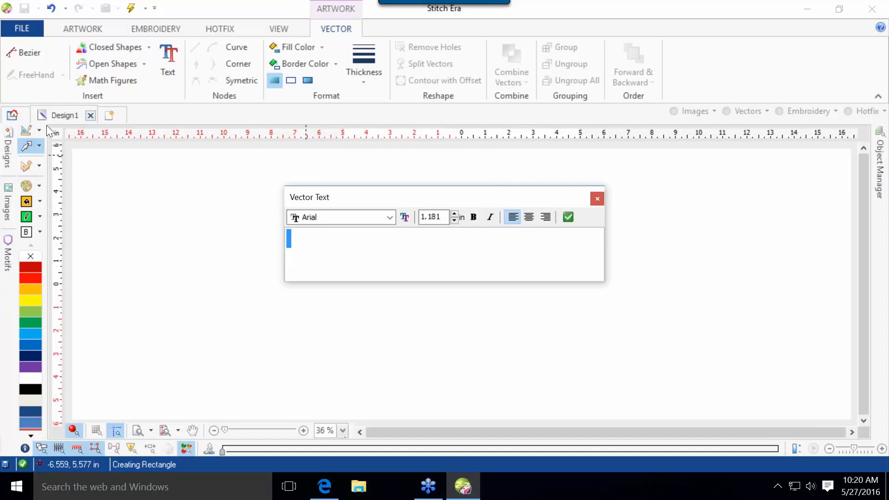
text(TAMPA)
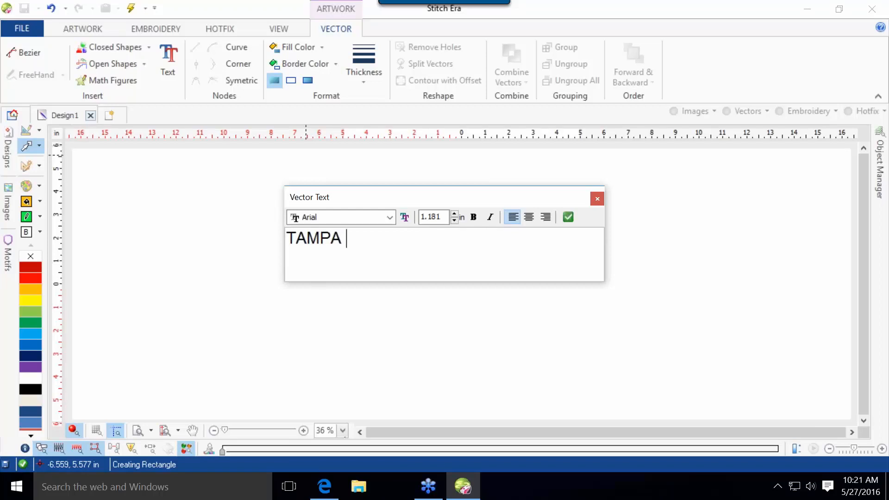
text( LOWER)
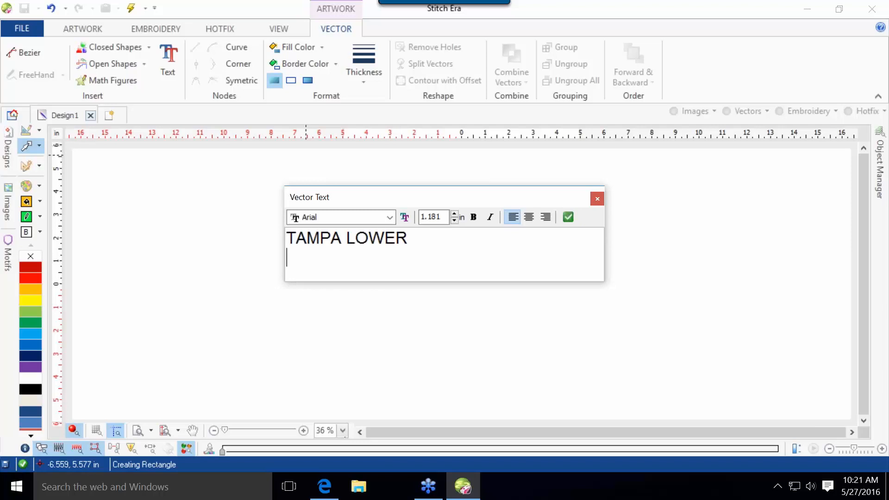
text(GH SCHOOL)
key(Return)
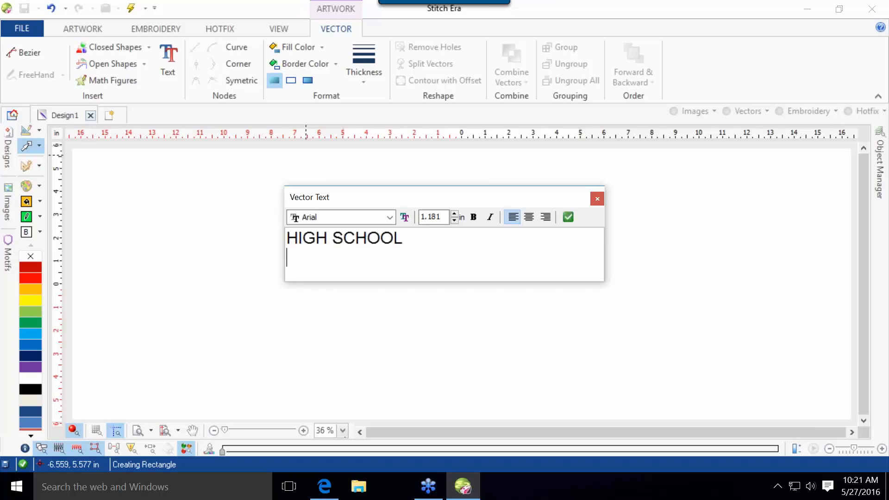
text(GYMNAST)
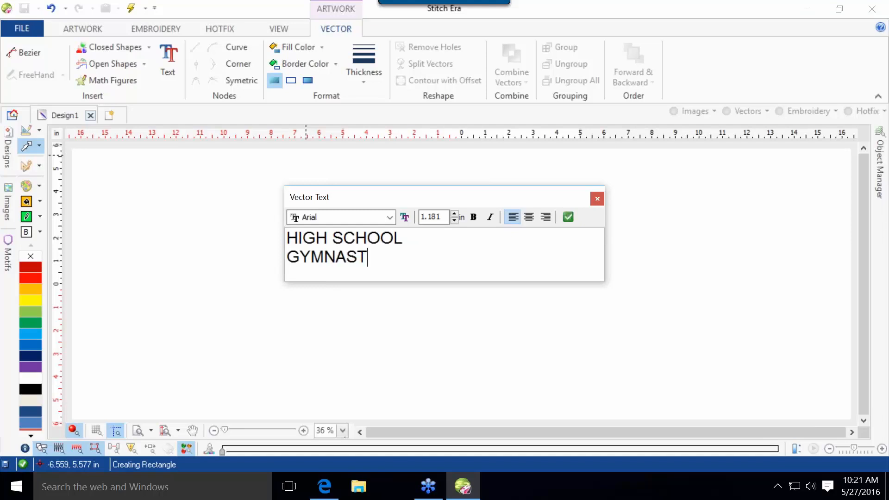
text(ICS)
Set the font of the three-line vector text to Impact and create the lettering in the design.
click(330, 221)
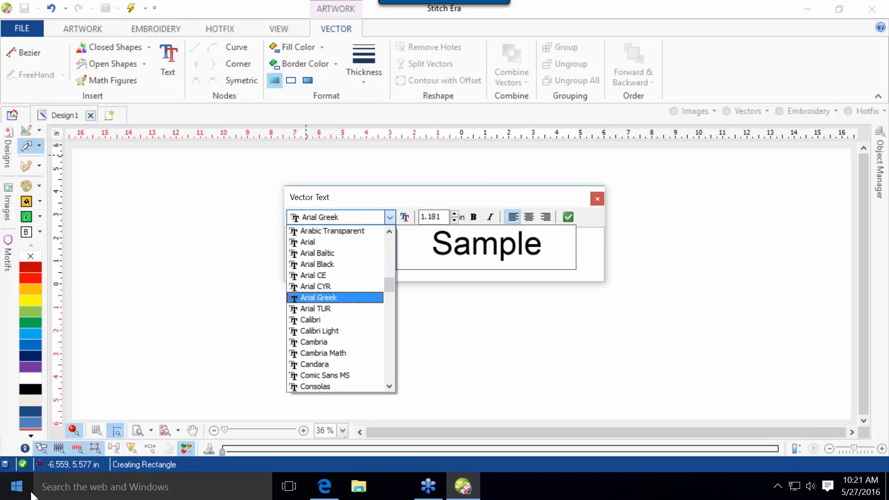
key(Down)
key(Down)
key(Down)
key(Down)
key(Down)
key(Down)
key(Down)
key(Down)
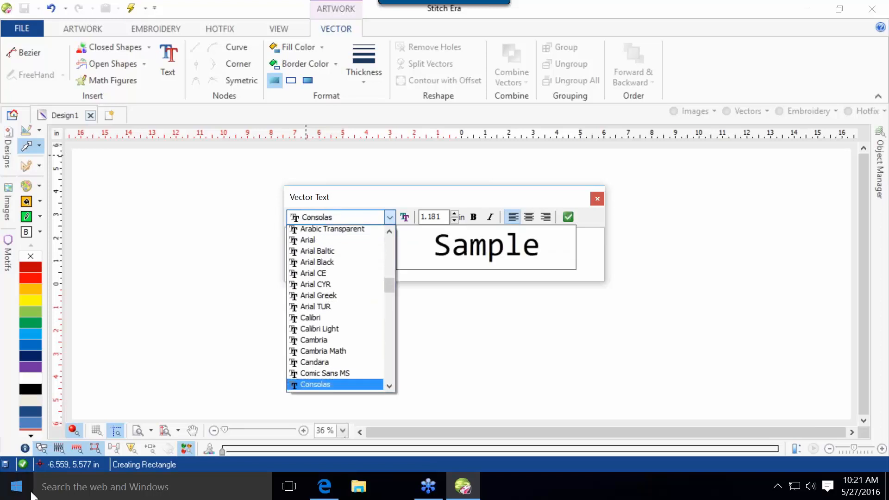
key(Down)
key(Down)
key(Down)
key(Down)
key(Down)
key(Down)
key(Down)
key(Down)
key(Down)
key(Down)
key(Down)
key(Down)
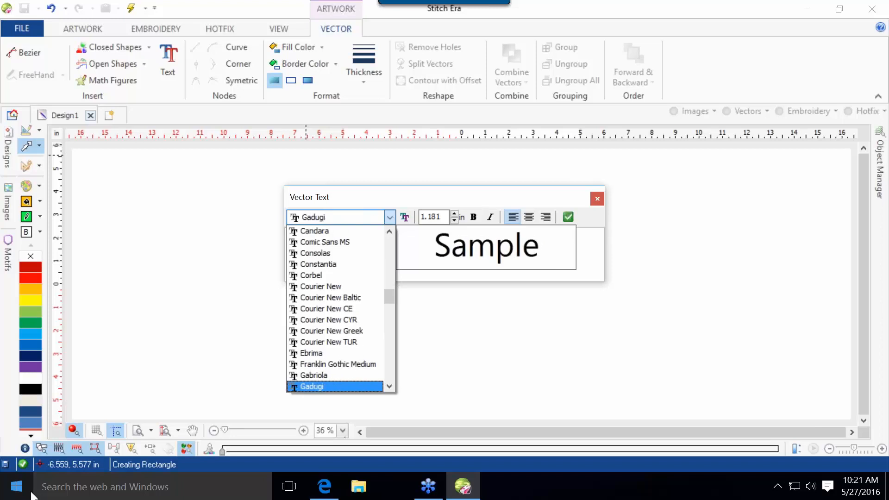
key(Down)
key(Down)
key(Down)
key(Down)
key(Up)
key(Up)
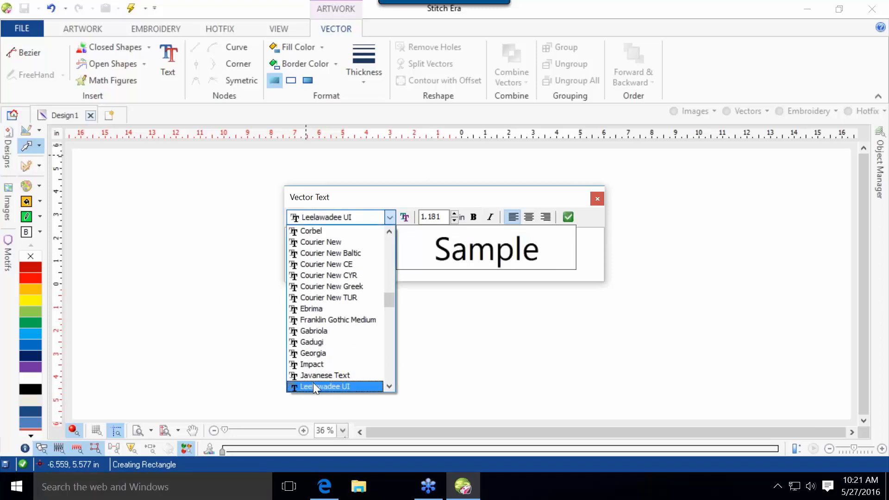
click(316, 364)
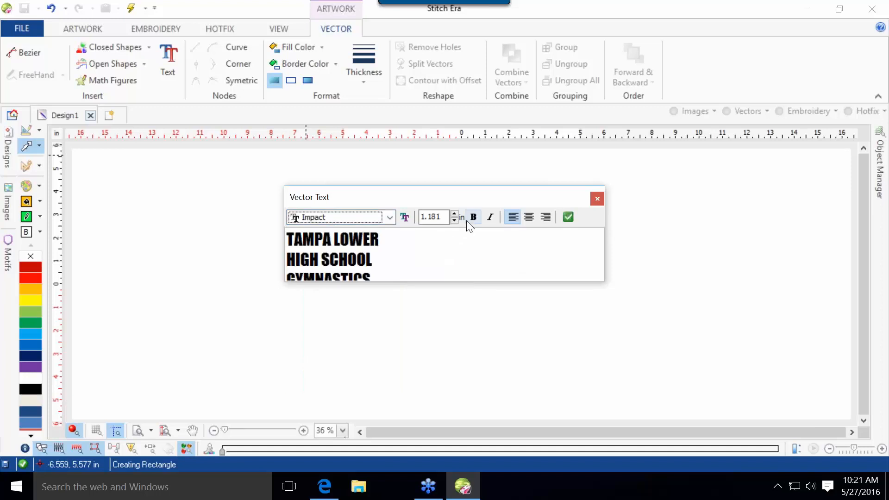
click(567, 217)
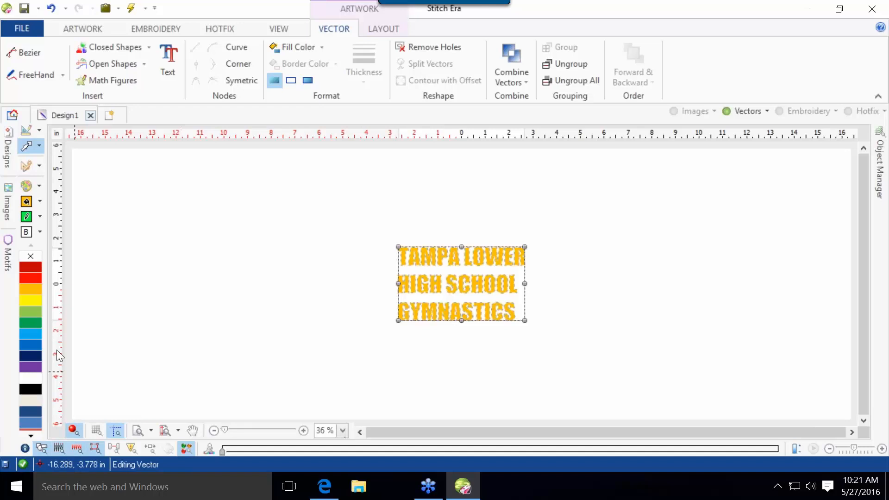
Fill the lettering with light beige and enlarge it to about 14.5 in wide around the middle of the page.
click(36, 396)
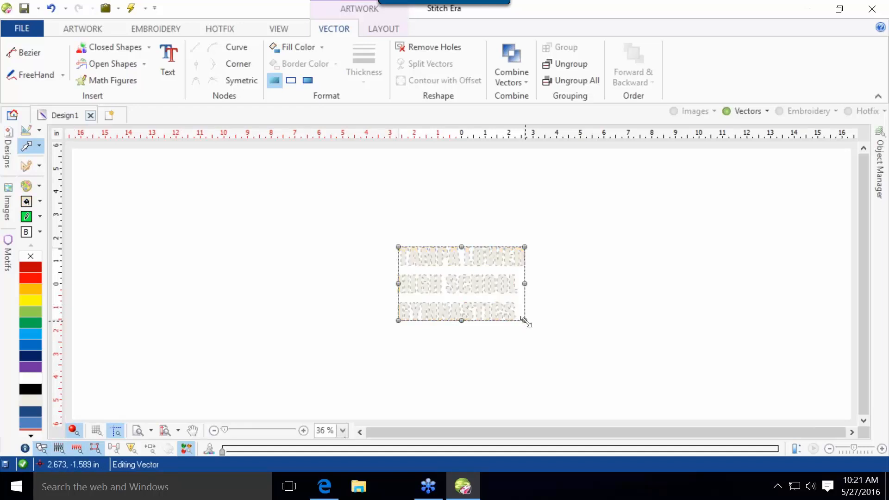
drag(524, 320, 742, 441)
drag(649, 333, 522, 268)
click(528, 245)
click(529, 231)
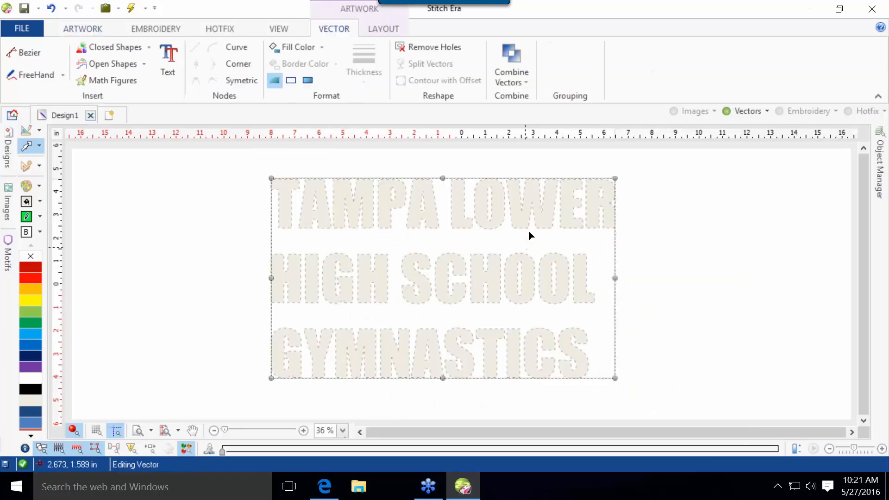
Ungroup the lettering and move the HIGH SCHOOL line up until it sits directly below TAMPA LOWER.
click(557, 63)
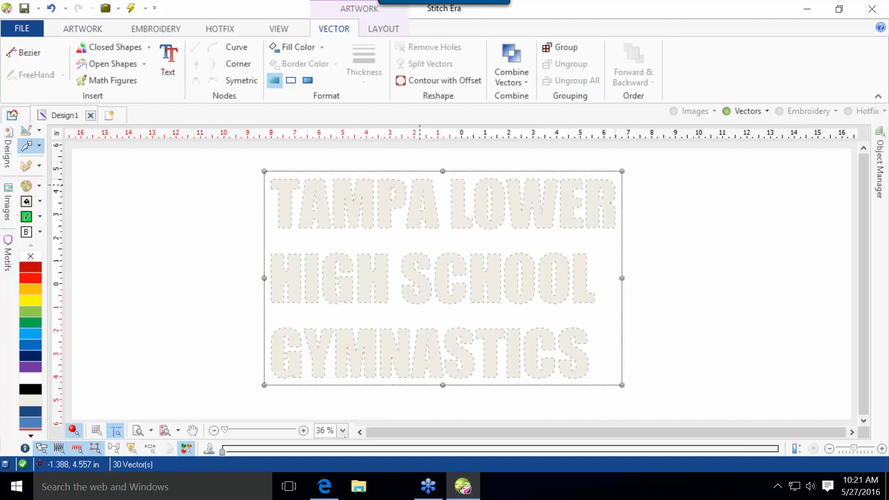
click(249, 239)
drag(248, 239, 641, 310)
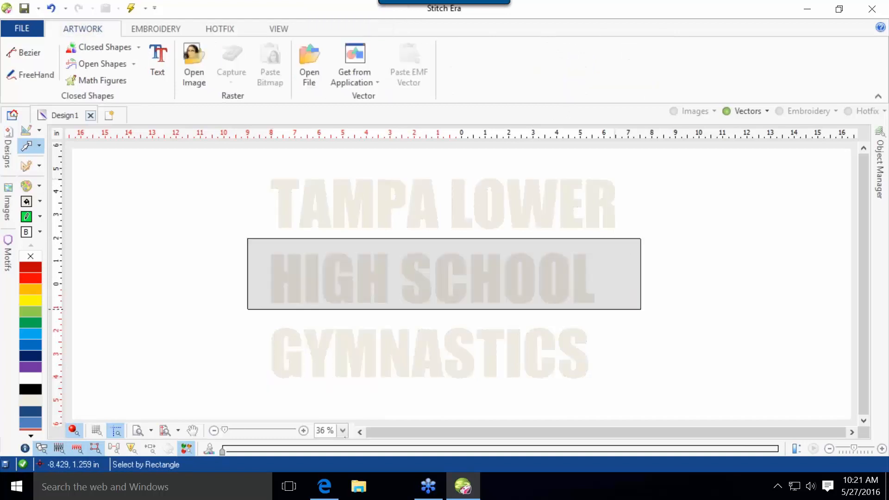
drag(504, 271, 504, 252)
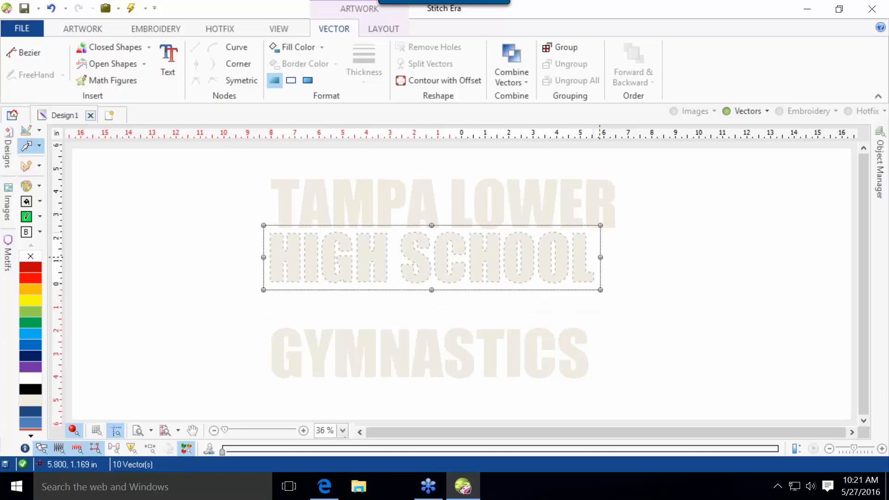
Stretch the HIGH SCHOOL line horizontally so its right edge lines up with TAMPA LOWER.
drag(600, 257, 622, 257)
scroll(523, 263, up, 2)
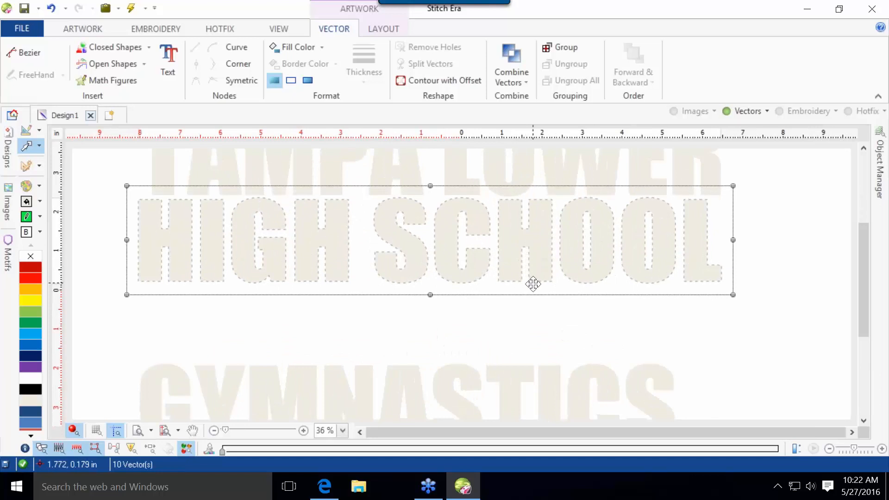
scroll(528, 299, down, 2)
Move the GYMNASTICS line up directly below HIGH SCHOOL and nudge it to align with that line's left edge.
scroll(517, 309, down, 1)
drag(288, 298, 616, 369)
drag(473, 333, 473, 292)
scroll(472, 291, up, 5)
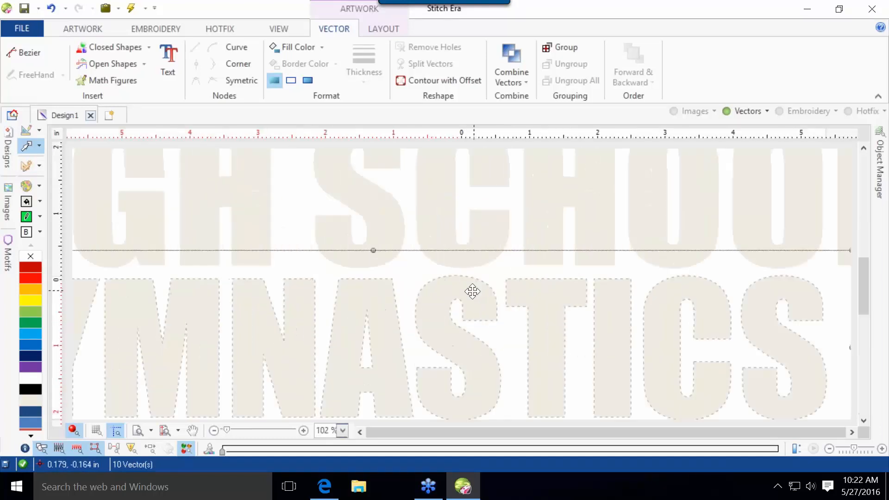
scroll(458, 302, down, 2)
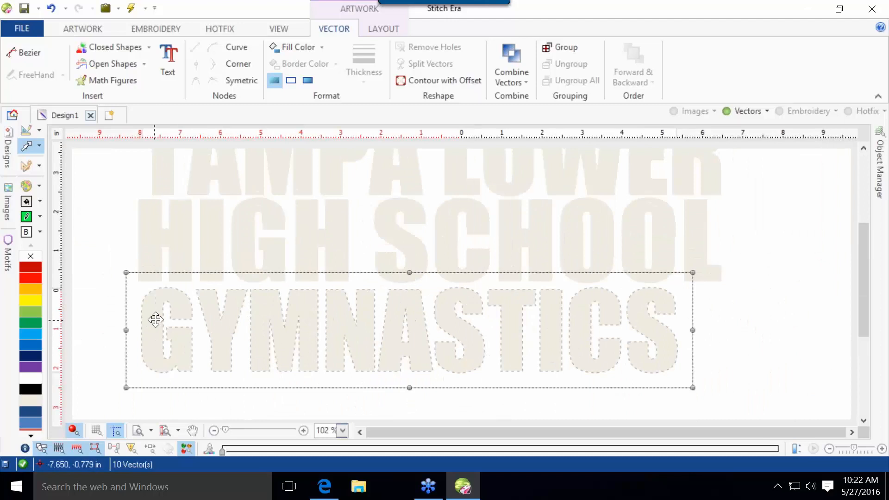
key(Left)
key(Left)
key(Left)
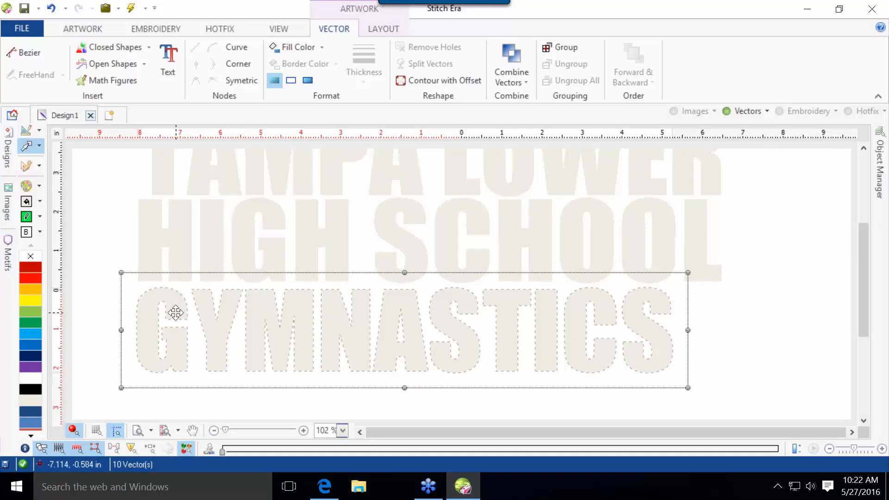
key(Up)
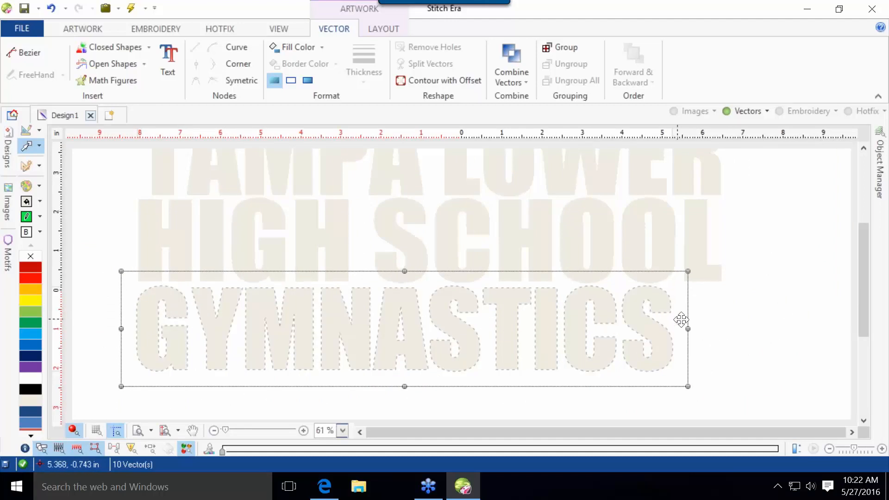
Stretch the GYMNASTICS line horizontally to about the width of the HIGH SCHOOL line and leave the lettering deselected.
drag(687, 327, 741, 335)
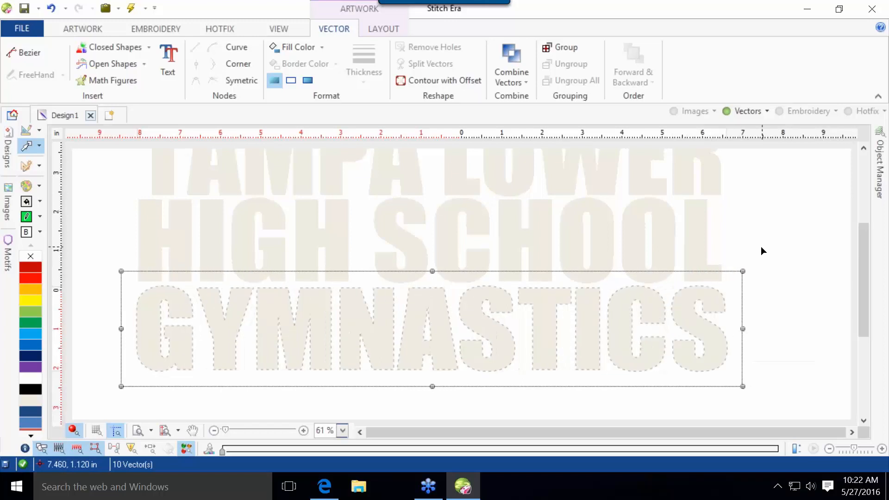
click(761, 247)
scroll(704, 265, down, 2)
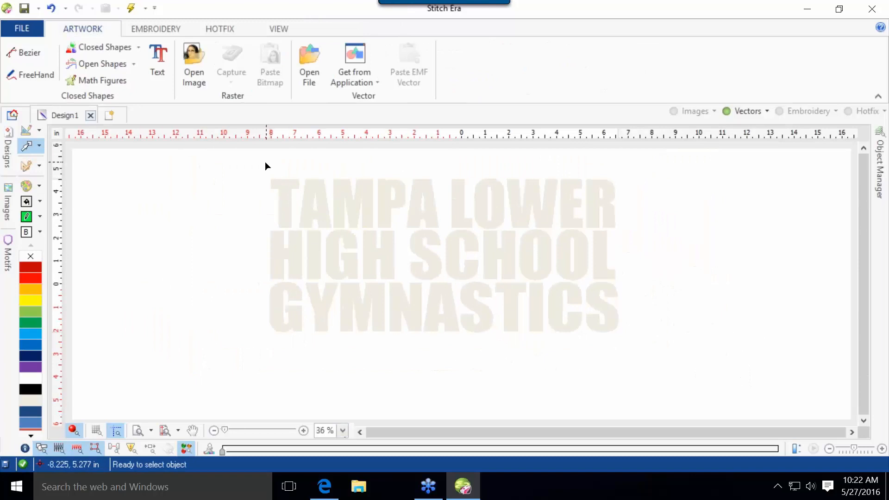
drag(254, 163, 658, 420)
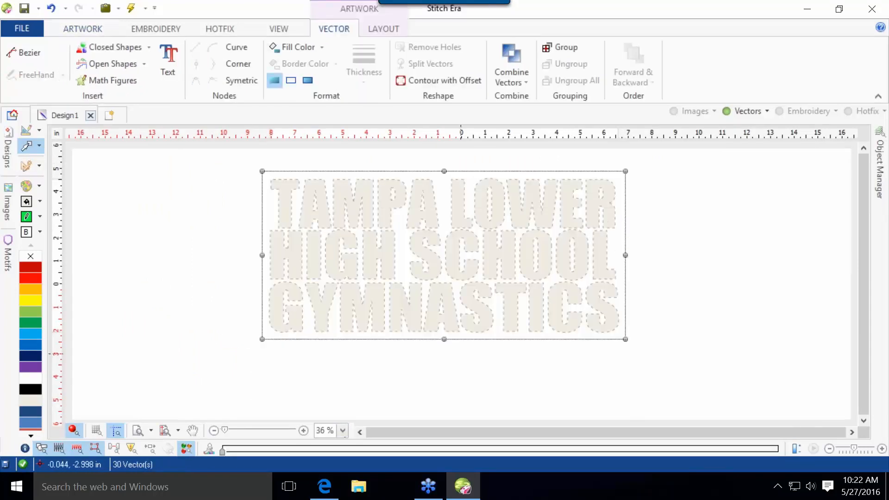
click(447, 343)
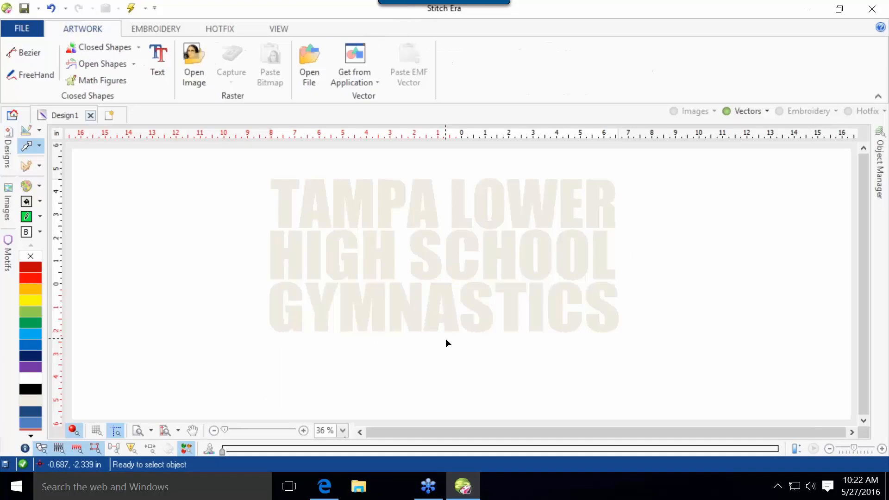
Select all three lettering lines, stretch them vertically to about 7 in tall overall, and leave them deselected.
drag(252, 167, 677, 387)
drag(444, 340, 431, 362)
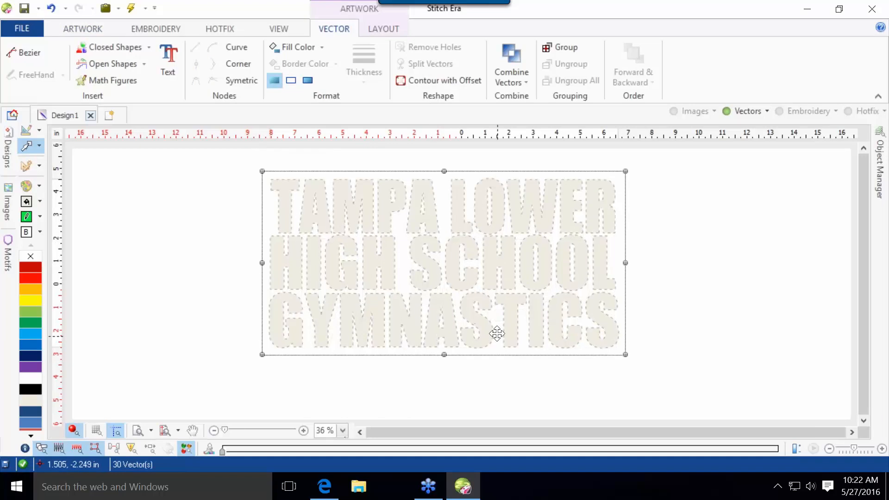
click(655, 302)
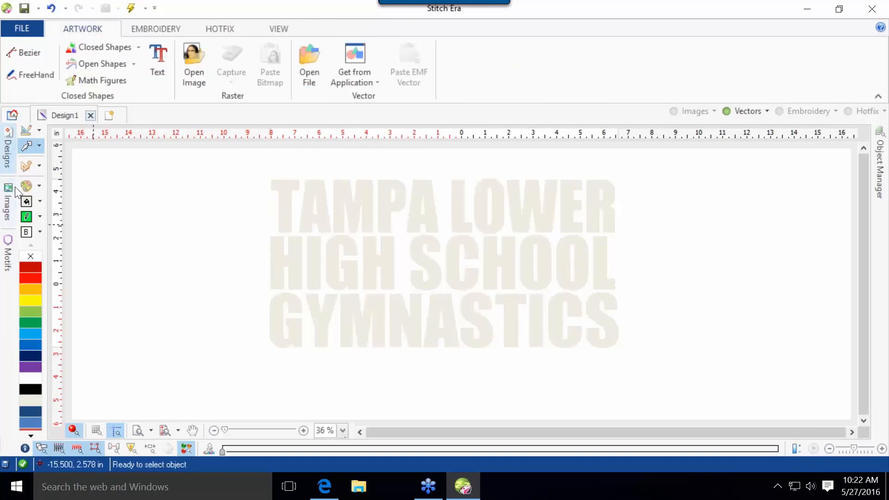
Insert the red heart image from the image library over the middle of the lettering, accepting lost transparency, and enlarge it to about 8 in wide.
click(8, 203)
drag(78, 374, 459, 256)
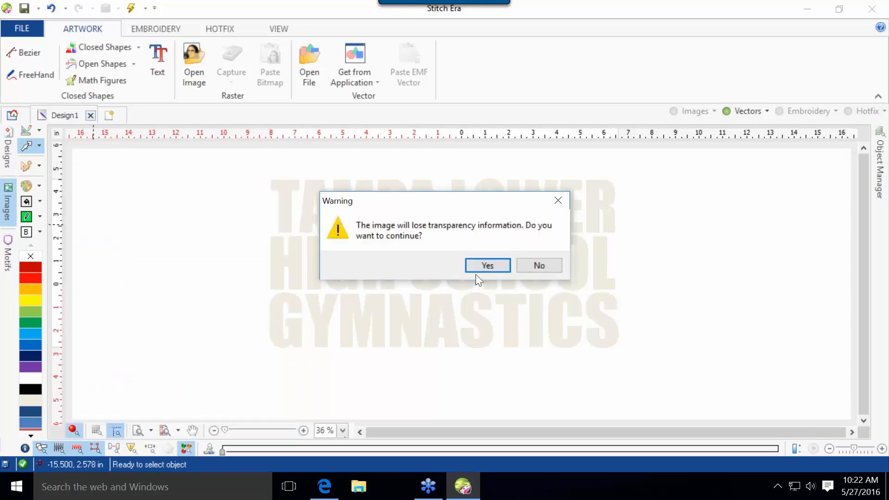
click(481, 264)
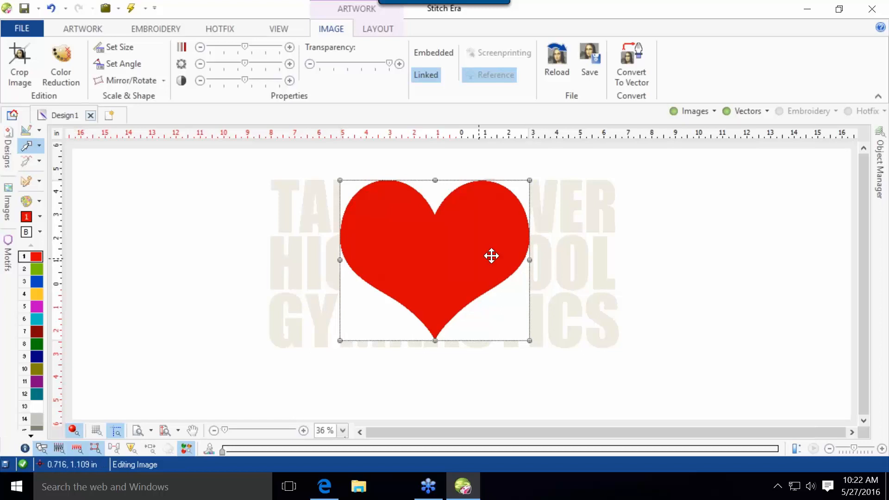
drag(477, 241, 481, 243)
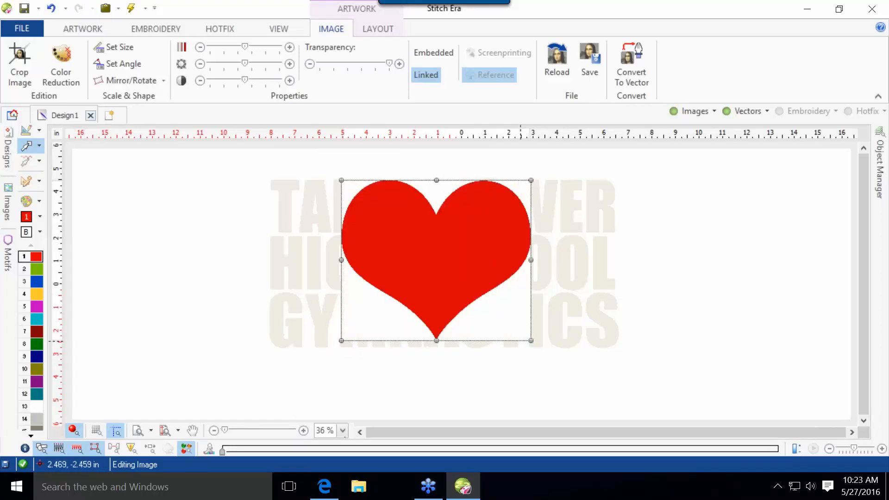
drag(531, 341, 537, 346)
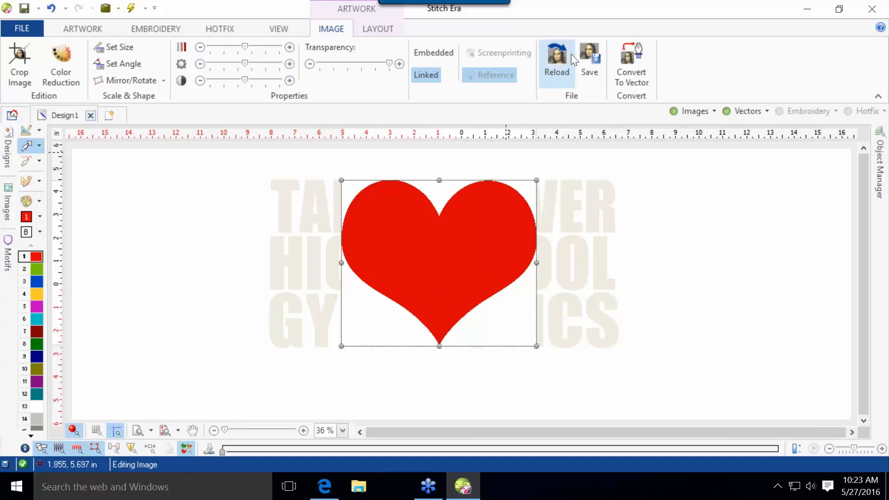
Convert the heart image to a vector, filtering its colours and vectorizing with the default settings, and return it to the design.
click(618, 69)
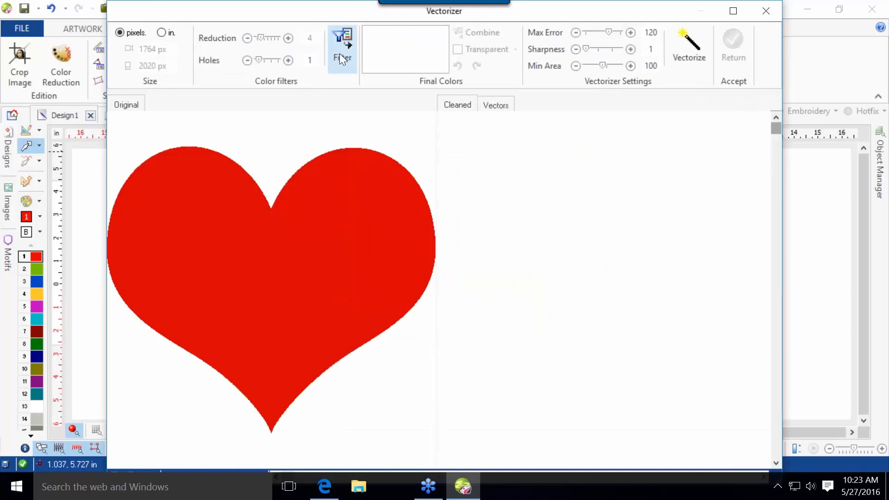
click(341, 54)
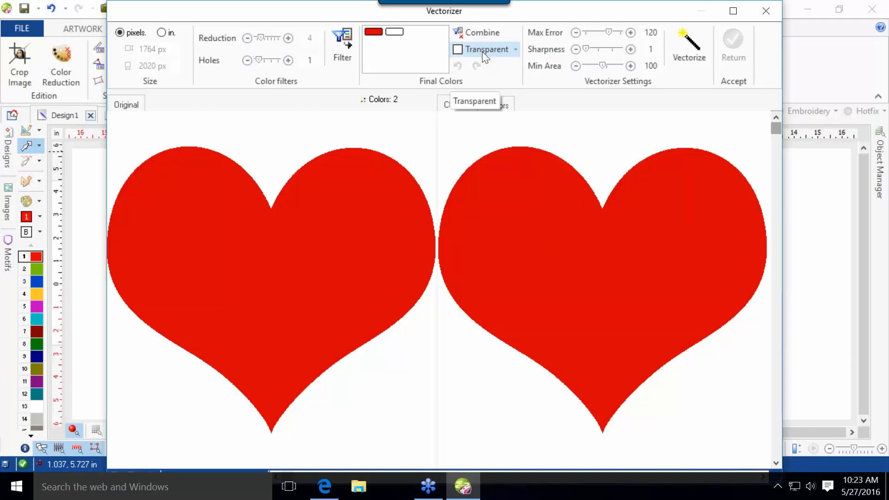
click(685, 46)
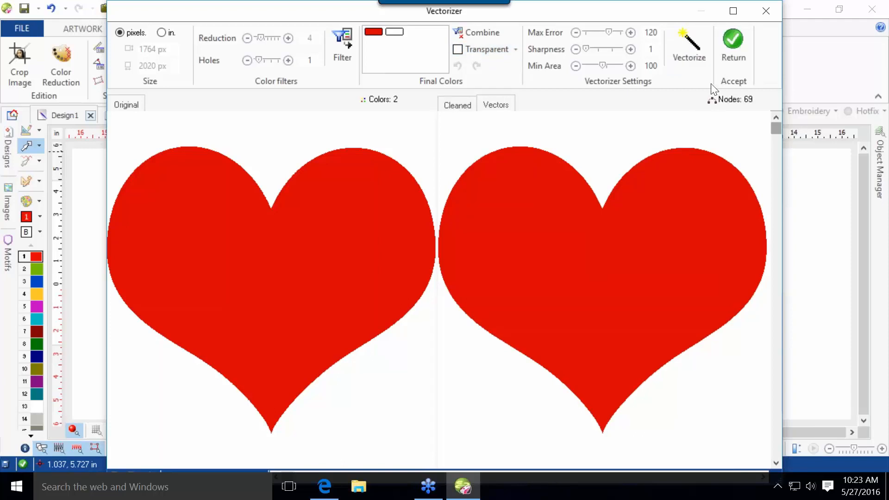
click(734, 41)
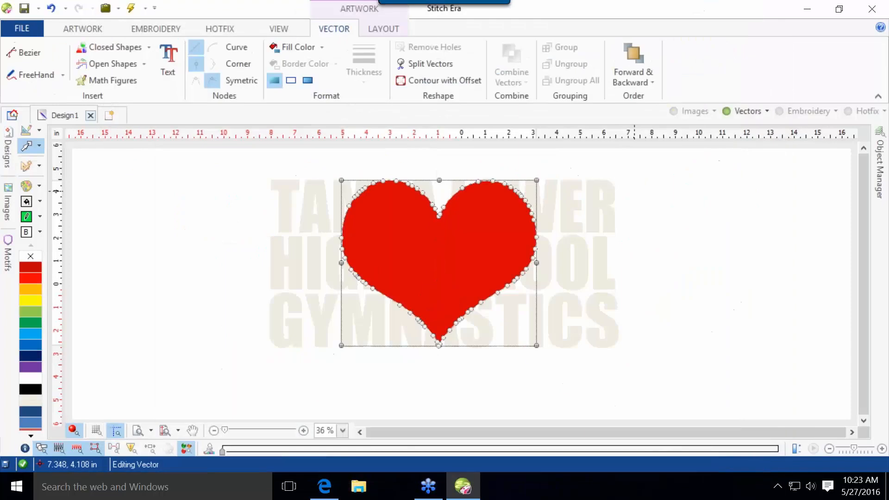
Select the heart vector together with all the lettering and combine them with Trim Shapes.
click(638, 241)
drag(247, 173, 684, 388)
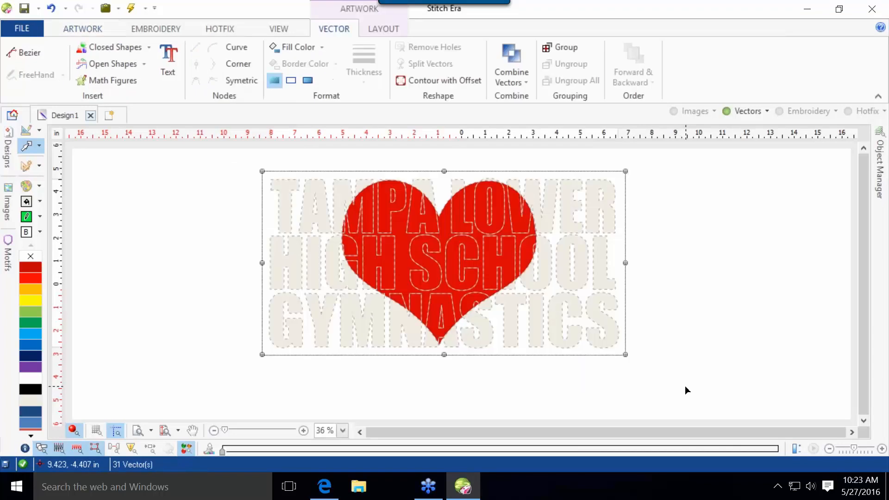
click(523, 58)
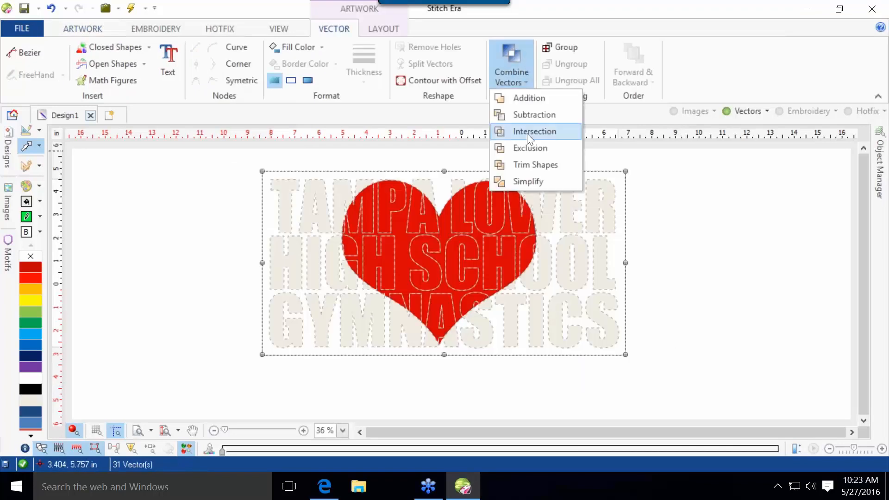
click(524, 165)
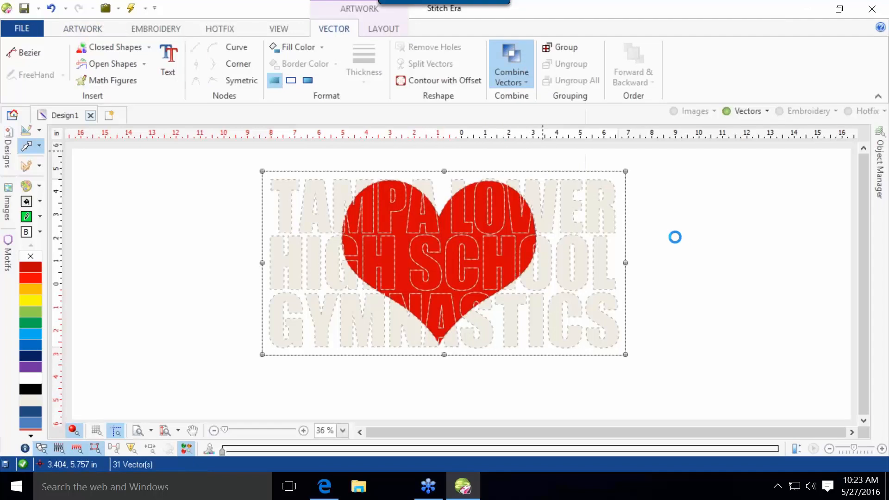
click(687, 253)
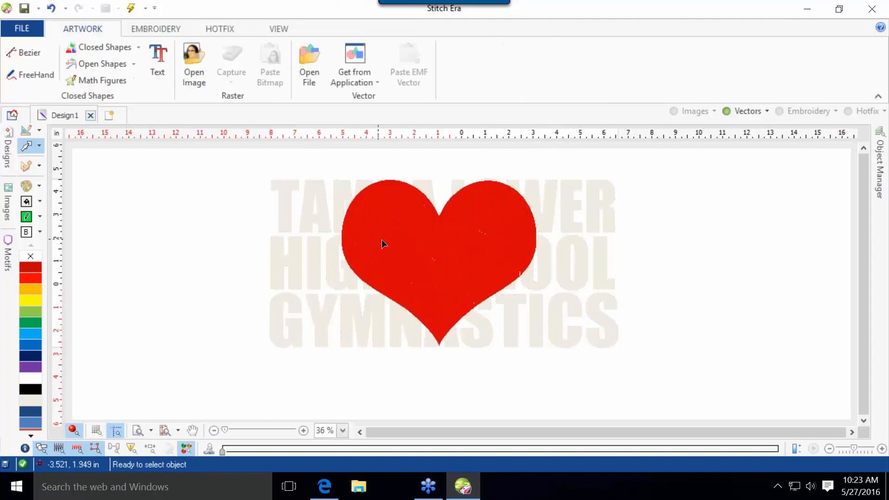
Delete the leftover heart background around the letters and the red piece filling the P's counter in TAMPA.
click(407, 244)
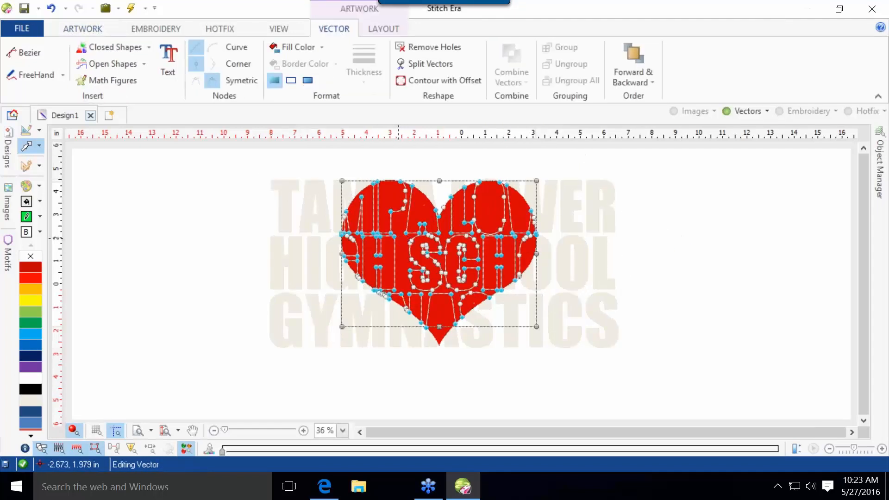
click(393, 196)
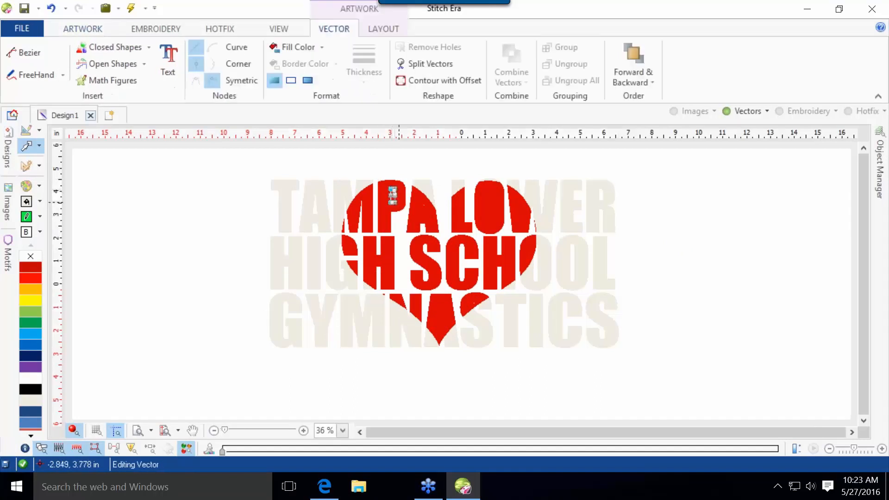
key(Delete)
click(424, 211)
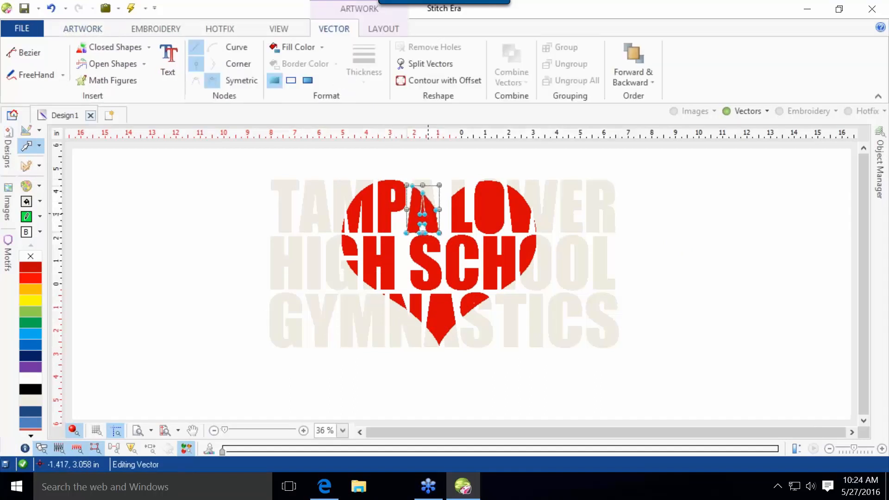
key(Delete)
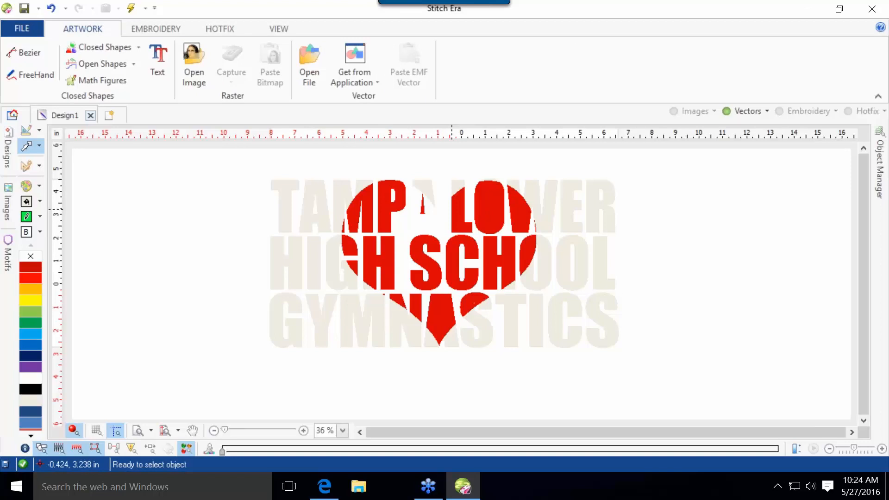
key(ctrl+z)
Delete the red pieces filling the counters of the final A in TAMPA and the O in LOWER.
scroll(419, 200, up, 5)
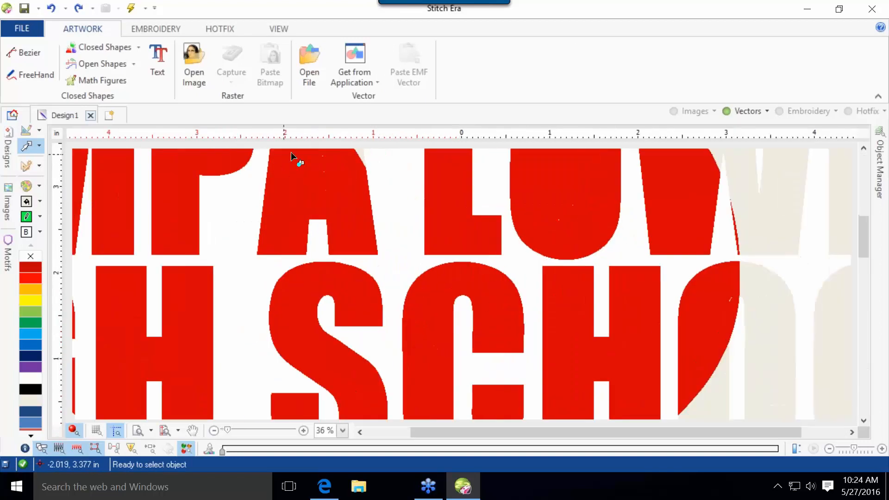
click(319, 161)
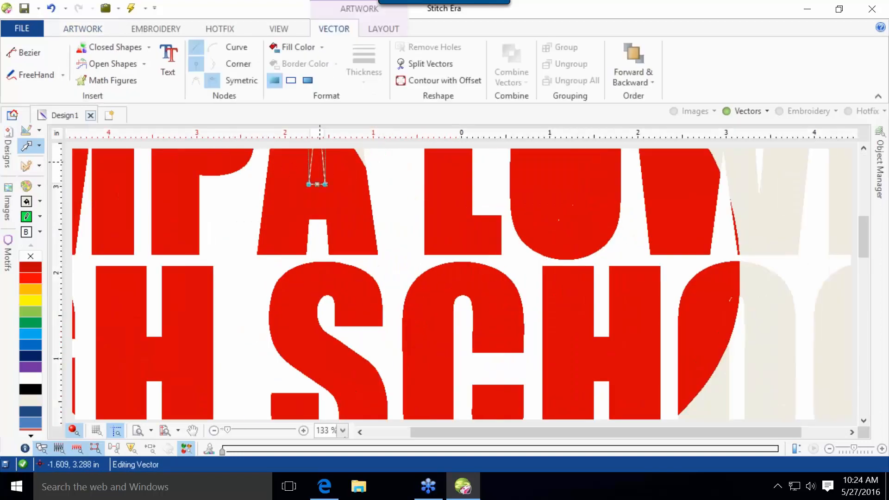
key(Delete)
scroll(433, 214, down, 1)
scroll(433, 214, down, 2)
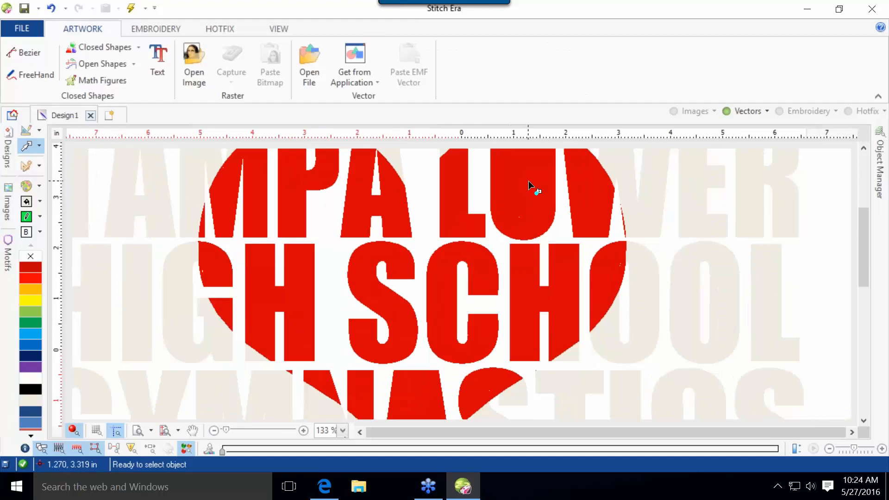
click(522, 196)
key(Delete)
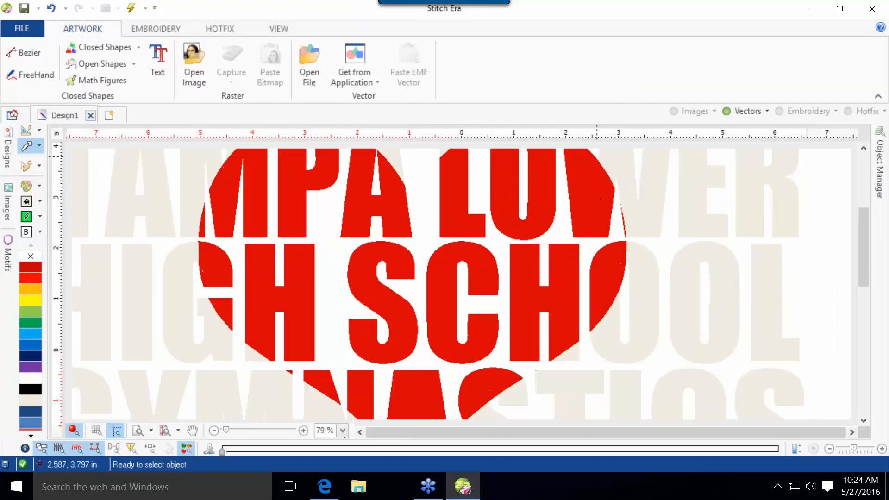
Delete the red filler pieces from the W in LOWER, the first O in SCHOOL, and the first S in GYMNASTICS.
click(595, 160)
key(Delete)
click(625, 273)
key(Delete)
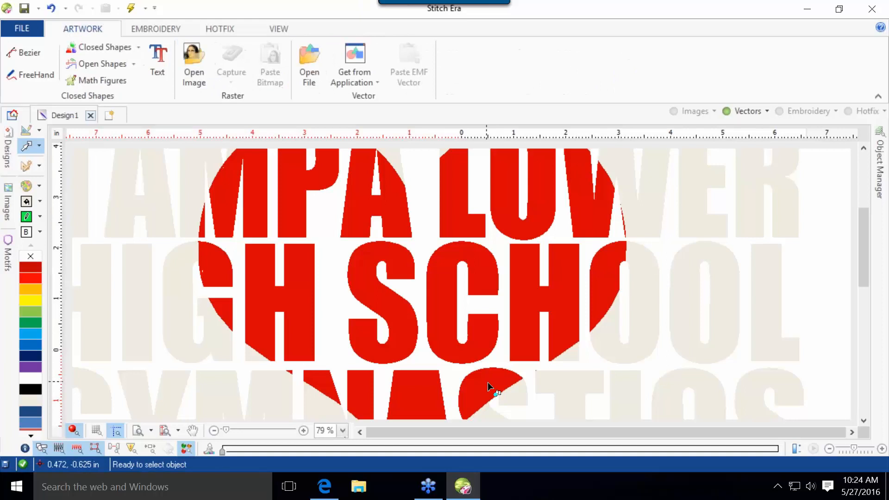
click(501, 402)
key(Delete)
scroll(302, 303, down, 2)
scroll(443, 390, up, 4)
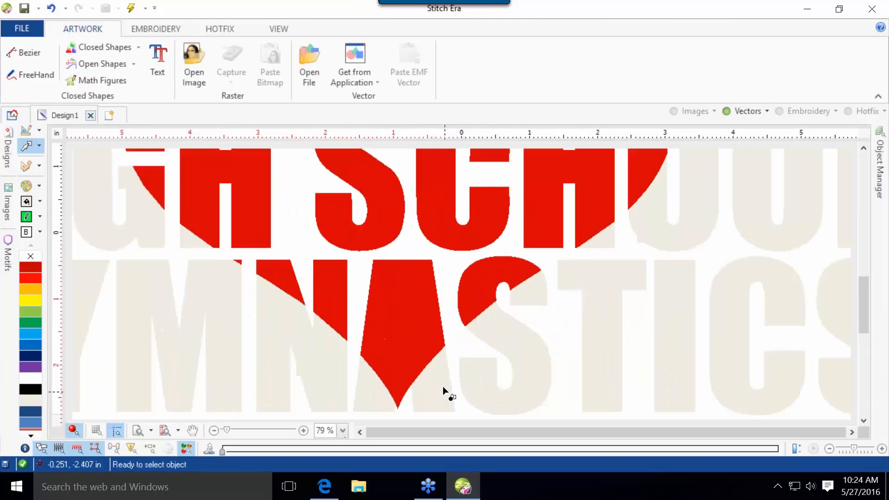
click(402, 369)
key(Delete)
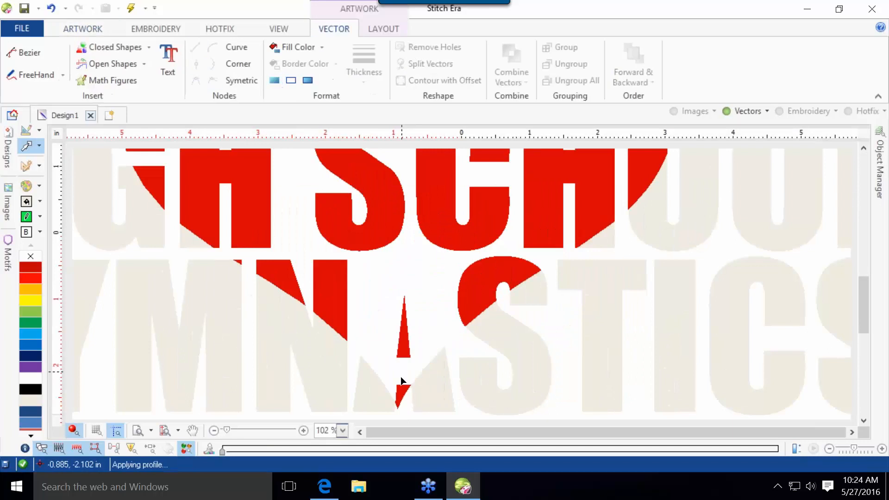
key(ctrl+z)
Delete the small red piece at the heart's bottom tip and the filler in the counter of the A in GYMNASTICS.
click(393, 382)
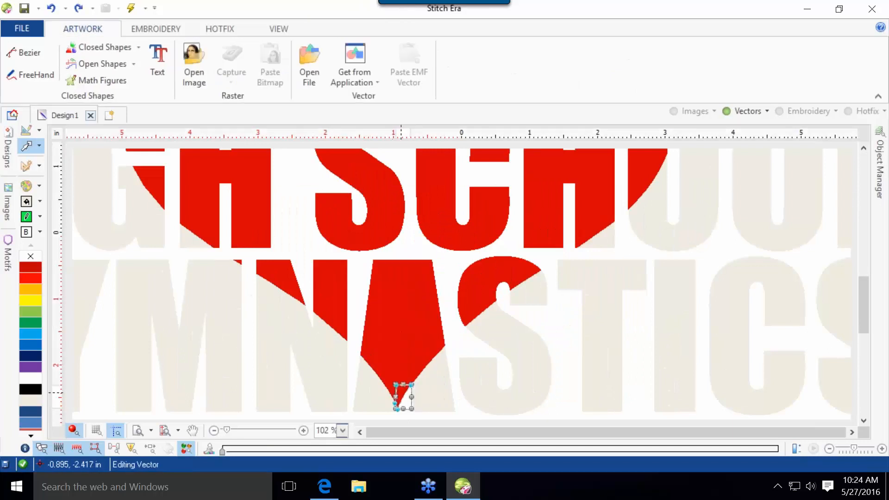
key(Delete)
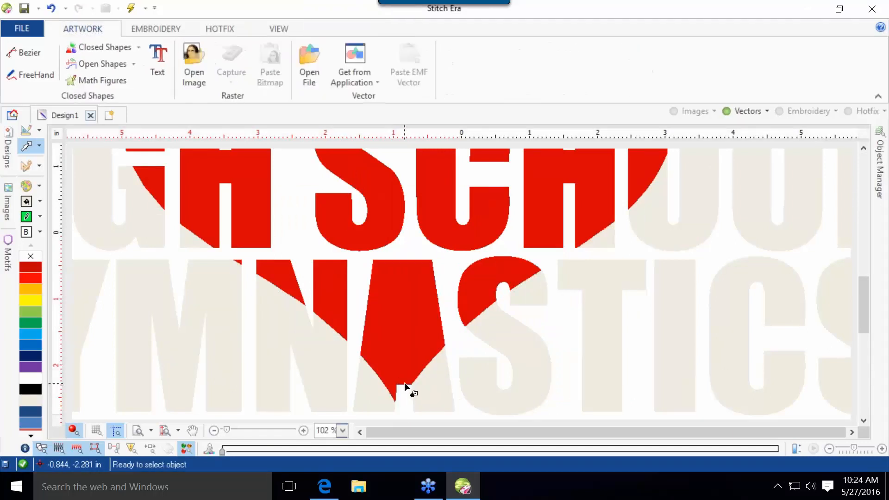
click(400, 341)
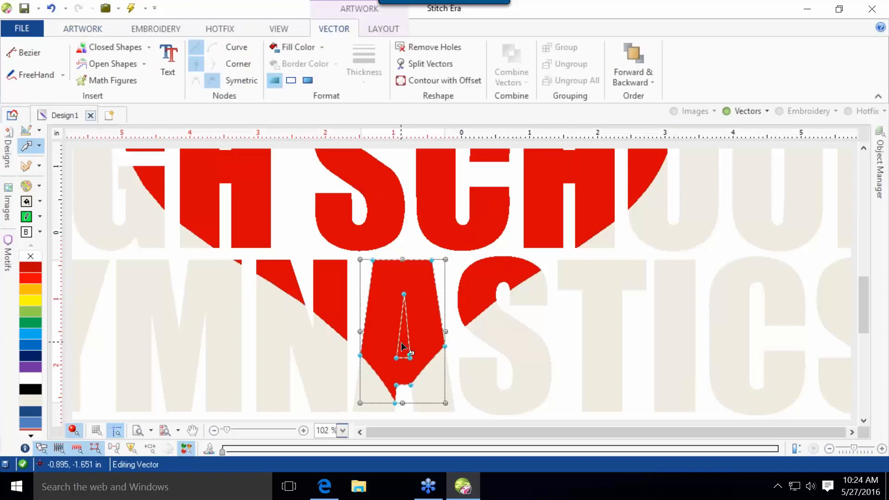
key(Delete)
scroll(413, 271, down, 4)
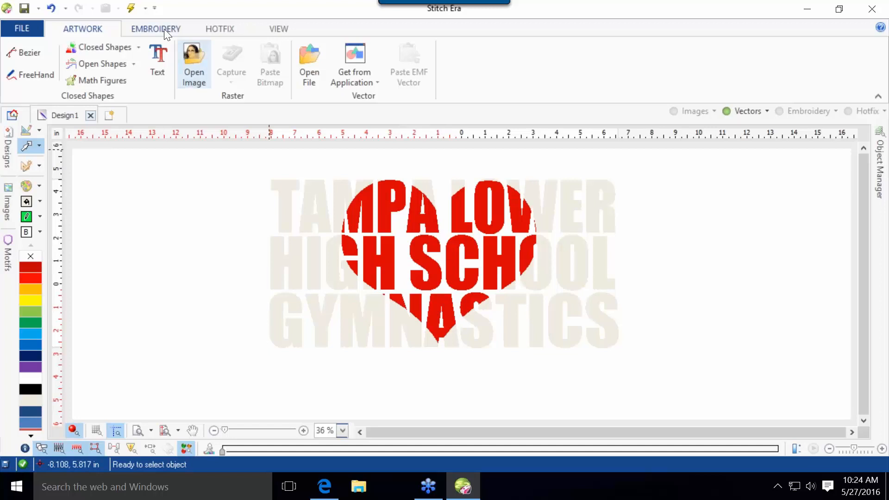
Open the hotfix bead catalog and start a new, empty bead palette.
click(220, 29)
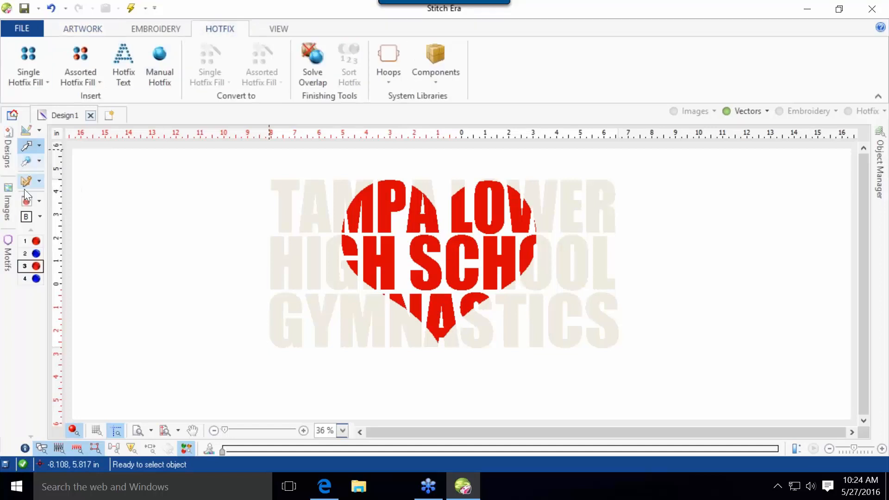
click(25, 202)
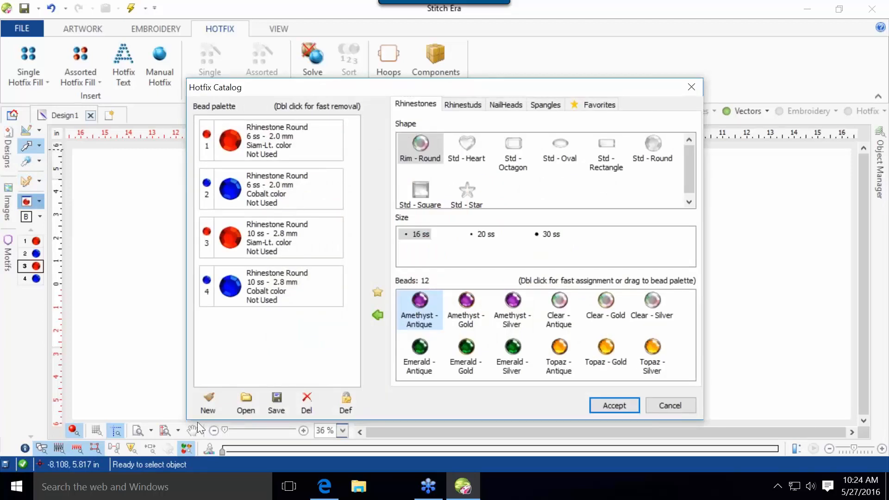
click(209, 399)
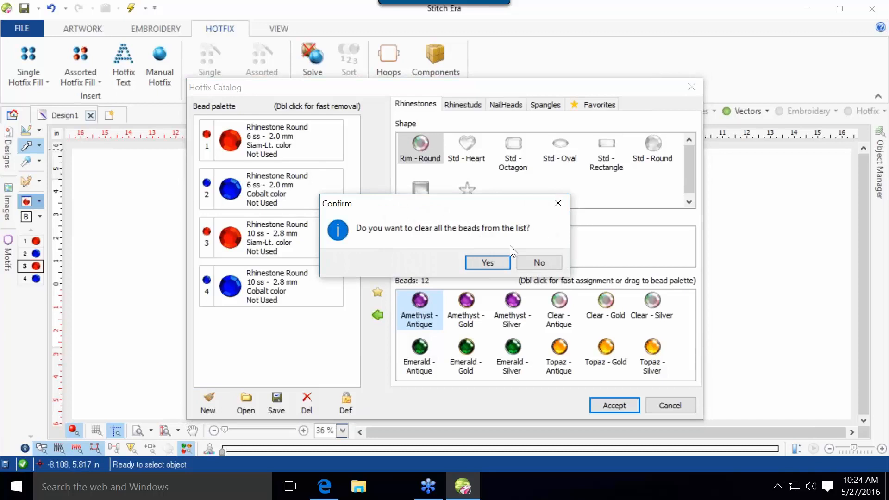
Clear all beads from the palette and choose the Std - Round rhinestone shape.
click(487, 262)
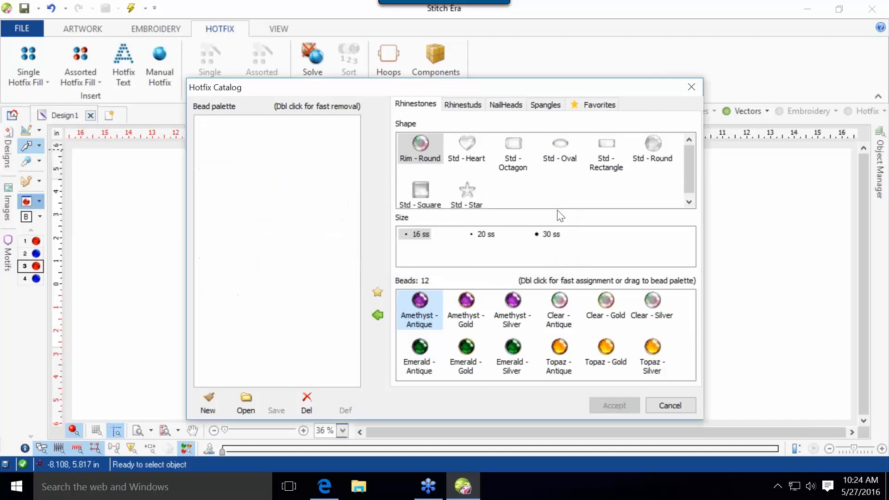
click(656, 142)
drag(630, 93, 773, 351)
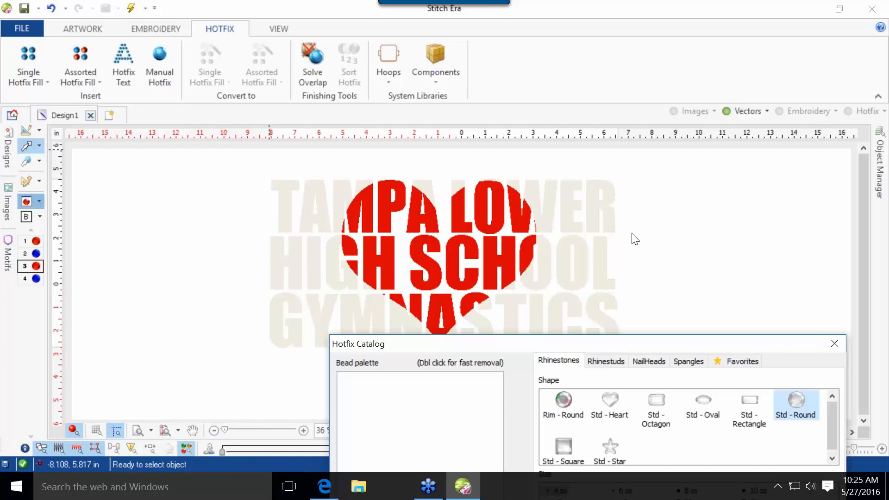
drag(653, 341, 657, 136)
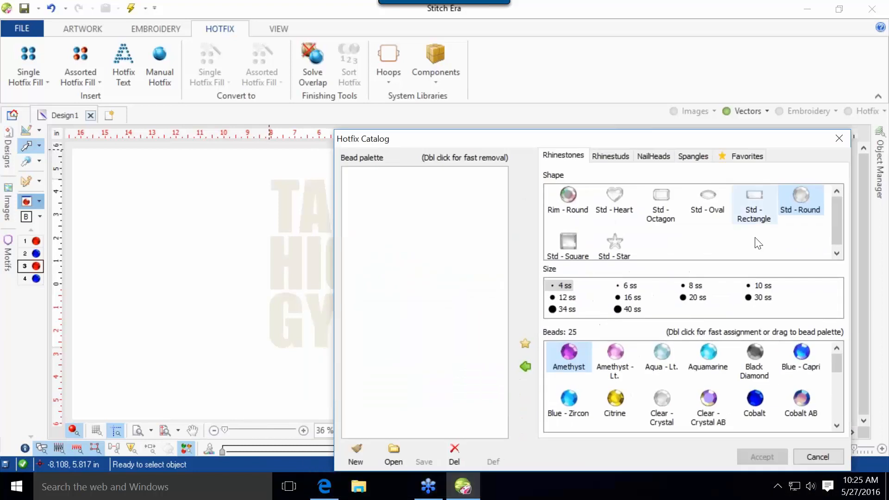
Add round Clear - Crystal rhinestones in sizes 6 ss and 10 ss to the bead palette.
click(631, 286)
click(661, 405)
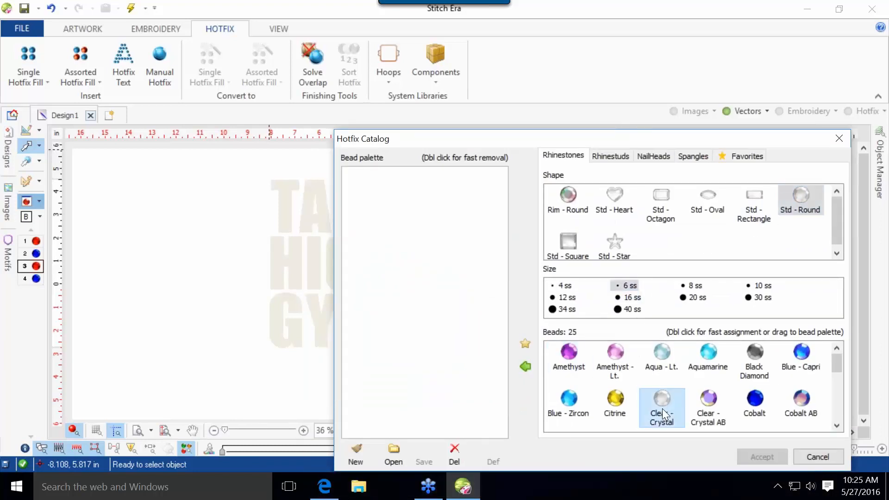
click(526, 365)
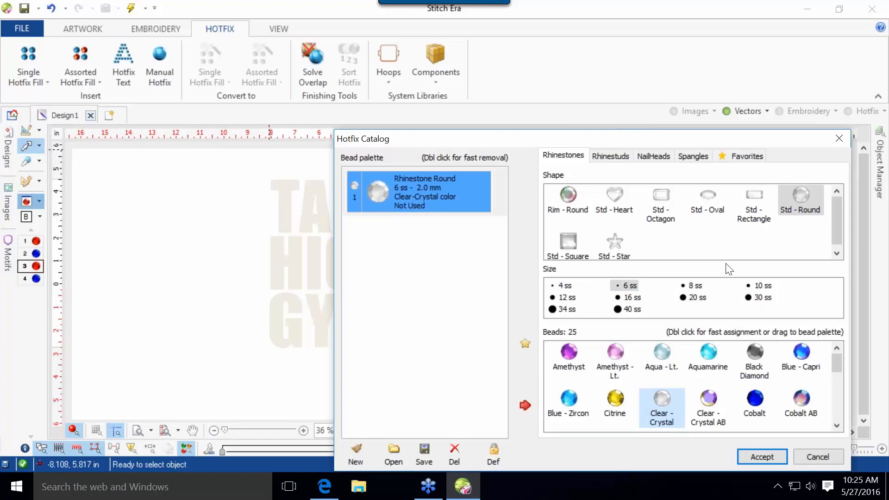
click(744, 287)
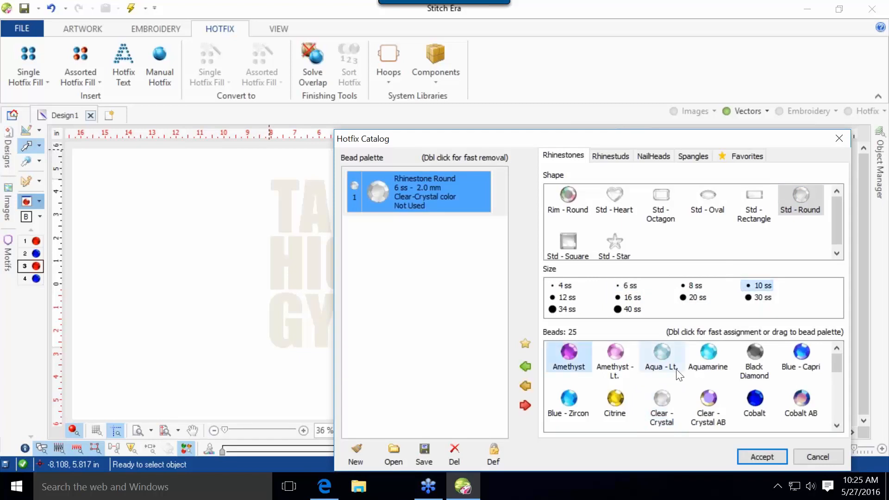
click(655, 396)
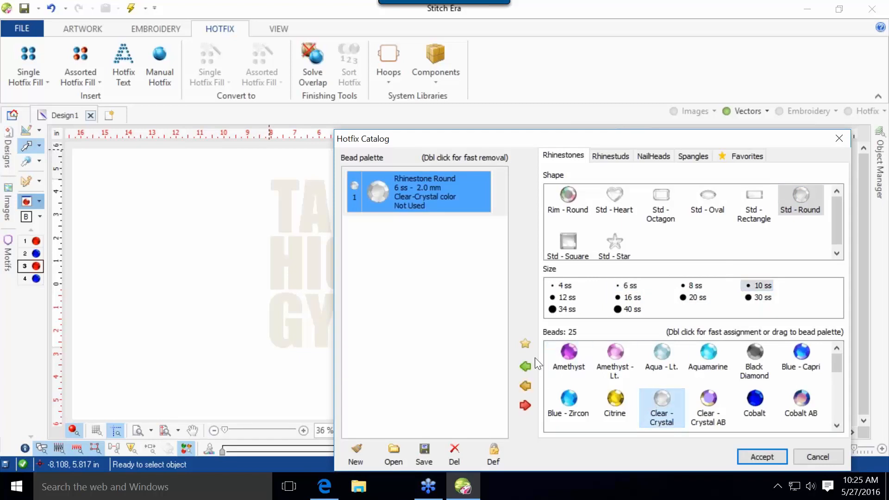
click(521, 368)
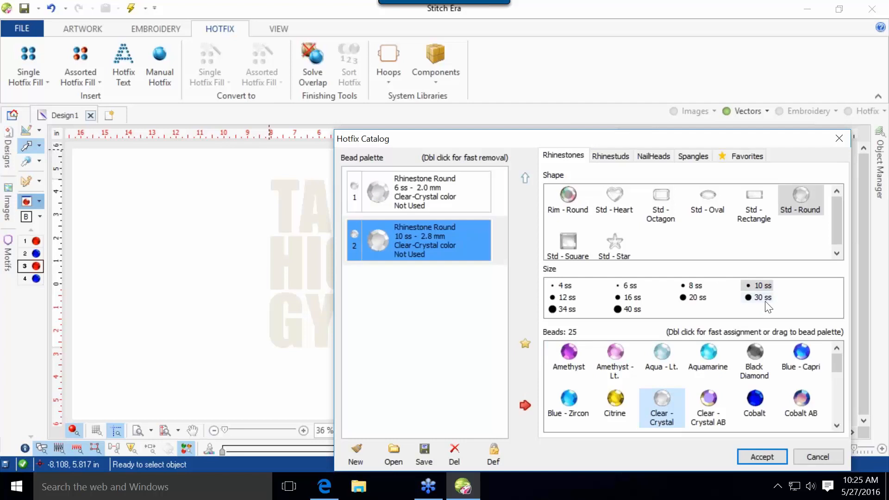
Add round Siam - Lt. rhinestones in sizes 6 ss and 10 ss to the bead palette and accept the palette.
click(628, 285)
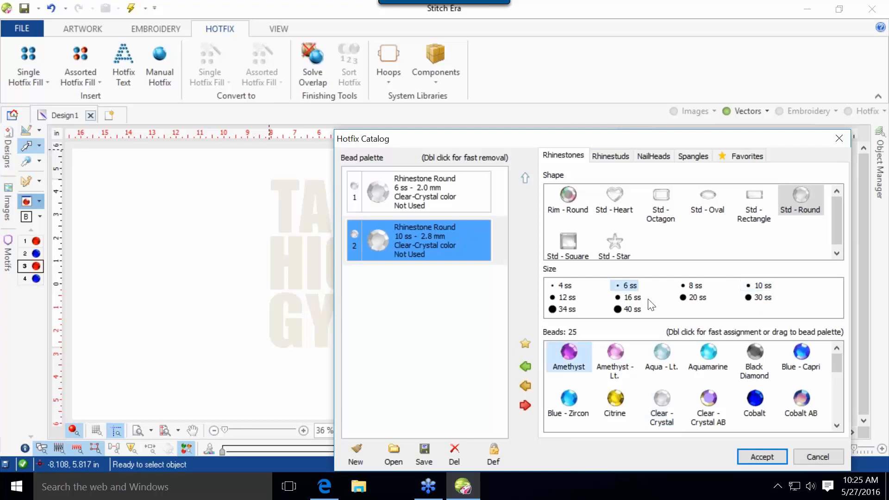
drag(836, 358, 821, 396)
scroll(809, 396, down, 1)
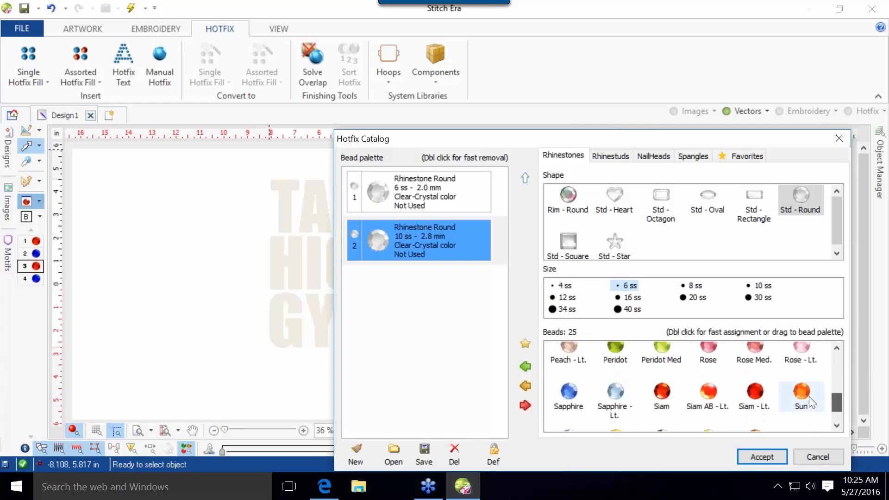
click(746, 388)
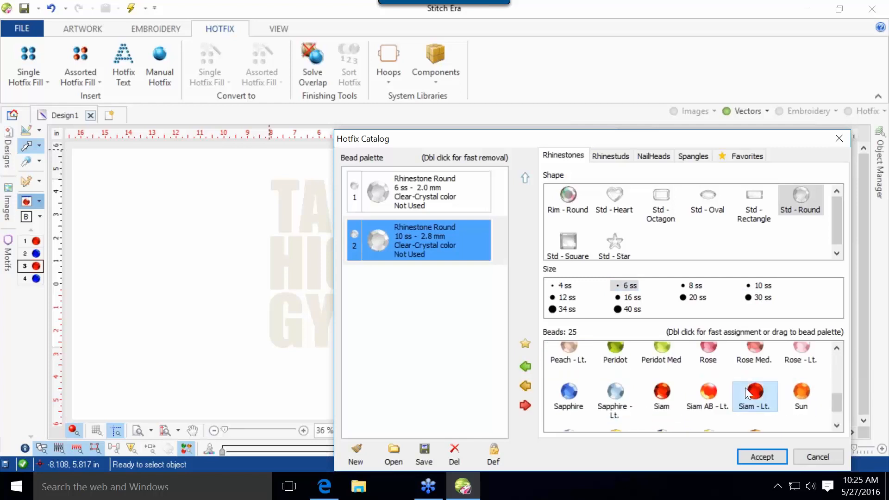
click(522, 367)
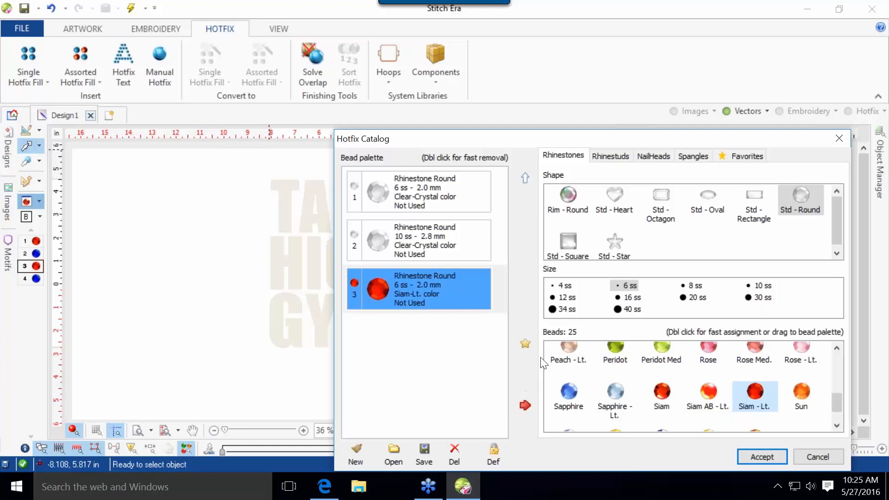
click(764, 287)
click(755, 392)
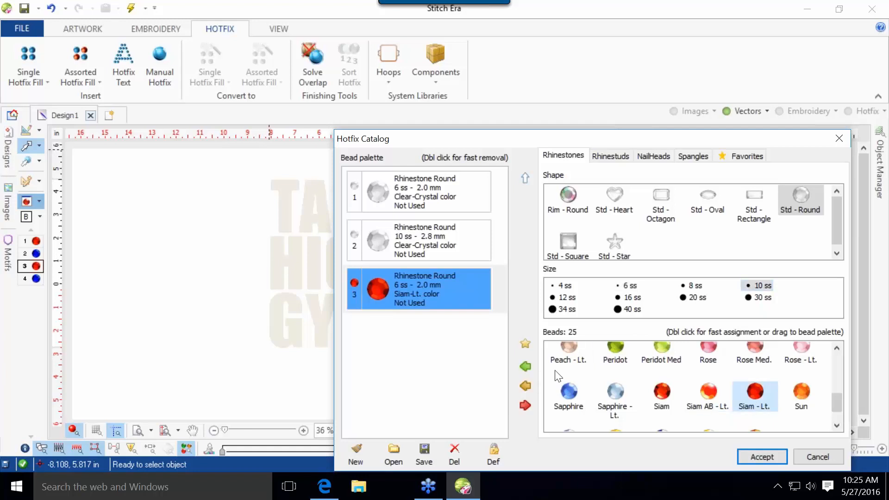
click(524, 366)
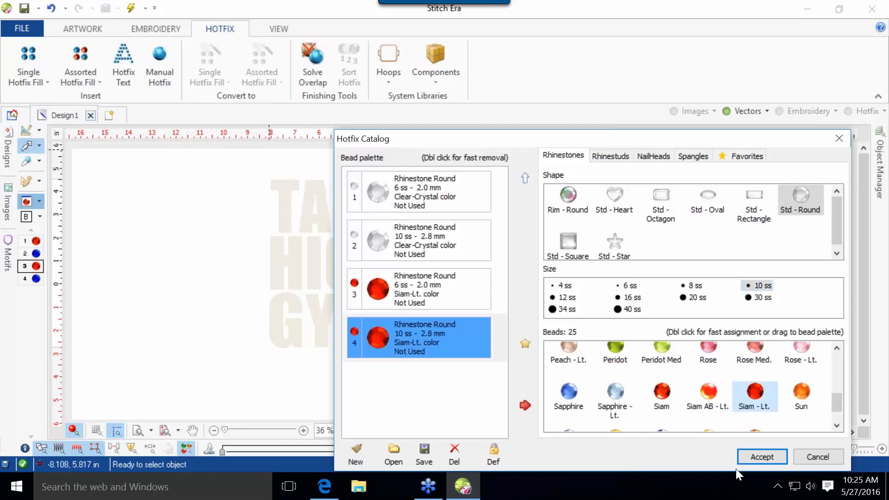
click(744, 457)
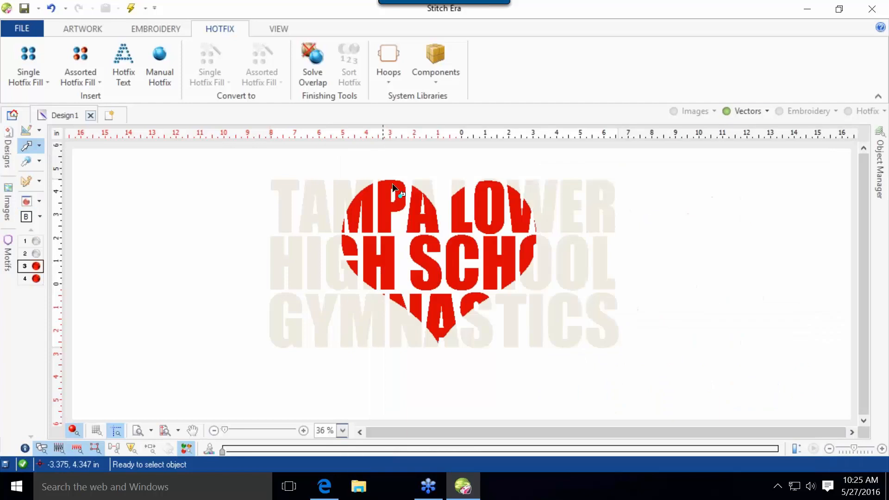
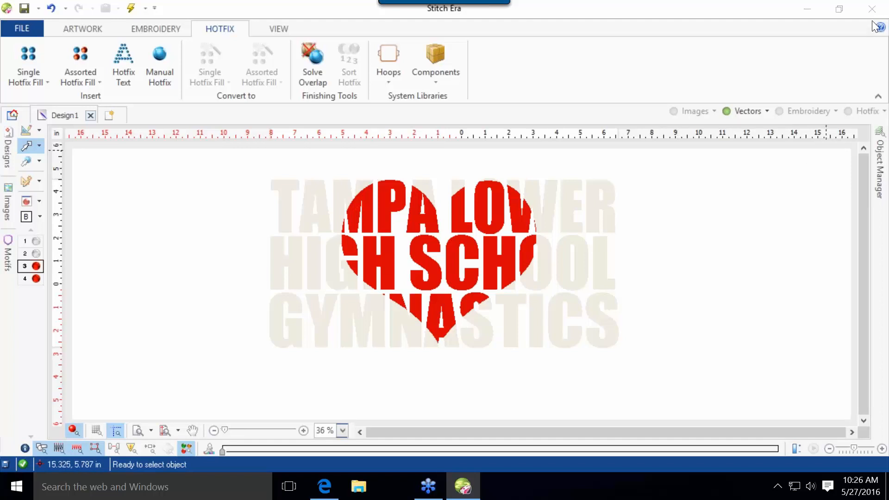
Select the cream-coloured vectors 1, 2, 5, 6, 8, 10, 12 and 14 together in the object list.
click(879, 167)
click(746, 172)
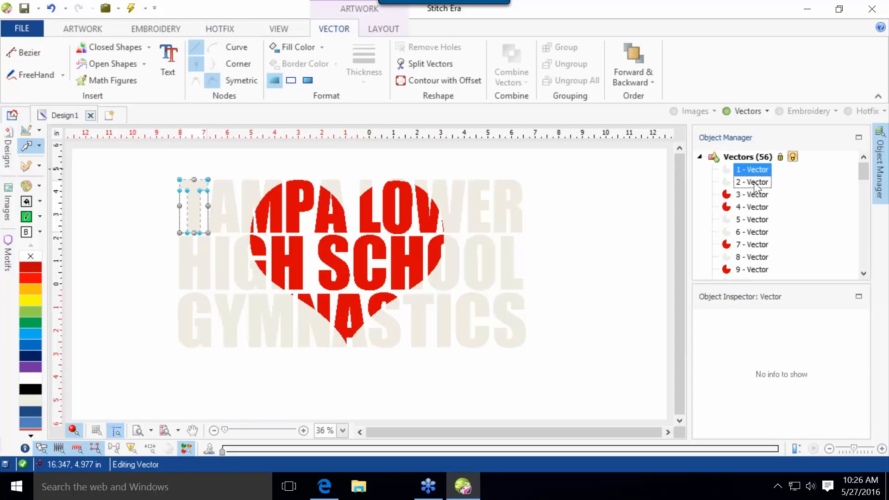
ctrl+click(753, 182)
ctrl+click(753, 221)
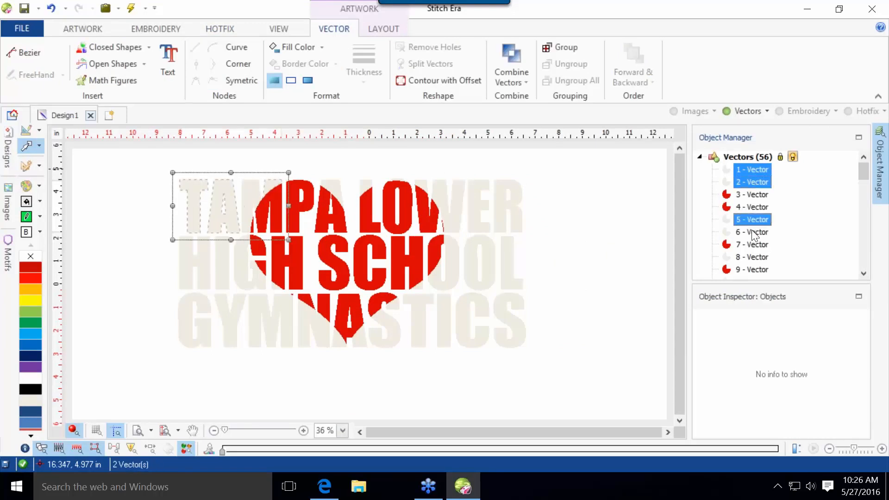
ctrl+click(755, 232)
ctrl+click(751, 257)
scroll(757, 246, down, 2)
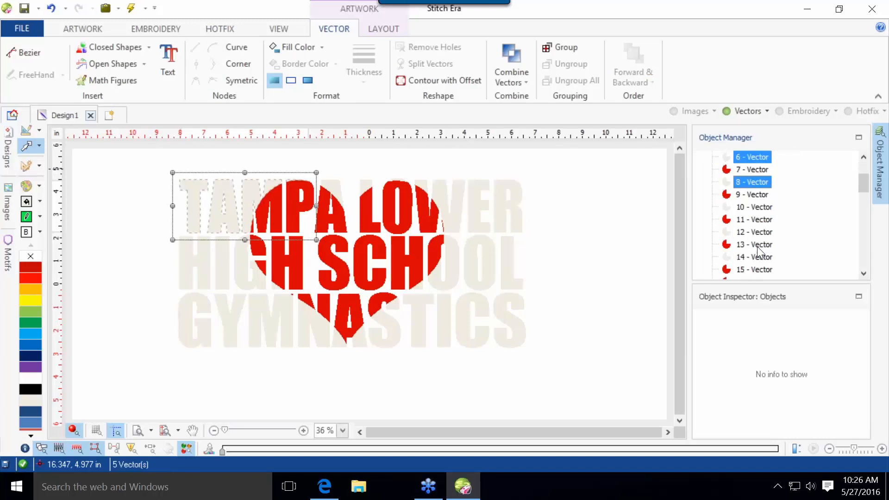
ctrl+click(752, 206)
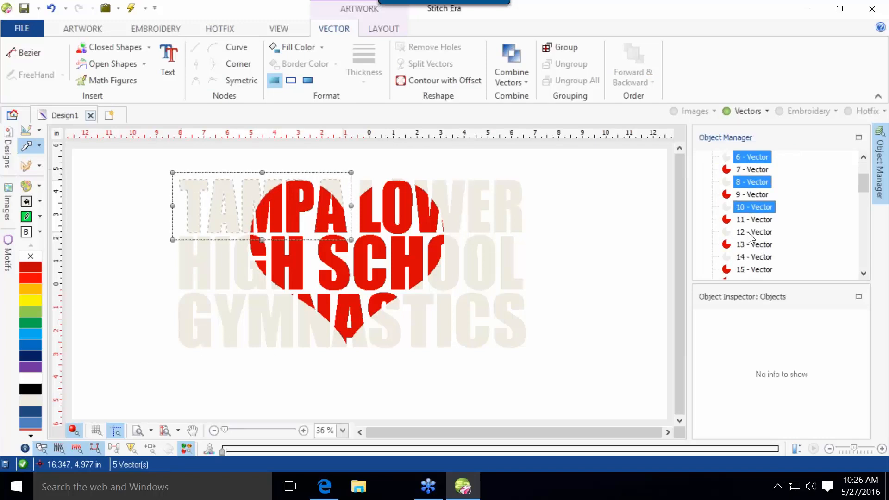
ctrl+click(748, 232)
ctrl+click(750, 256)
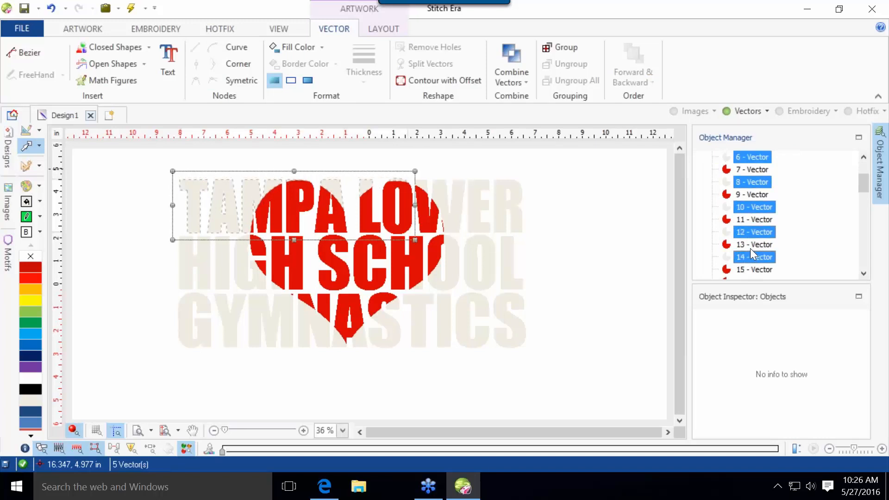
Add the cream vectors 17 to 22 to the current selection.
scroll(751, 249, down, 3)
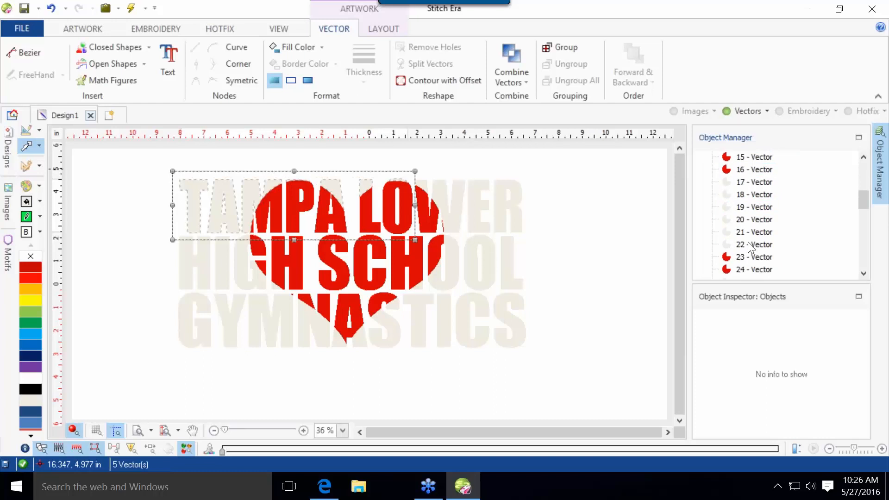
ctrl+click(754, 184)
ctrl+click(751, 196)
ctrl+click(753, 208)
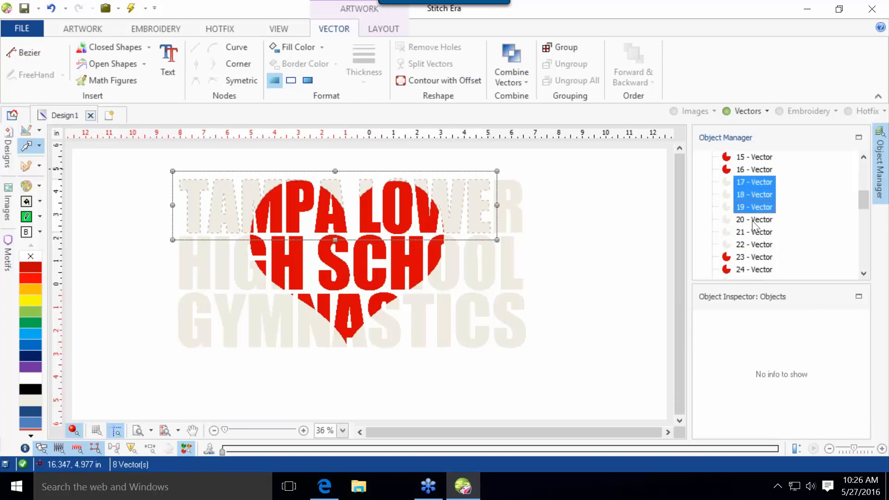
ctrl+click(752, 221)
ctrl+click(750, 232)
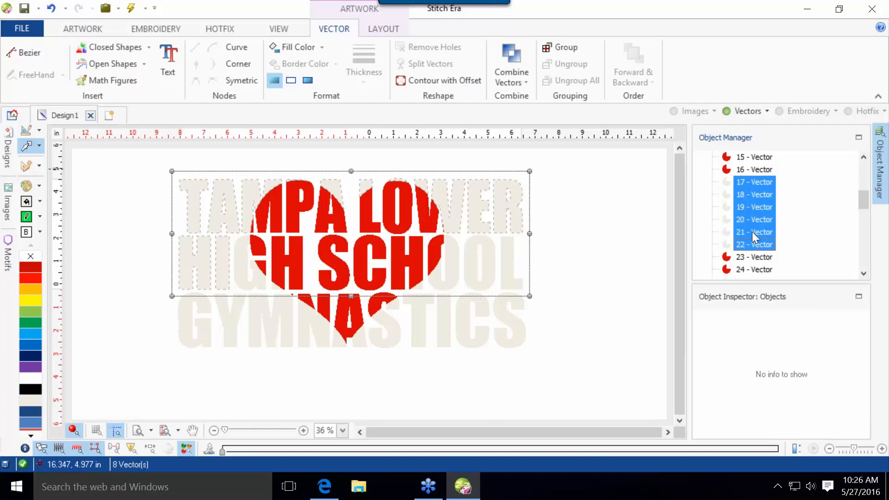
Add the cream vectors 25, 26, 28 and 32 to the current selection.
scroll(752, 232, down, 3)
ctrl+click(750, 168)
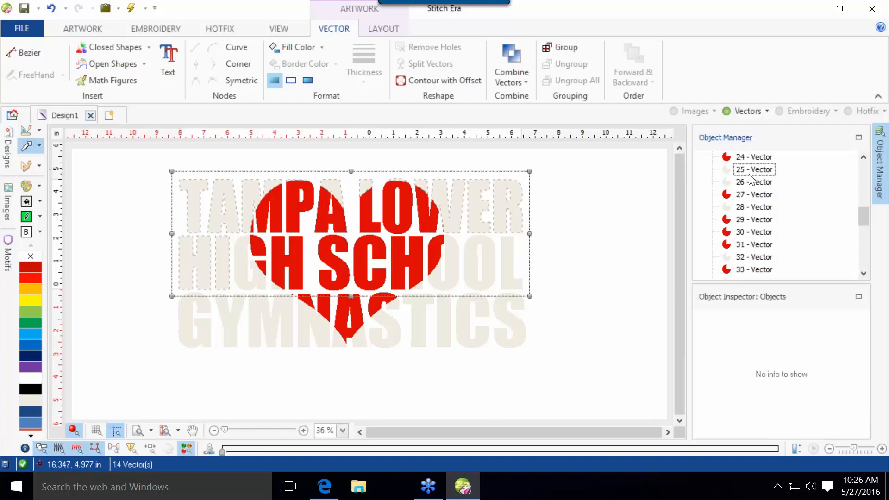
ctrl+click(750, 181)
ctrl+click(752, 209)
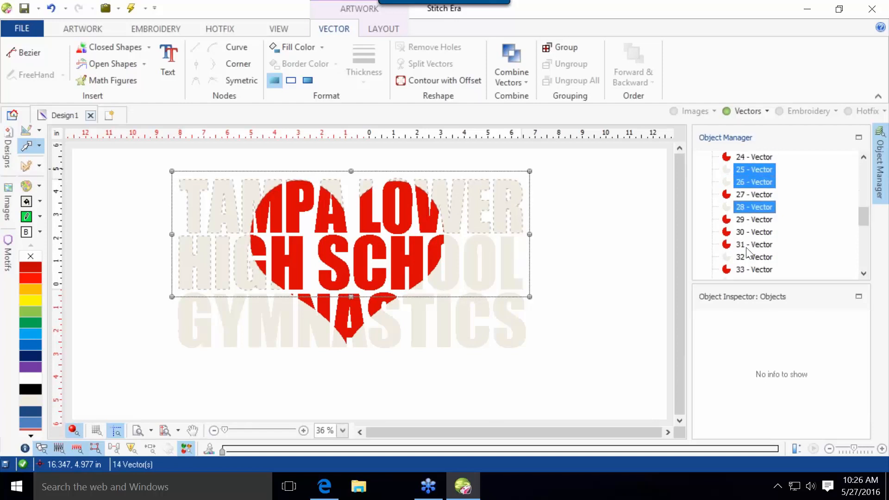
ctrl+click(747, 257)
Add the cream vectors 34 to 38 and vector 40 to the current selection.
scroll(753, 209, down, 3)
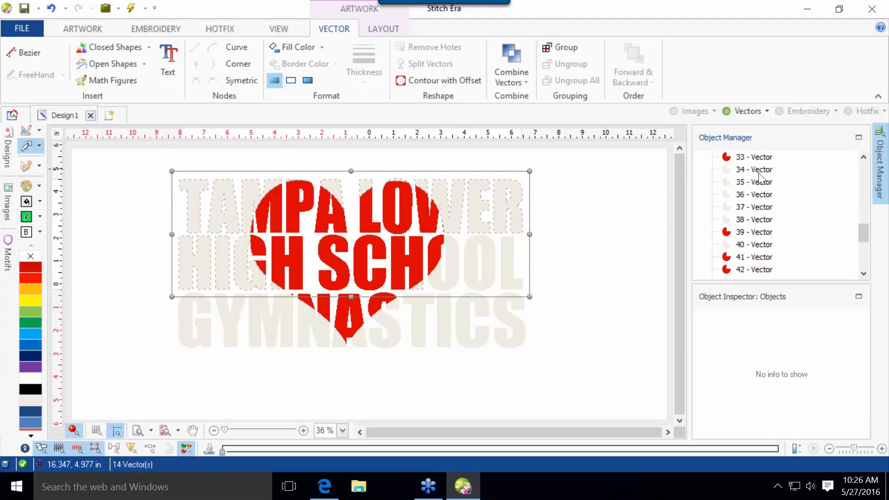
ctrl+click(757, 169)
ctrl+click(754, 182)
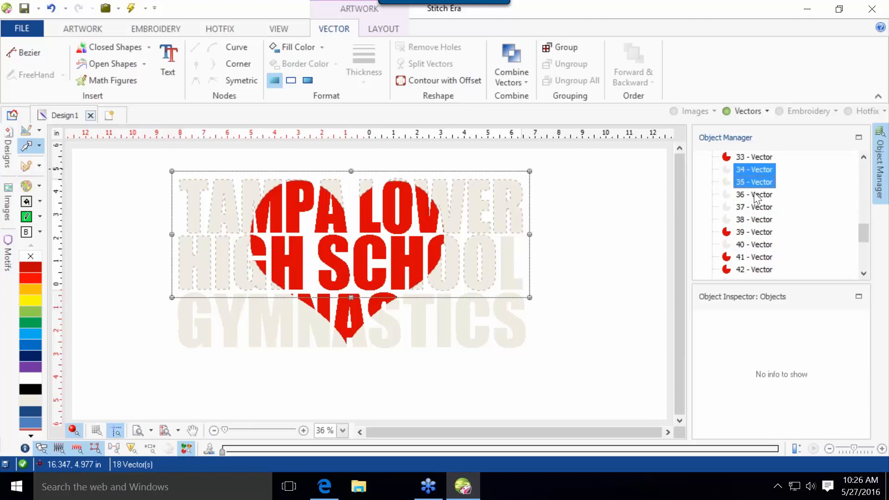
ctrl+click(752, 193)
ctrl+click(752, 207)
ctrl+click(752, 219)
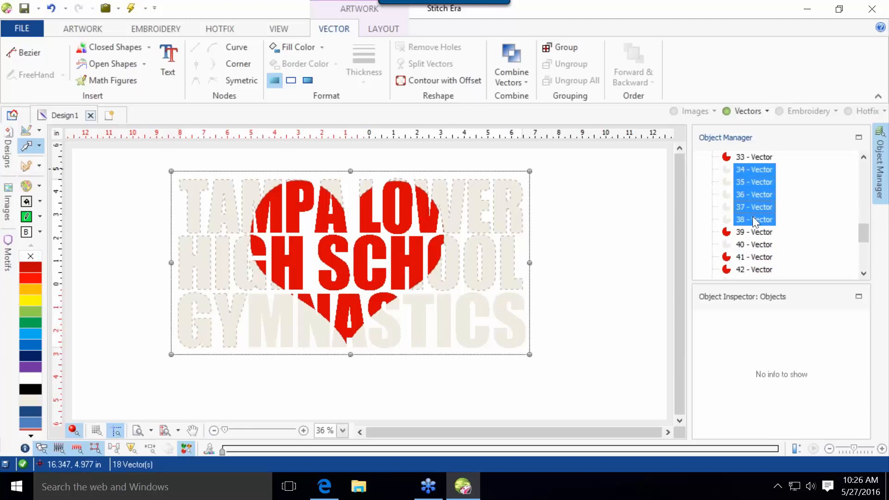
ctrl+click(749, 247)
Add the cream vectors 43, 45, 46, 48 and 49 to the current selection.
scroll(753, 231, down, 3)
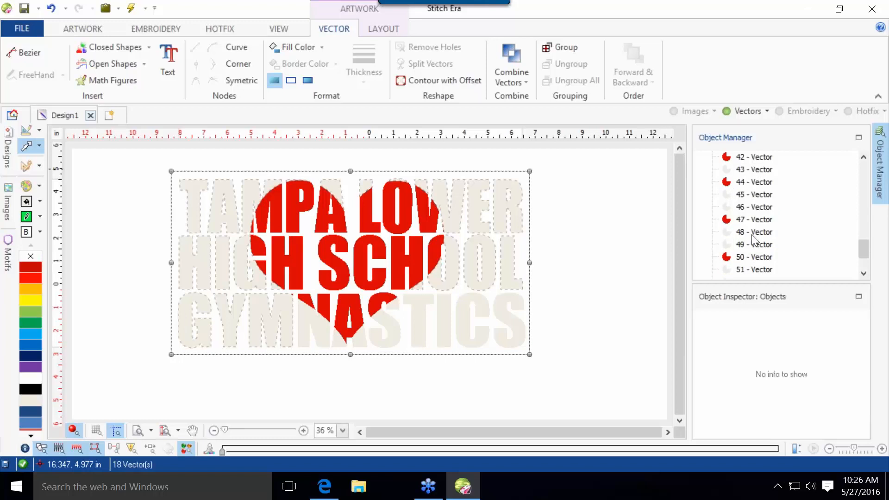
ctrl+click(752, 172)
ctrl+click(752, 194)
ctrl+click(751, 207)
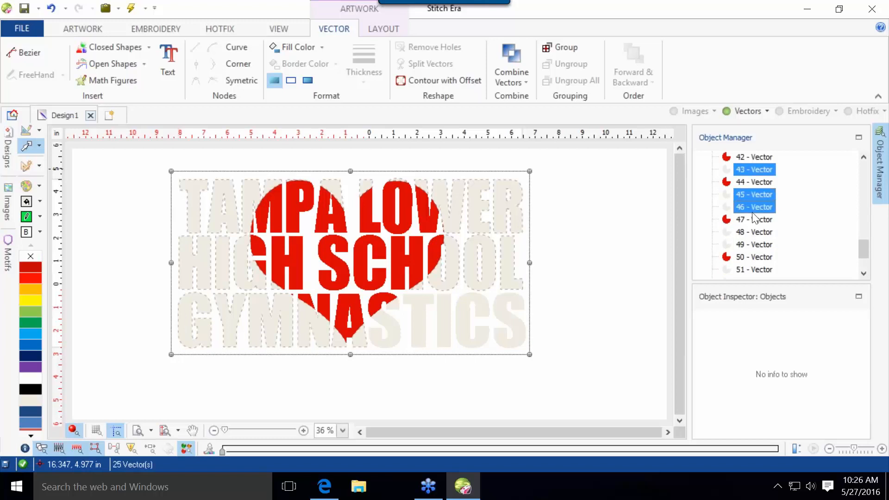
ctrl+click(750, 231)
ctrl+click(748, 244)
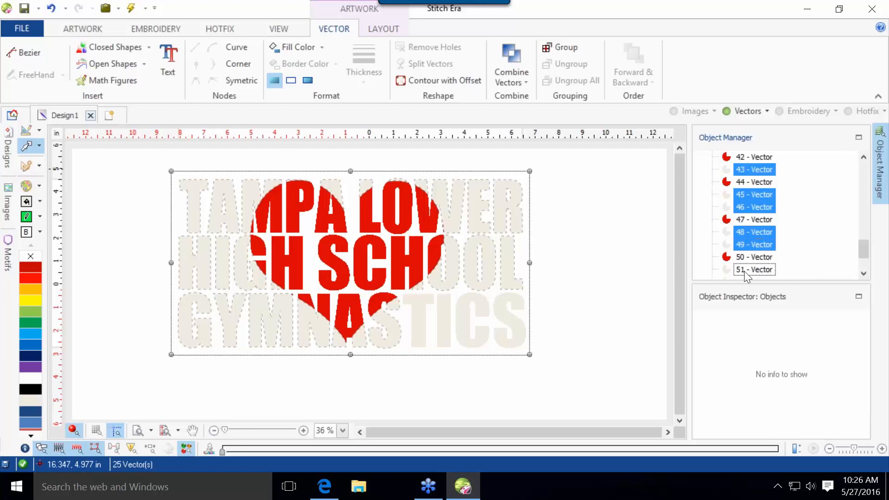
Add the cream vectors 51 to 54 to complete the selection of the cream lettering.
ctrl+click(744, 270)
scroll(745, 263, down, 2)
ctrl+click(744, 211)
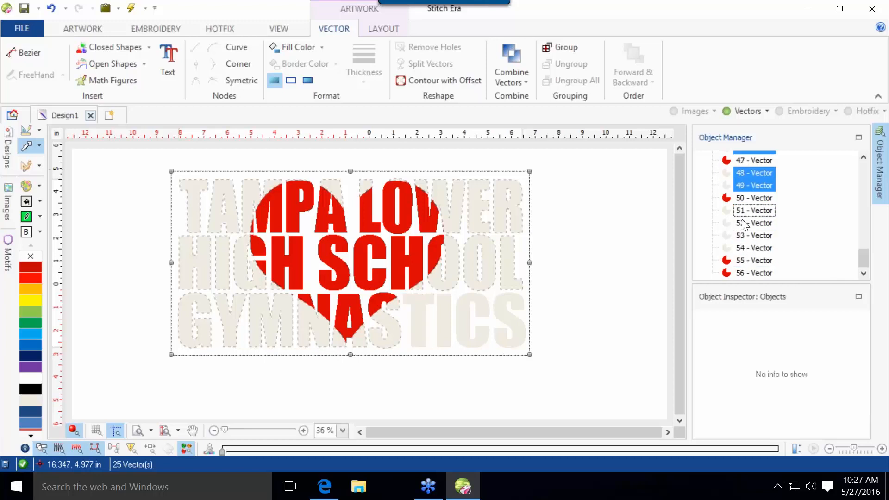
ctrl+click(742, 221)
ctrl+click(740, 213)
ctrl+click(743, 236)
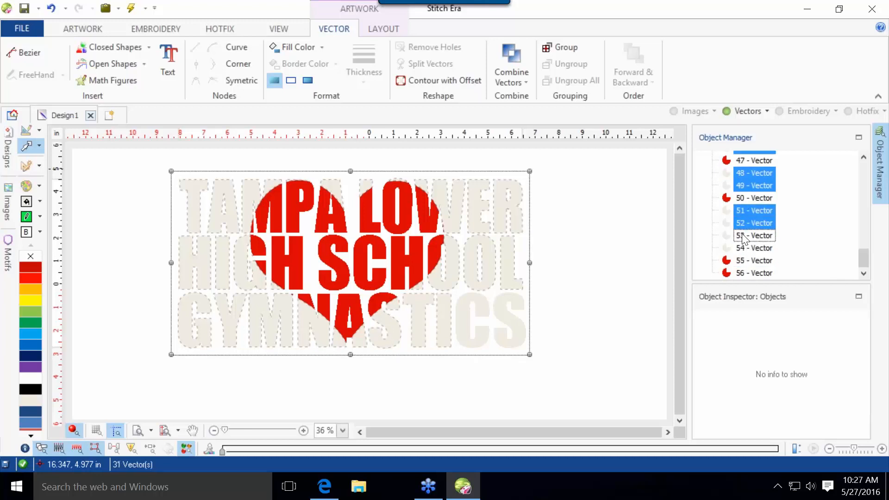
ctrl+click(743, 249)
ctrl+click(750, 249)
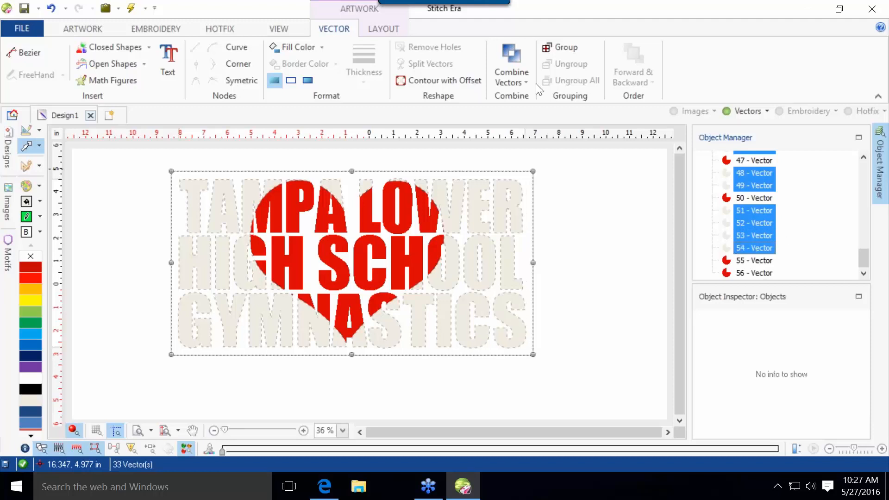
click(565, 47)
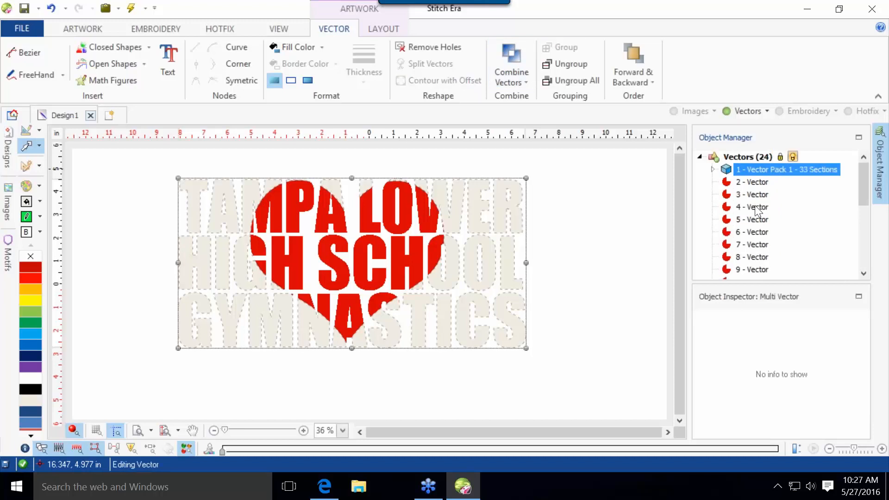
click(587, 216)
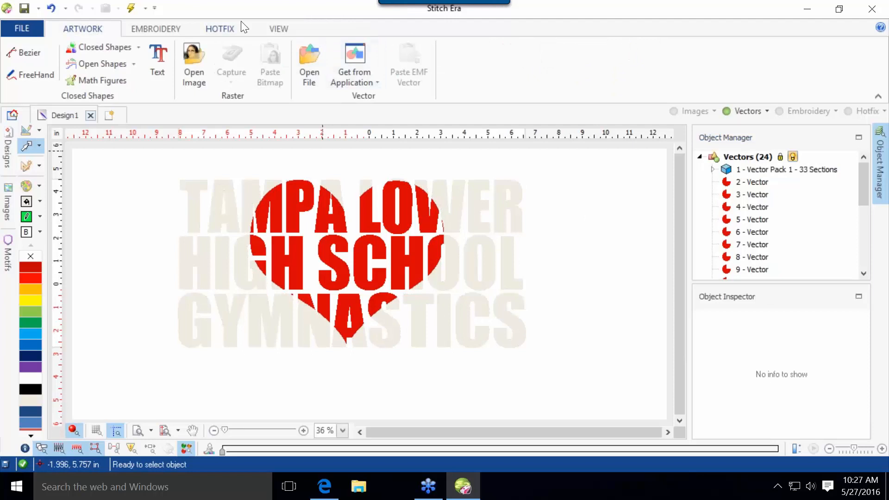
click(224, 29)
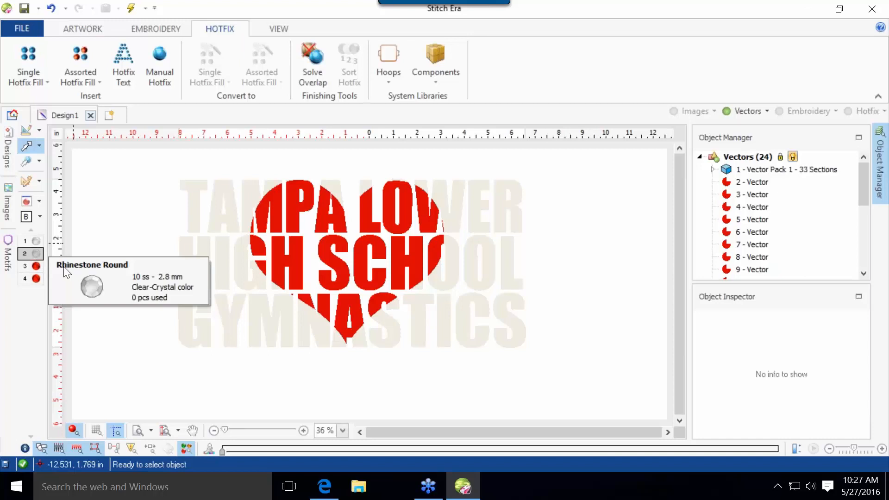
click(760, 169)
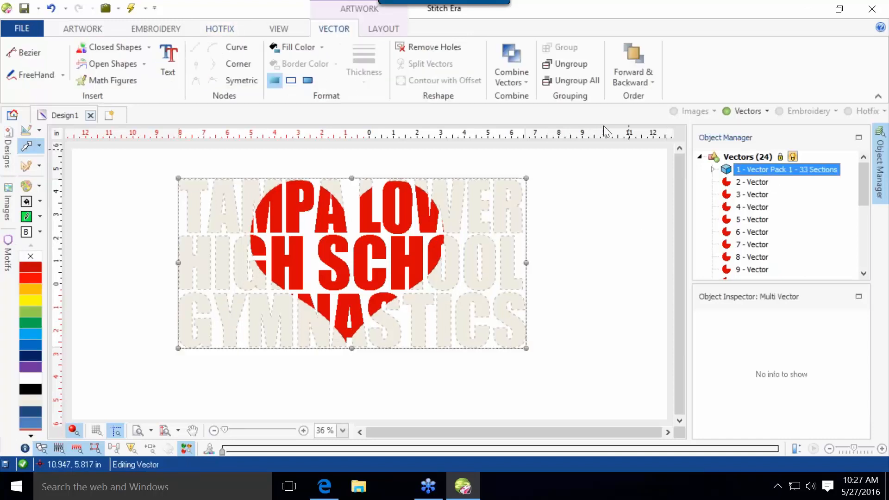
click(585, 66)
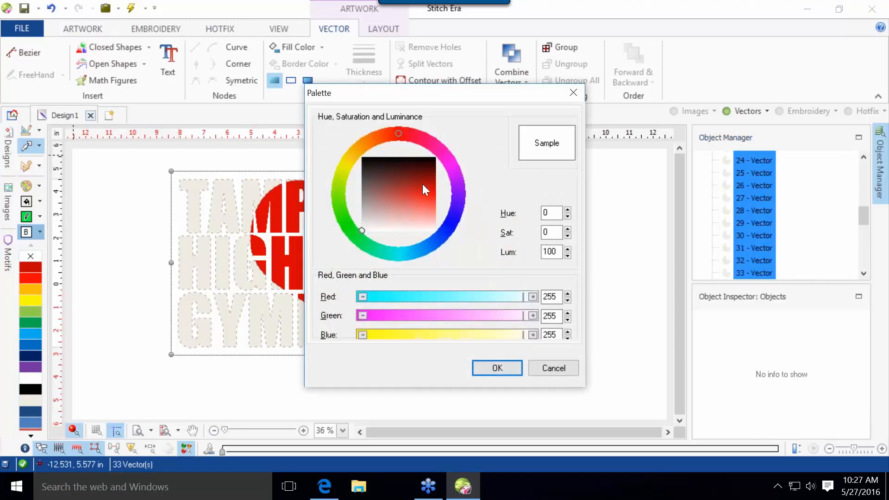
Set the workspace background color to black.
drag(411, 167, 405, 156)
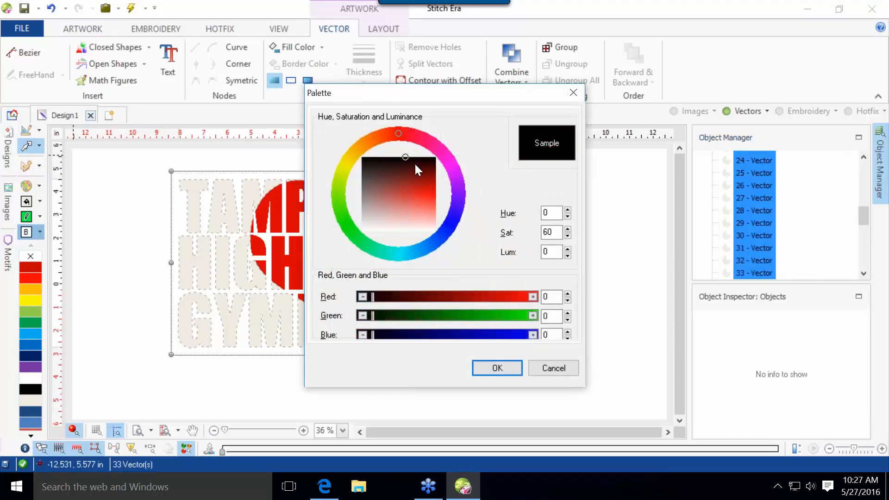
click(492, 367)
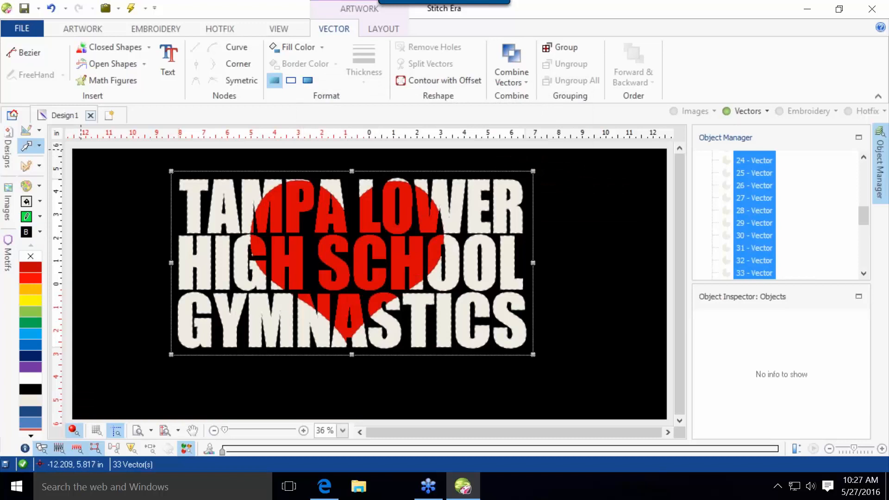
Convert the selected cream vectors to hotfix areas with the HF Uniform Fill.
click(26, 165)
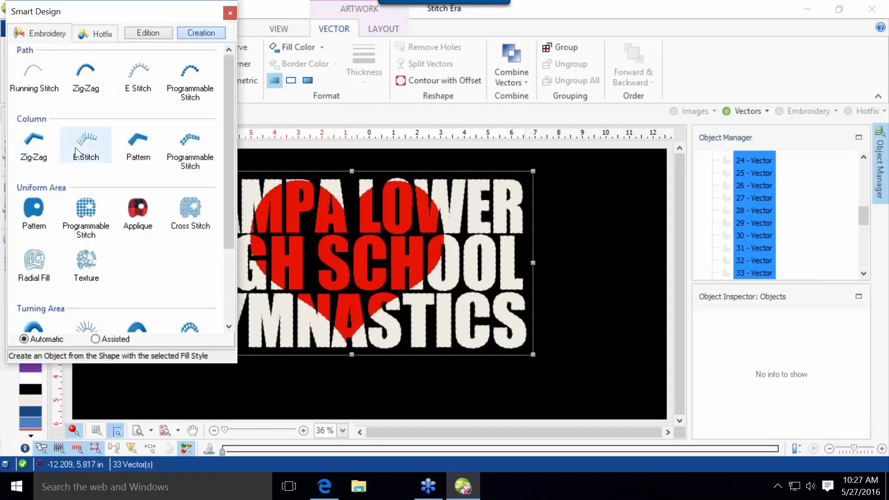
click(91, 37)
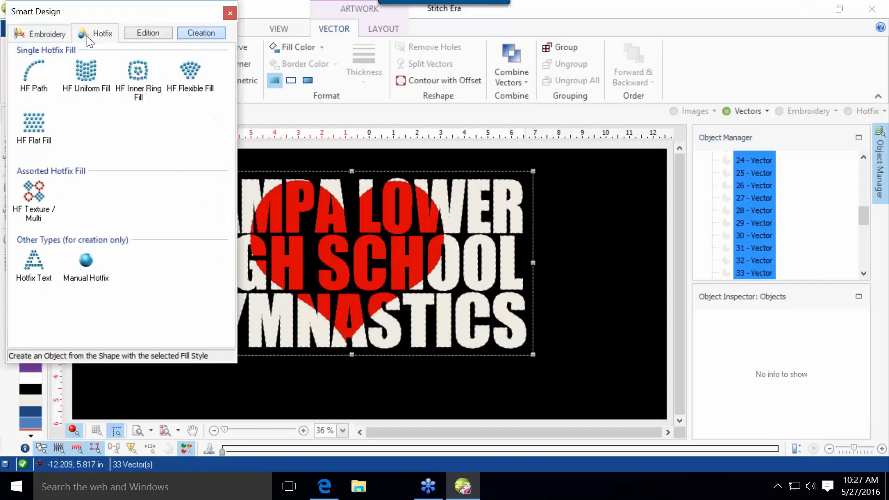
click(86, 74)
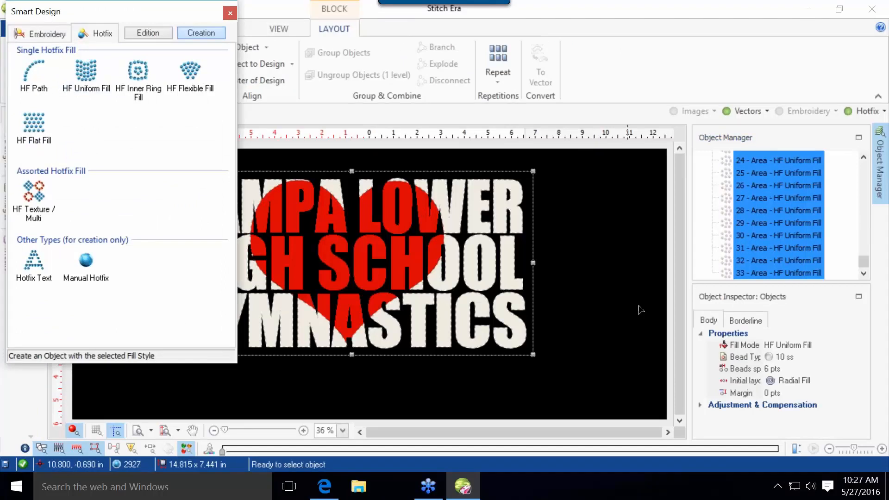
Set the bead spacing of the converted hotfix lettering to 5 pts and close the Smart Design window.
click(785, 368)
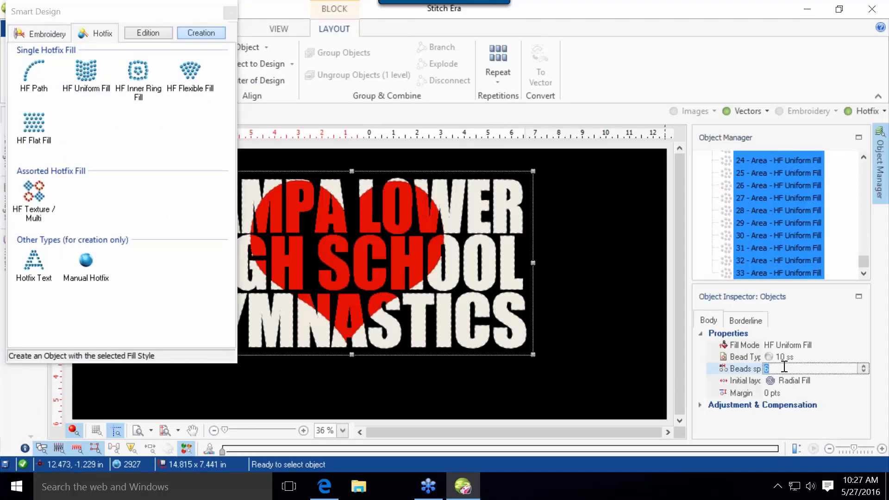
text(5)
key(Return)
click(625, 230)
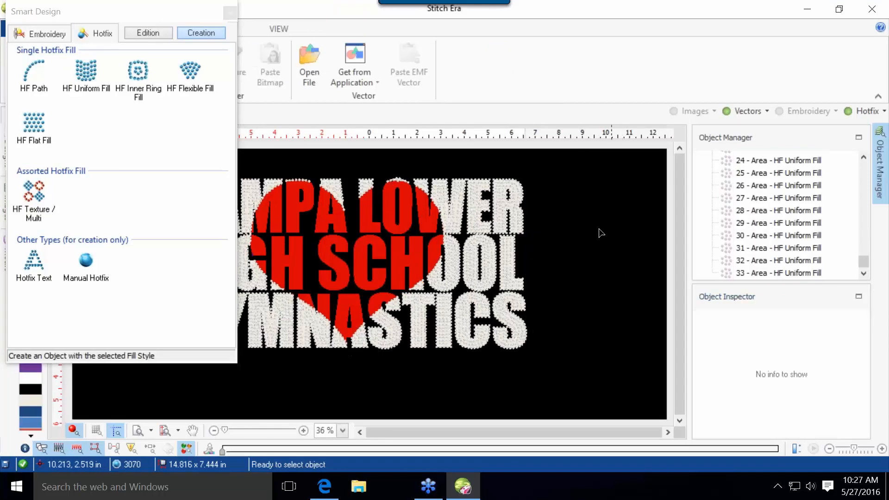
click(228, 13)
Hide the vectors and set the margin of all the hotfix lettering to 12 pts.
click(739, 111)
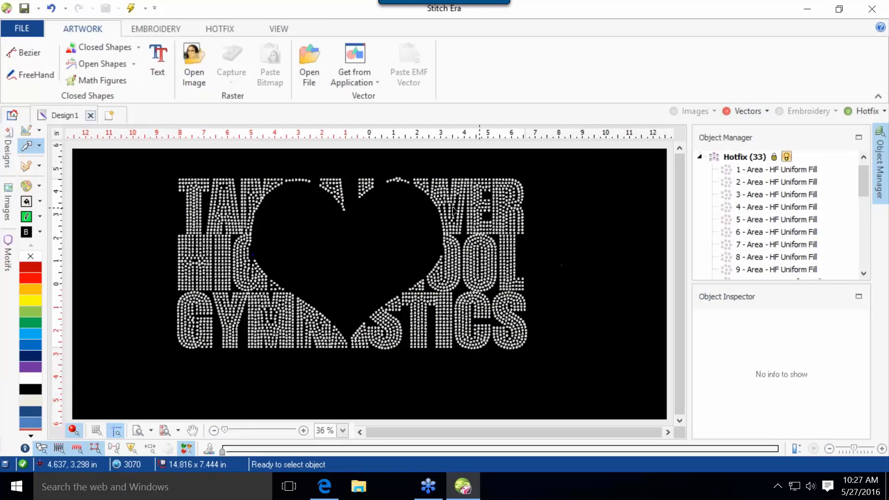
drag(129, 155, 537, 387)
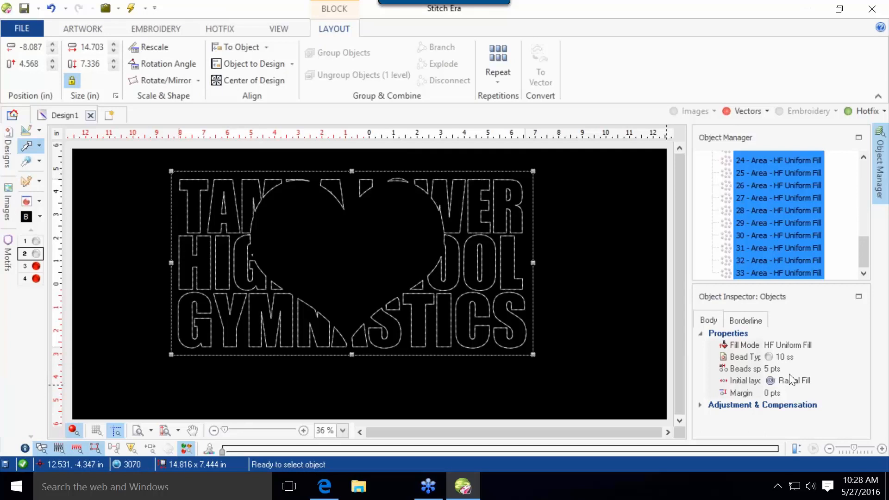
click(777, 391)
text(12)
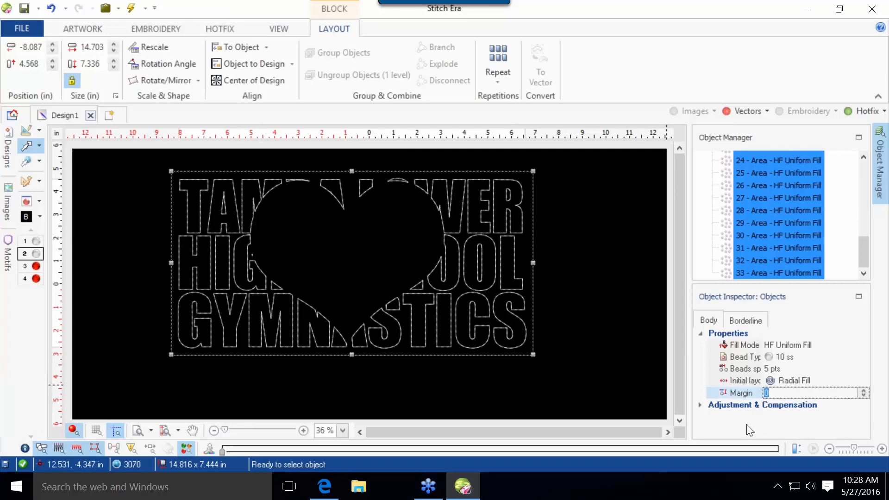
click(588, 318)
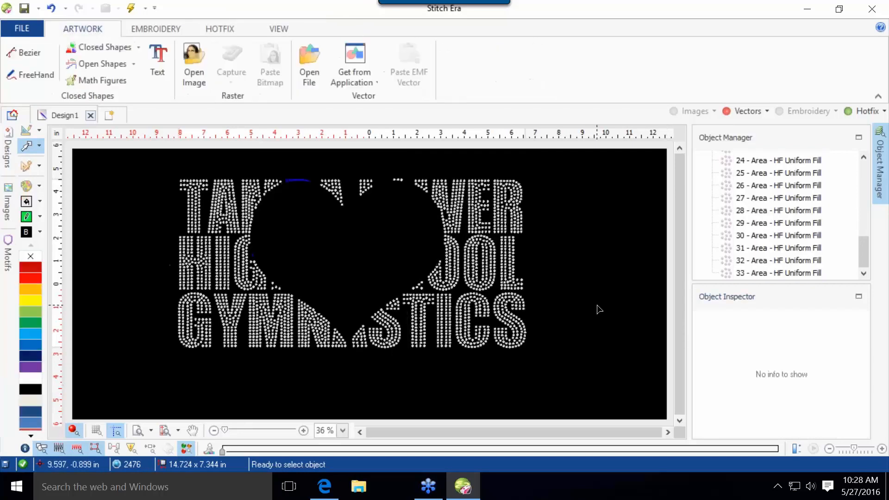
Set the bead spacing of the letter C in GYMNASTICS to 4 pts.
click(483, 336)
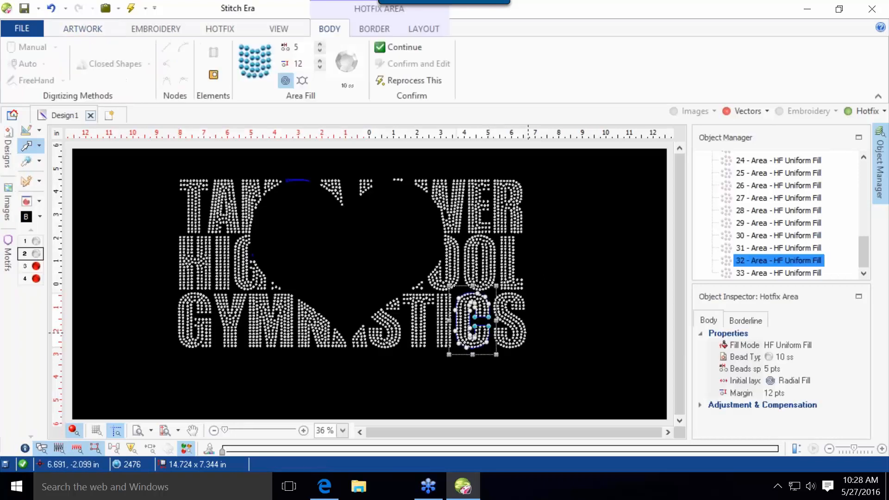
click(785, 369)
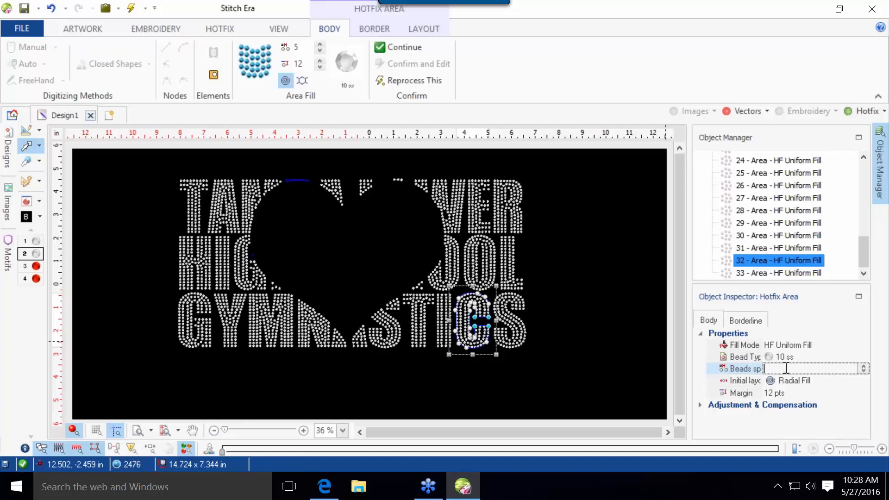
text(4)
key(Return)
click(593, 311)
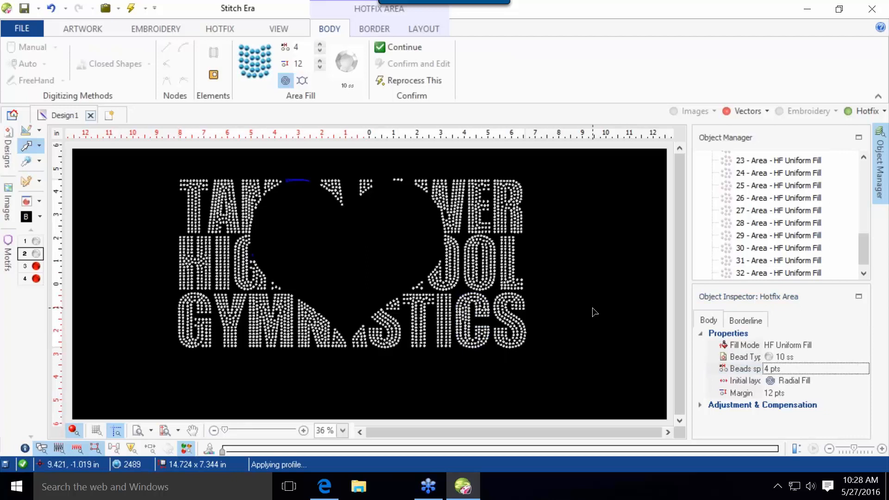
Reduce the margin of the letter C in GYMNASTICS to 9 pts.
click(484, 313)
click(770, 394)
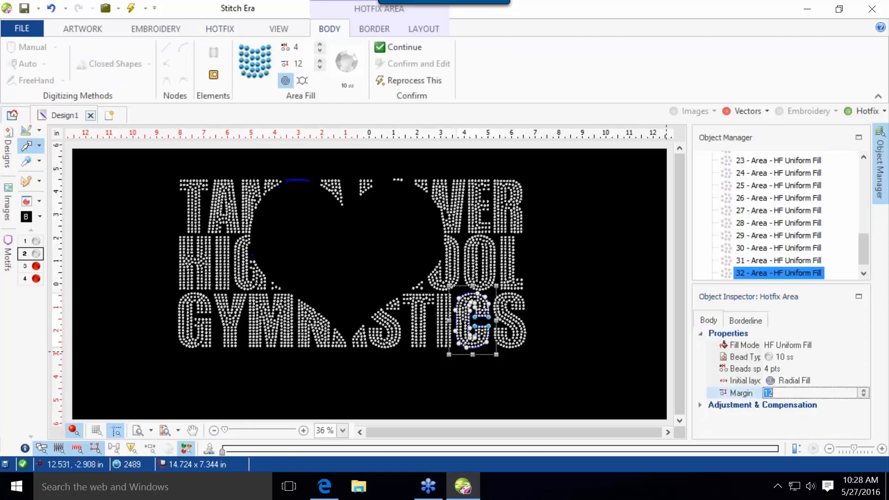
click(864, 394)
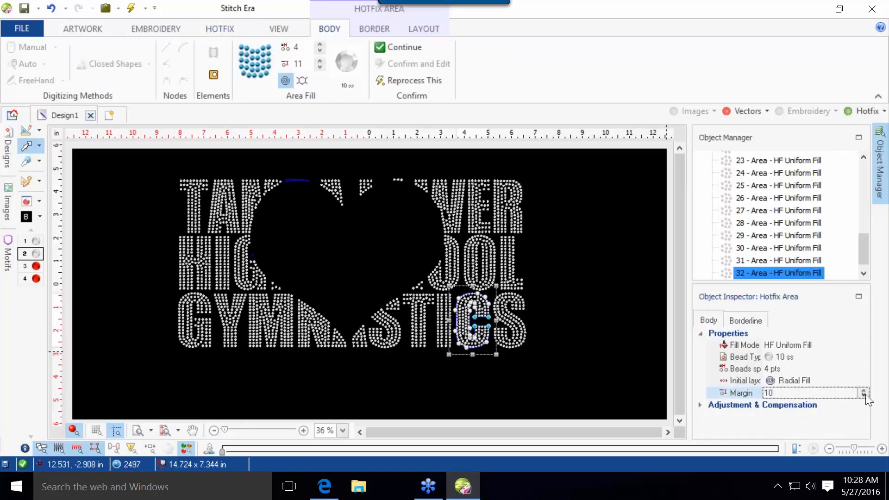
click(864, 396)
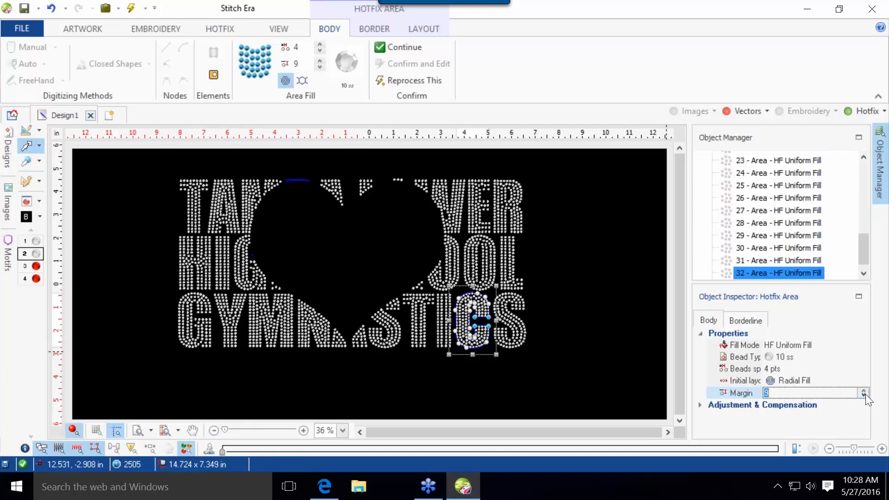
click(606, 310)
Reduce the margin of the letter E in LOWER by a few points.
click(486, 203)
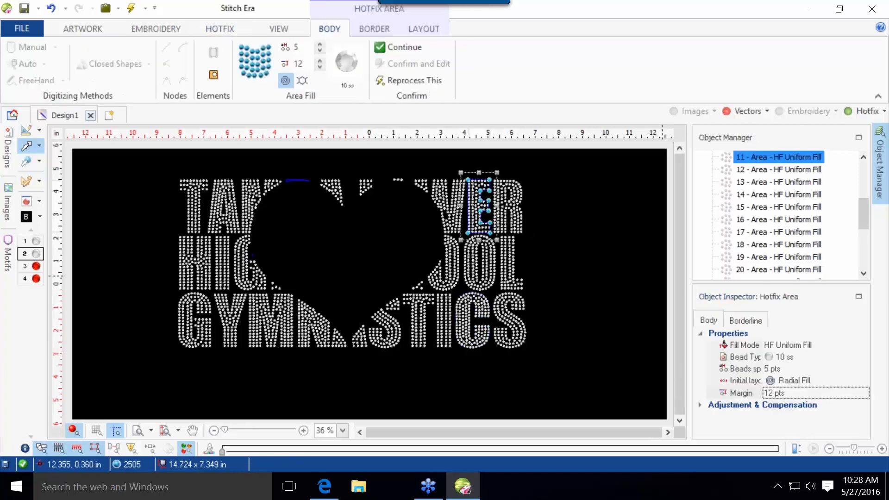
click(828, 394)
click(864, 395)
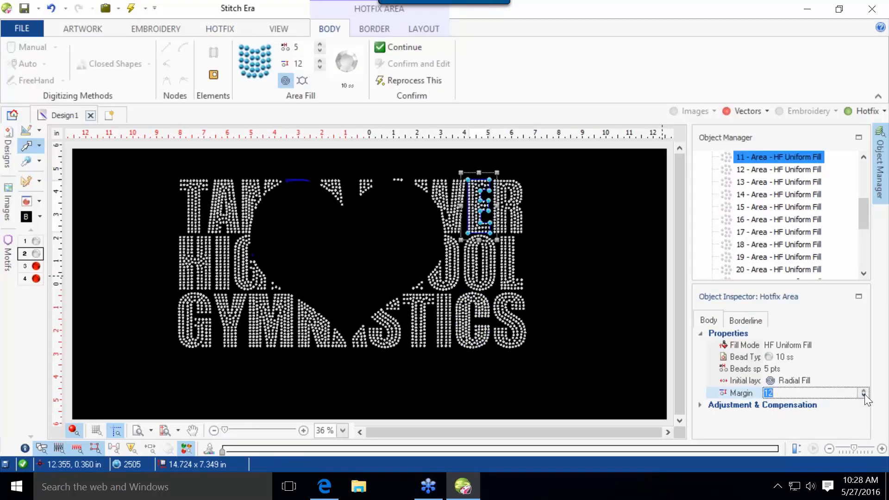
click(864, 395)
click(864, 395)
click(625, 260)
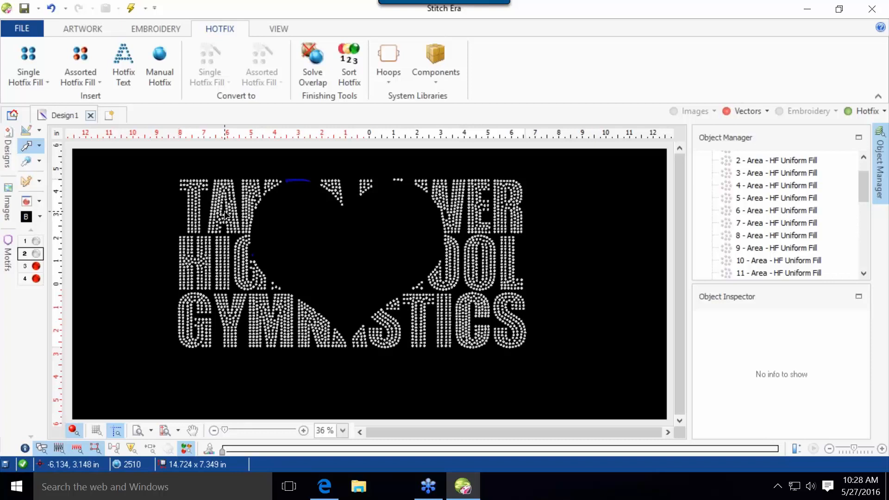
Reduce the margin of the letter G in GYMNASTICS to 8 pts.
click(193, 304)
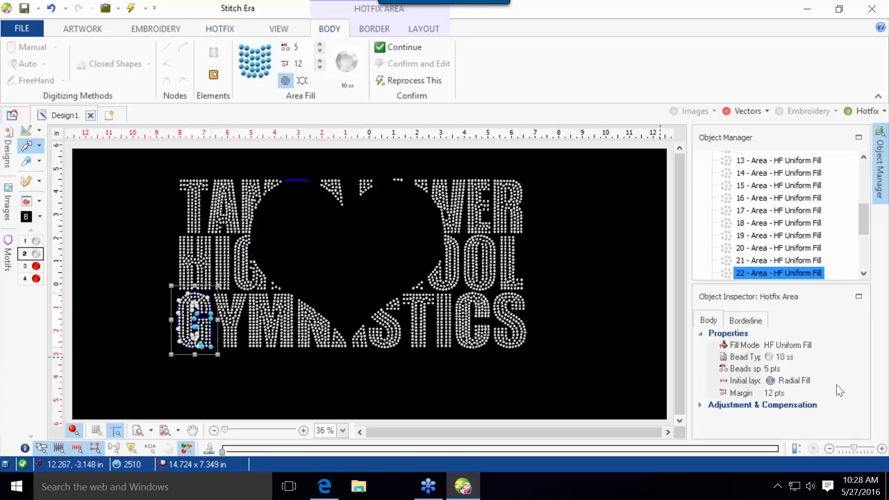
click(851, 397)
key(Down)
key(Down)
key(Down)
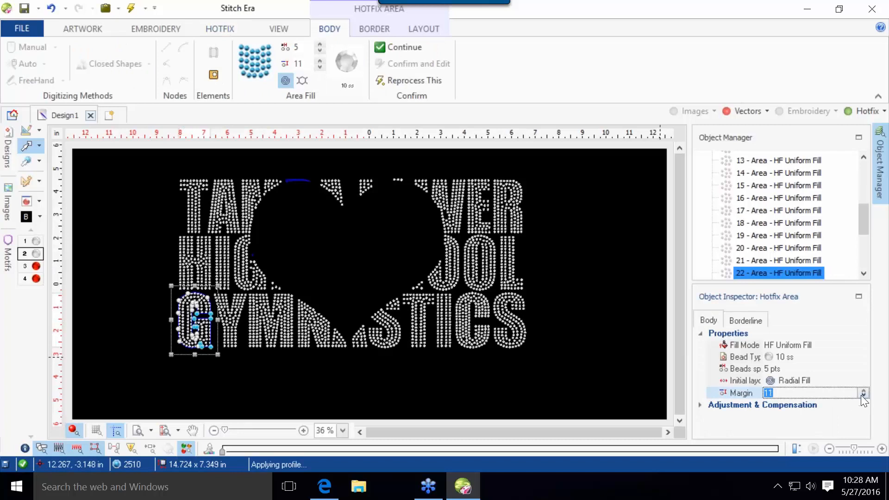
key(Down)
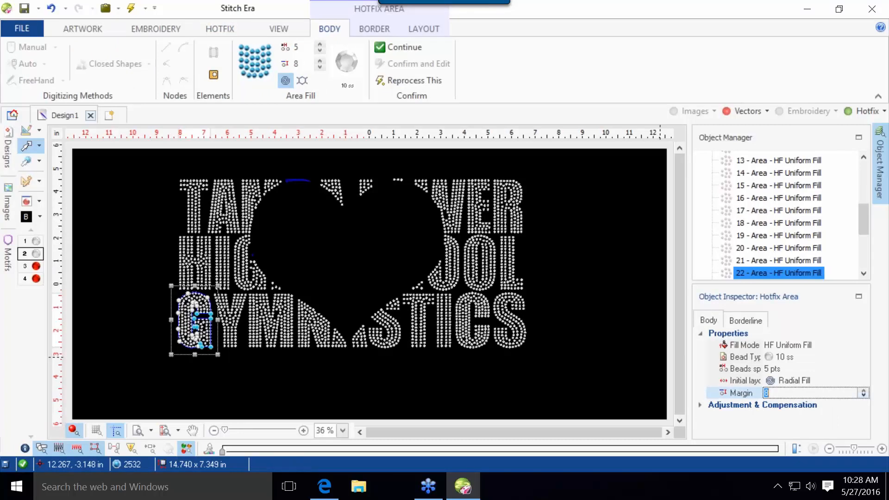
click(639, 326)
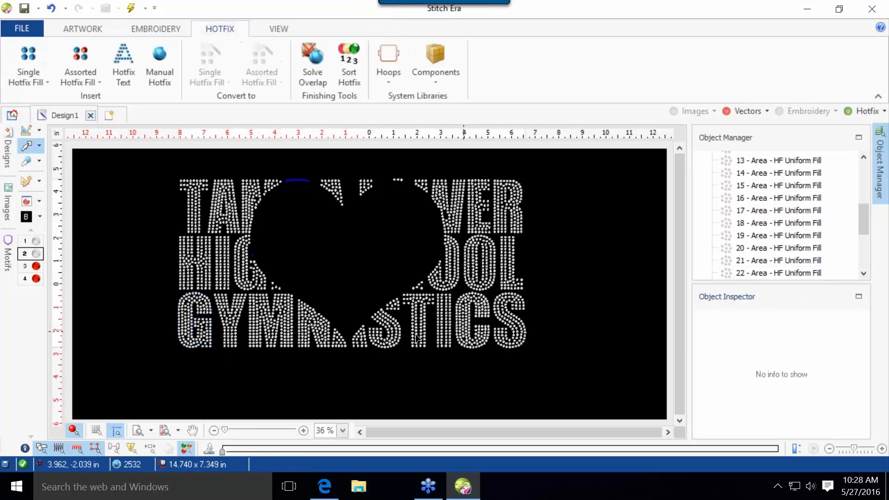
Try a margin of 0 pts on the first letter A in TAMPA.
click(217, 201)
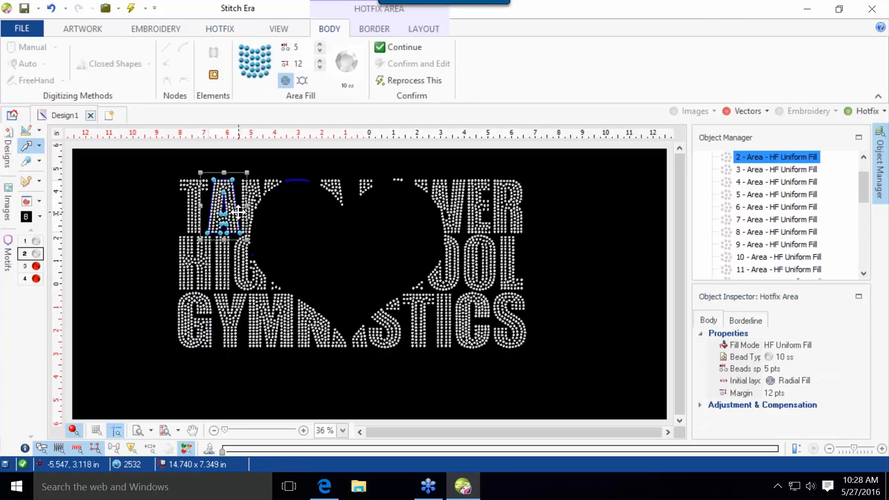
click(771, 393)
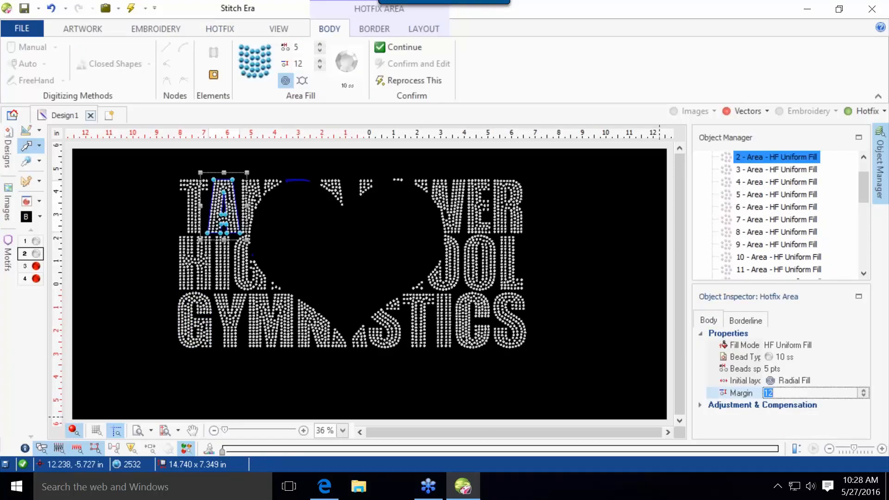
click(619, 308)
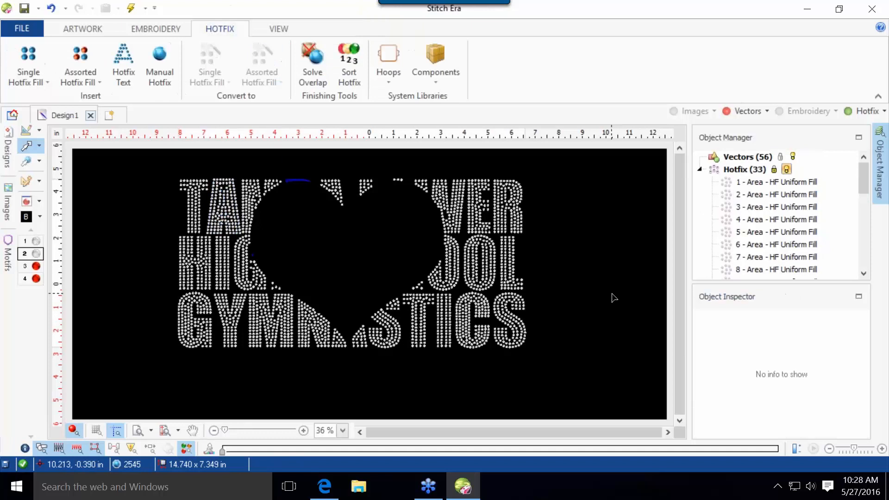
Set the margin of the first letter A in TAMPA to 8 pts.
click(234, 210)
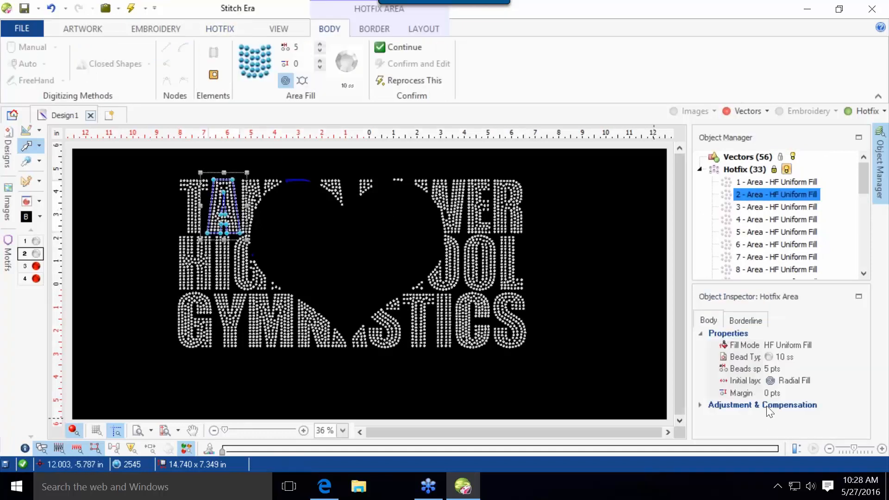
click(769, 394)
text(8)
key(Return)
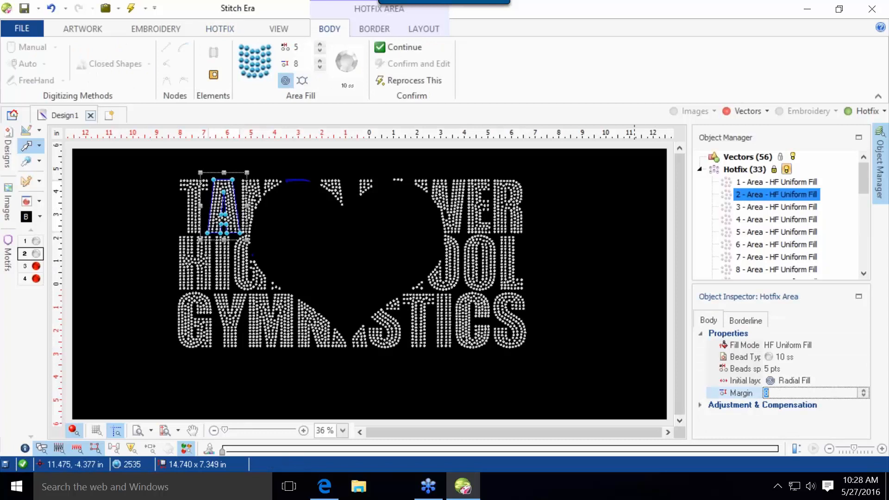
click(615, 342)
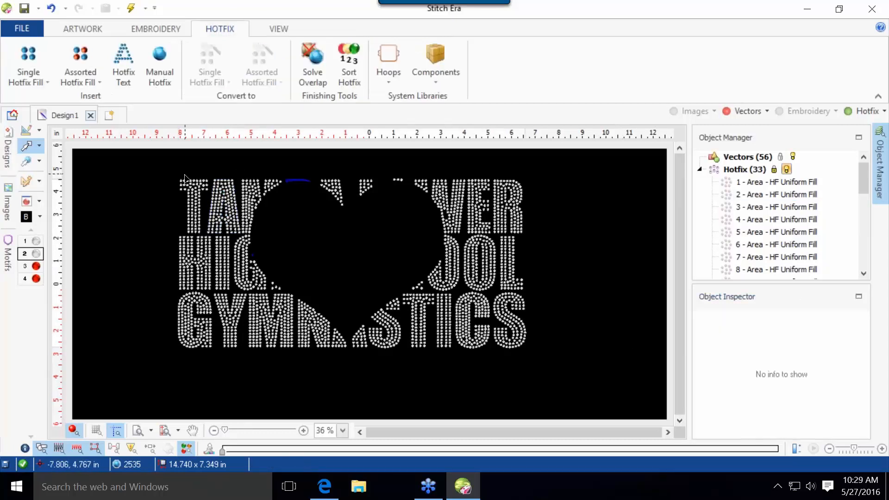
Set the margin of all the clear rhinestone lettering fills together to 12 pts.
drag(162, 169, 616, 386)
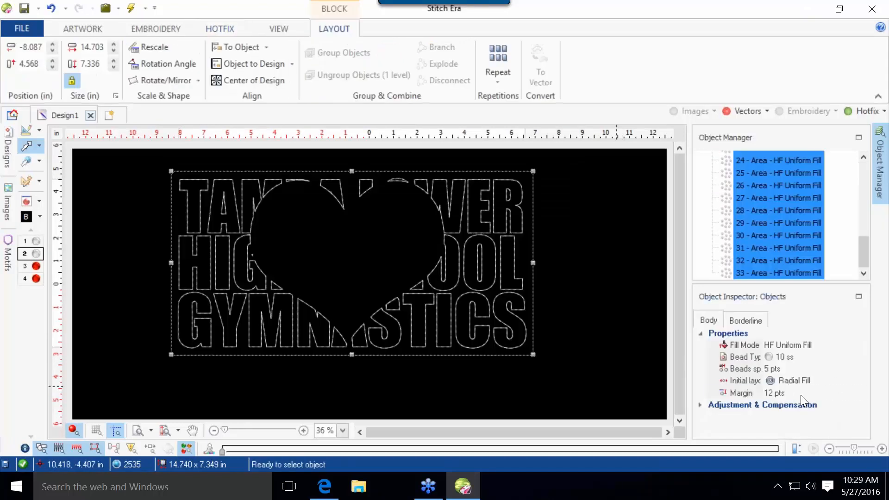
click(801, 394)
text(12)
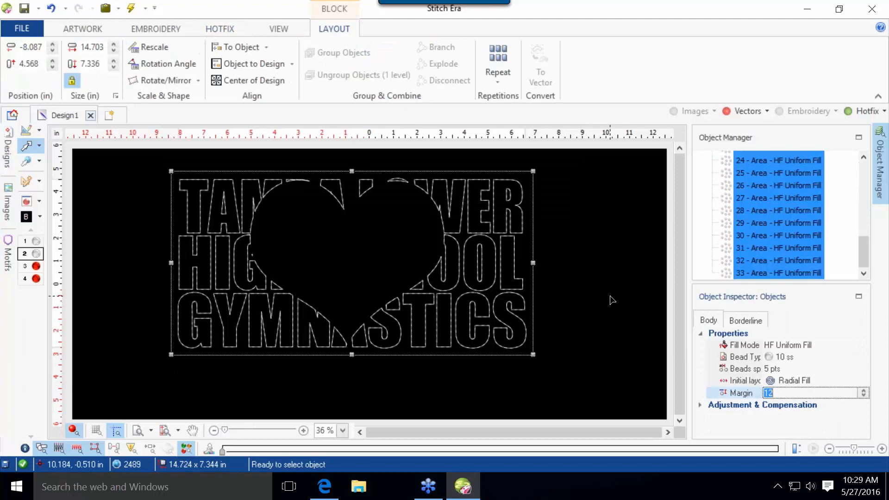
click(609, 296)
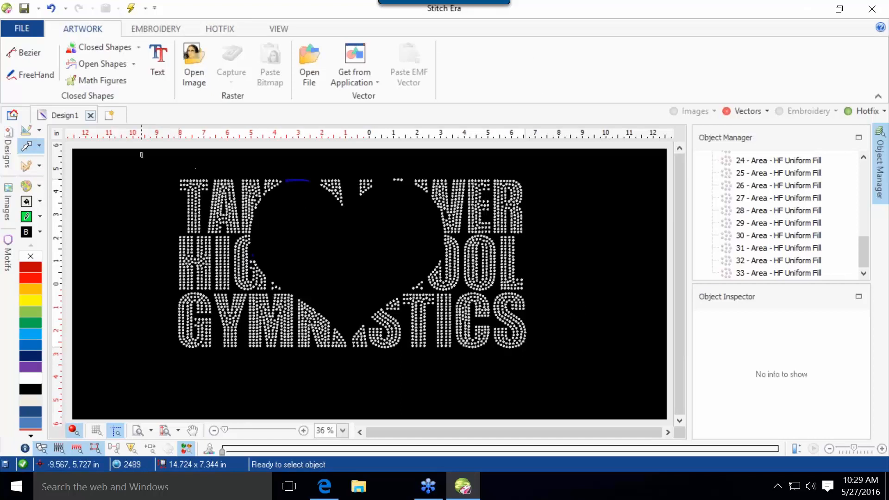
Change the bead type of all the clear lettering fills to the clear 6 ss stone.
drag(142, 154, 576, 389)
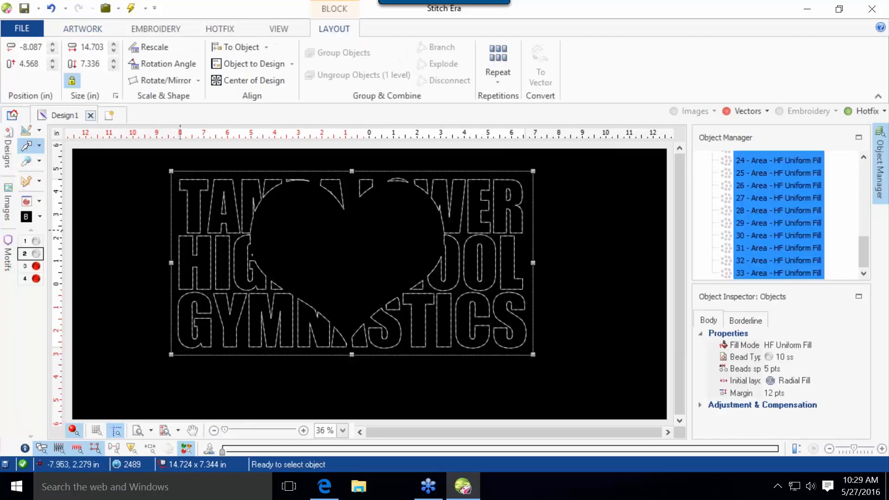
click(34, 242)
click(584, 236)
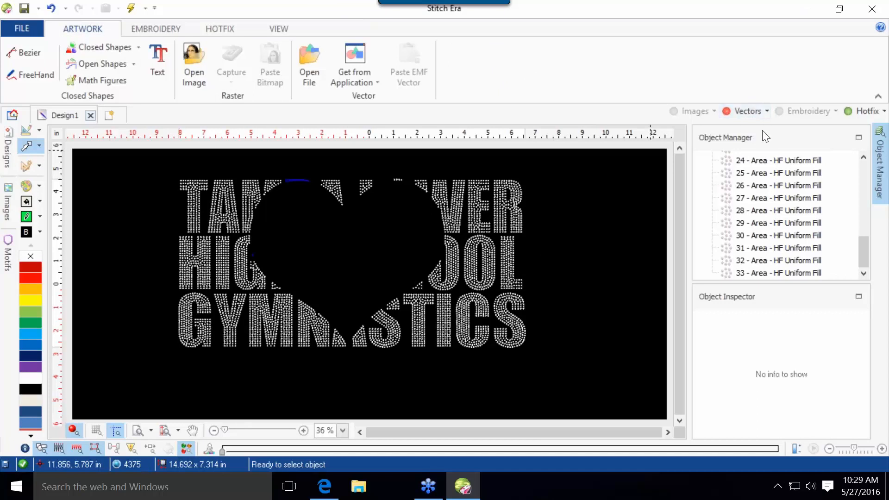
Show the vector artwork, locate the red heart vectors in the object list, and make the red 6 ss bead current.
click(745, 111)
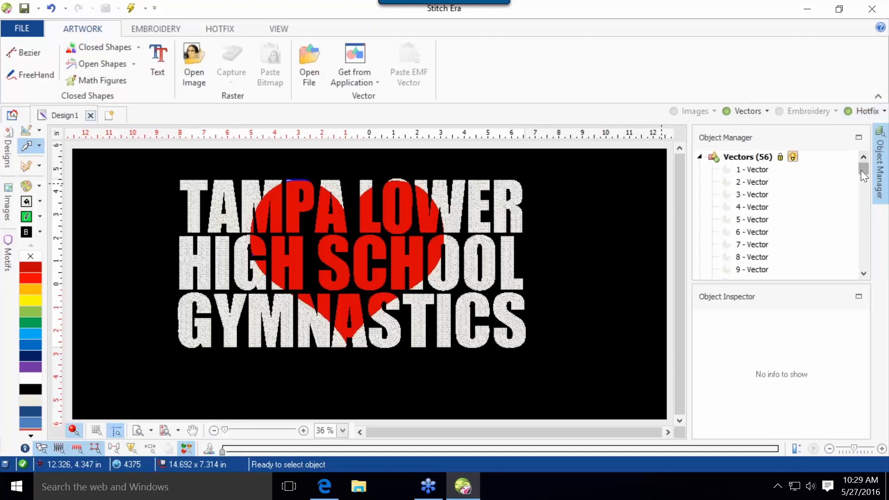
click(699, 156)
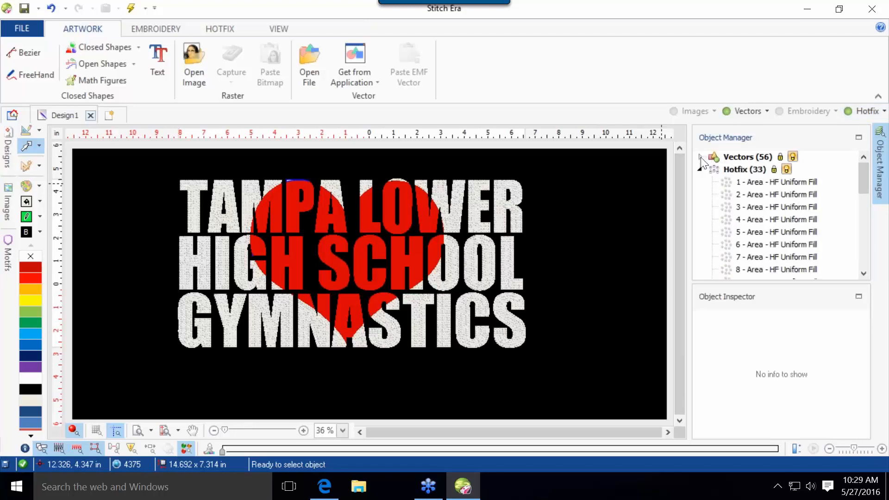
click(700, 157)
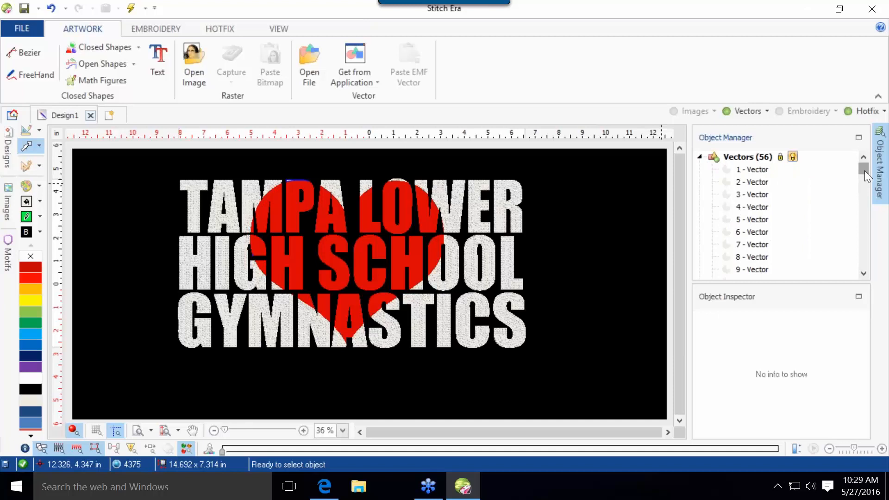
drag(865, 171, 847, 203)
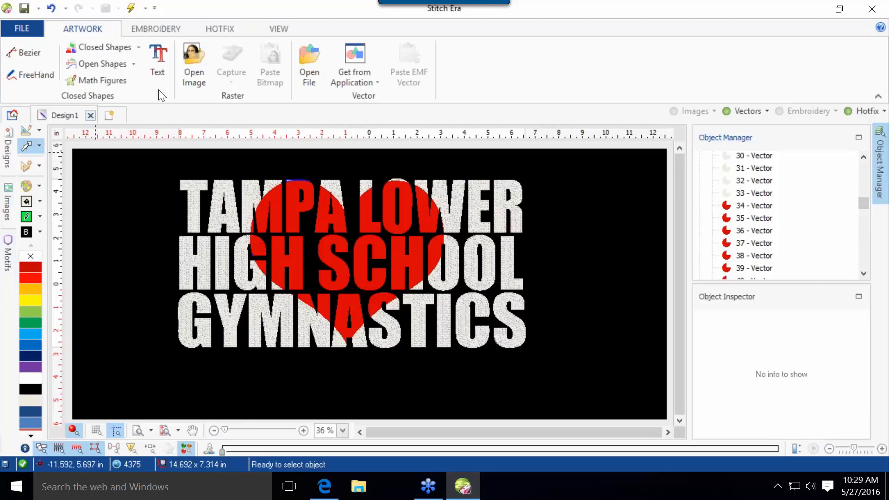
click(216, 29)
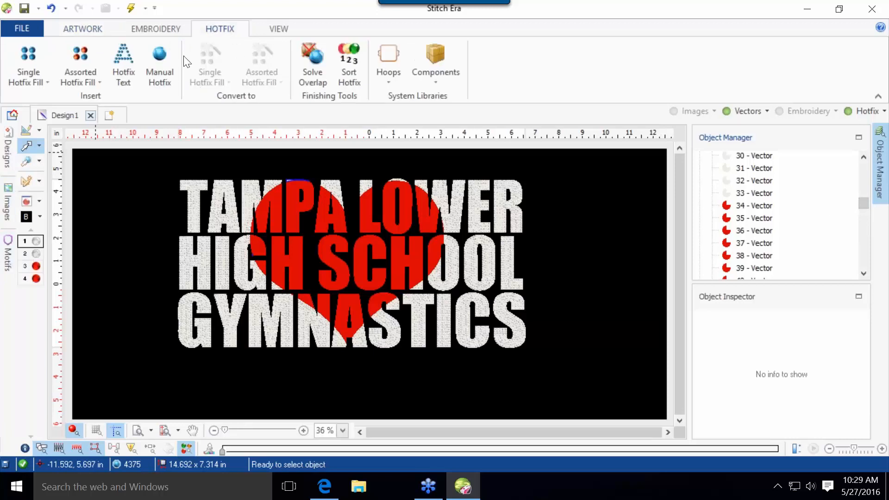
click(41, 266)
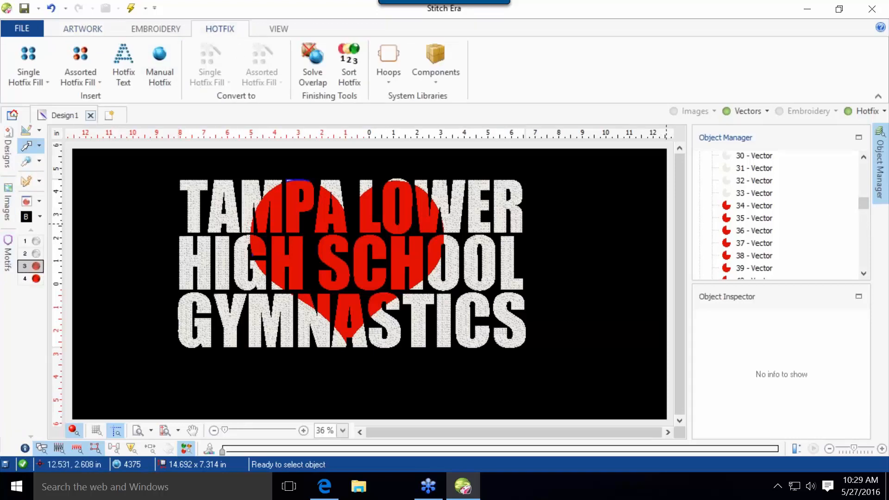
Convert the red heart vectors 34 through 56 to an HF Uniform Fill.
click(738, 204)
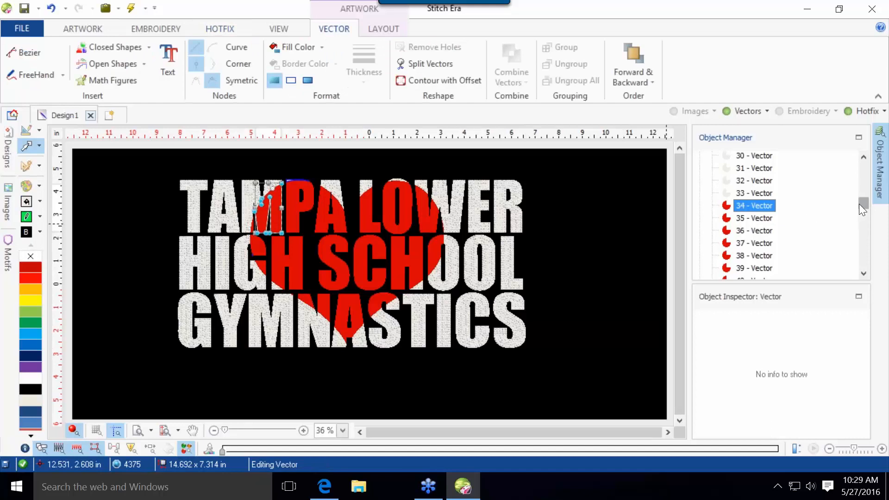
drag(859, 203, 850, 225)
shift+click(731, 240)
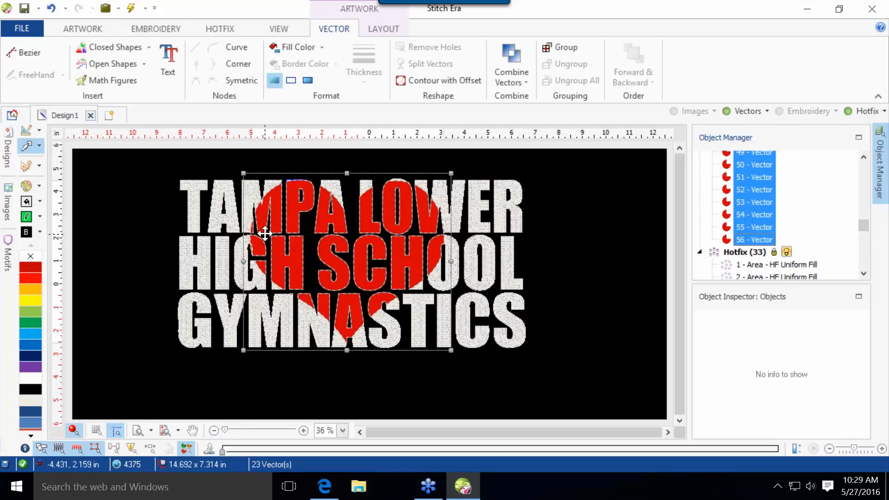
click(27, 165)
click(86, 74)
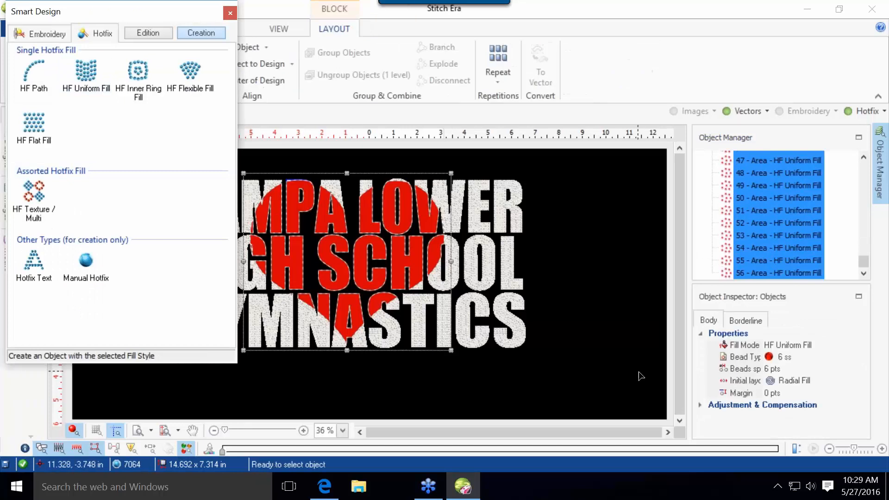
Set the bead spacing of the red heart fills to 5 pts and hide the vector artwork.
click(778, 369)
text(5)
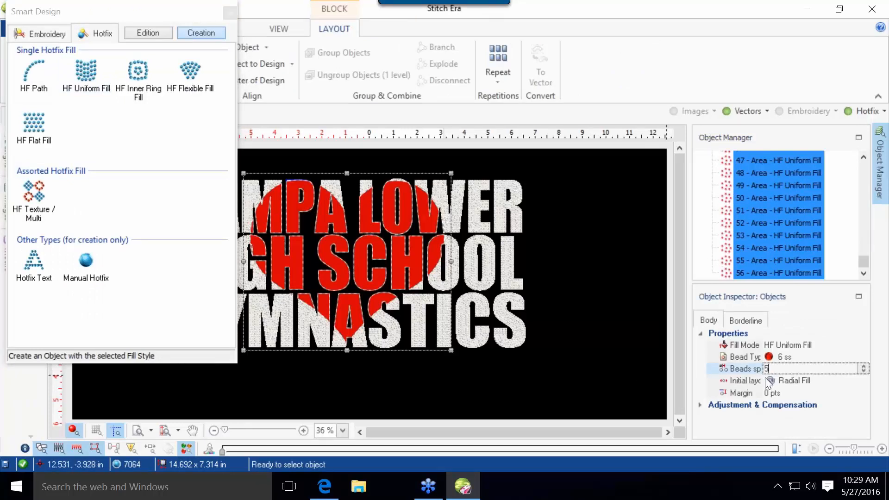
key(Return)
click(559, 208)
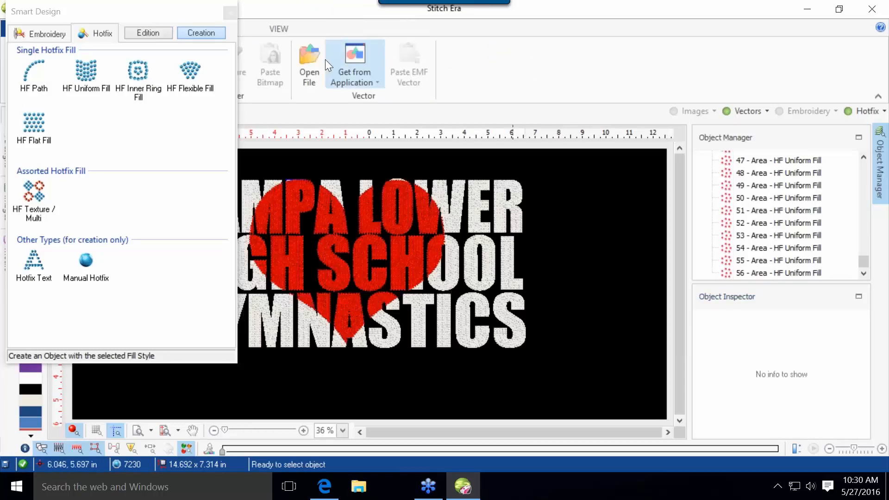
click(230, 14)
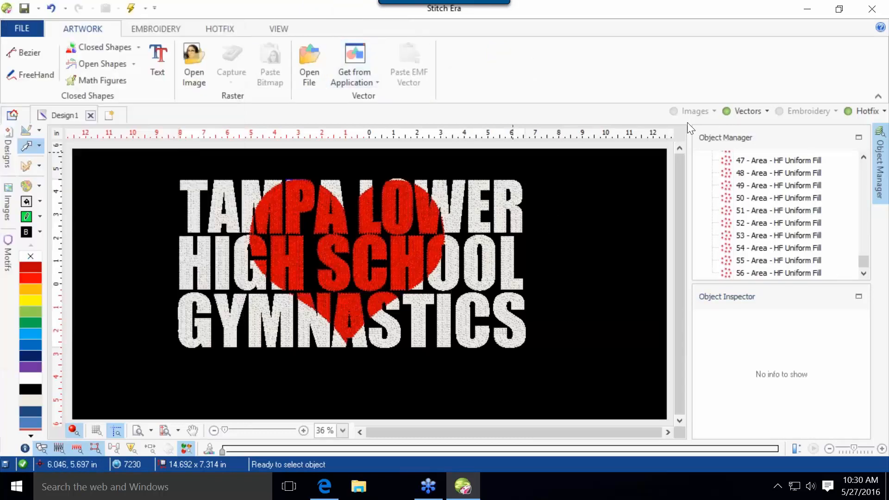
click(742, 107)
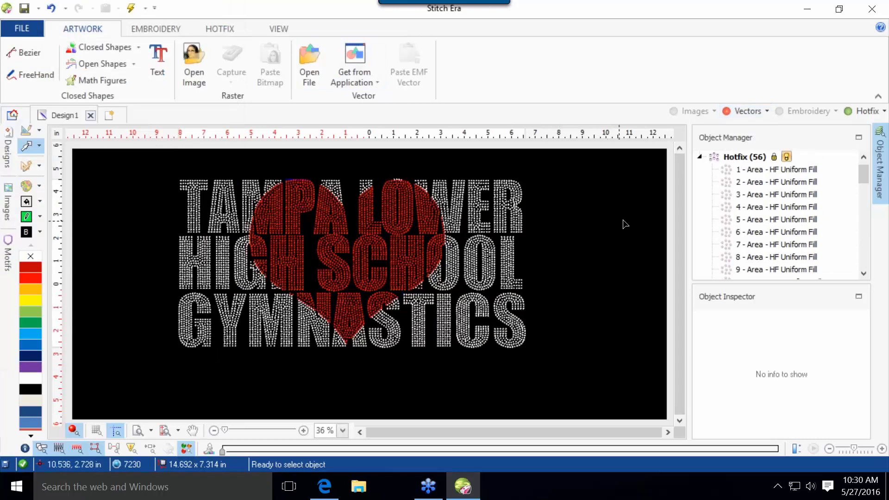
Set the margin of the red heart fills 34 through 56 to 12 pts.
double_click(765, 170)
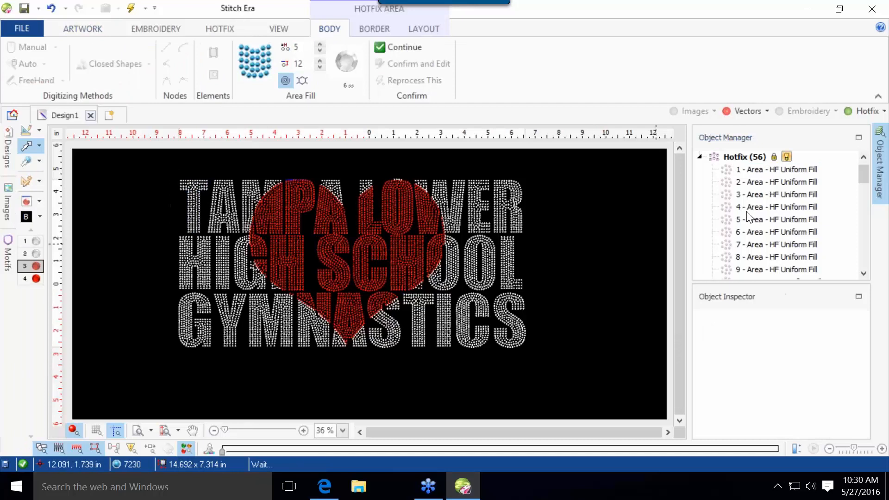
drag(863, 176, 827, 234)
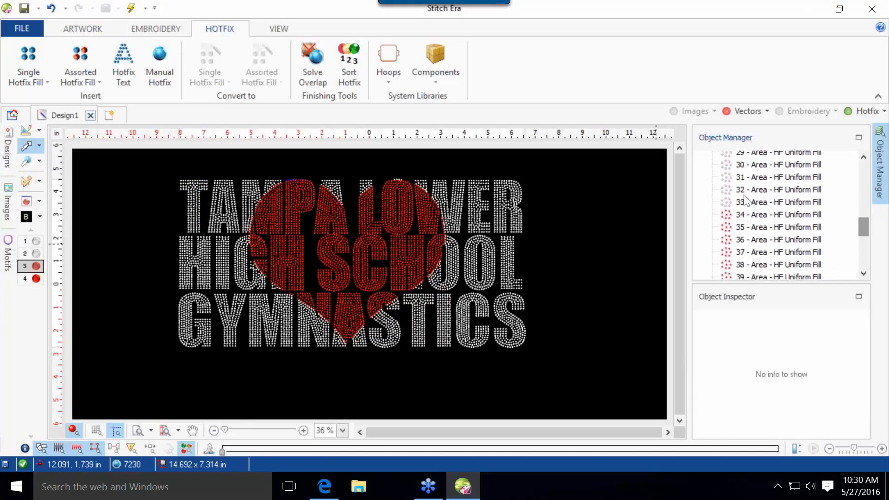
double_click(758, 214)
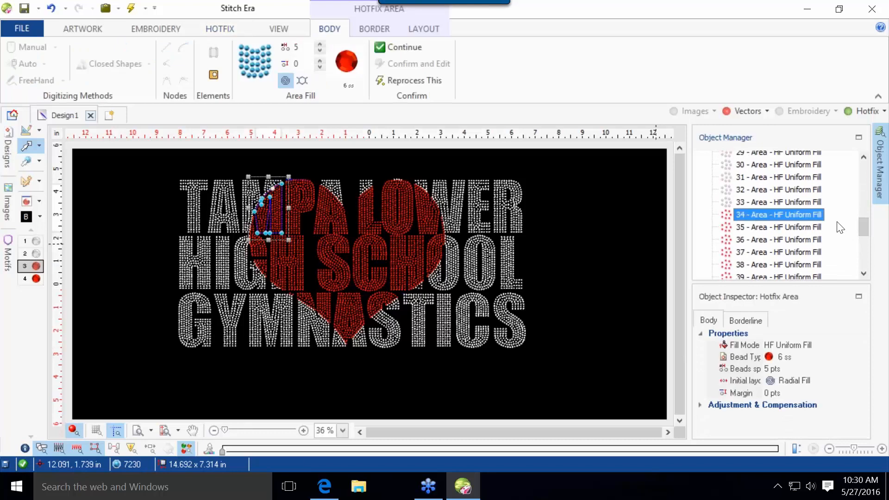
drag(864, 227, 861, 264)
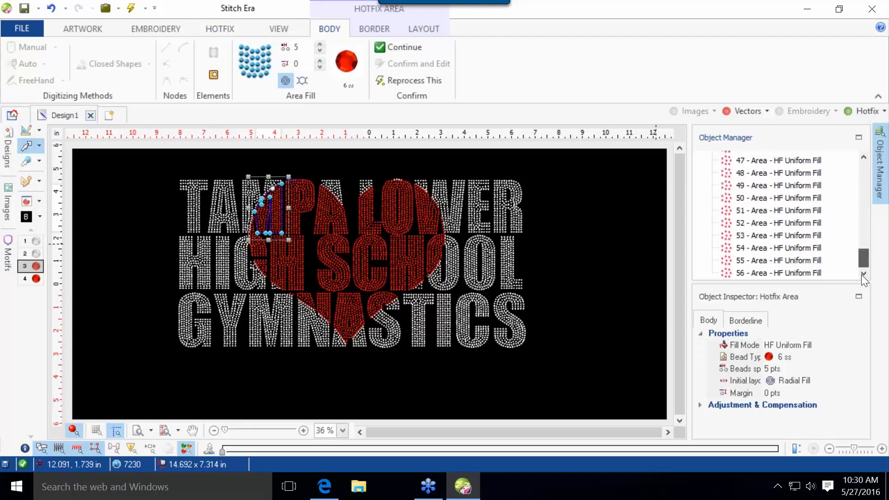
shift+click(794, 273)
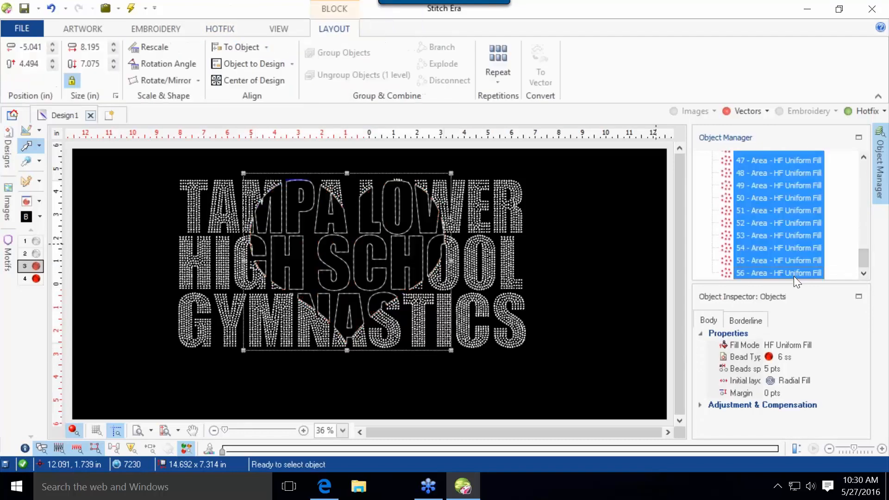
click(775, 394)
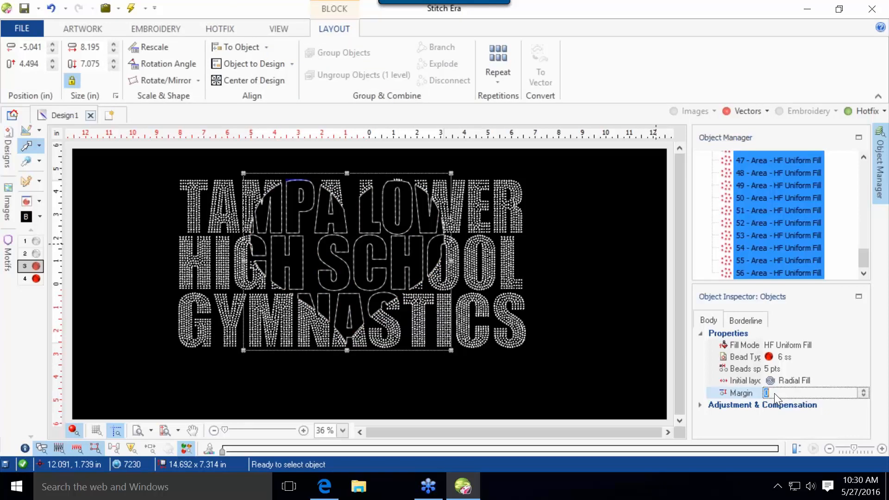
text(12)
key(Return)
click(599, 291)
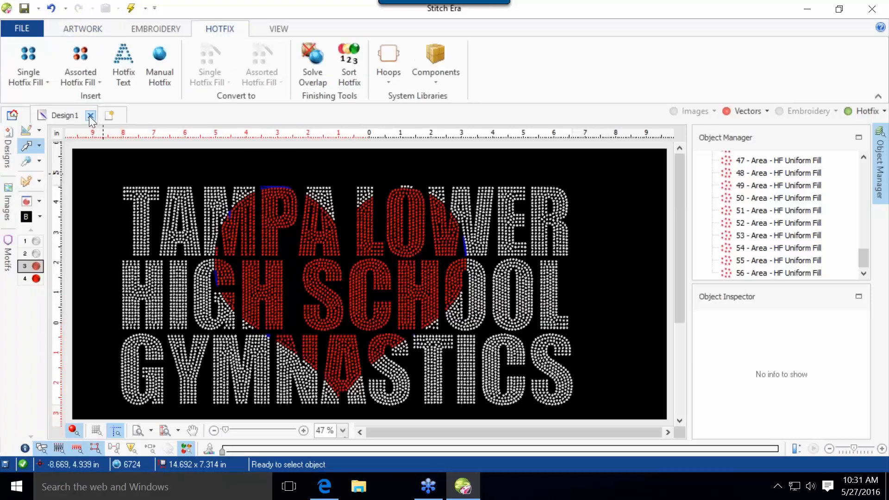
Start a new design and insert the first Memorial Day clip art image with stars and a red swoosh.
click(109, 116)
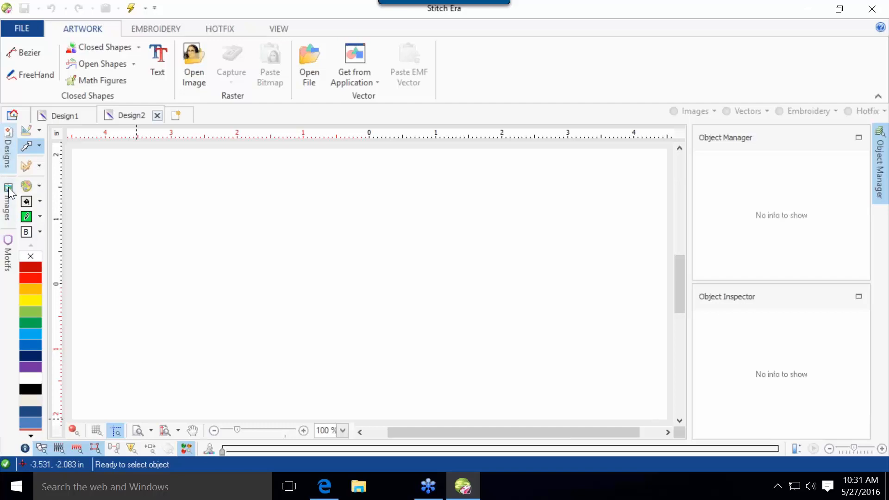
mouse_move(4, 204)
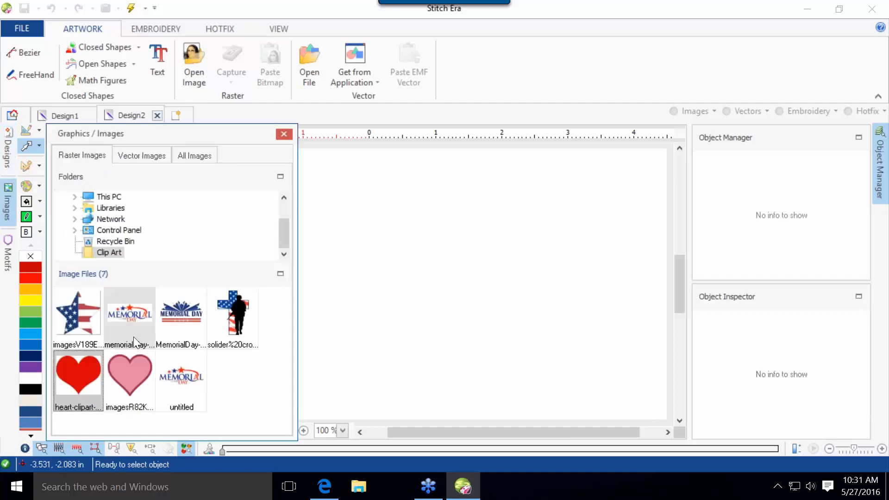
drag(131, 325, 428, 243)
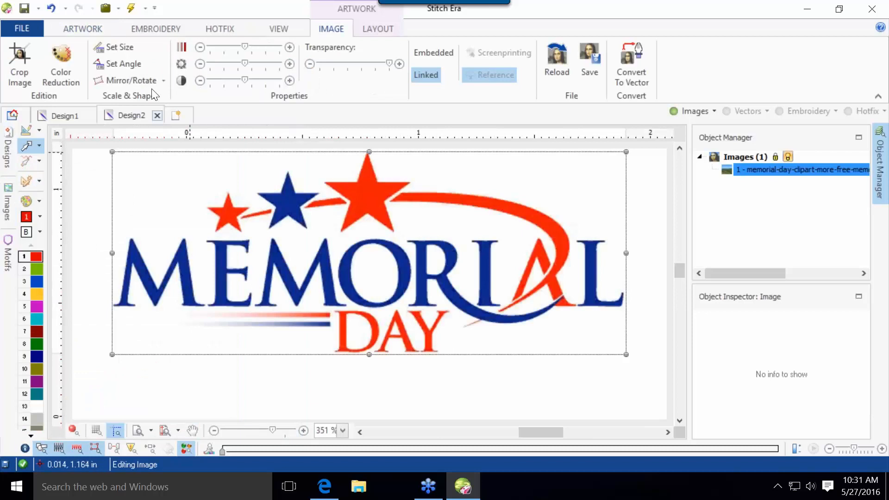
Resize the Memorial Day image proportionally to a width of 8.5 in.
click(380, 27)
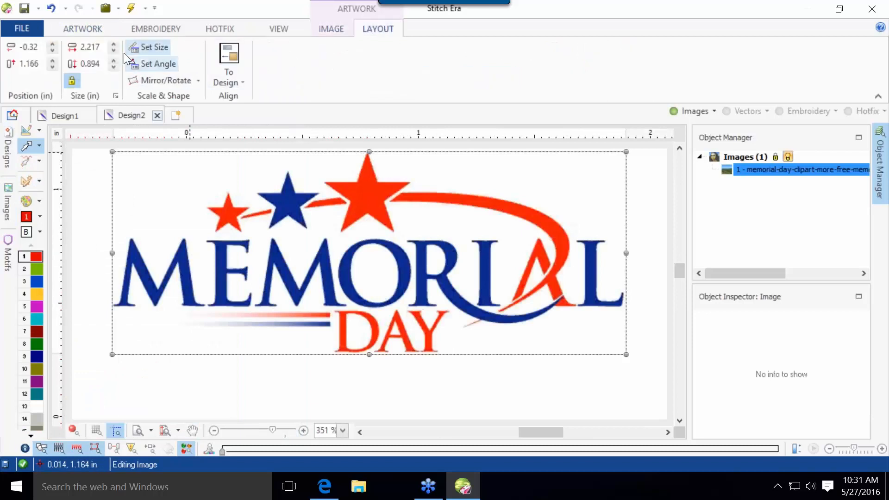
double_click(93, 50)
text(8.5)
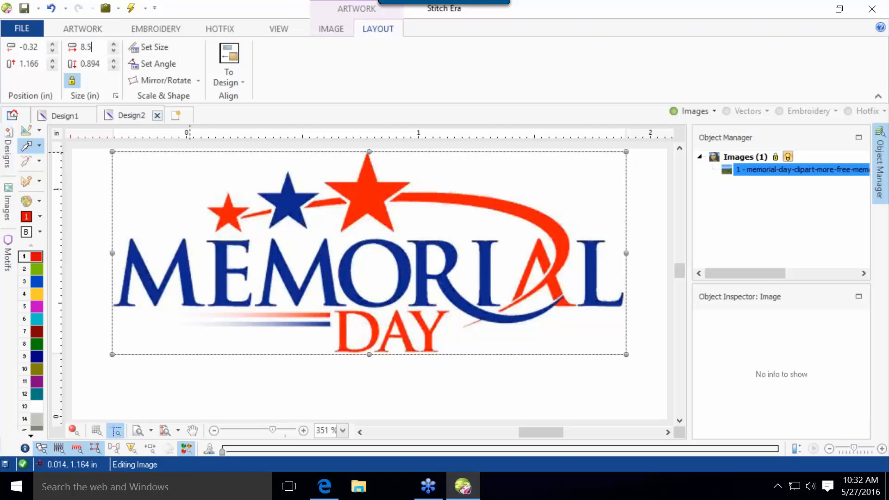
key(Return)
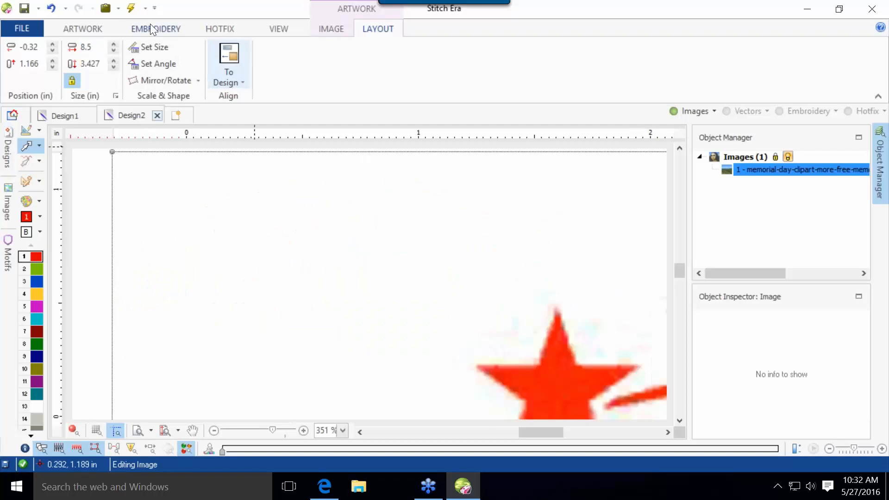
Reduce the Memorial Day image to 3 colors with the color filter and accept the filtered image.
click(74, 27)
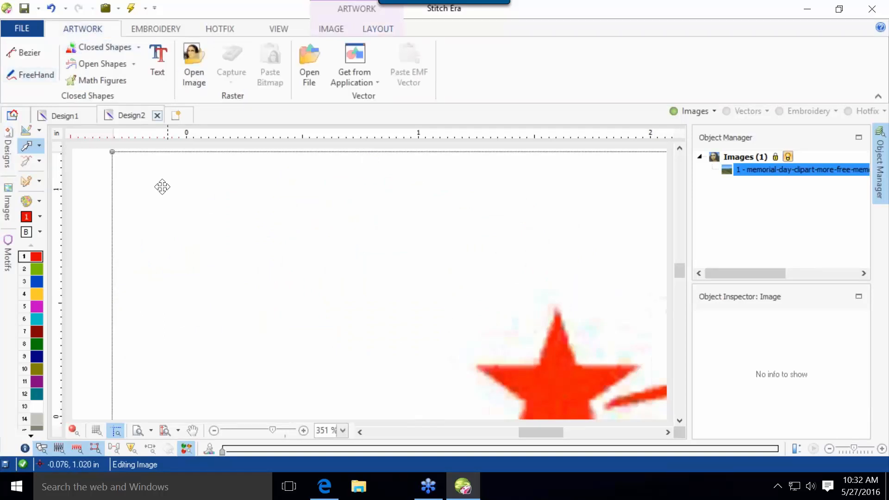
click(97, 200)
click(184, 229)
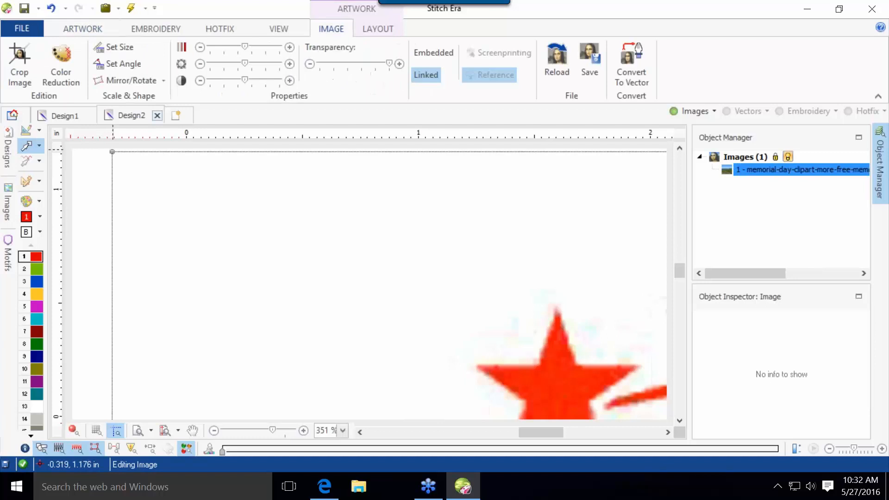
click(51, 81)
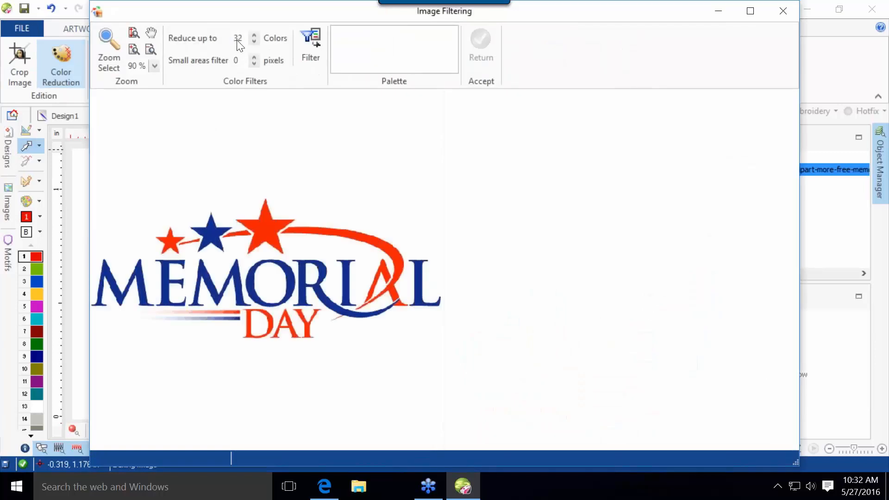
double_click(238, 39)
text(3)
key(Return)
click(475, 51)
scroll(492, 215, down, 3)
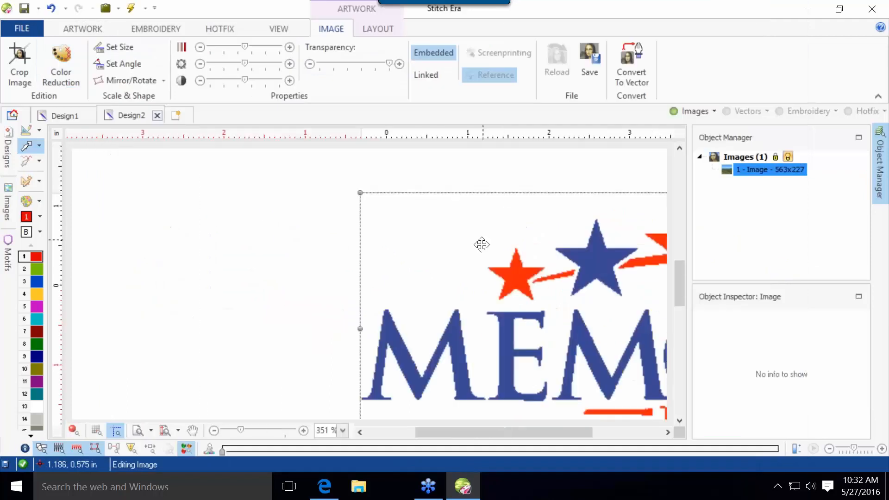
drag(537, 273, 495, 236)
click(614, 241)
scroll(448, 241, up, 3)
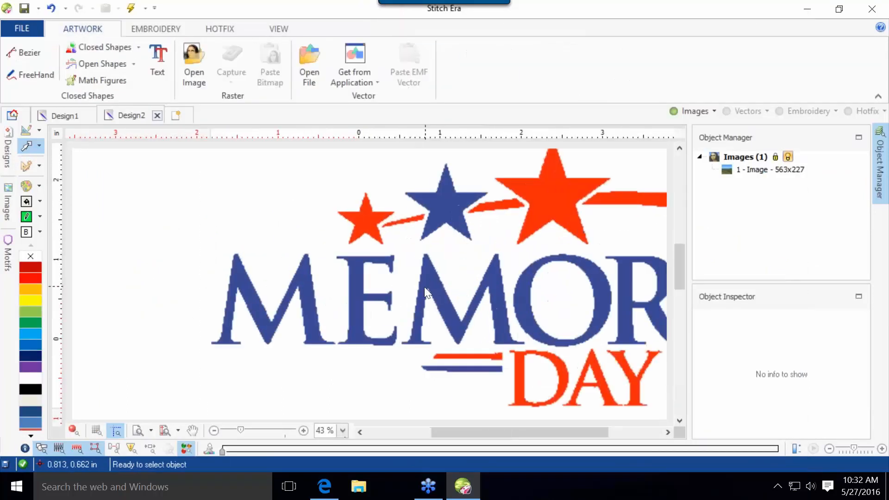
scroll(431, 296, up, 3)
scroll(439, 287, down, 3)
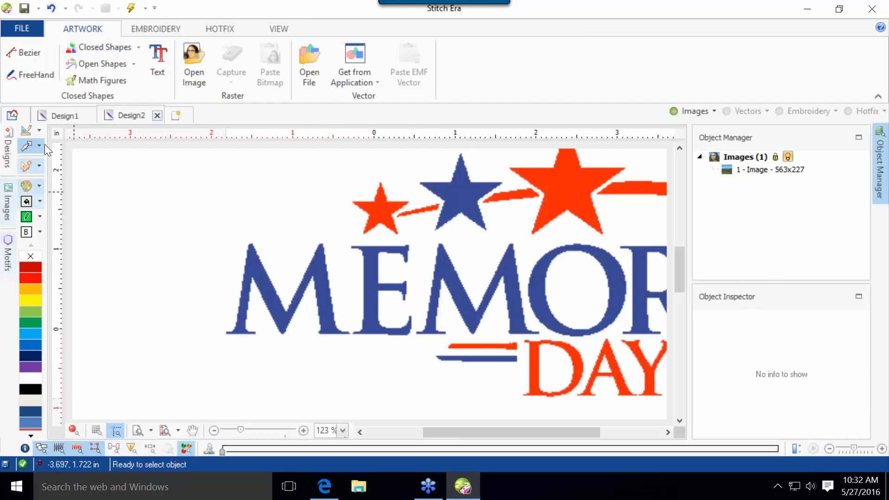
scroll(505, 320, down, 3)
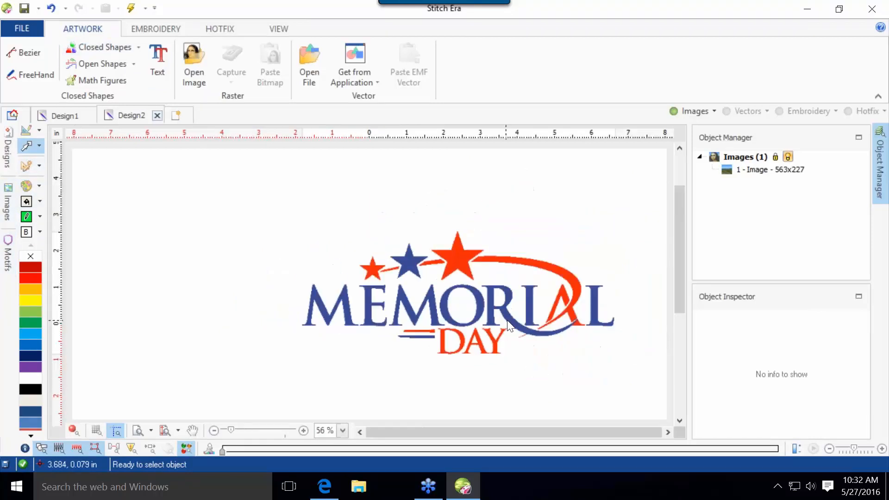
Autotrace the first M of MEMORIAL as a uniform hotfix fill with blue 6 ss beads.
scroll(563, 301, up, 3)
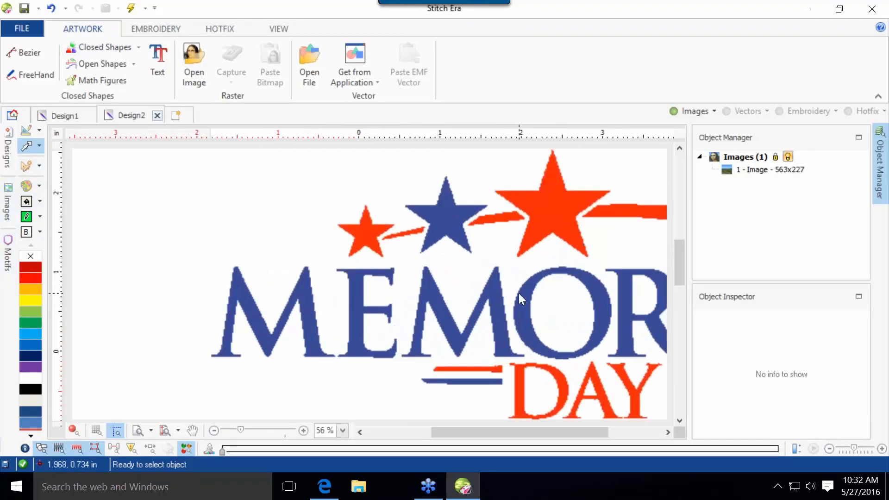
click(221, 30)
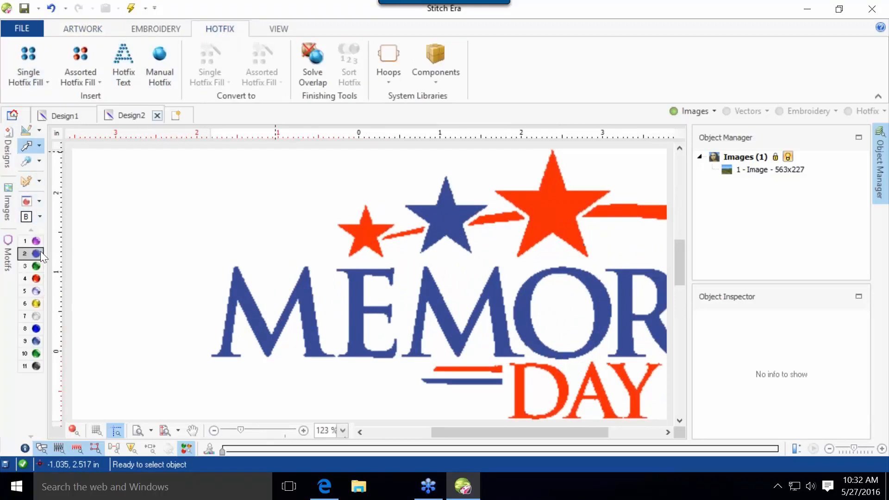
click(33, 59)
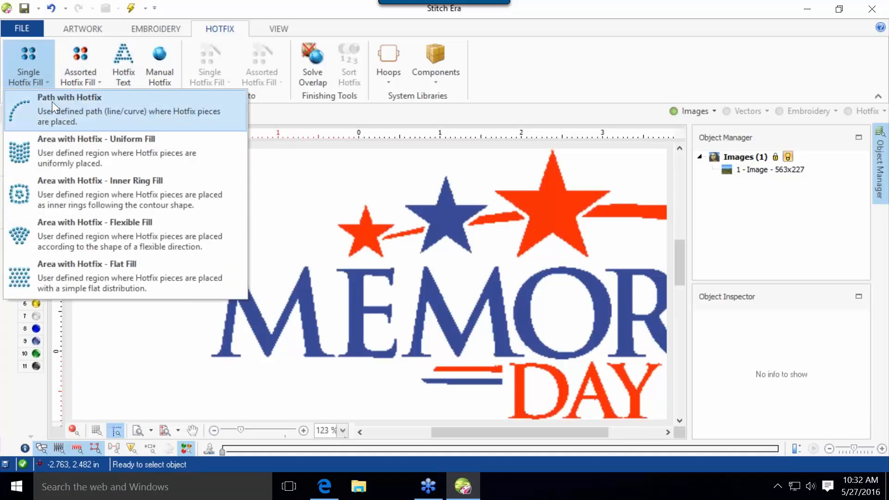
click(54, 144)
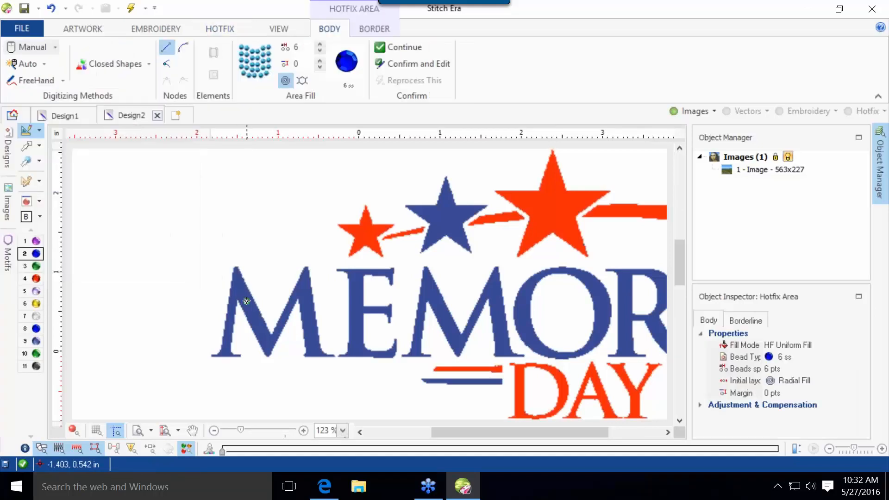
click(33, 62)
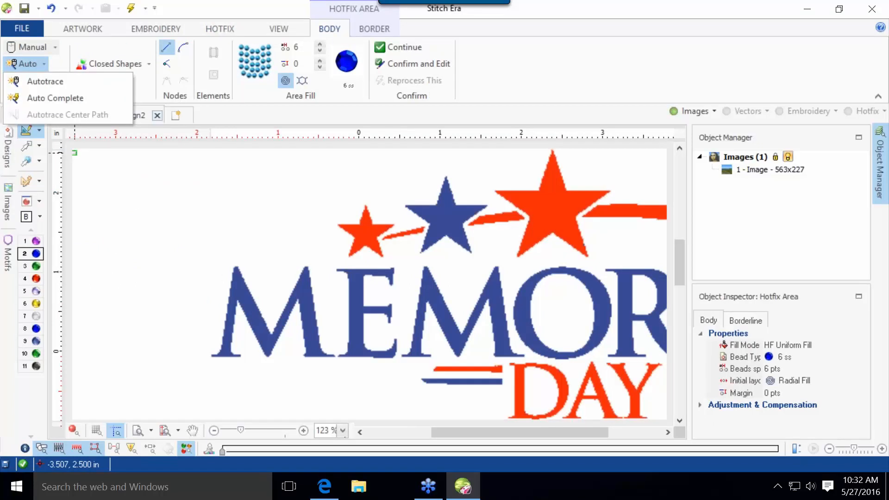
click(43, 82)
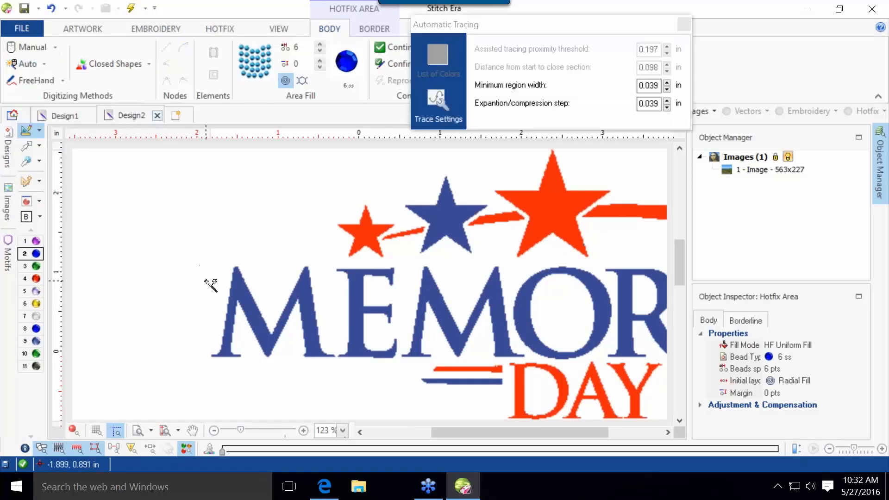
click(249, 295)
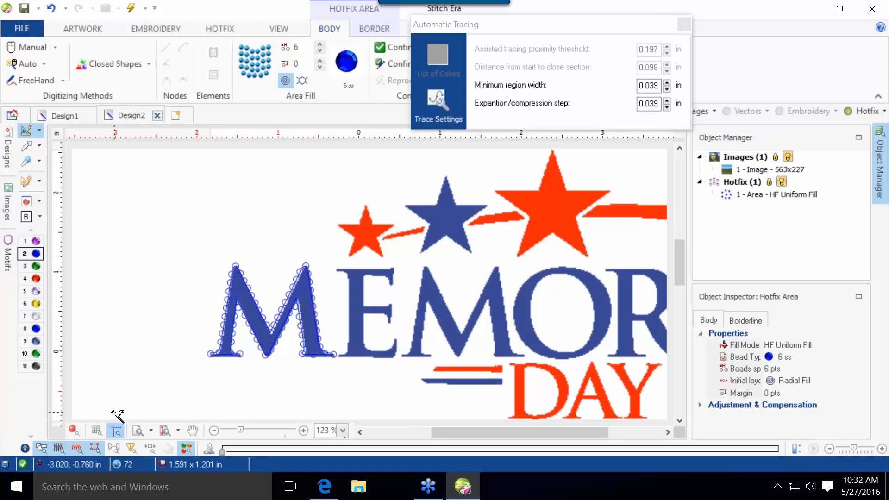
Show the rhinestones in realistic view and hide the Memorial Day image.
click(74, 431)
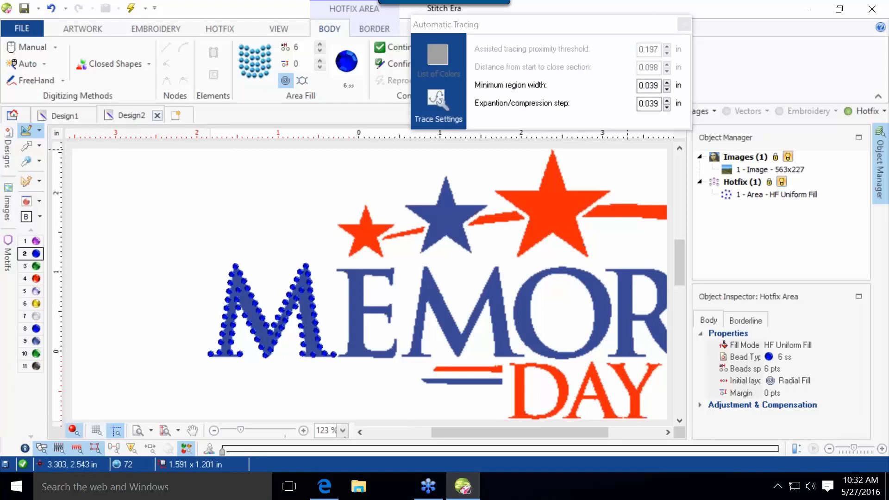
click(702, 110)
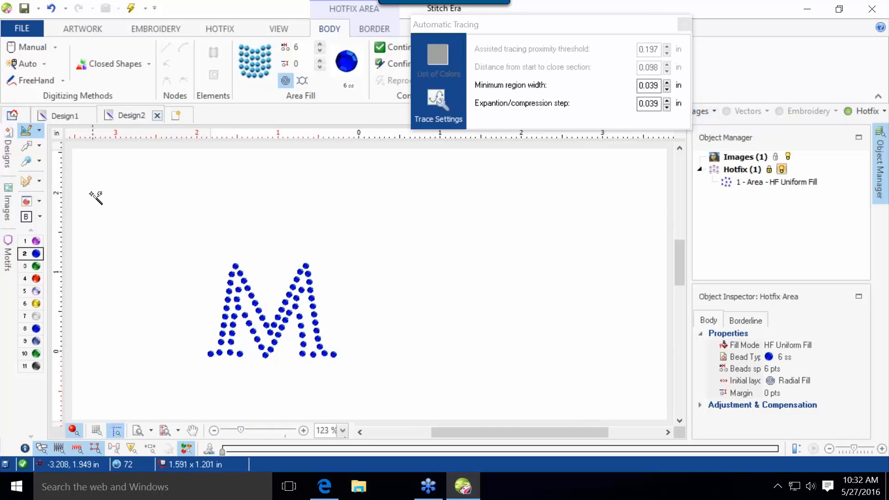
Switch the M's uniform fill to the non-radial initial layout and deselect it.
click(26, 146)
click(263, 293)
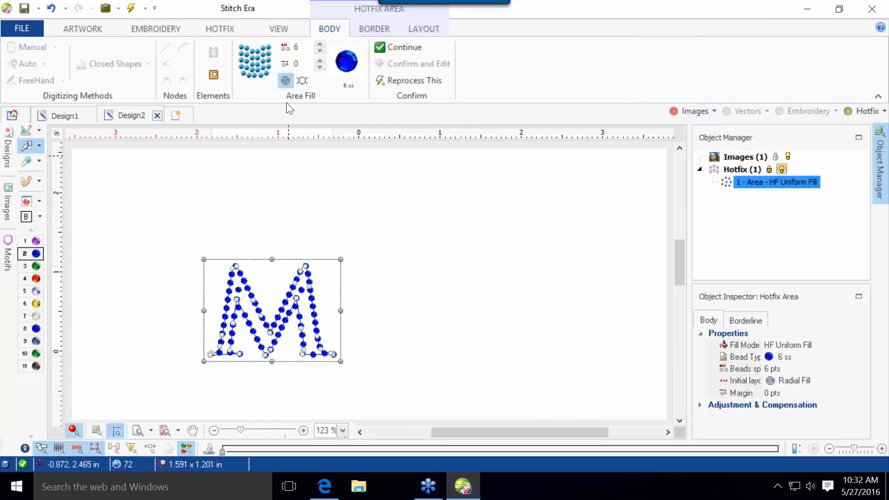
click(302, 81)
click(208, 216)
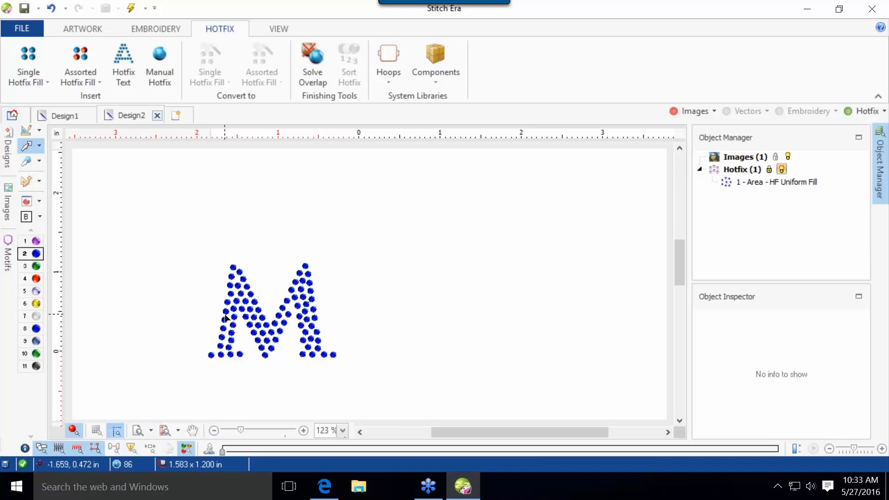
Delete the M's rhinestone fill and show the Memorial Day image again.
click(241, 327)
key(Delete)
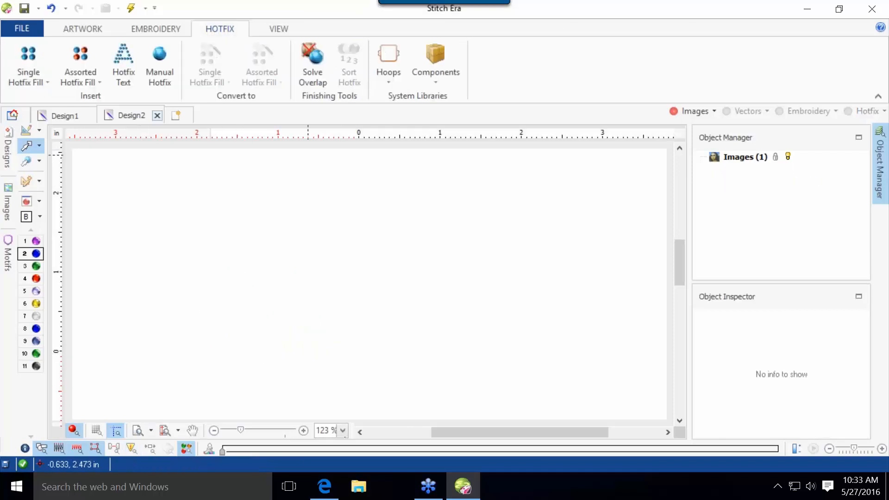
click(688, 113)
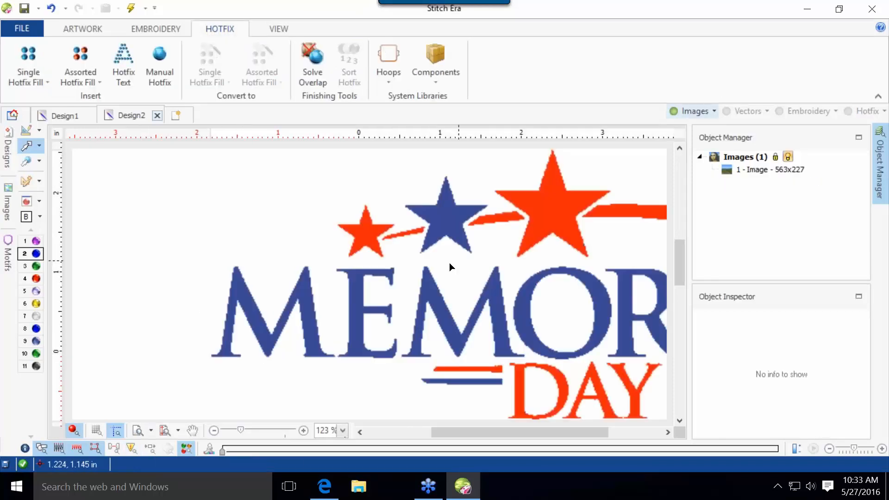
Manually digitize a blue 6 ss hotfix path about 0.44 in wide along the first M's lower-left serif.
click(36, 59)
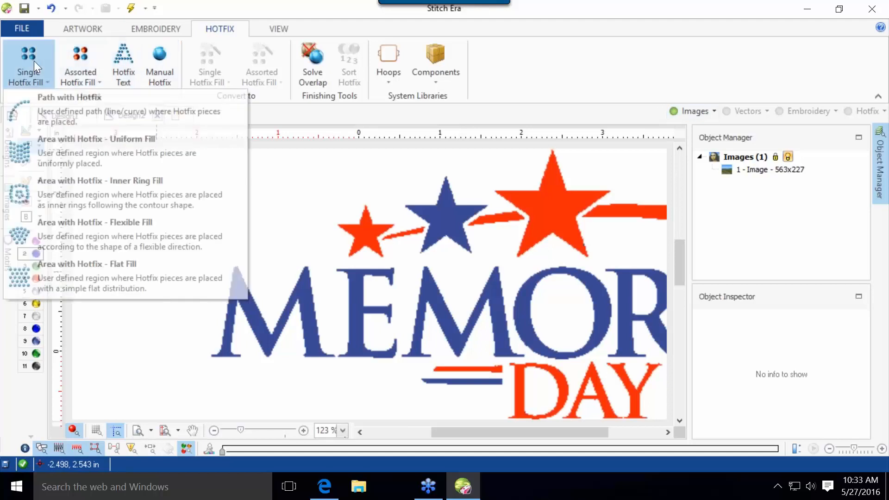
click(46, 120)
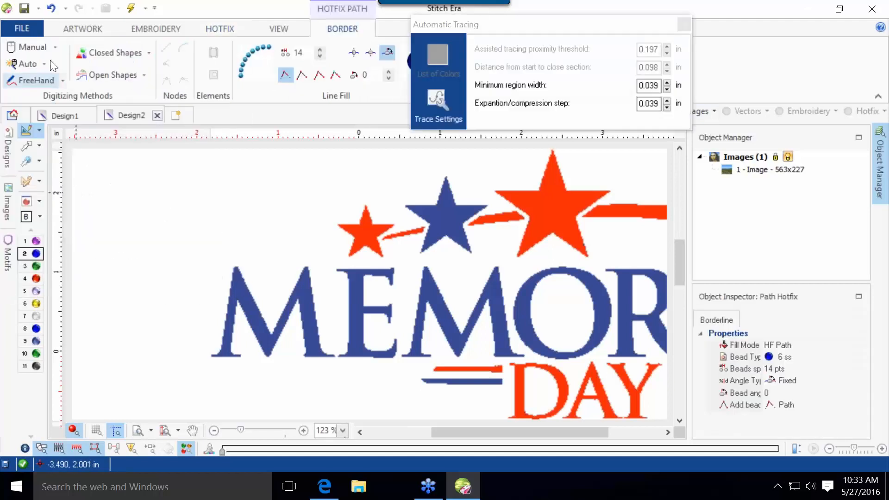
click(42, 43)
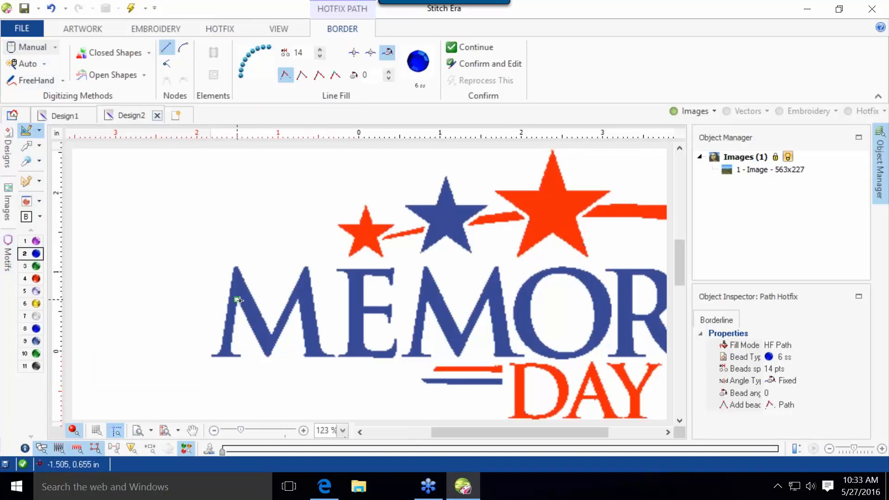
scroll(183, 318, up, 3)
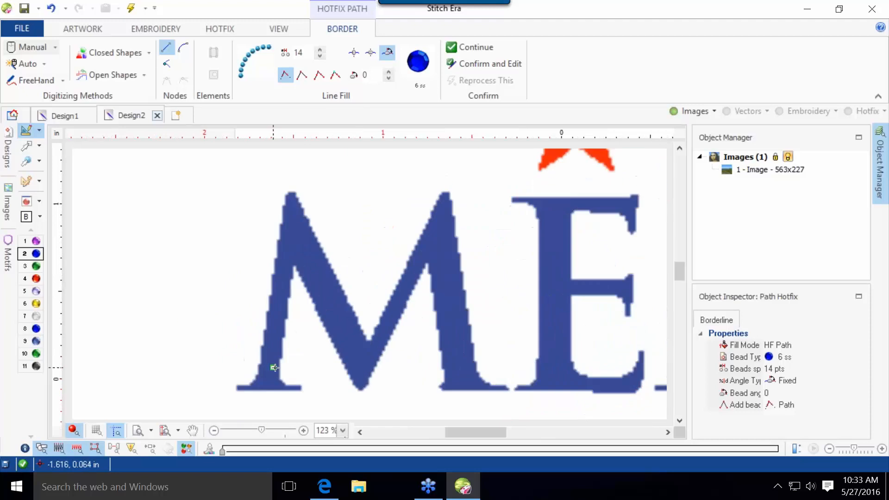
click(236, 387)
click(300, 388)
right_click(293, 390)
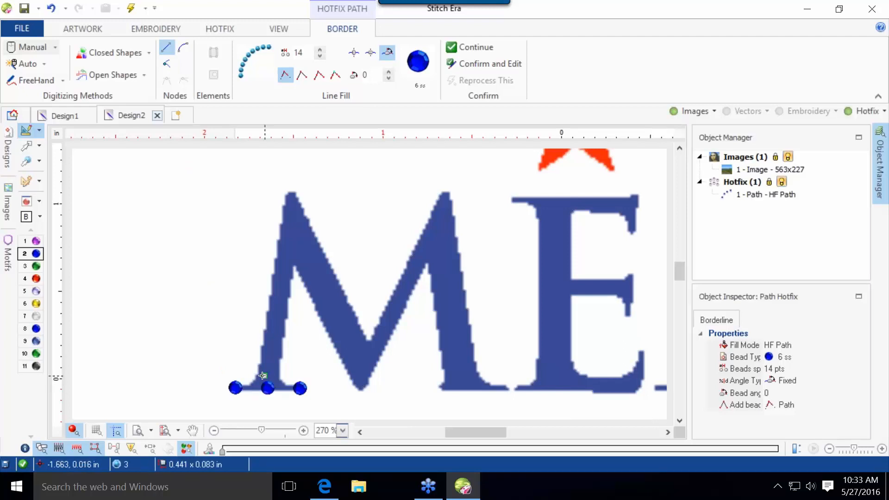
Set the bead spacing of the M's serif path to 3 pts.
click(37, 149)
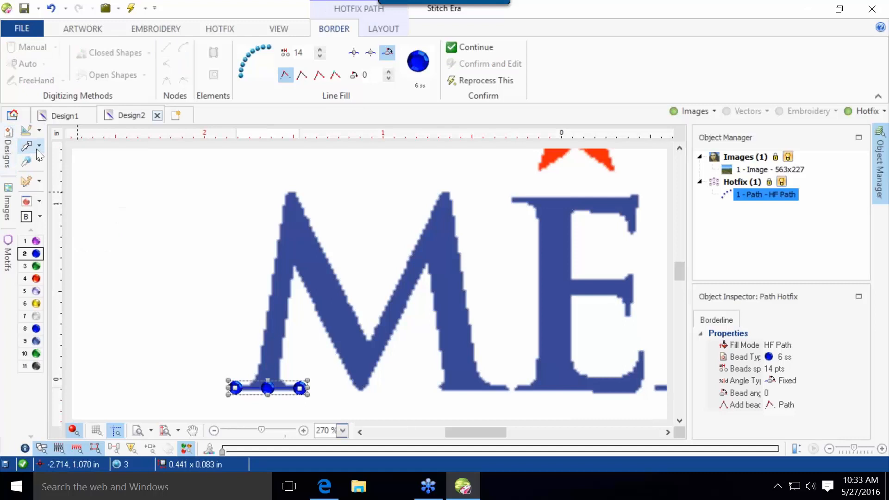
click(298, 52)
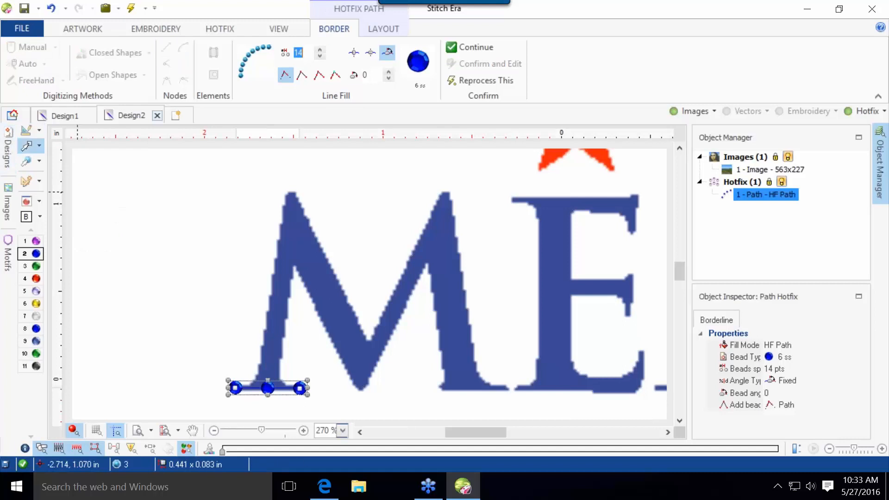
key(Return)
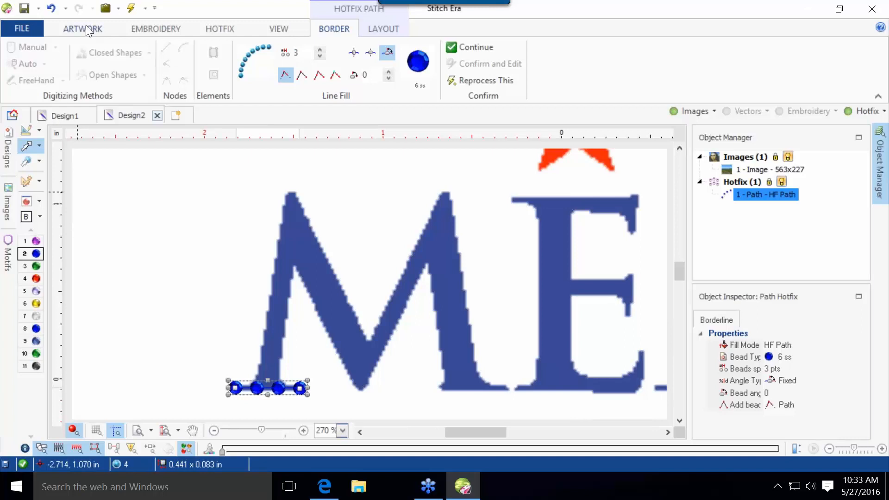
Add a straight blue 6 ss hotfix path with 3 pts bead spacing up the M's thin left stem.
click(215, 29)
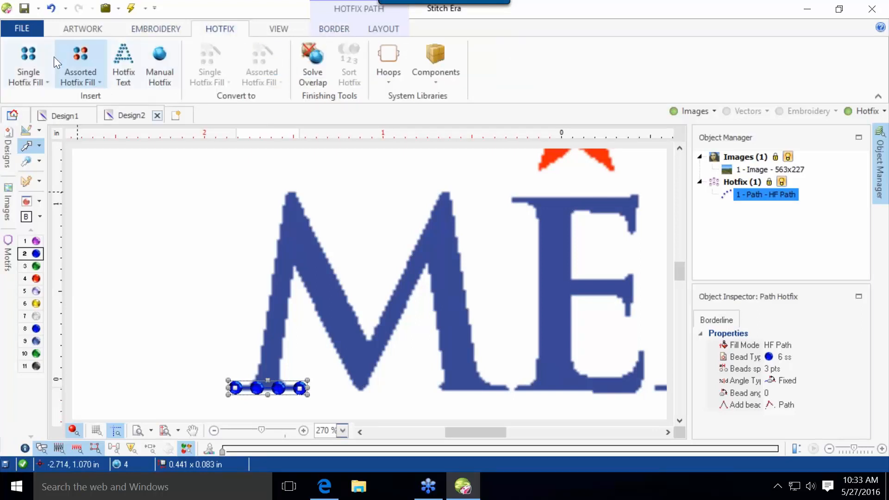
click(36, 53)
click(58, 104)
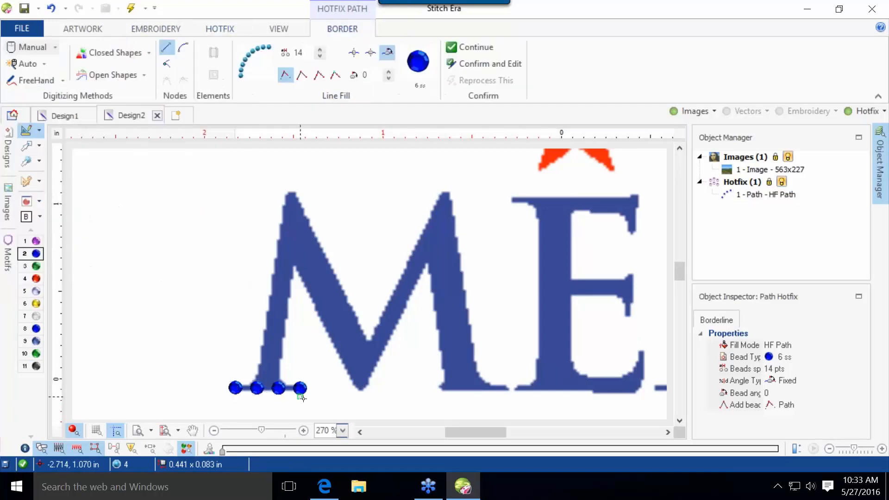
double_click(306, 51)
text(3)
key(Return)
click(267, 369)
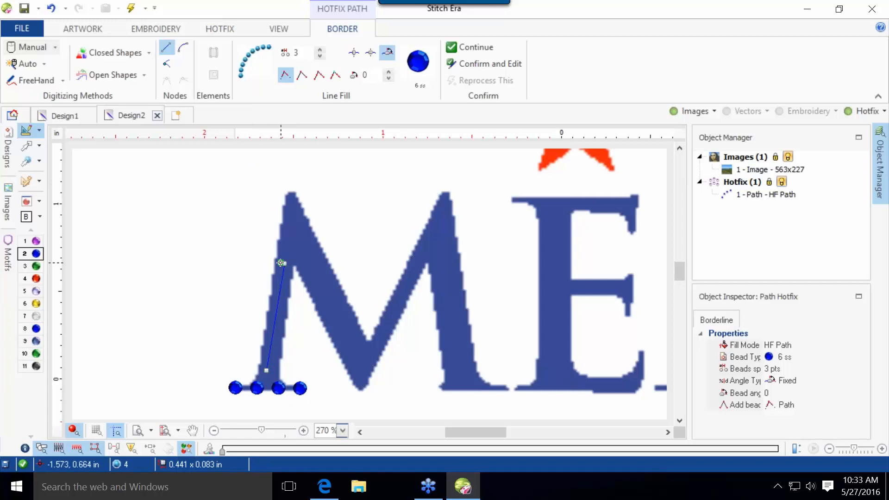
click(281, 262)
key(Return)
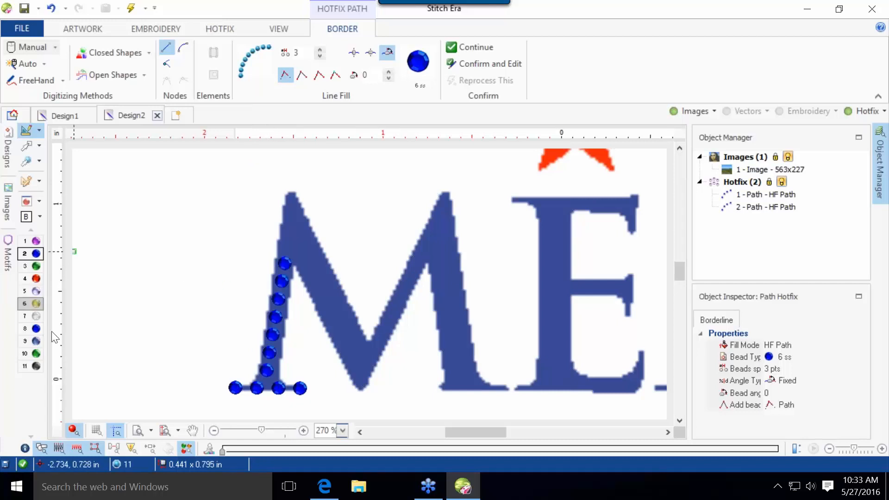
Add a blue 10 ss hotfix path with 4 pts bead spacing down the M's thick left diagonal.
click(35, 329)
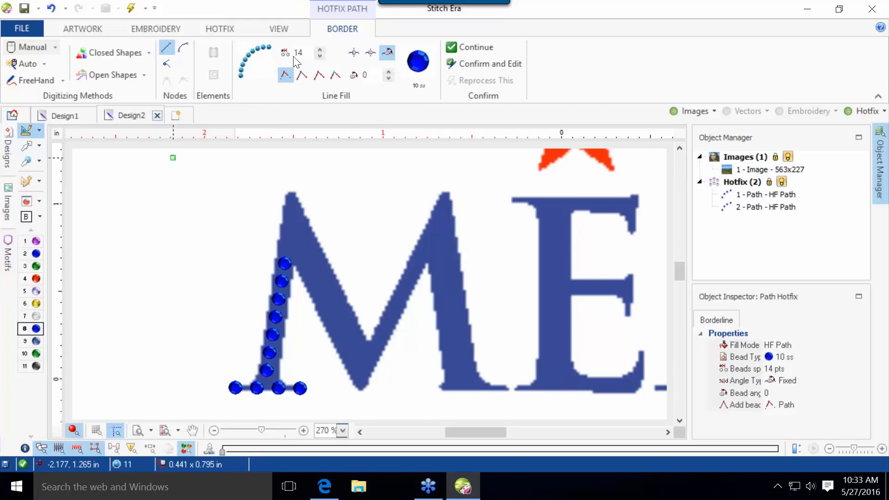
text(4)
key(Return)
click(286, 222)
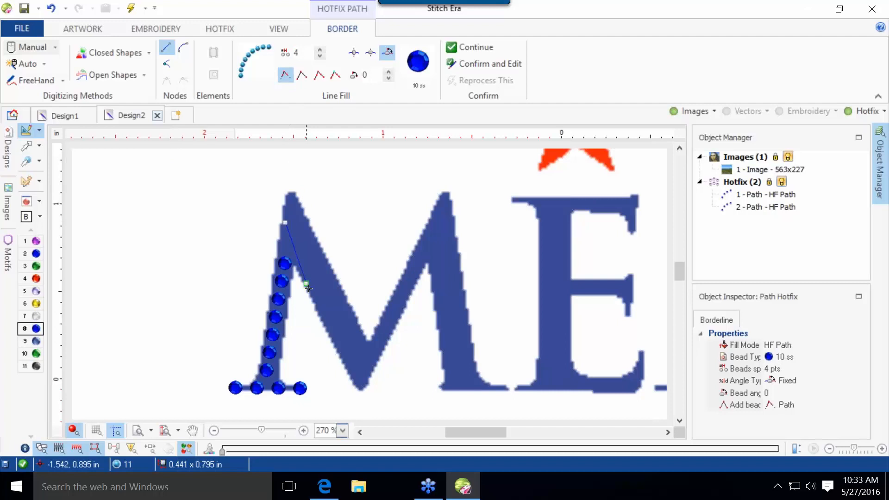
double_click(362, 362)
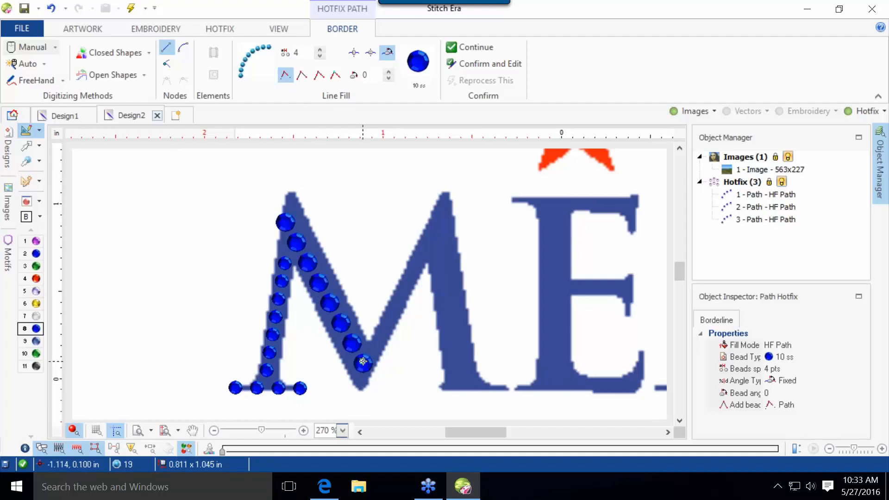
Add a blue 6 ss hotfix path with 3 pts bead spacing up the M's thin right diagonal.
click(39, 255)
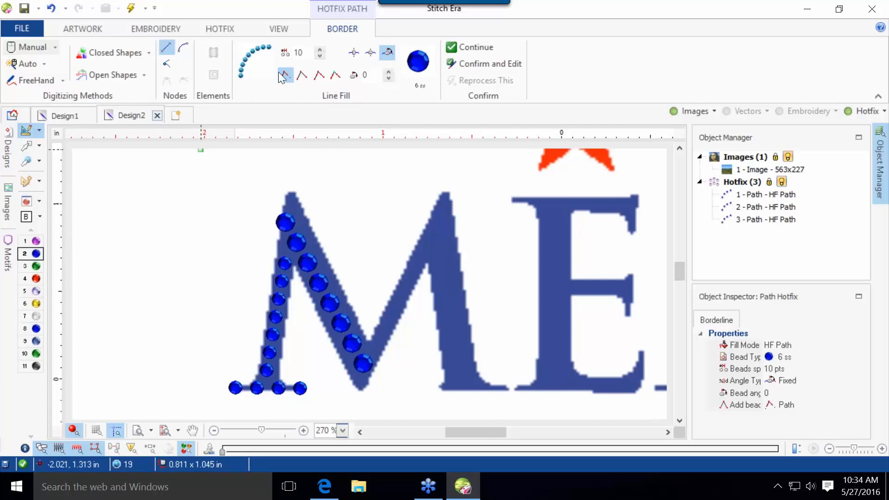
double_click(303, 54)
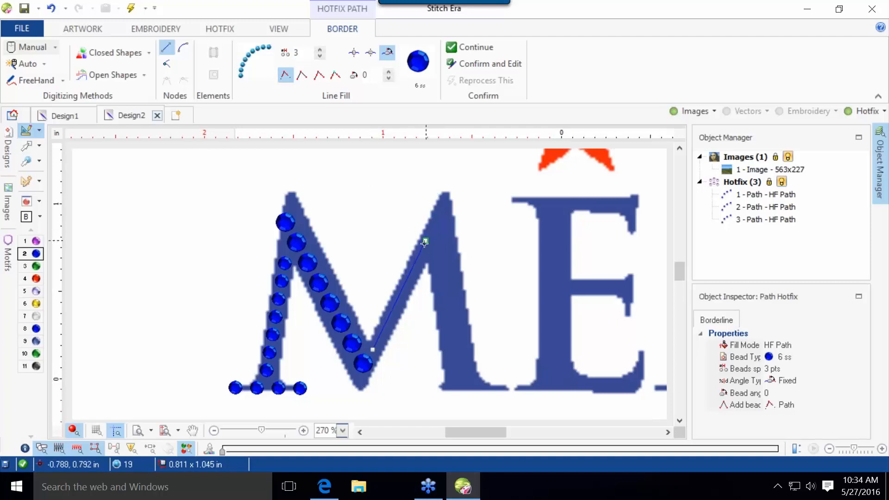
click(418, 257)
key(Return)
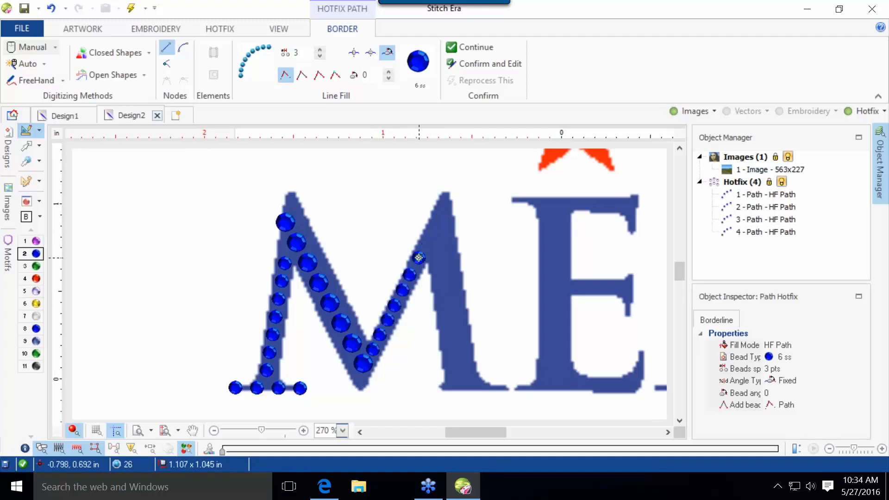
Add a straight blue 10 ss hotfix path with 4 pts bead spacing down the M's thick right stem.
click(418, 63)
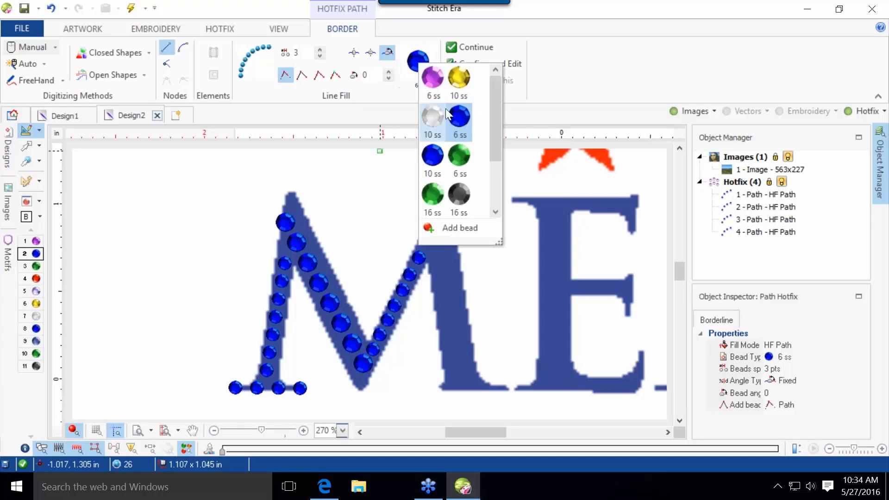
click(434, 156)
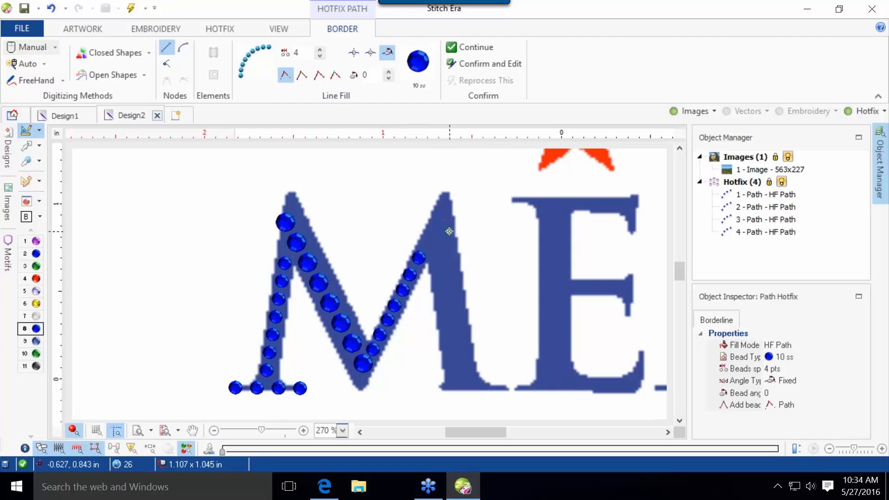
click(461, 369)
key(Return)
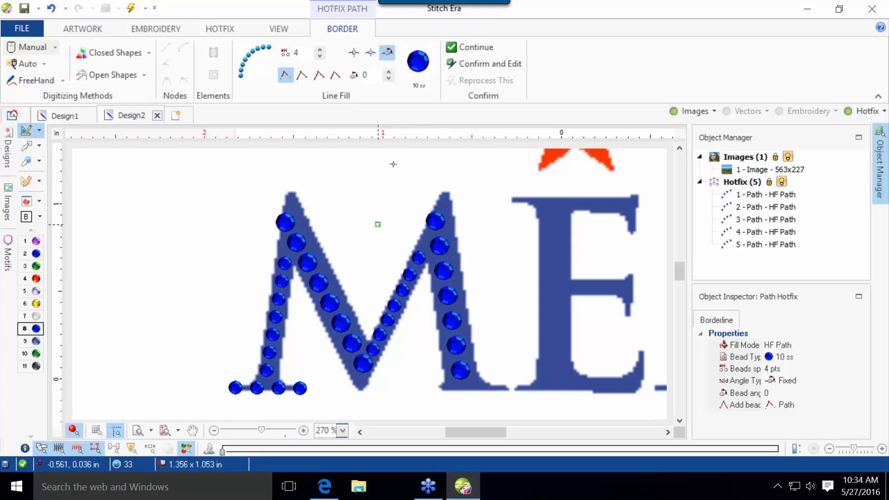
Add a horizontal blue 6 ss hotfix path with 3 pts bead spacing along the serif under the M's right stem.
click(419, 58)
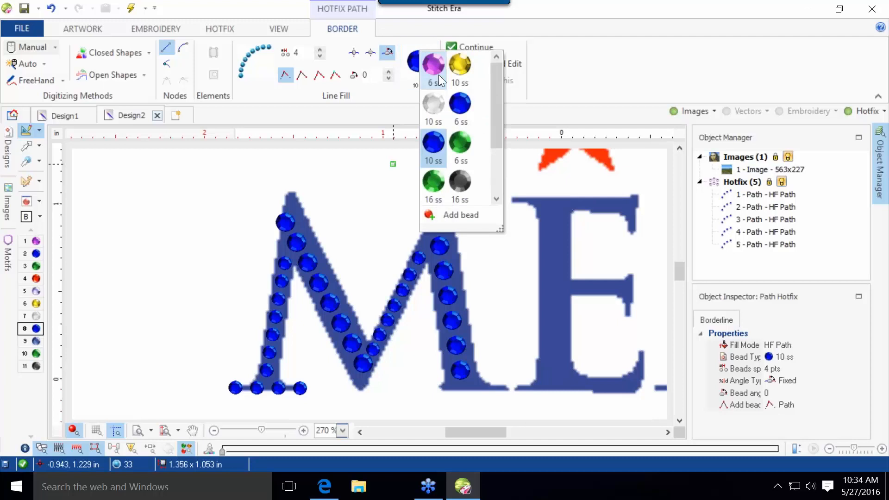
click(458, 106)
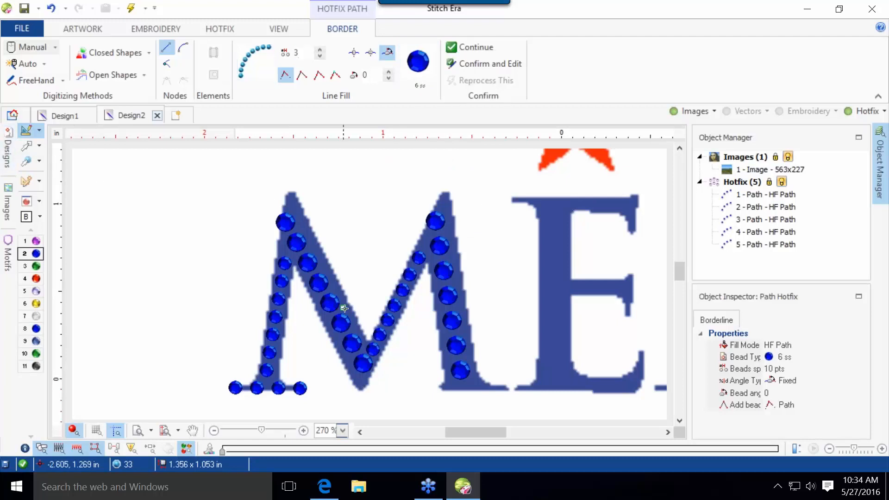
click(440, 386)
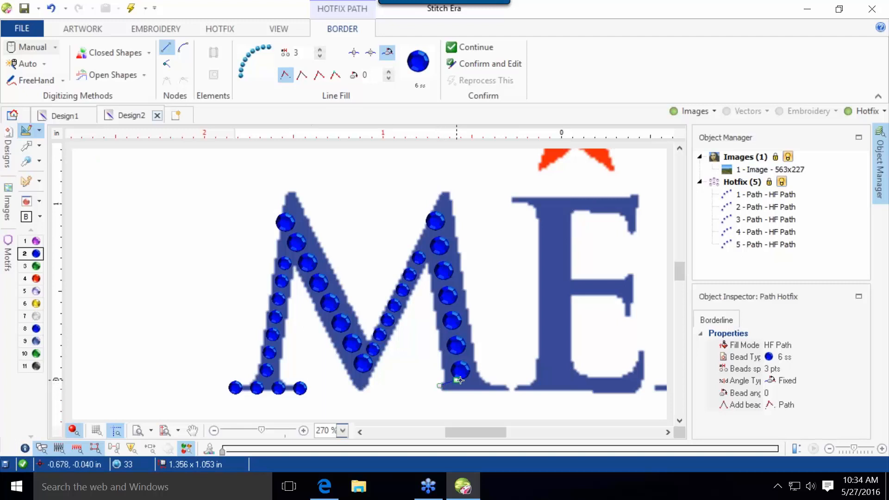
click(504, 389)
right_click(504, 389)
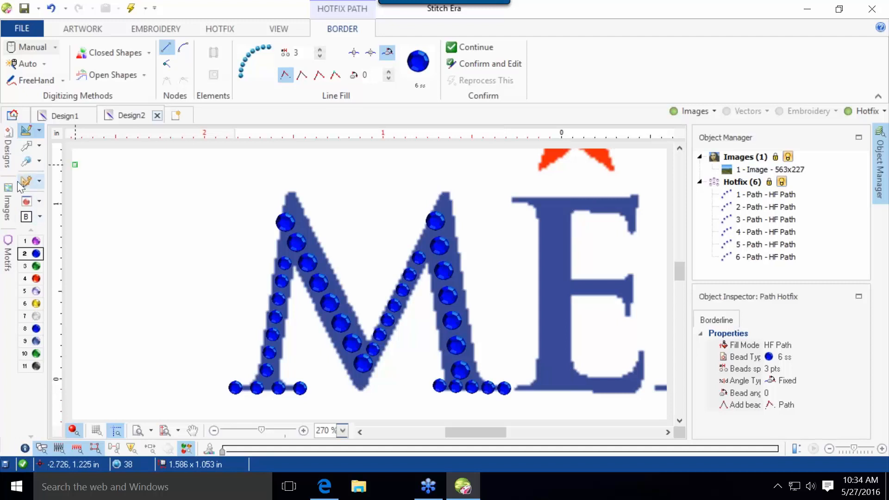
Place a single manual blue 6 ss hotfix bead at the tip of the M's left peak.
click(210, 28)
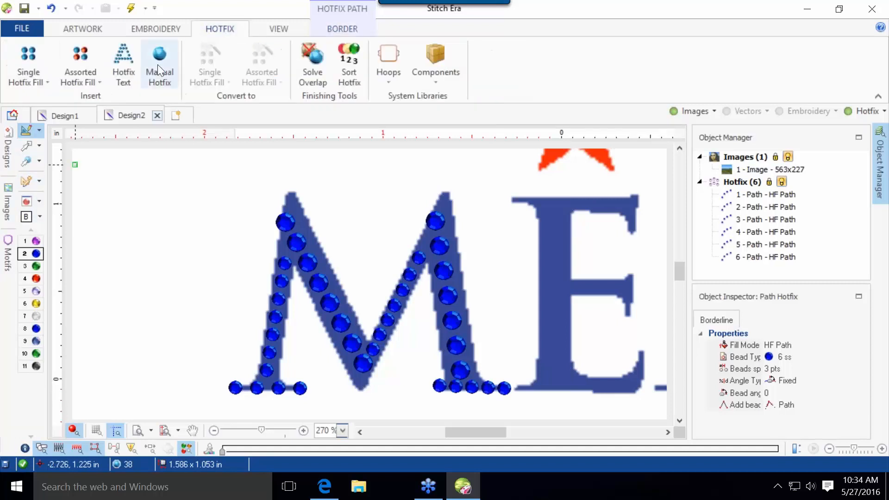
click(155, 65)
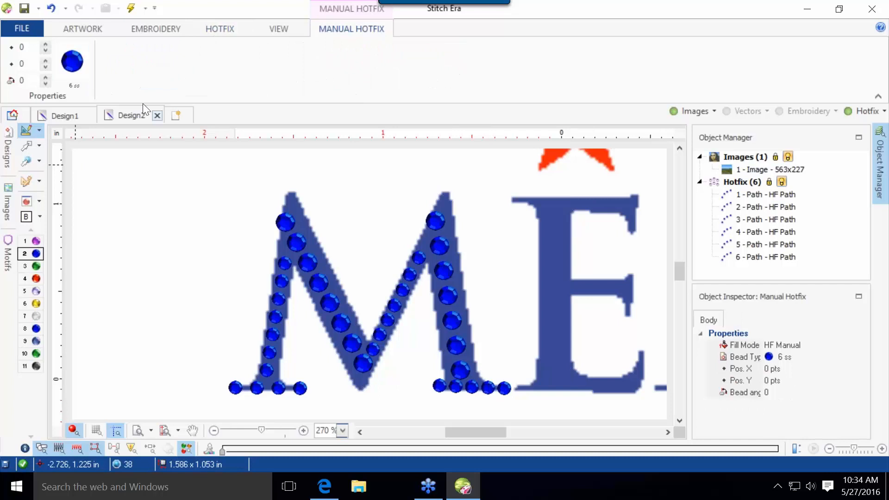
scroll(275, 231, up, 3)
click(319, 207)
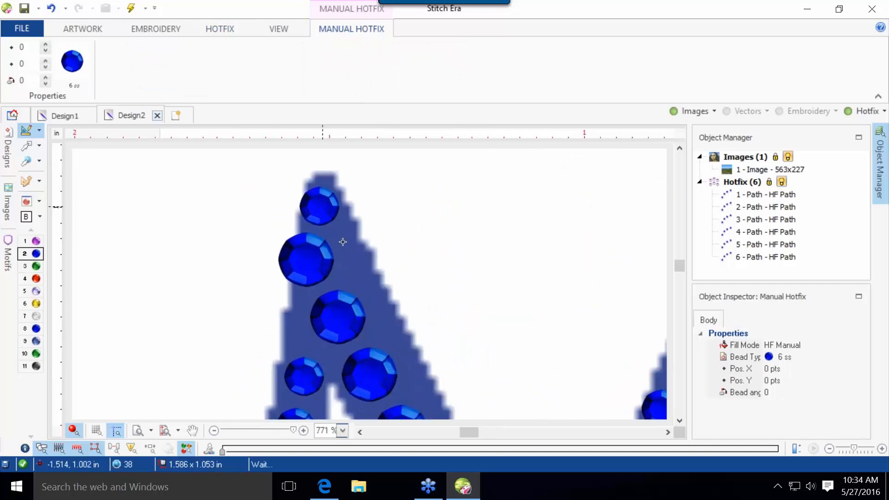
Hide the clip art image to inspect the M's rhinestones on their own, and show the image again.
scroll(354, 327, down, 3)
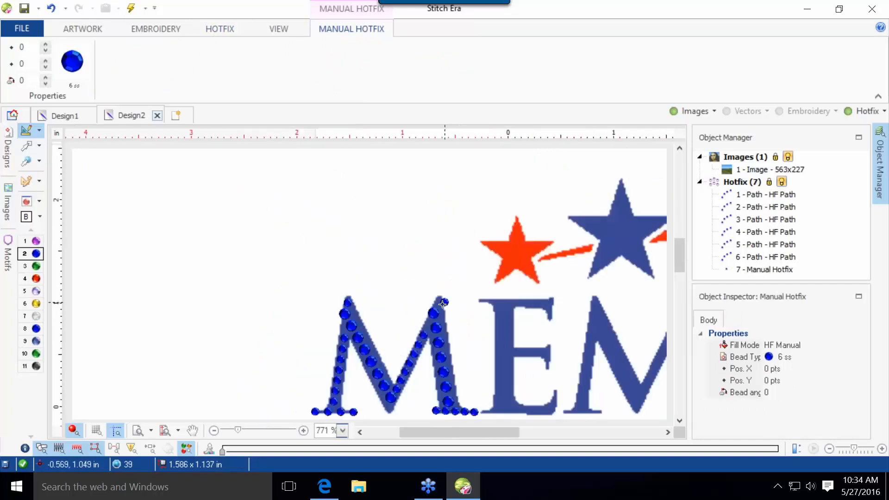
scroll(436, 302, down, 5)
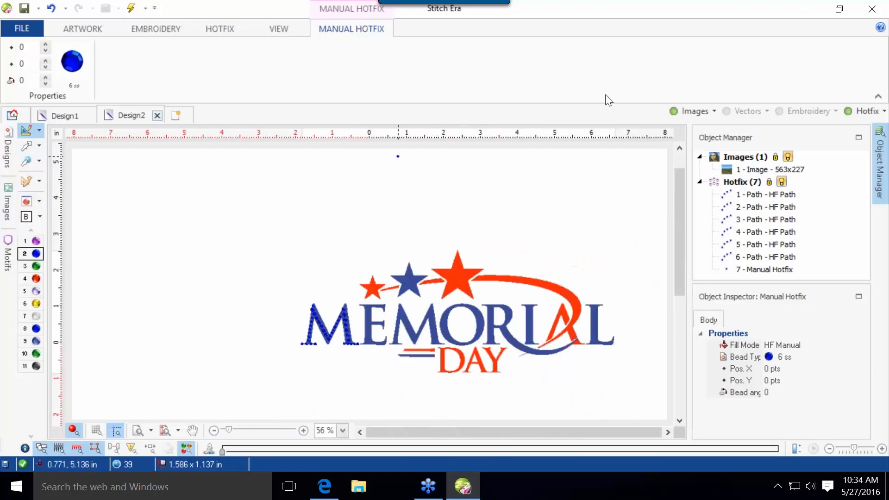
click(690, 111)
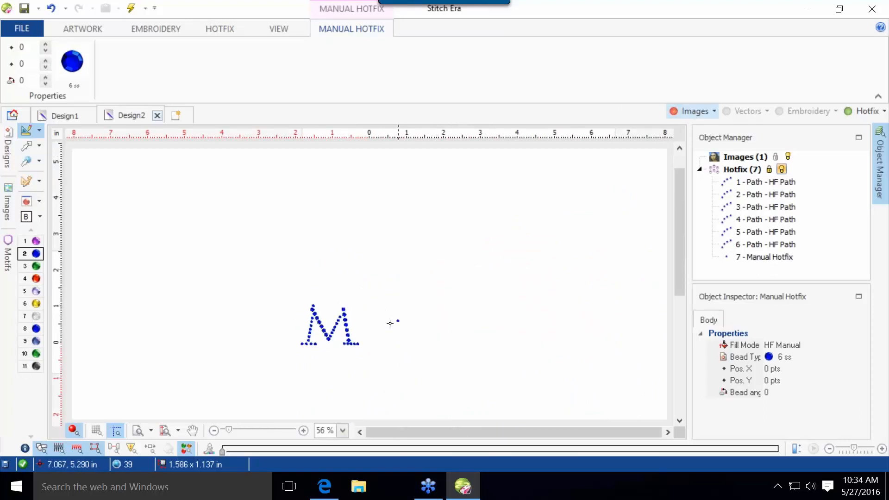
scroll(361, 329, up, 2)
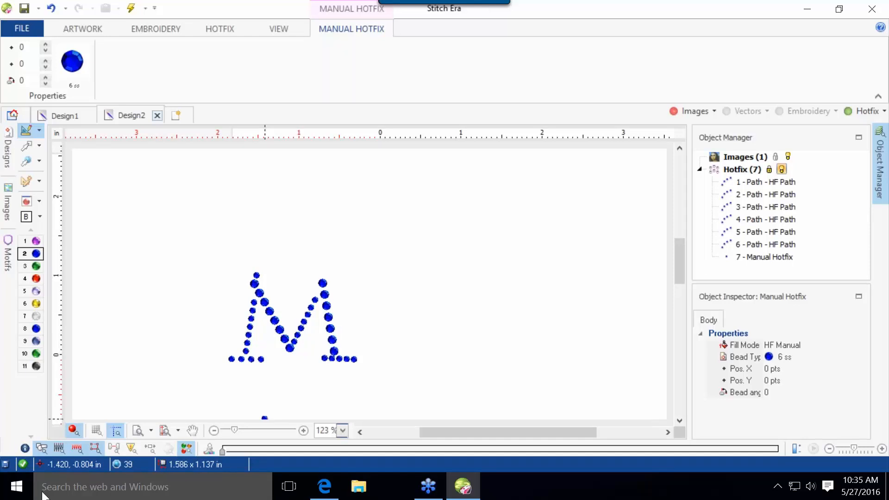
click(684, 111)
Add a blue 6 ss hotfix path with 3 pts bead spacing from the E's upper serif tip along its top arm.
scroll(384, 298, up, 3)
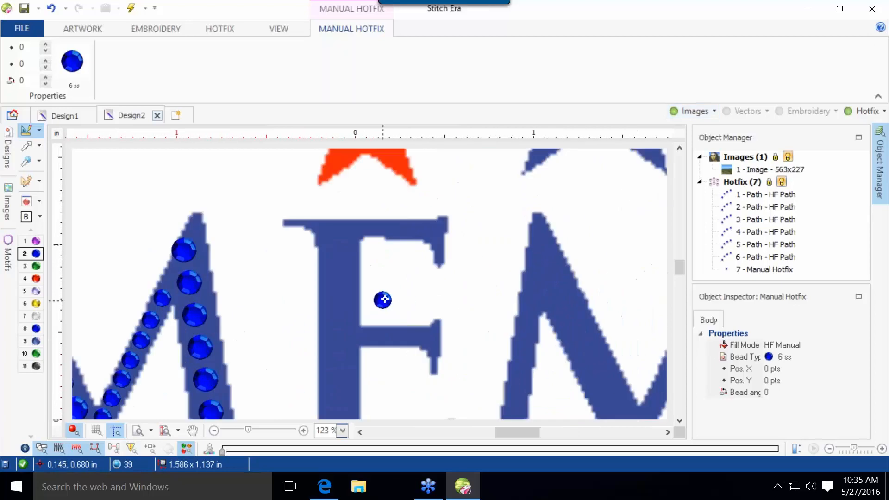
scroll(385, 299, up, 2)
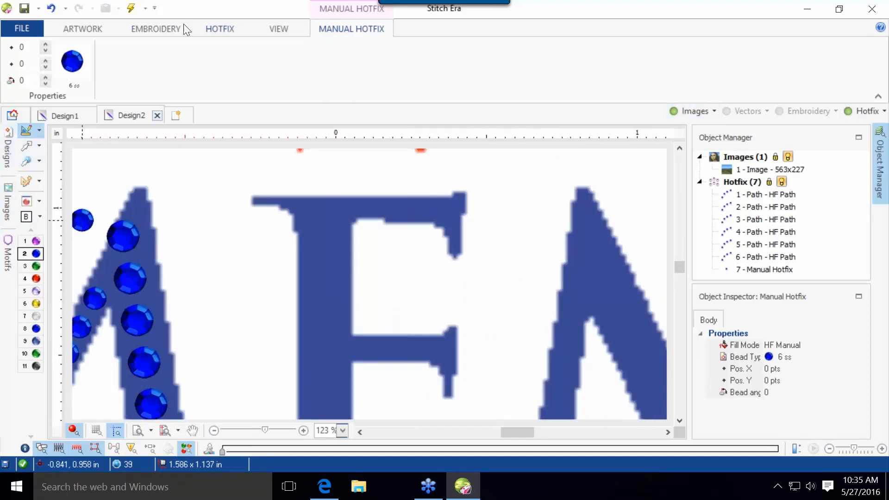
click(203, 27)
click(48, 74)
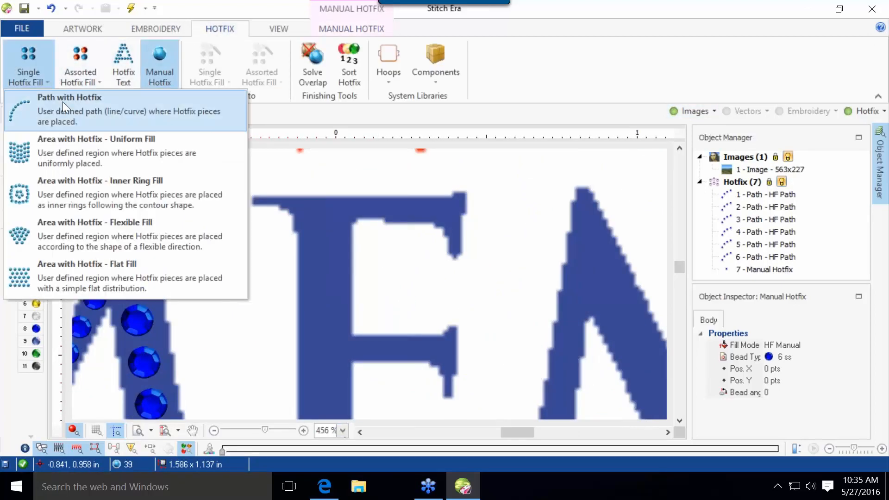
click(64, 103)
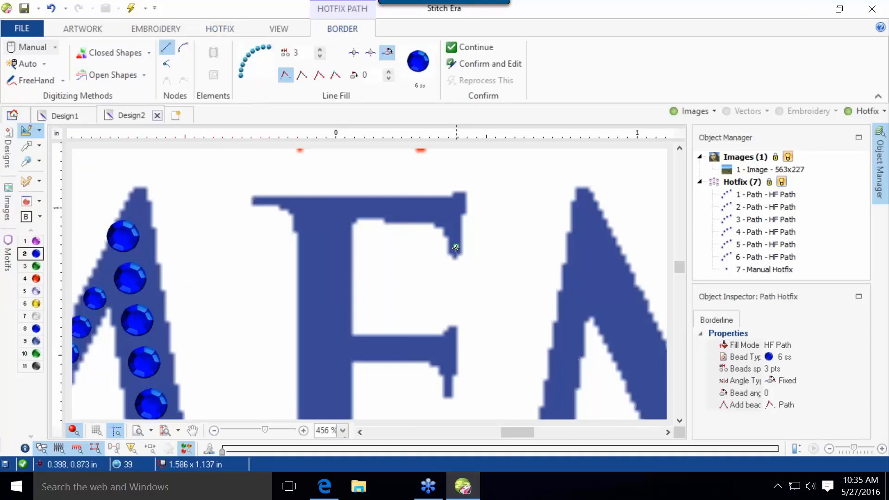
click(451, 206)
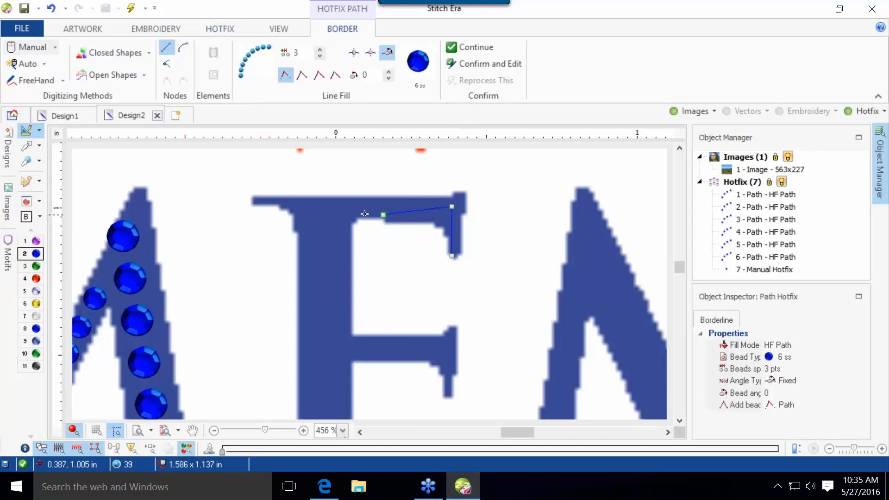
click(257, 203)
right_click(259, 205)
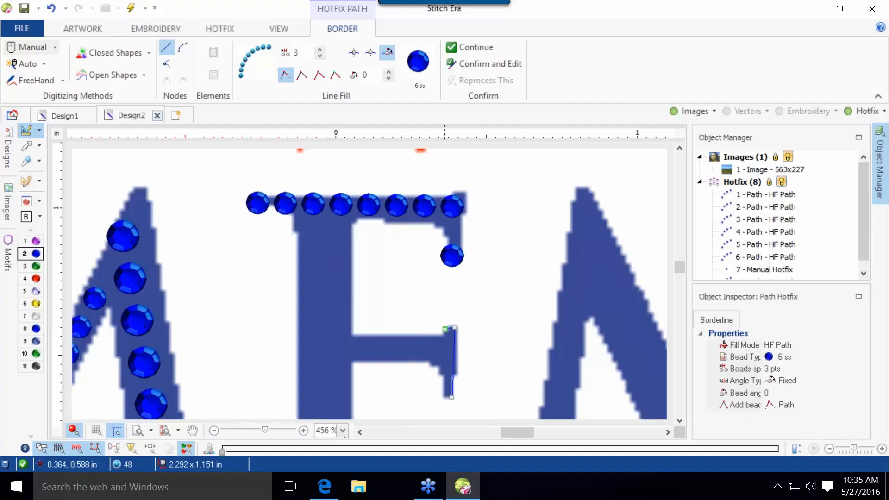
Add blue 6 ss hotfix paths with 3 pts bead spacing along the E's middle serif and its middle arm.
click(454, 327)
right_click(451, 333)
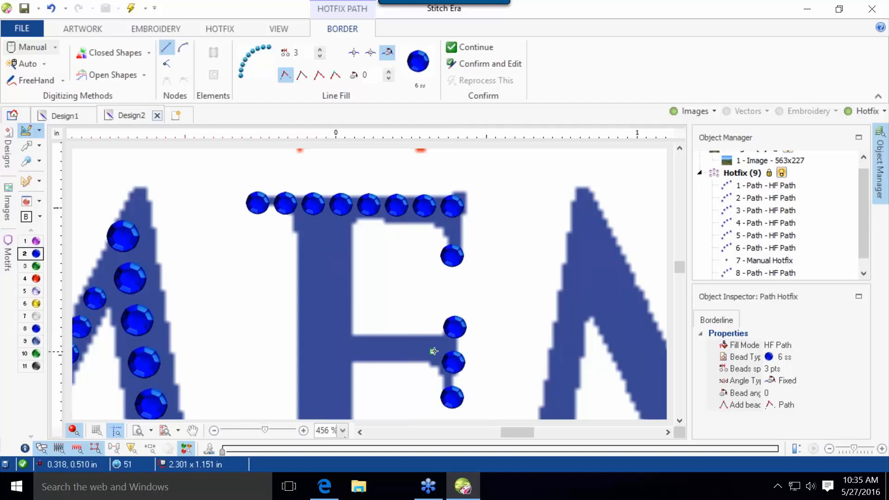
click(356, 352)
right_click(356, 353)
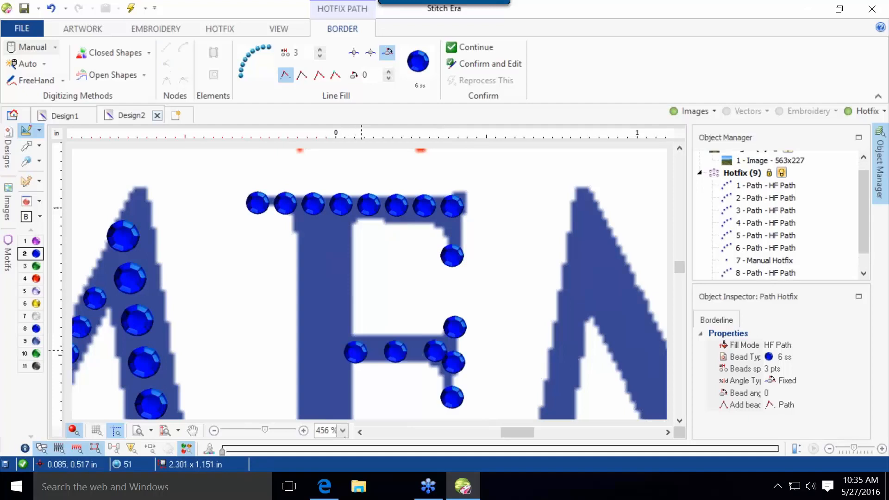
Add a blue 6 ss hotfix path with 3 pts bead spacing from the E's lower serif tip along its base.
scroll(359, 356, down, 3)
scroll(387, 399, up, 5)
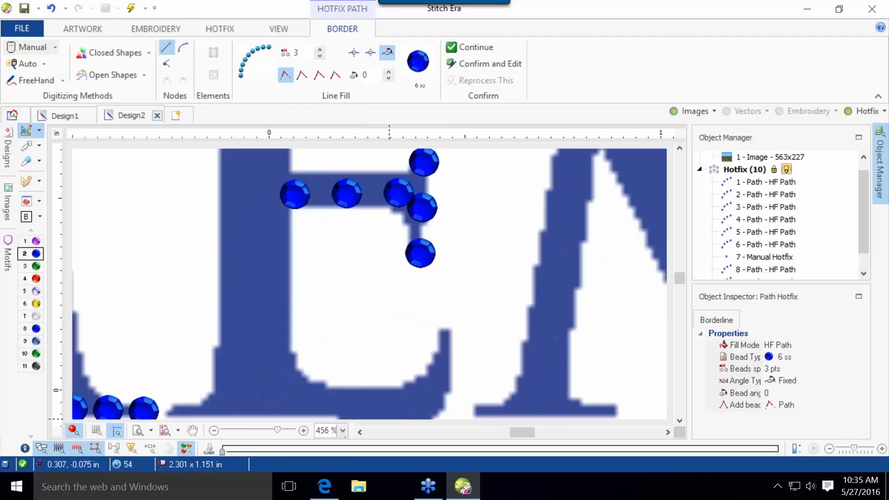
drag(391, 358, 384, 220)
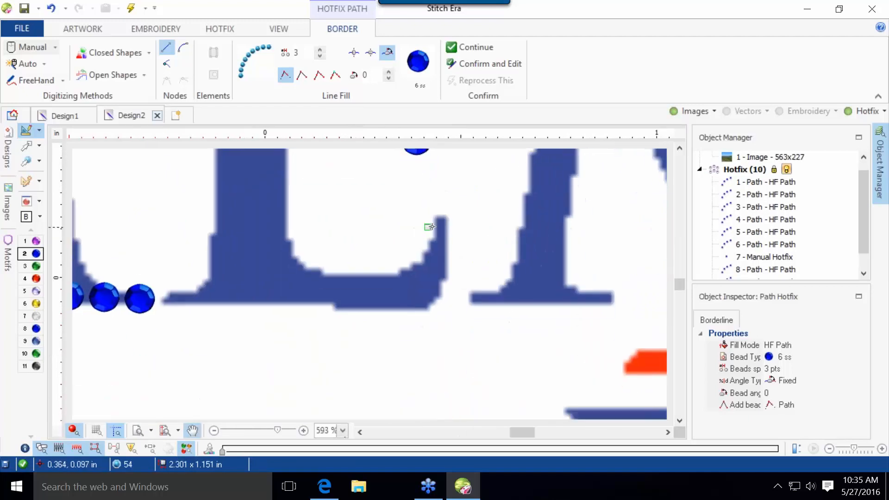
click(439, 222)
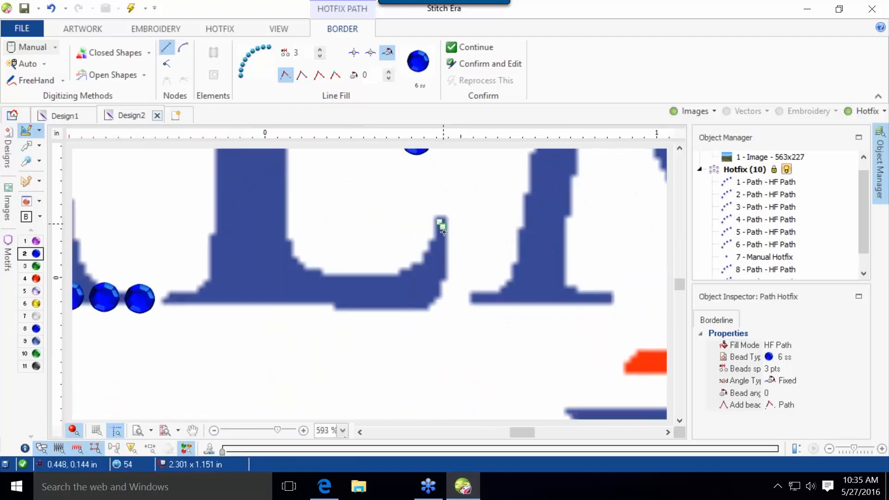
click(436, 290)
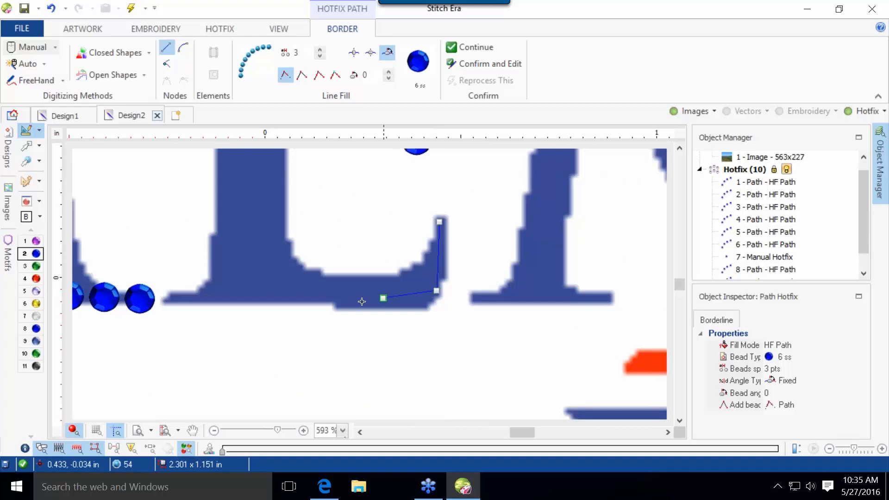
double_click(182, 297)
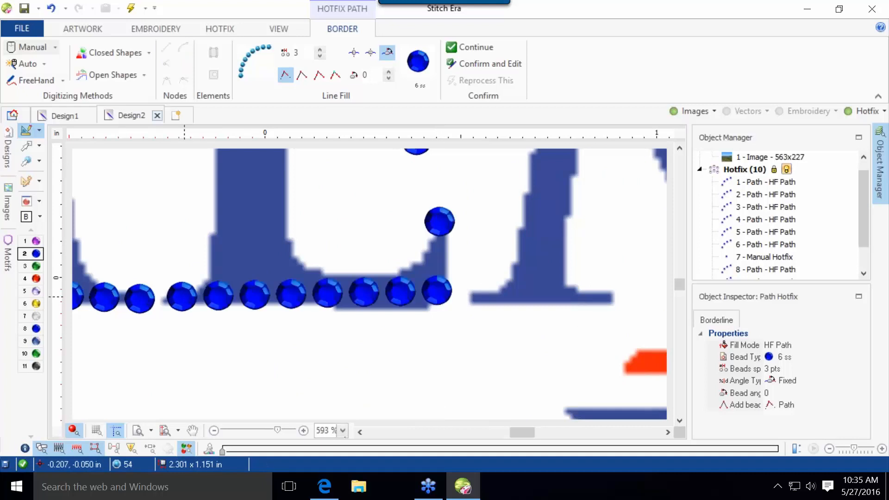
Add a straight blue 10 ss hotfix path with 4 pts bead spacing up the E's thick stem, from base to top arm.
click(418, 63)
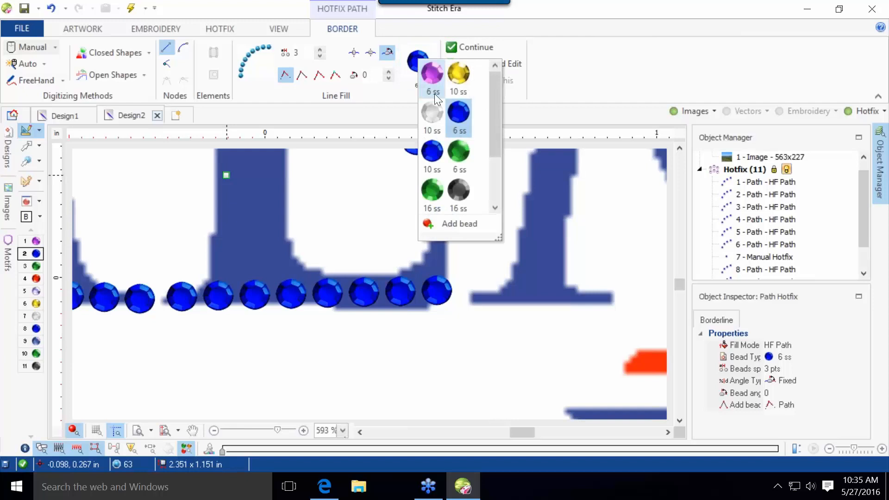
click(432, 151)
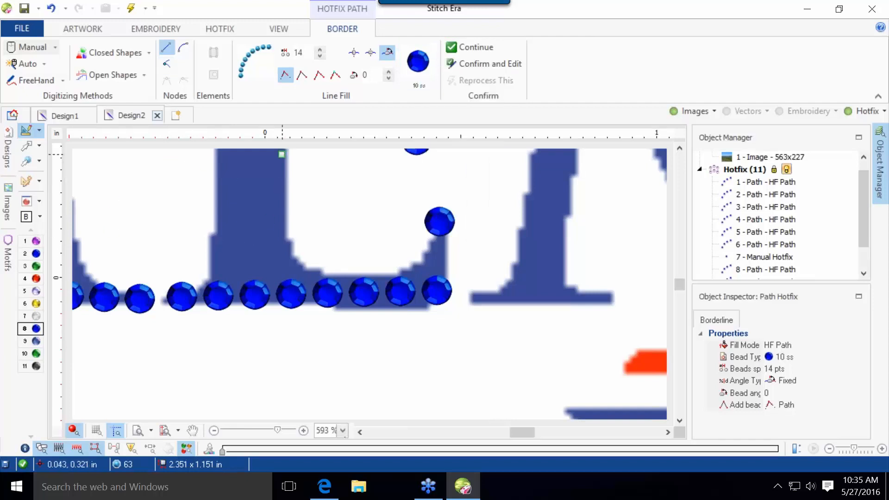
double_click(297, 58)
text(4)
key(Return)
click(248, 269)
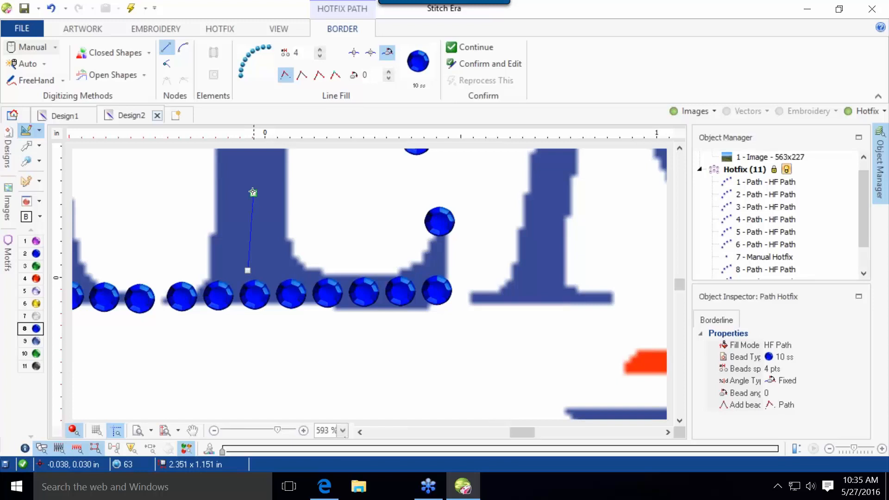
key(space)
drag(244, 172, 301, 320)
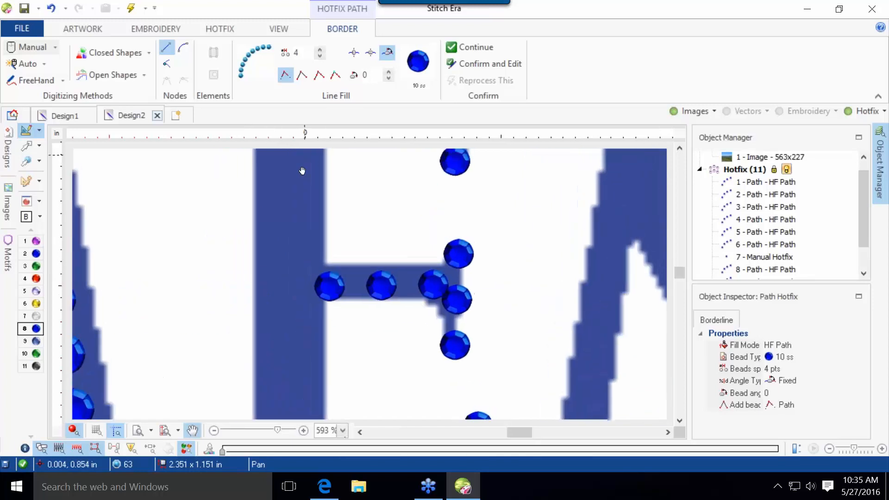
drag(301, 172, 327, 325)
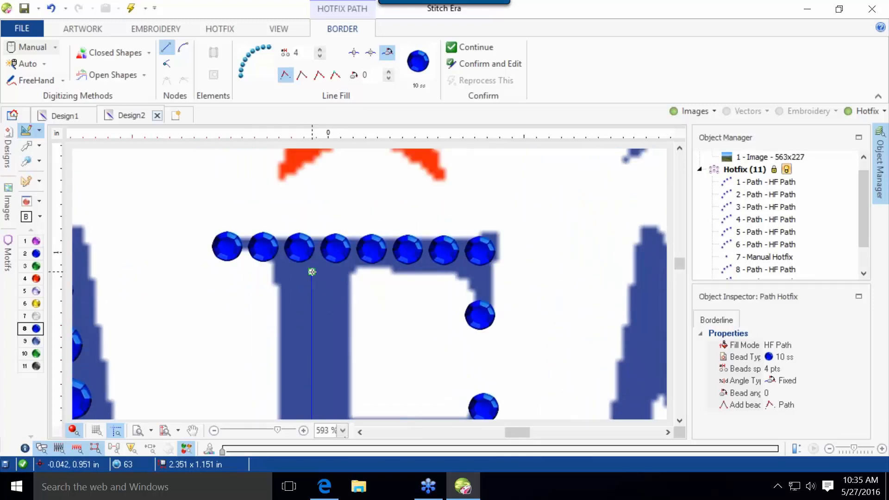
click(312, 277)
right_click(313, 277)
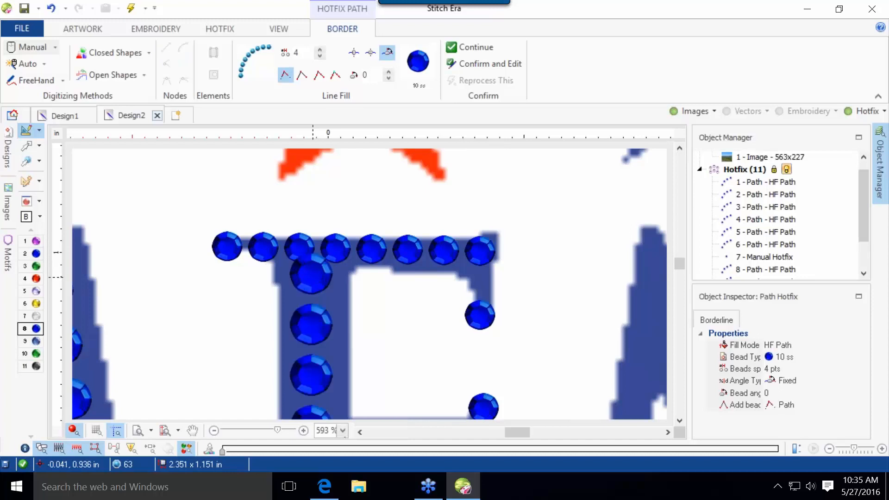
Hide the clip art image to inspect the rhinestone M and E on their own.
scroll(316, 282, down, 5)
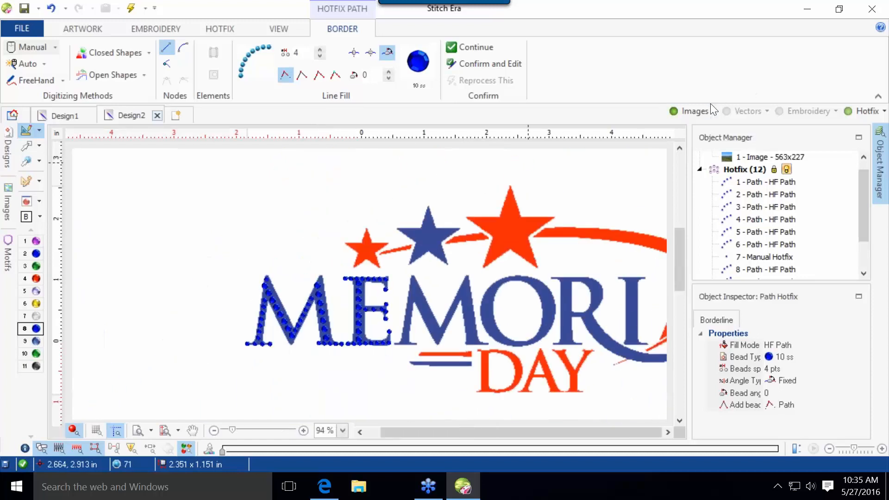
click(701, 110)
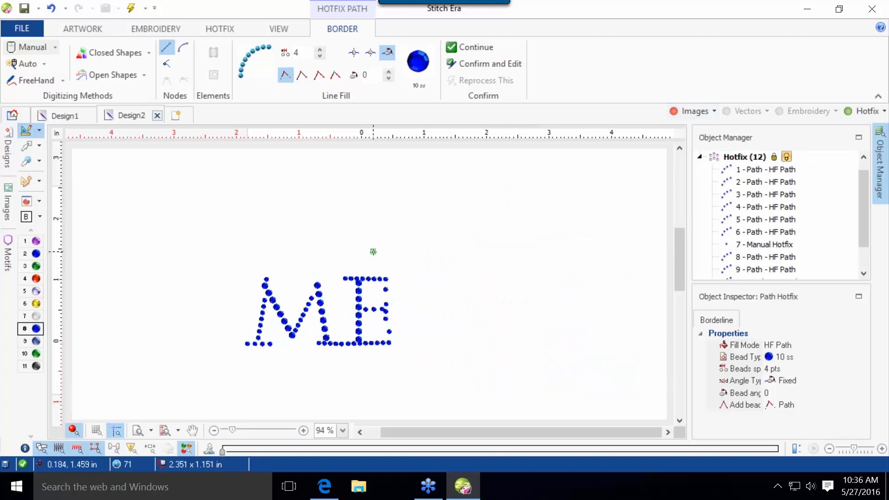
Delete all the rhinestone paths that make up the M and E.
click(27, 145)
drag(208, 255, 546, 402)
key(Delete)
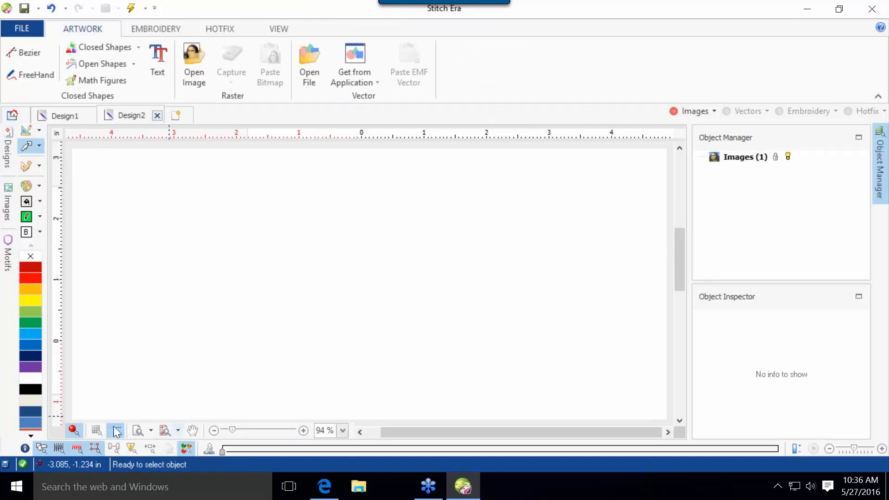
Show the clip art image again and shrink it proportionally to about 3.06 by 1.23 in.
click(702, 110)
scroll(350, 257, down, 2)
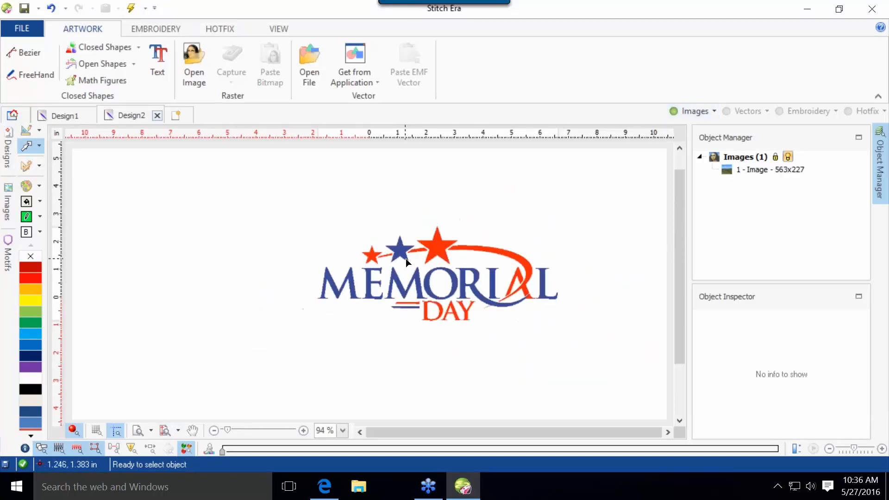
click(406, 259)
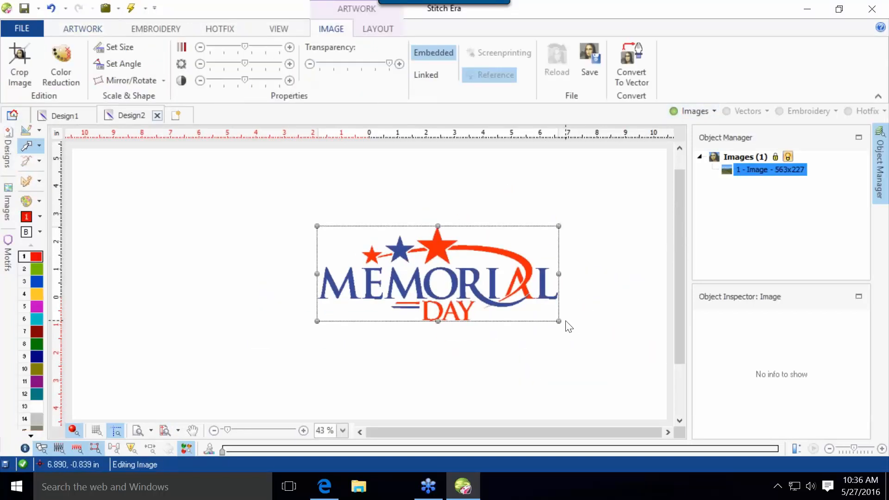
drag(559, 321, 415, 265)
scroll(344, 244, up, 6)
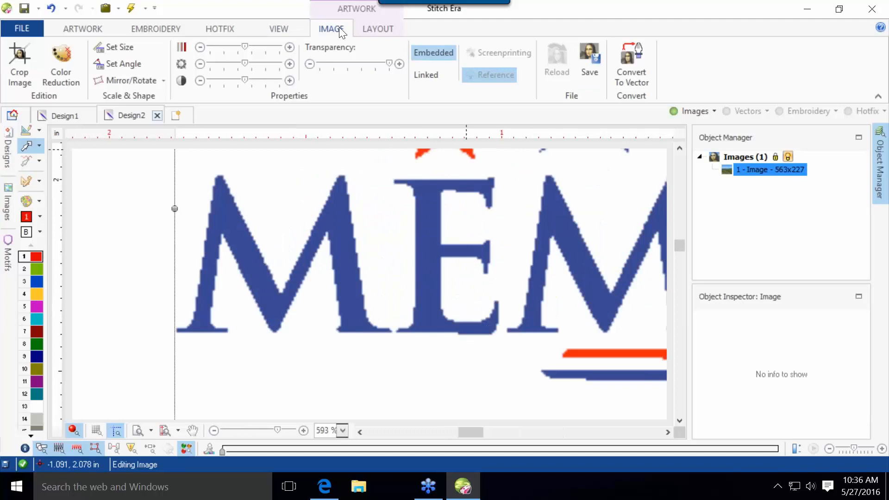
click(376, 28)
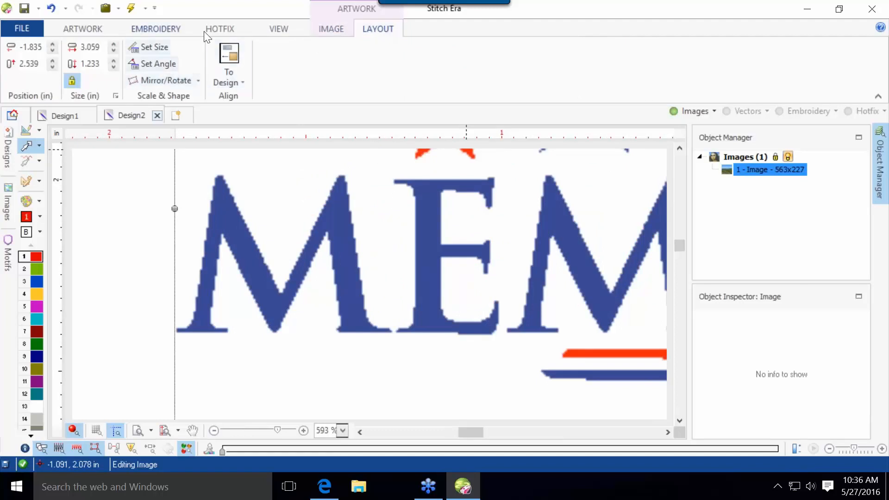
click(126, 193)
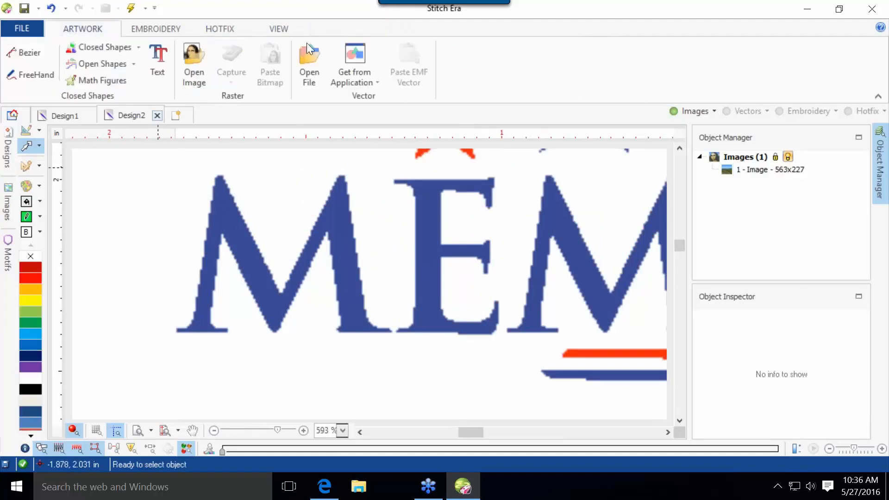
click(278, 29)
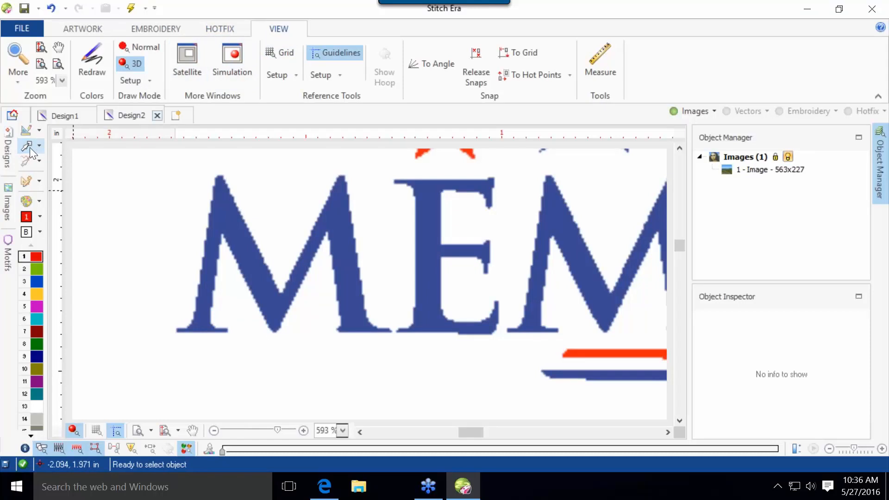
Rescale the clip art with Set Size by measuring the first M's height and setting that length to 0.5 in.
click(185, 182)
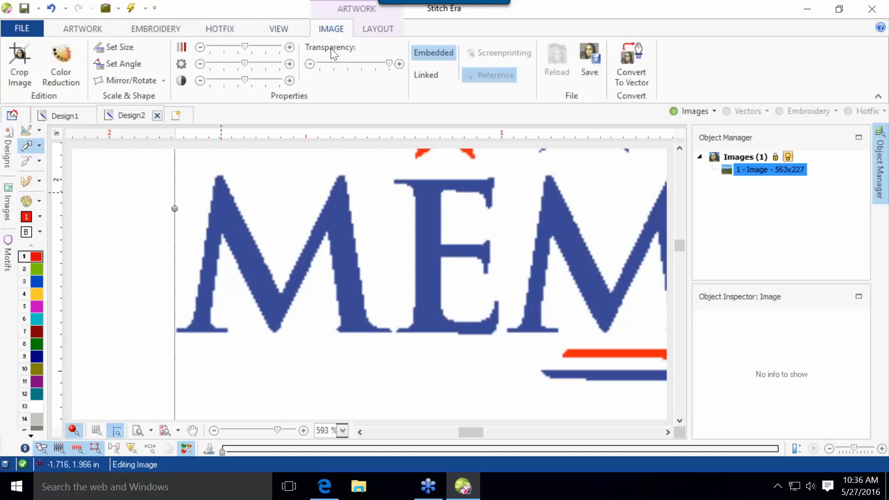
click(375, 29)
click(153, 46)
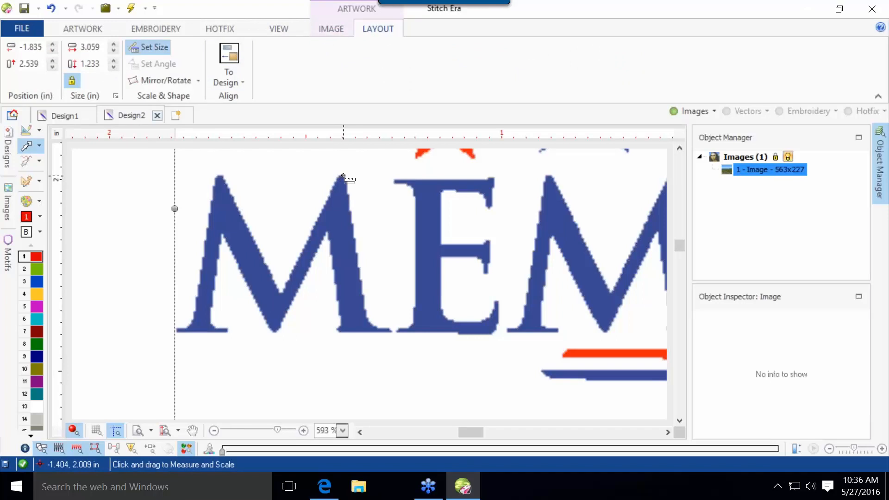
mouse_move(343, 175)
mouse_down()
mouse_move(343, 338)
mouse_move(341, 331)
mouse_up()
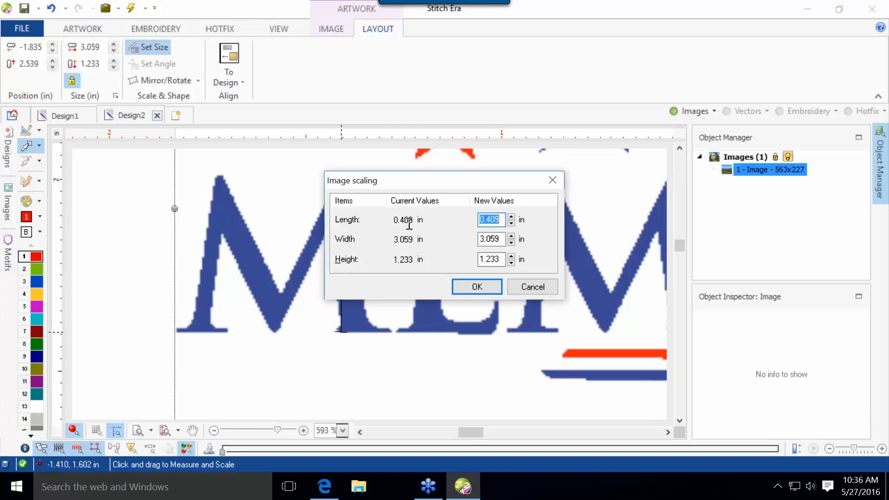
text(0.5)
key(Return)
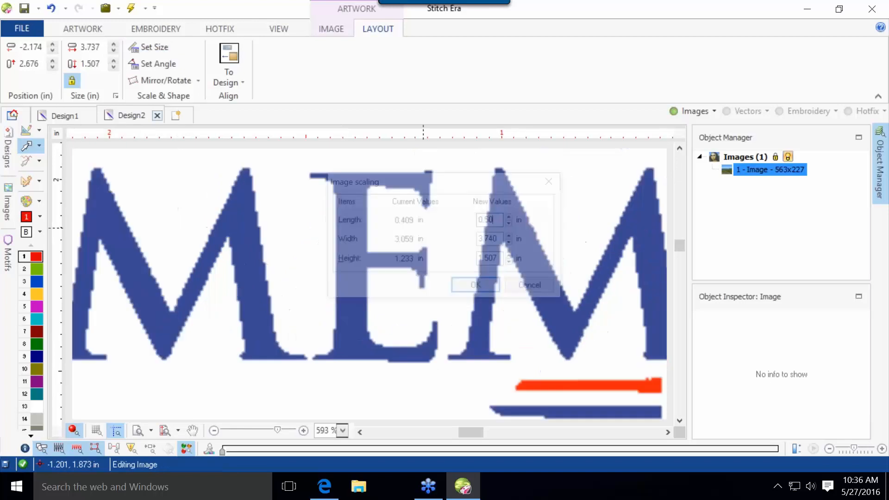
scroll(337, 282, down, 1)
click(160, 245)
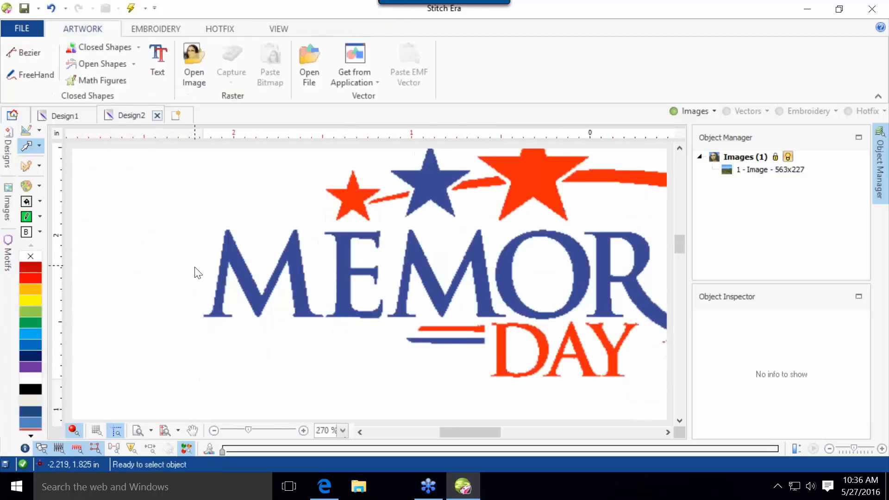
Auto-trace the first M as a Uniform Fill hotfix area with blue 6 ss stones.
scroll(202, 274, up, 1)
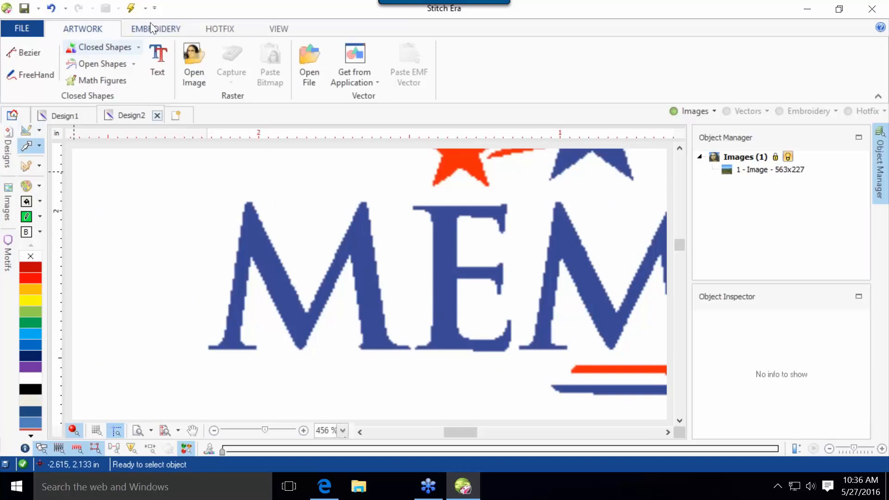
click(207, 29)
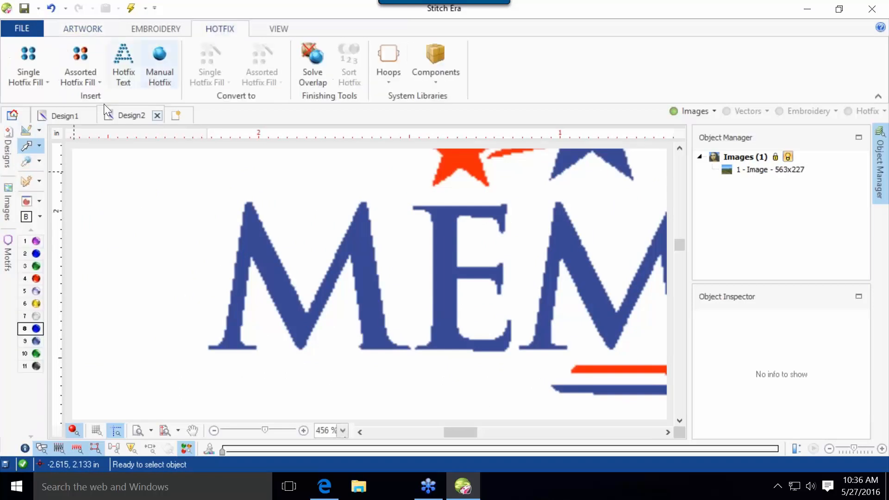
click(35, 252)
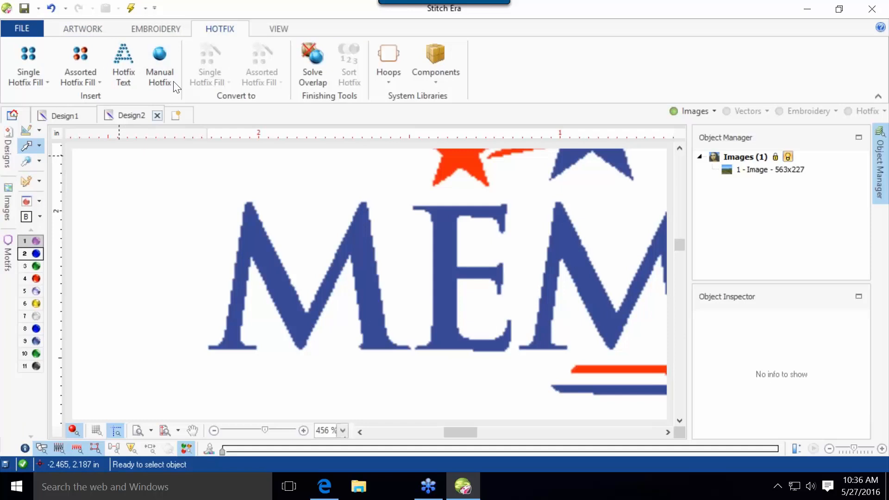
click(35, 78)
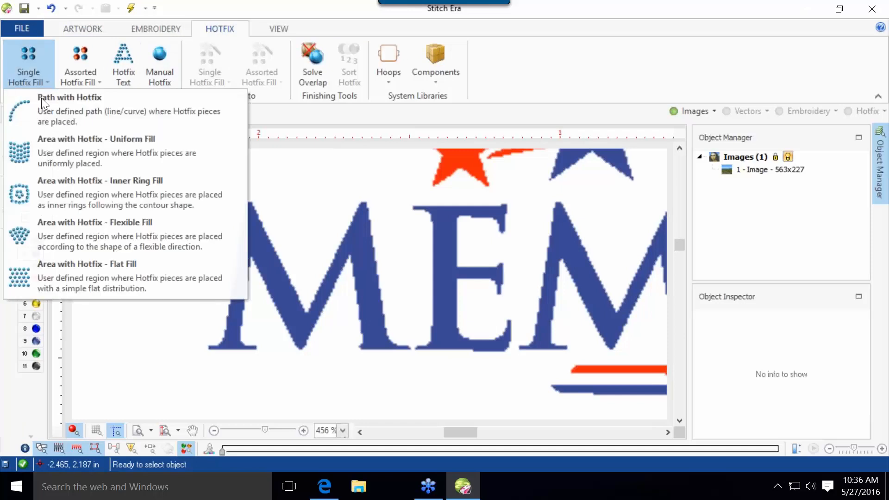
click(54, 137)
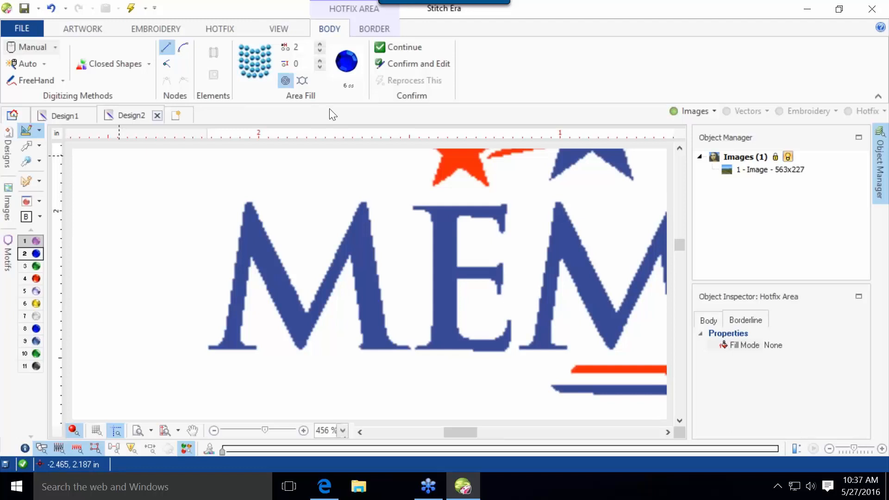
click(222, 265)
click(29, 65)
click(48, 87)
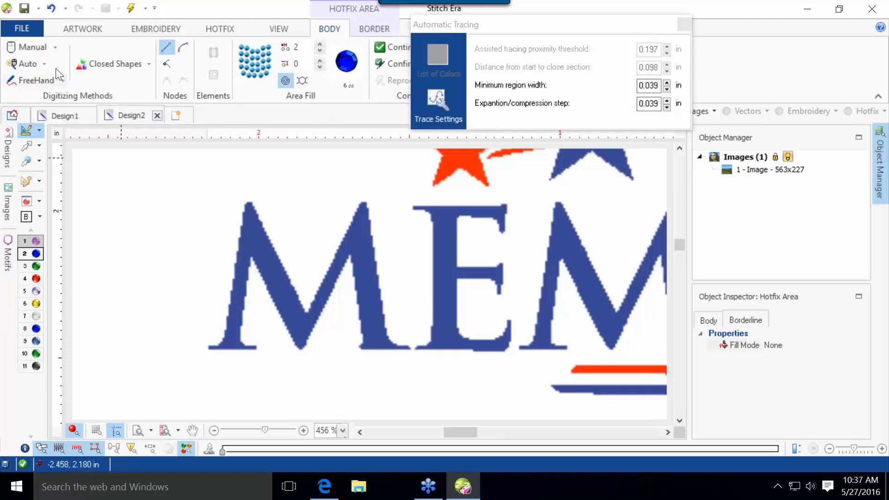
click(32, 70)
click(53, 101)
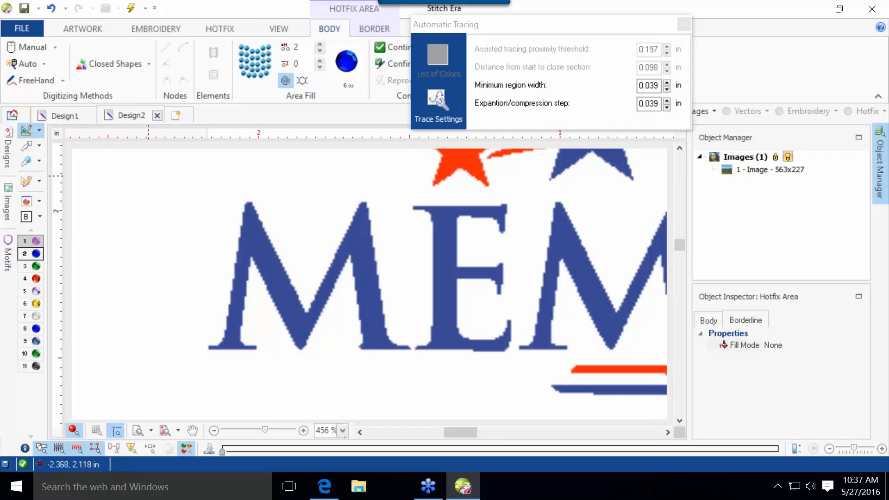
click(274, 249)
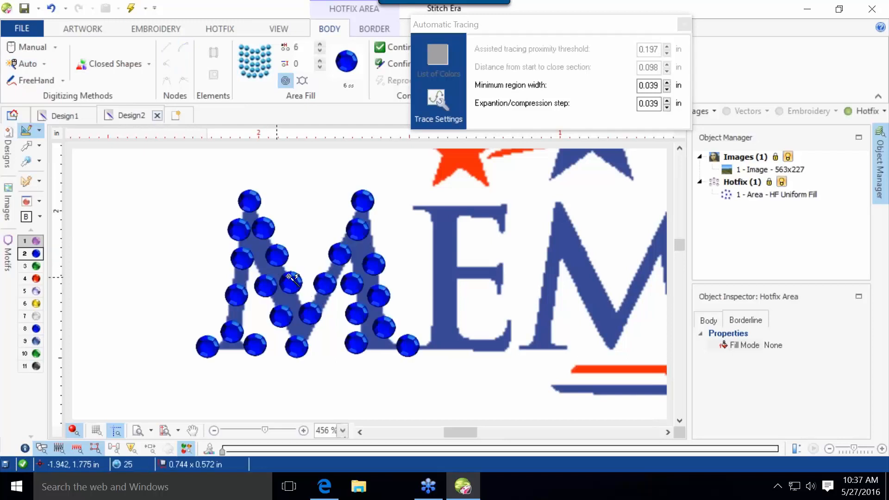
Inspect the M's uniform fill with the clip art hidden, and undo the fill.
click(696, 107)
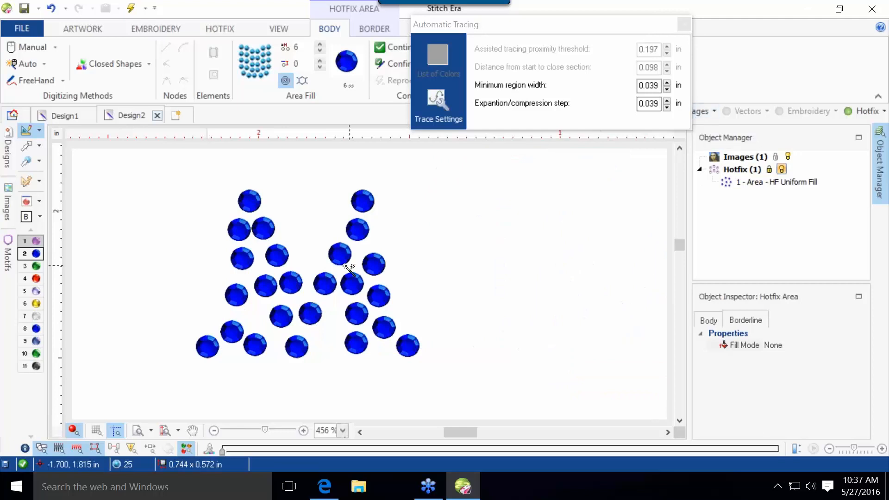
key(ctrl+z)
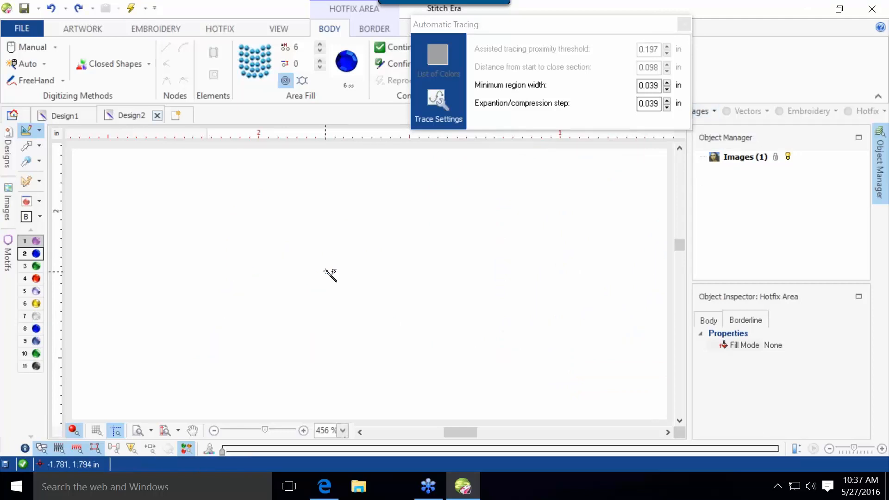
click(709, 108)
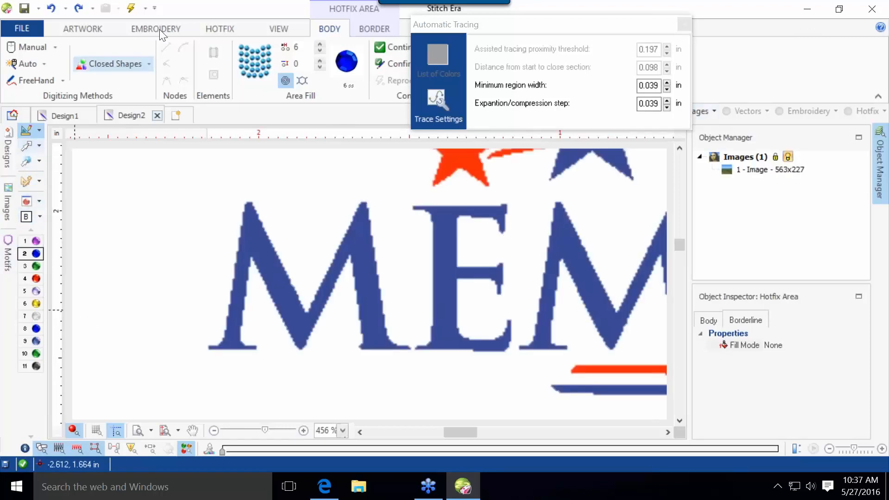
Place four blue 6 ss manual hotfix stones up the first M's left stem, starting at its base.
click(231, 26)
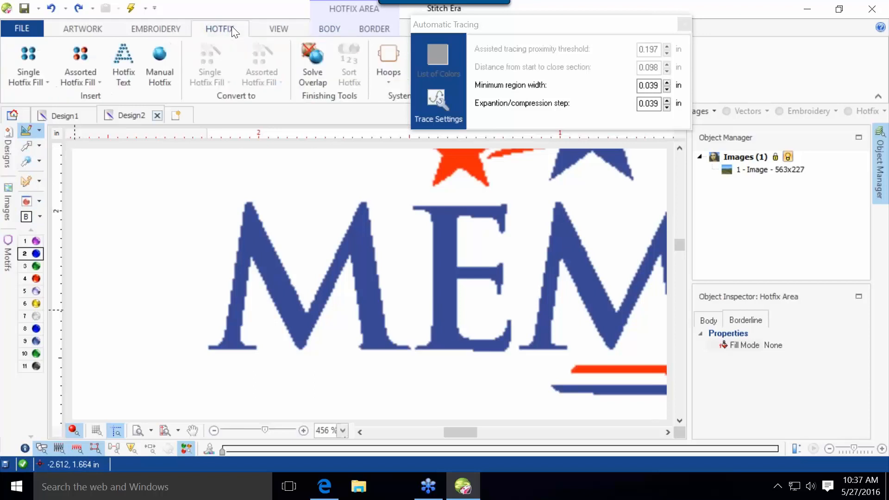
click(39, 71)
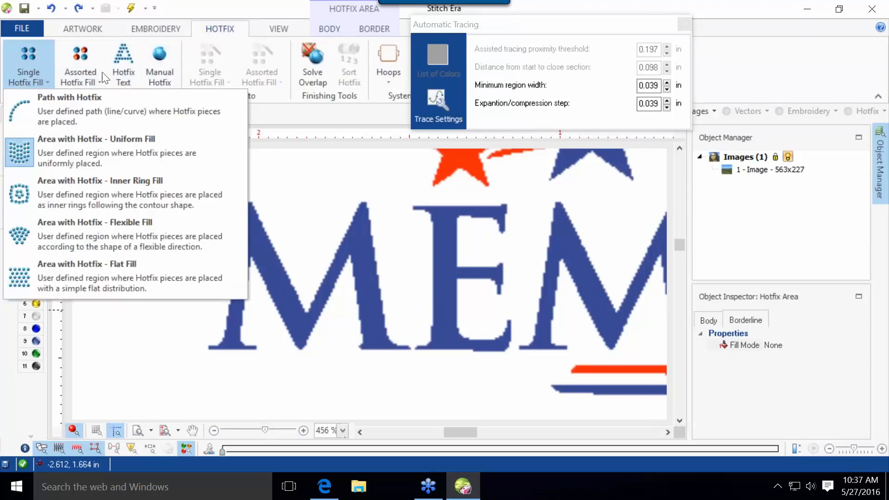
click(159, 56)
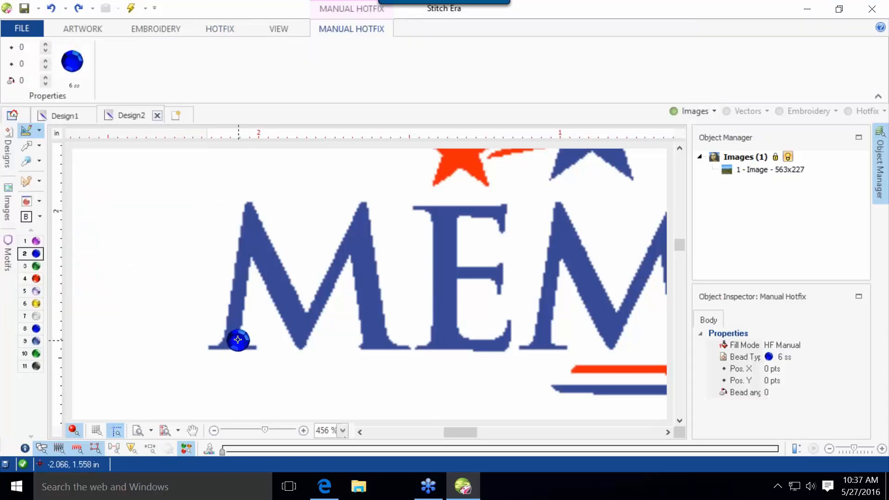
scroll(237, 339, up, 3)
click(227, 341)
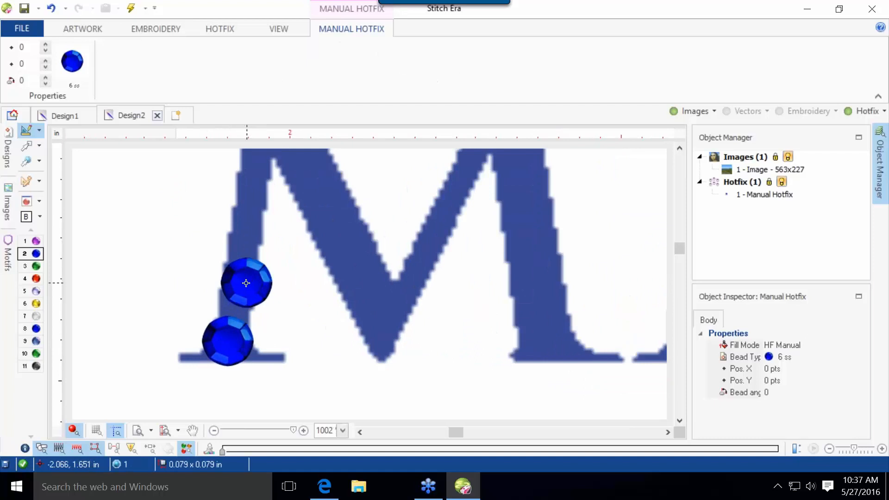
click(235, 280)
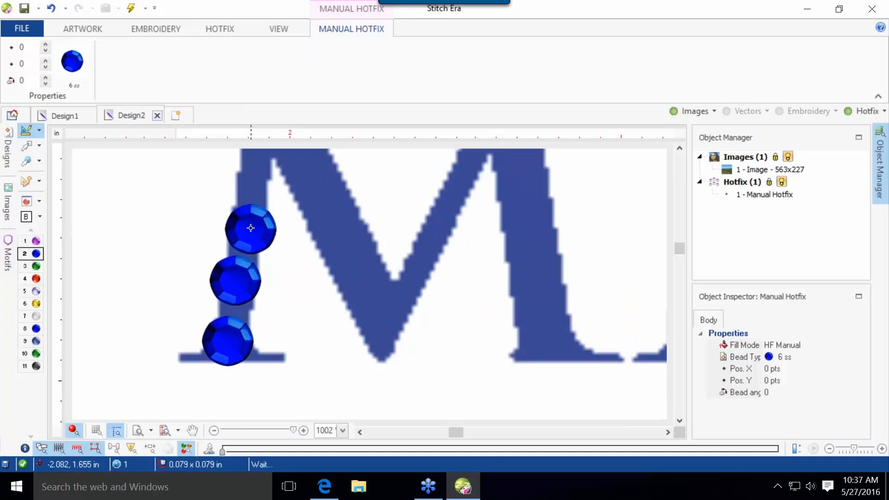
click(243, 224)
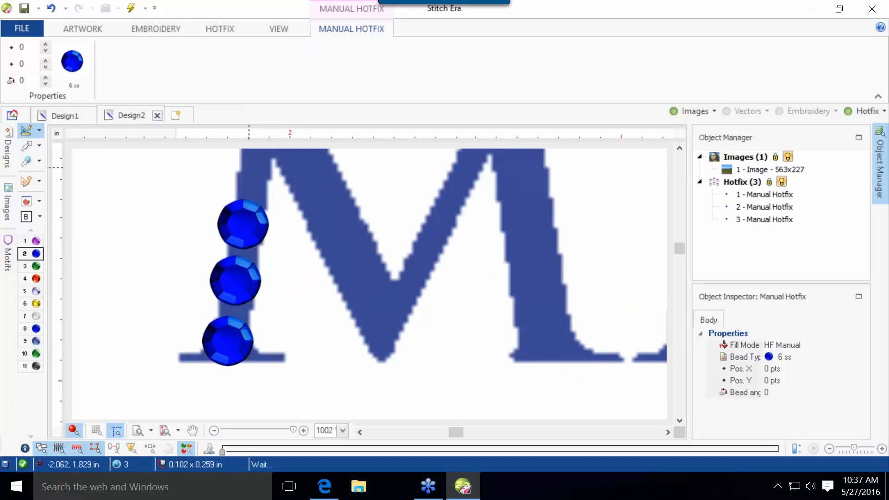
click(249, 169)
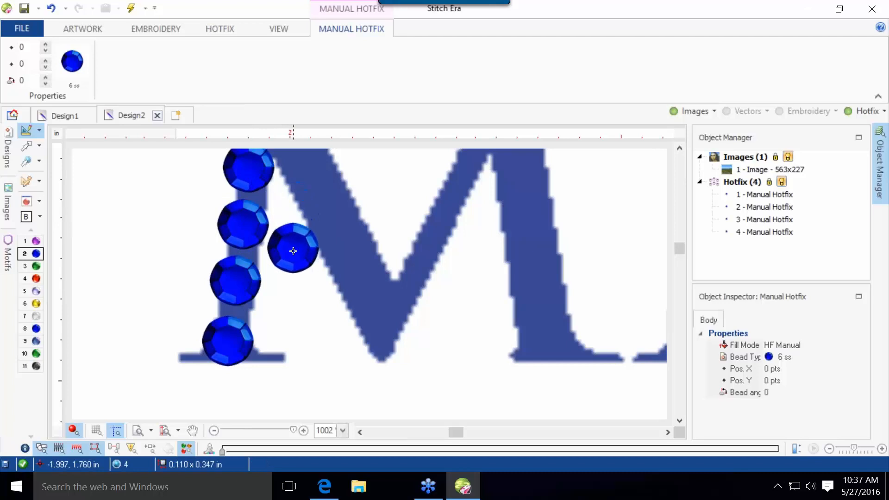
Place three blue 6 ss manual hotfix stones down beside the M's left diagonal and two up its right diagonal.
click(288, 255)
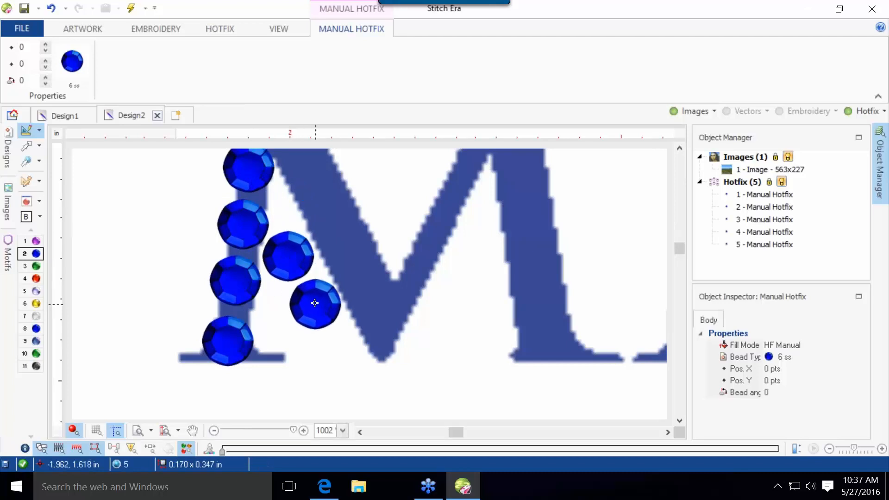
click(314, 301)
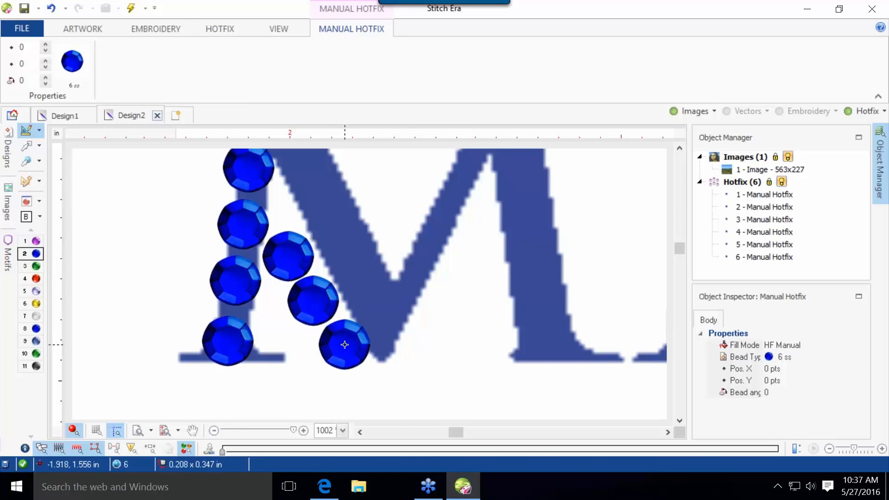
click(344, 344)
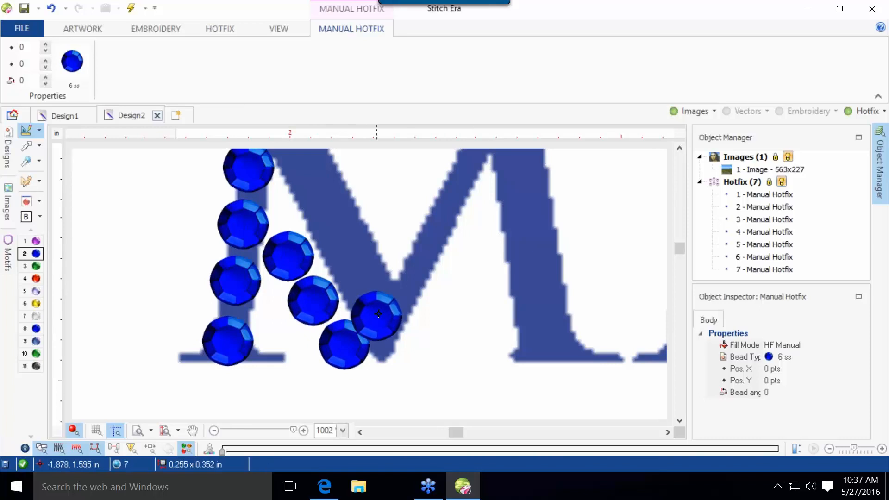
click(388, 290)
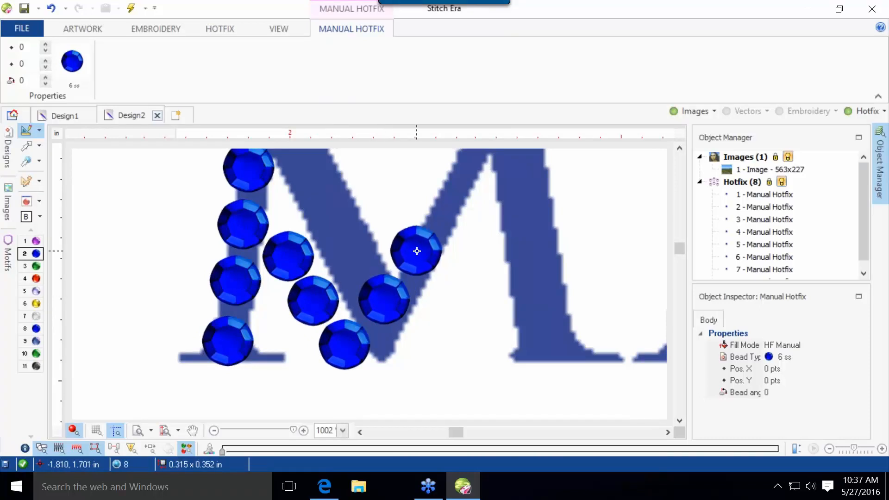
click(417, 251)
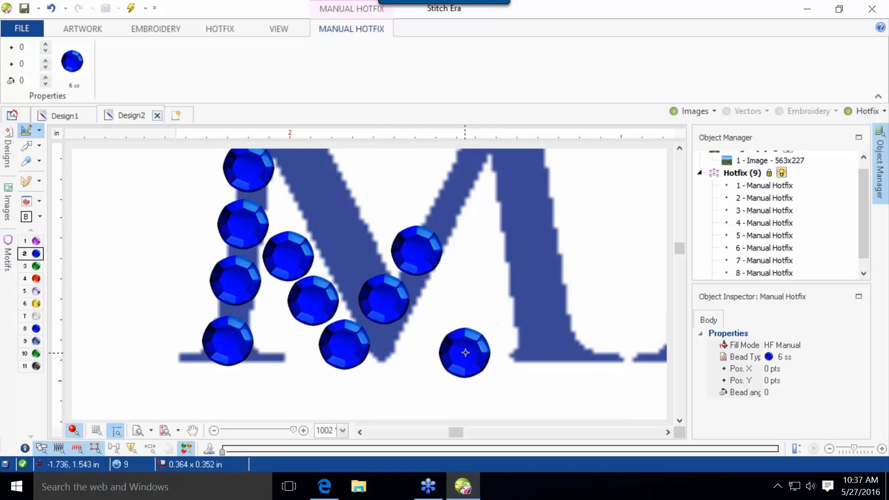
Place four blue 6 ss manual hotfix stones upward beside the first M's right leg, starting at its base.
click(463, 347)
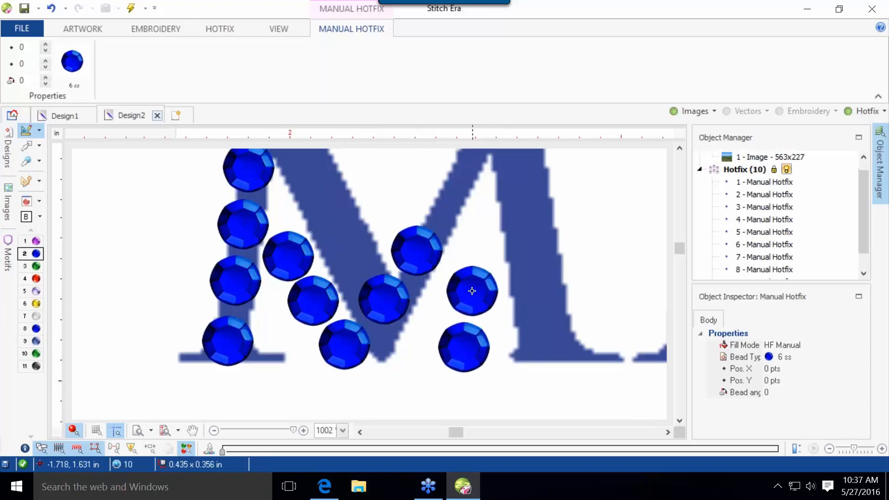
click(470, 290)
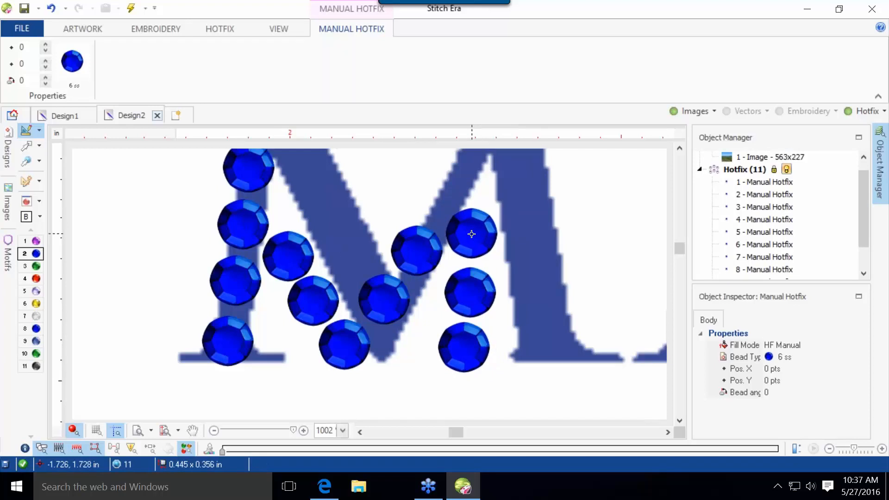
click(473, 228)
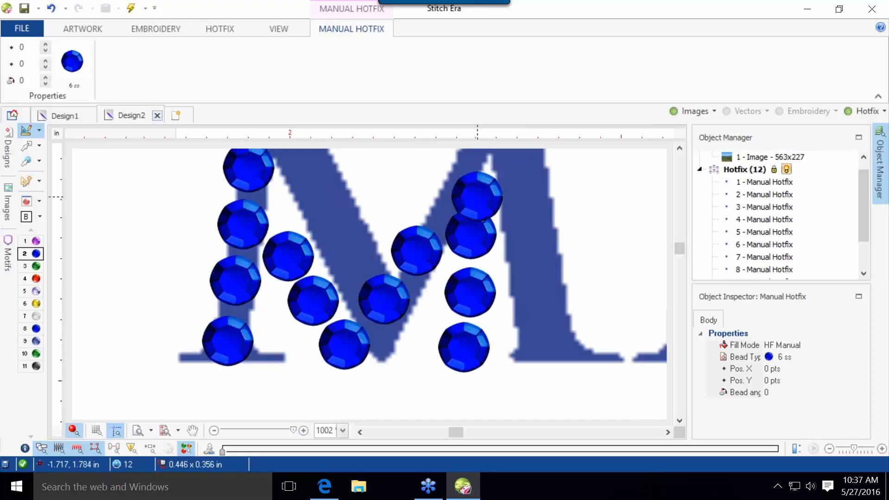
scroll(477, 197, up, 3)
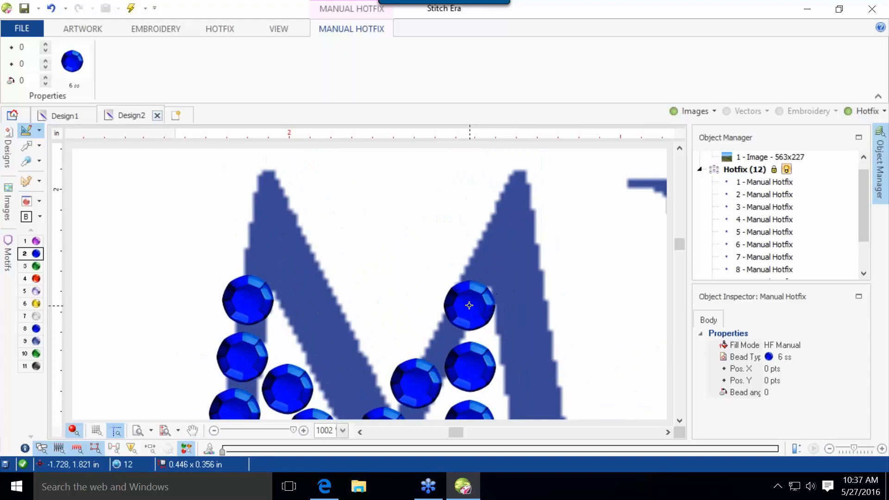
click(470, 309)
scroll(473, 318, down, 5)
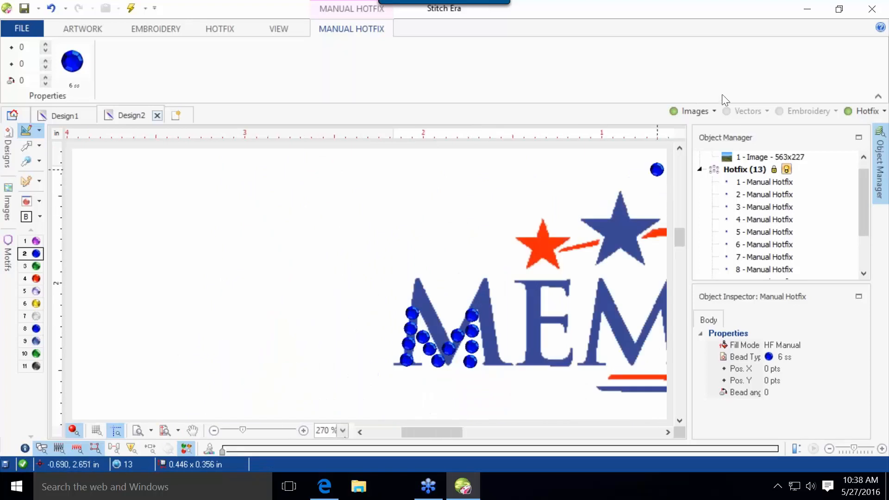
Hide the clip art and measure the height of the manually placed M.
click(695, 111)
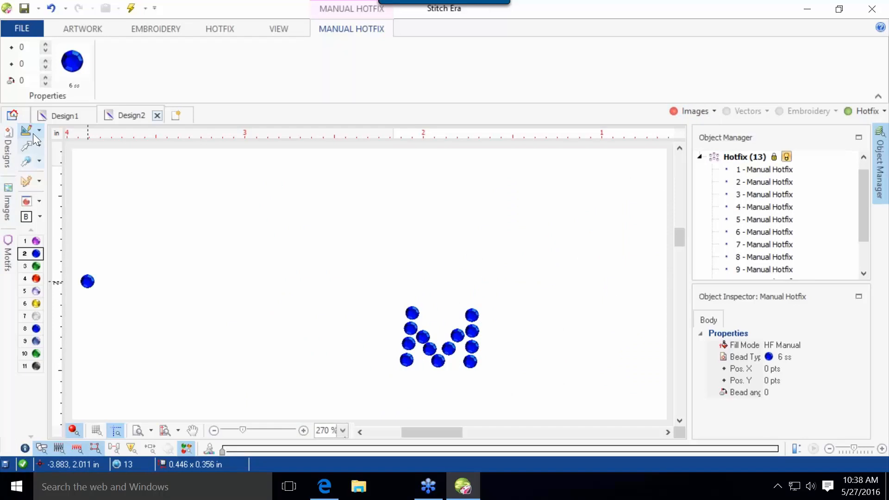
click(281, 29)
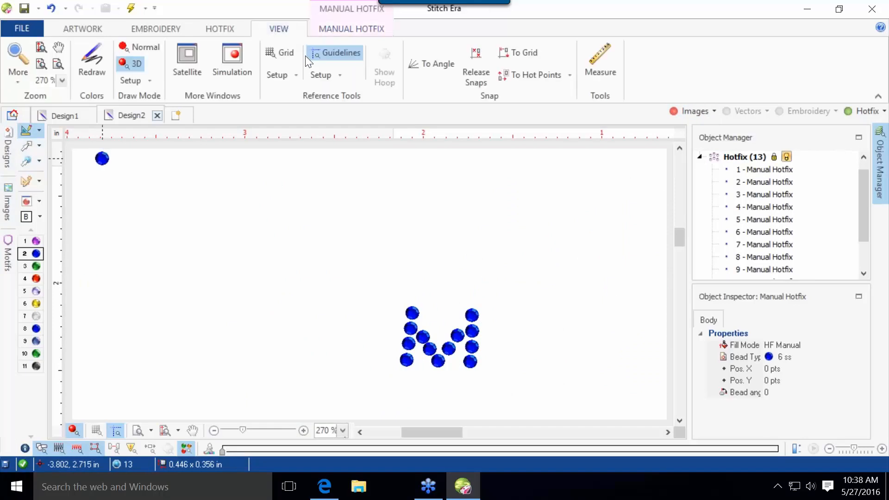
click(600, 63)
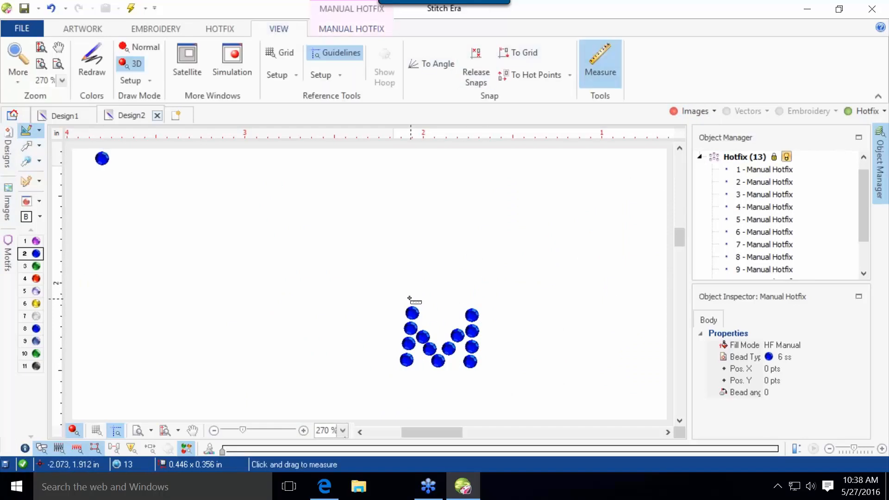
drag(409, 306, 410, 368)
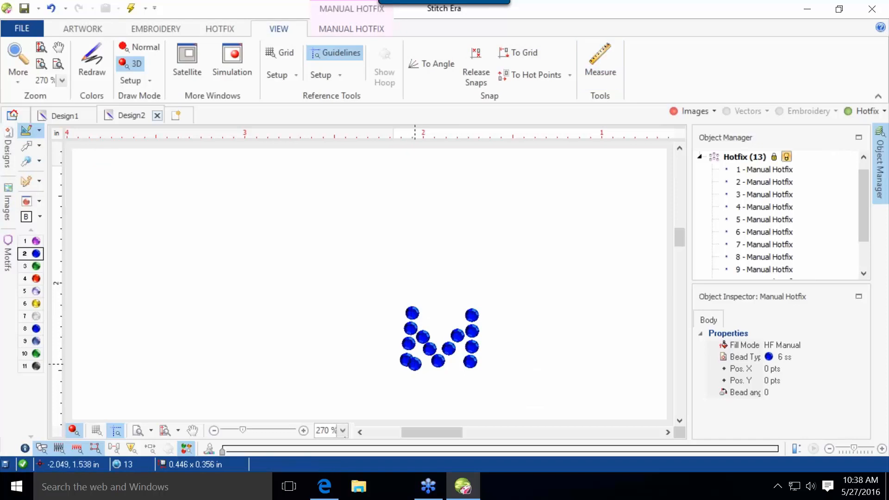
Show the clip art again and delete all the manually placed stones of the M.
click(689, 112)
drag(653, 168, 496, 326)
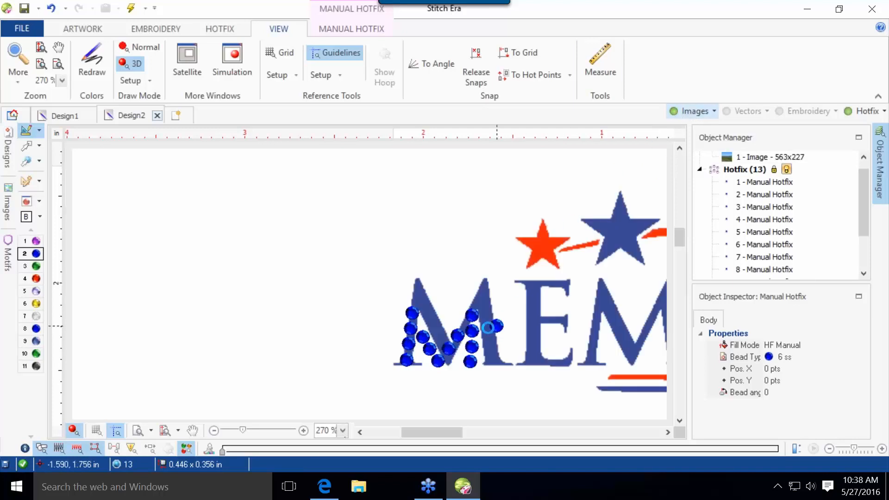
click(25, 148)
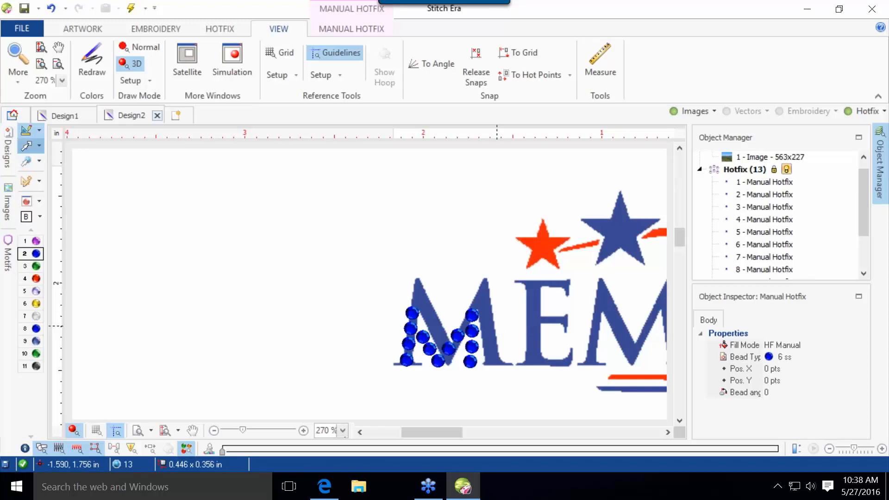
drag(451, 361, 496, 391)
key(Delete)
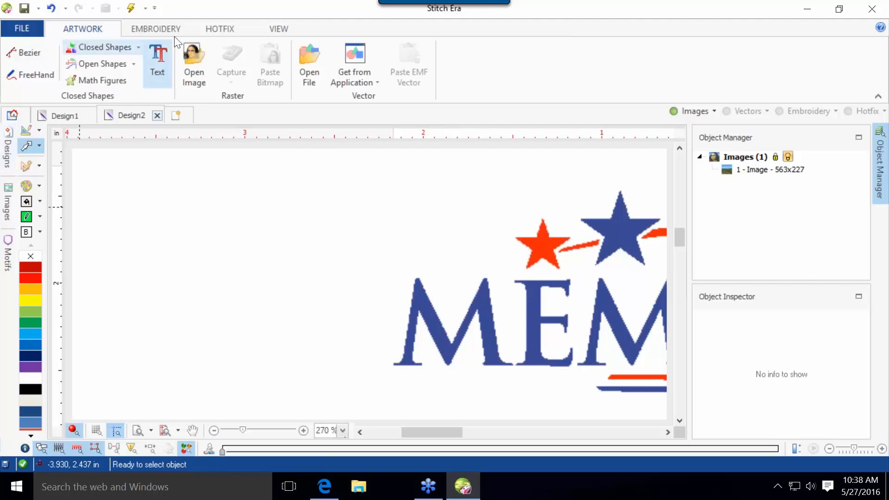
Draw a manual Path with Hotfix along the first M's strokes, using blue 6 ss stones, 4 pts spacing and bead angle 3.
click(218, 29)
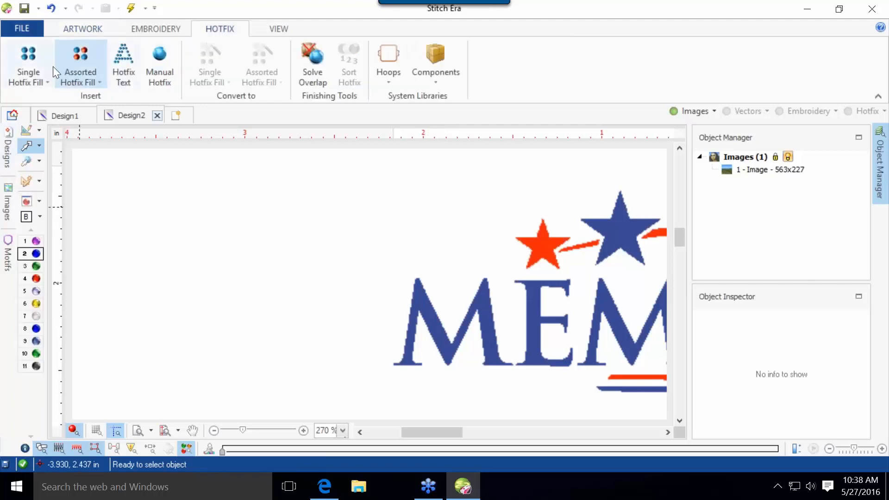
click(36, 54)
click(57, 98)
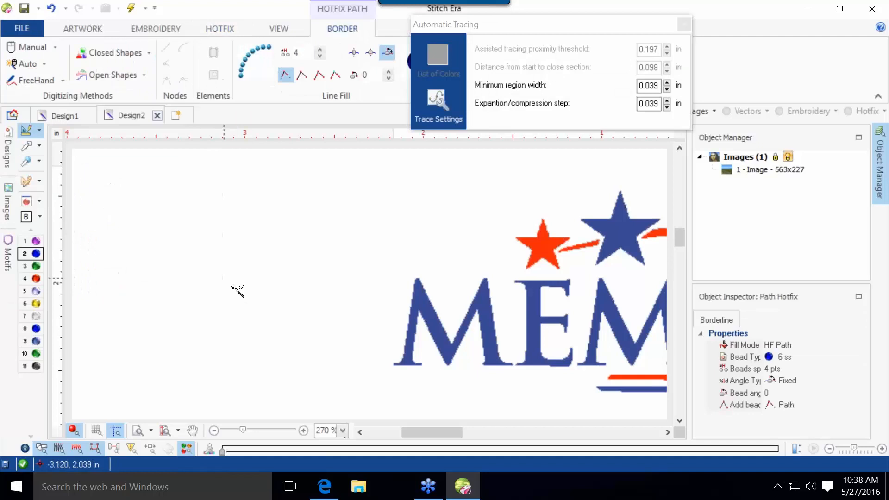
click(33, 47)
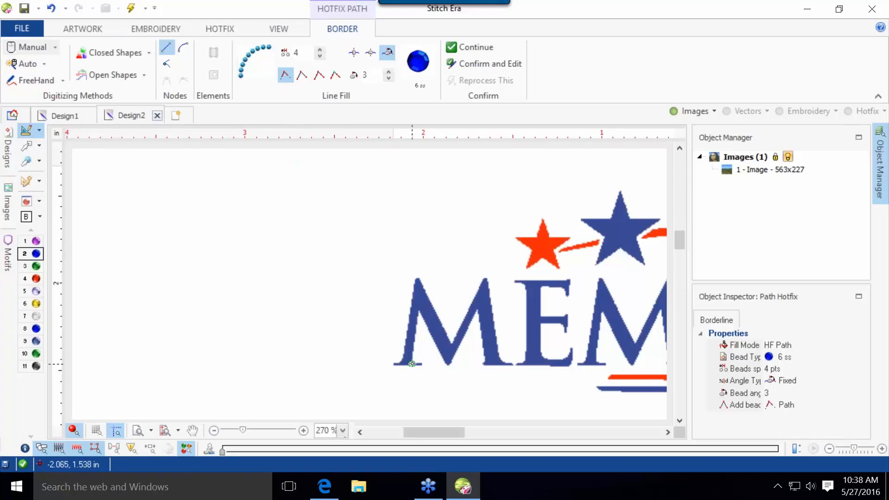
scroll(399, 352, up, 1)
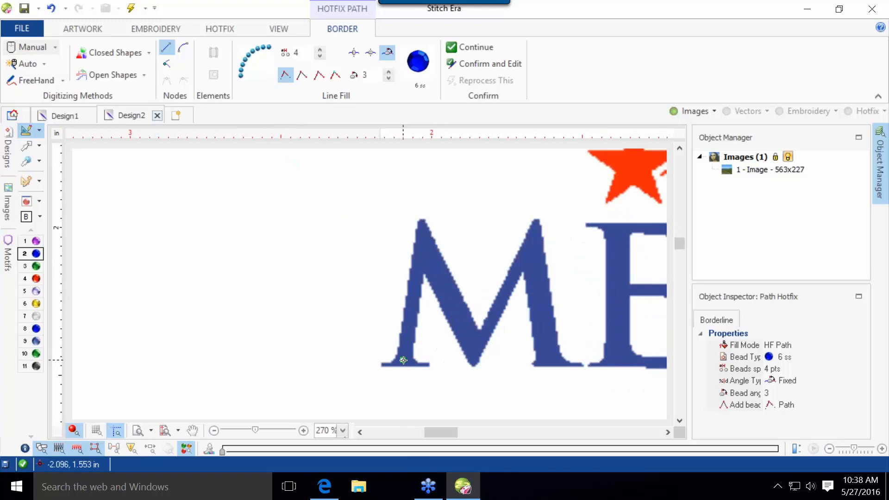
click(400, 361)
click(420, 231)
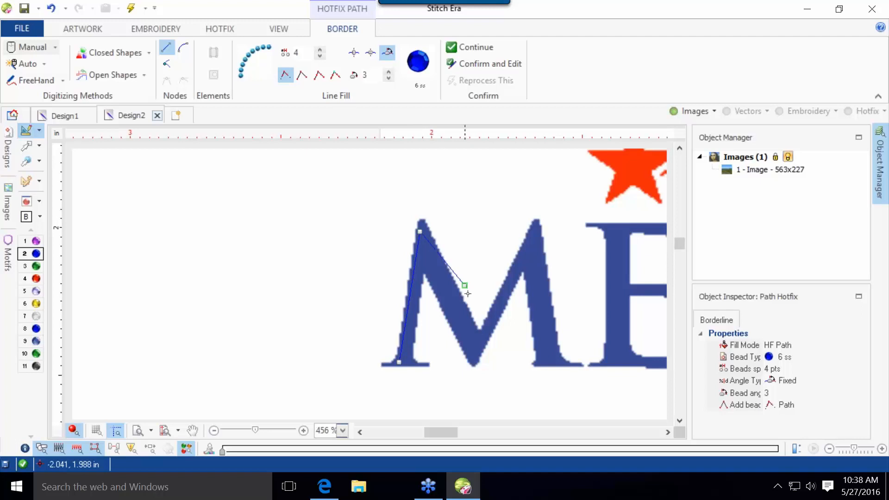
click(473, 353)
click(549, 363)
right_click(547, 360)
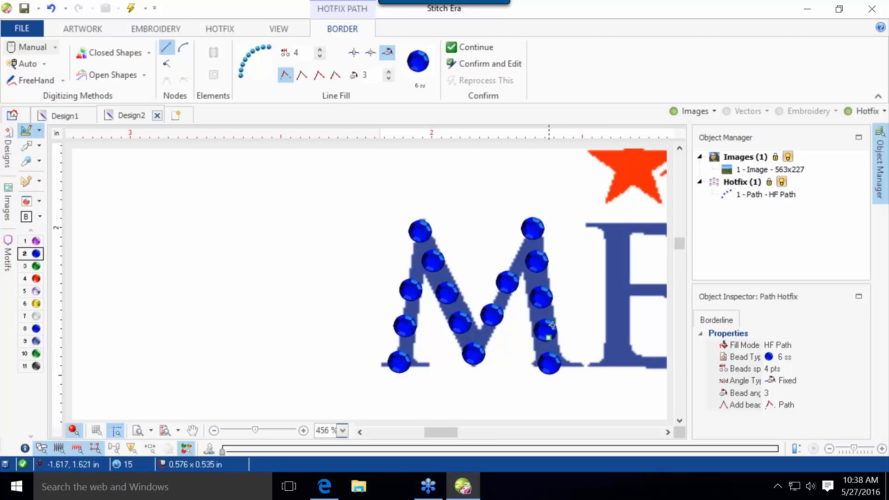
Set the M path's bead spacing to 2 pts and check the letter with the clip art temporarily hidden.
scroll(552, 276, down, 1)
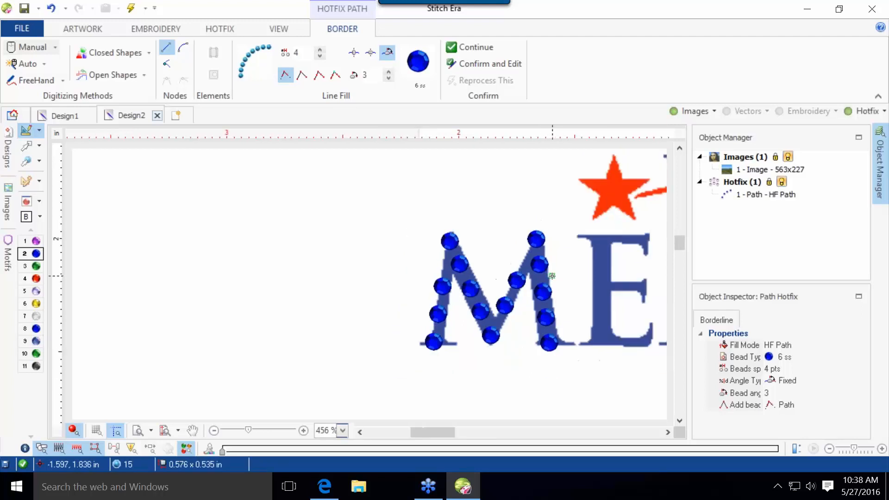
click(26, 146)
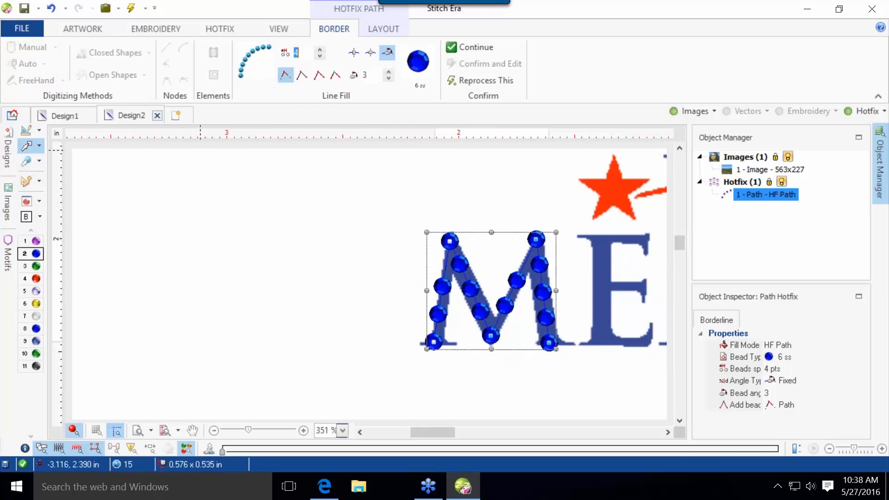
key(Return)
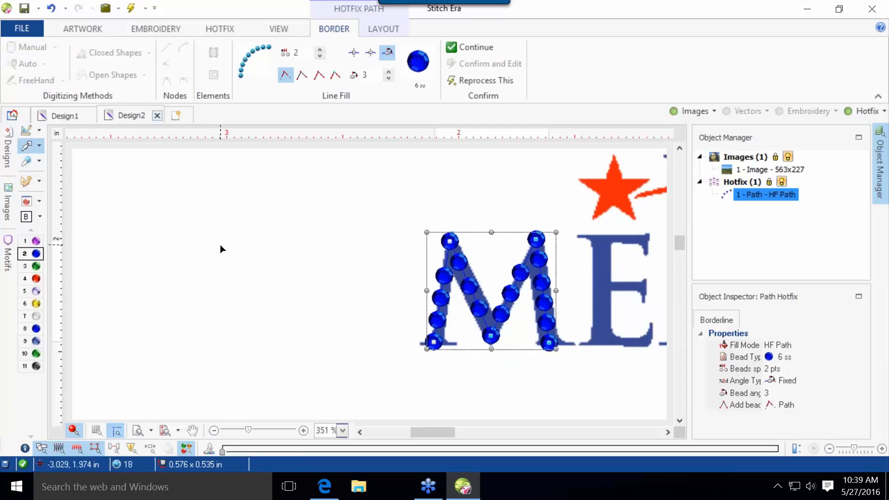
click(220, 247)
click(693, 111)
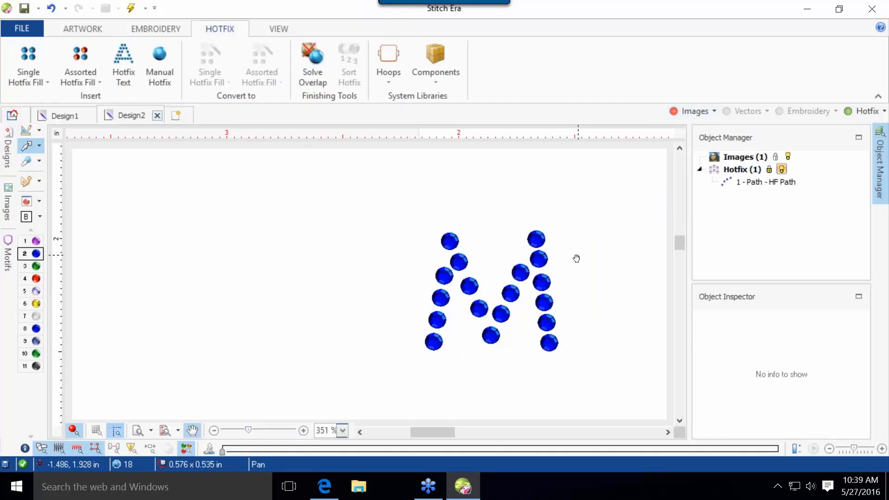
drag(577, 254, 328, 264)
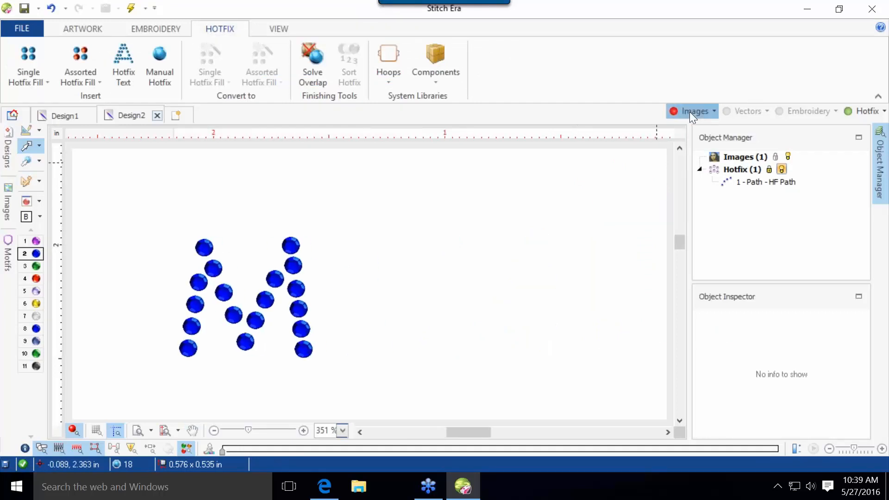
click(692, 112)
Draw a Path with Hotfix of blue 6 ss stones at 4 pts spacing across the E's top bar.
scroll(290, 251, up, 2)
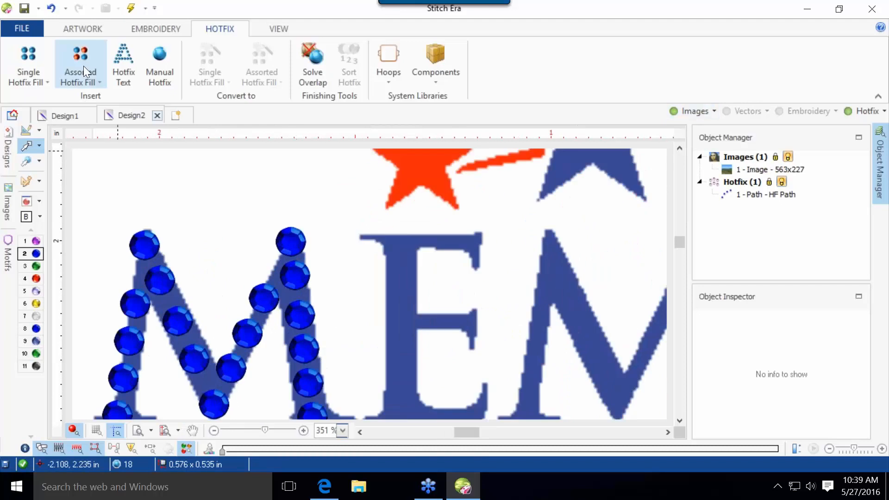
click(36, 51)
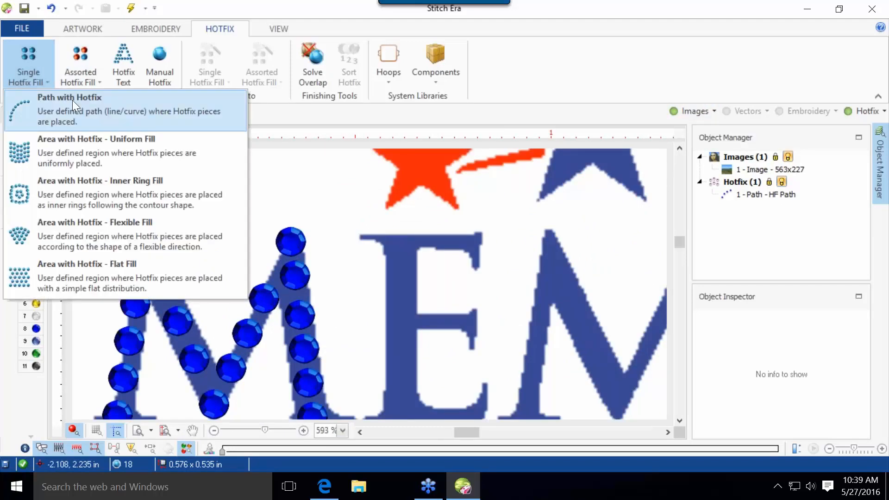
click(72, 100)
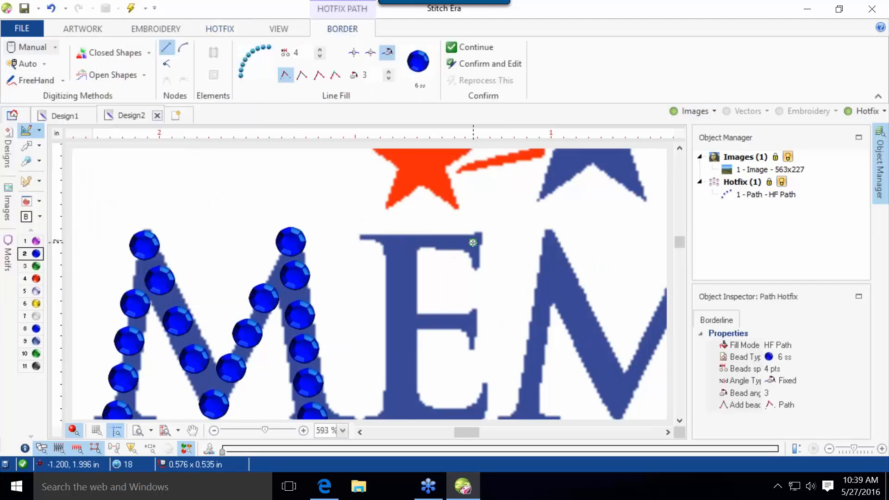
click(370, 242)
key(Return)
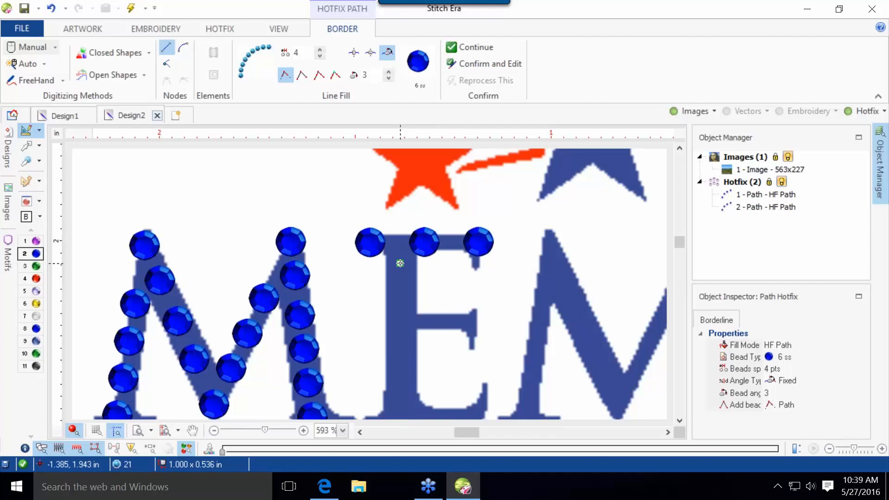
Add one hotfix path down the E's stem and around its base, and another across its middle bar.
click(400, 263)
scroll(398, 310, down, 3)
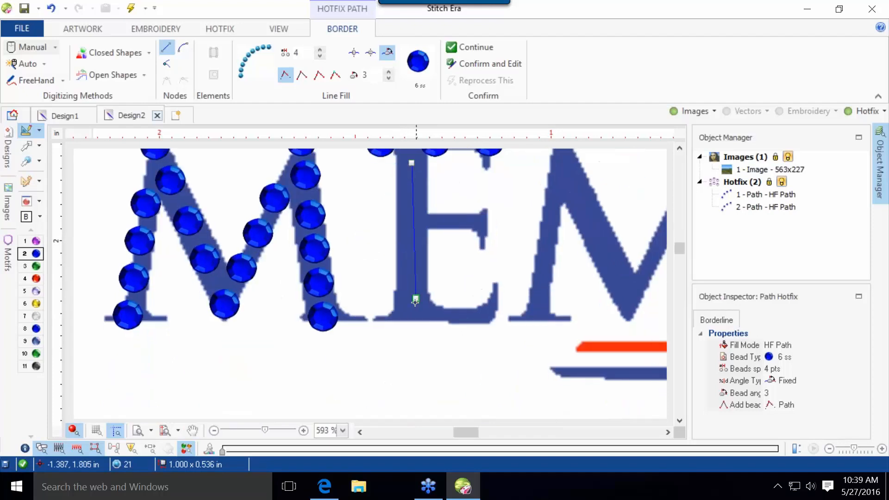
click(406, 320)
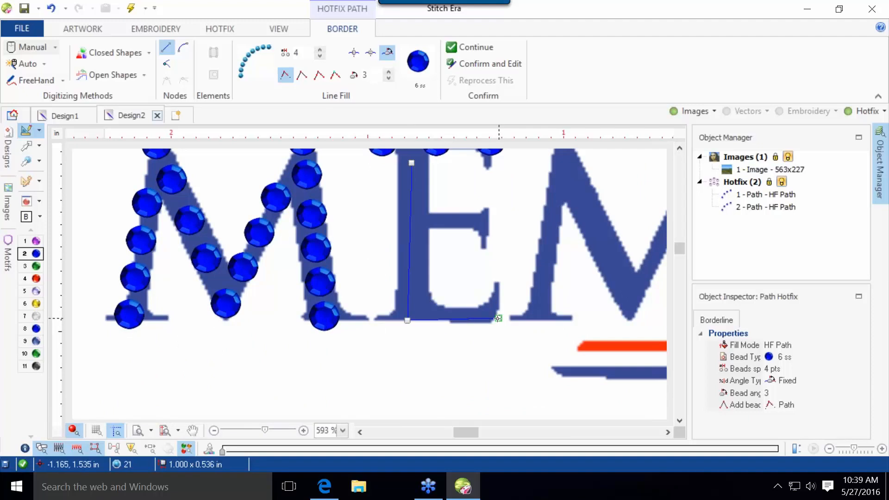
click(493, 318)
click(491, 286)
key(Return)
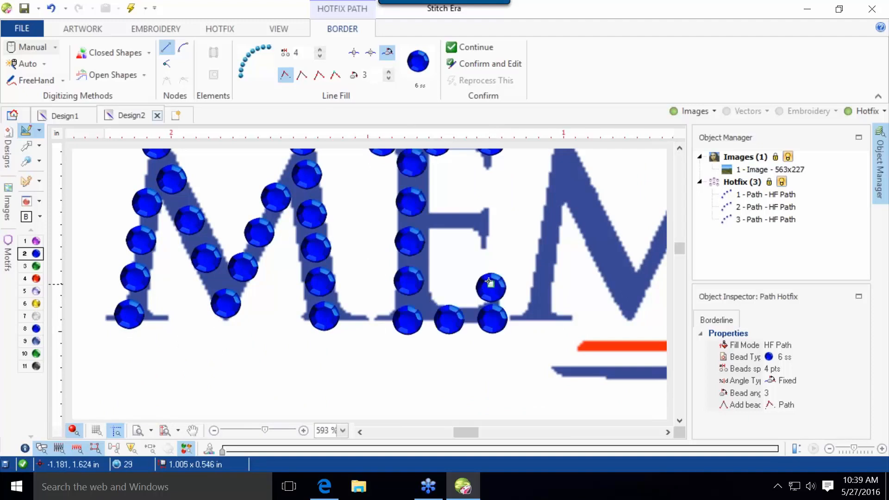
click(486, 221)
key(Return)
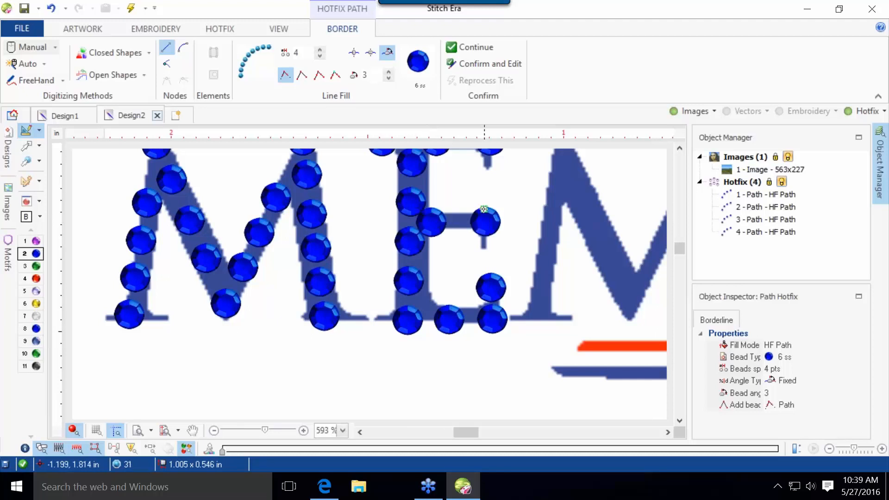
Move the inner end of the E's middle-bar path away from the stem and set its bead spacing to 2 pts.
click(27, 146)
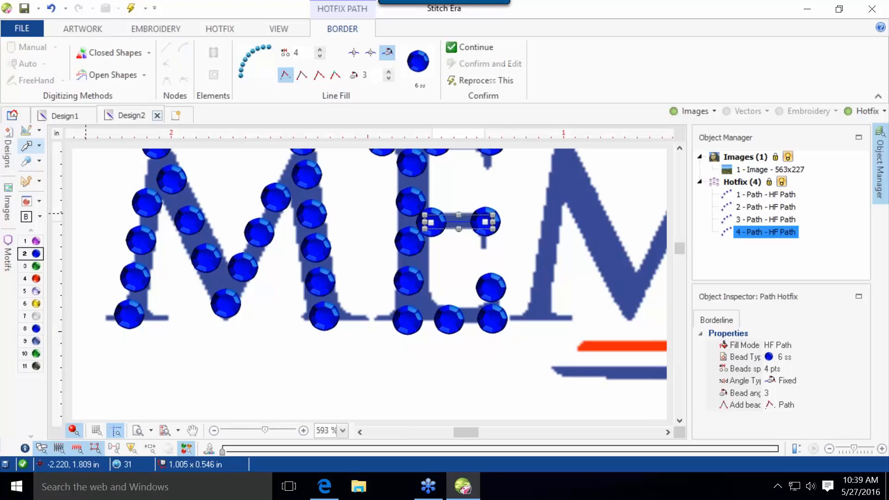
scroll(494, 240, up, 3)
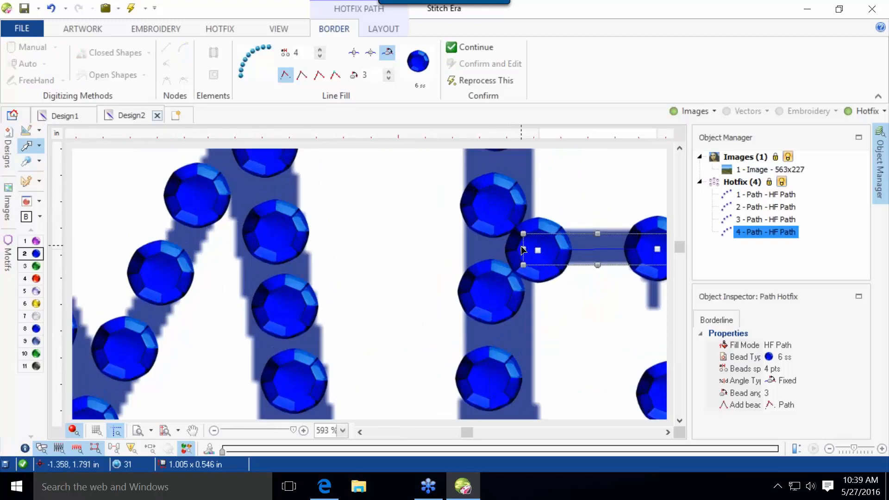
drag(525, 250, 542, 246)
scroll(544, 244, down, 3)
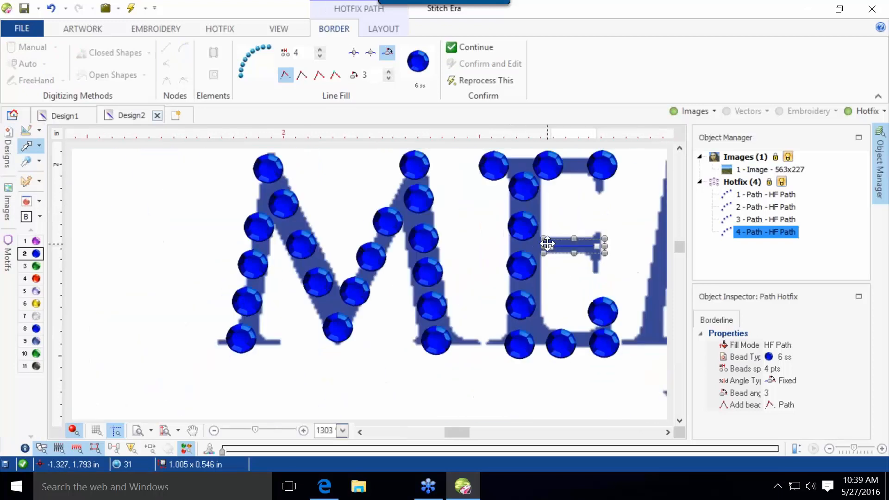
click(305, 52)
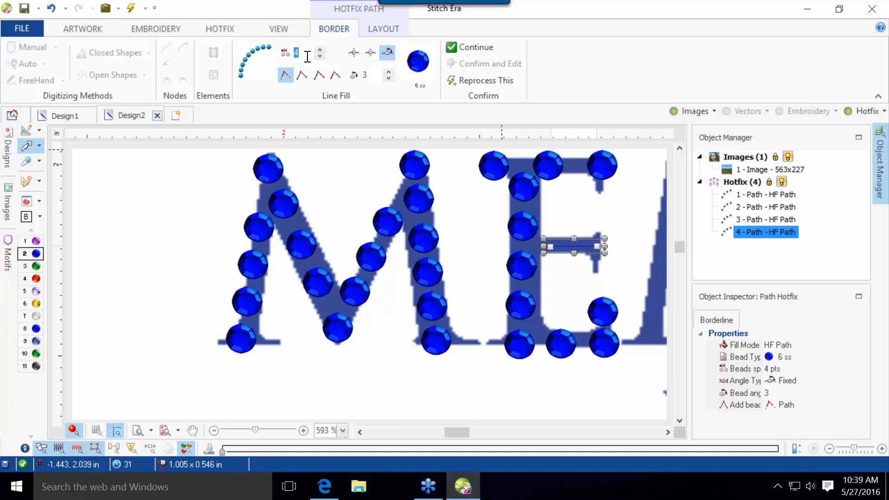
text(2)
key(Return)
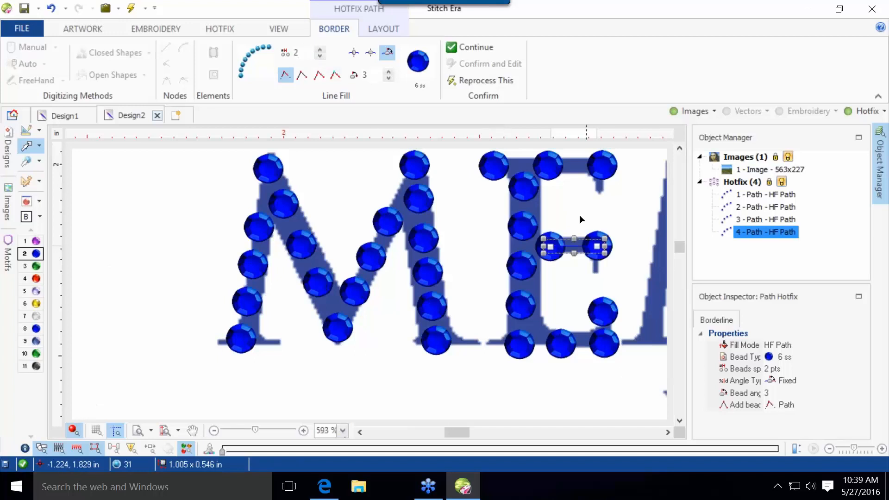
Set the bead spacing to 2 pts on the E's top-bar path and on its stem-and-base path.
click(553, 165)
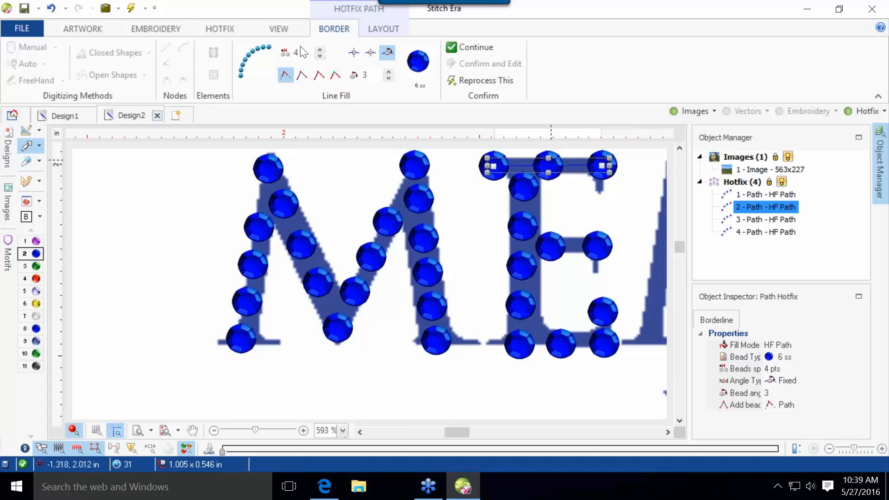
text(2)
key(Return)
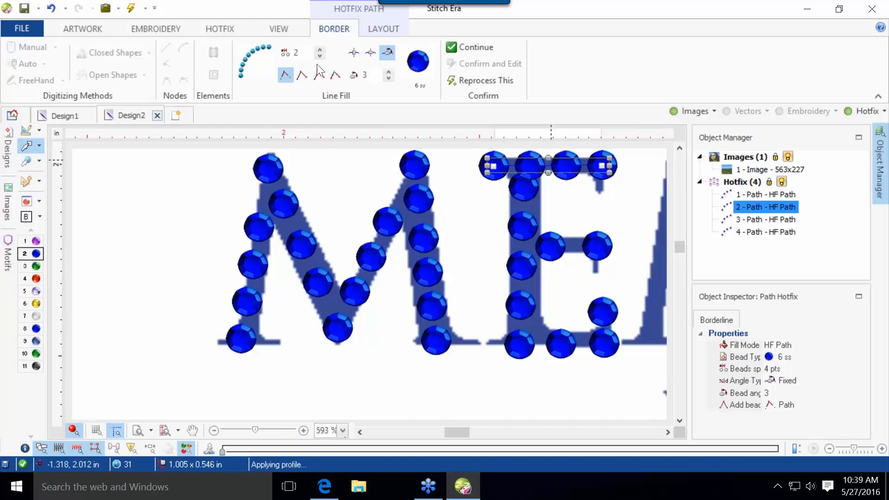
click(535, 335)
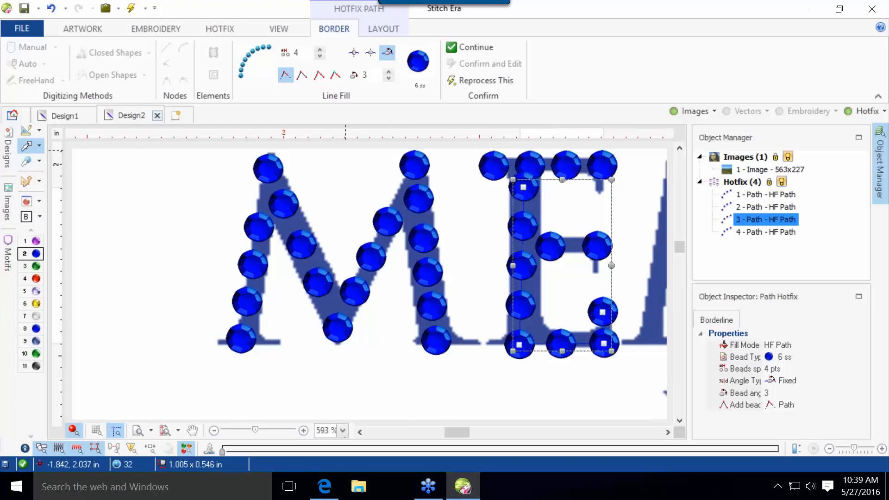
double_click(305, 51)
key(Return)
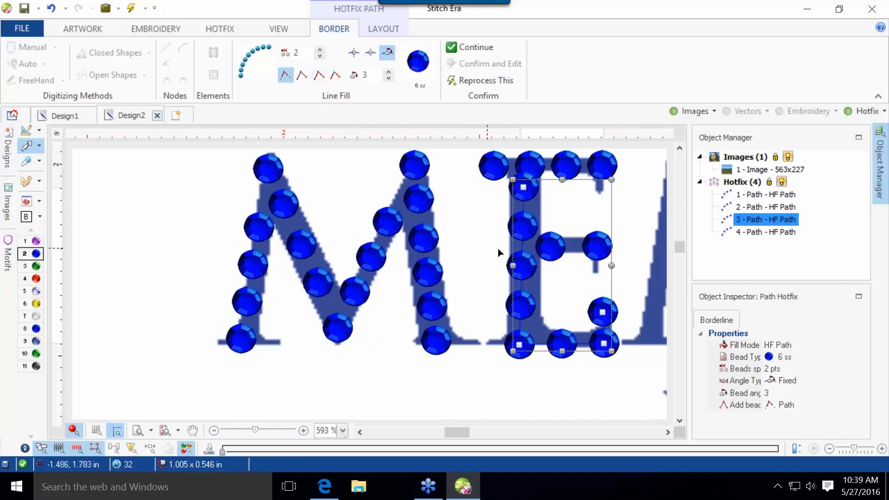
Lower the top node of the E's stem path so its first stone clears the top bar, and deselect the path.
click(524, 190)
drag(523, 192, 517, 200)
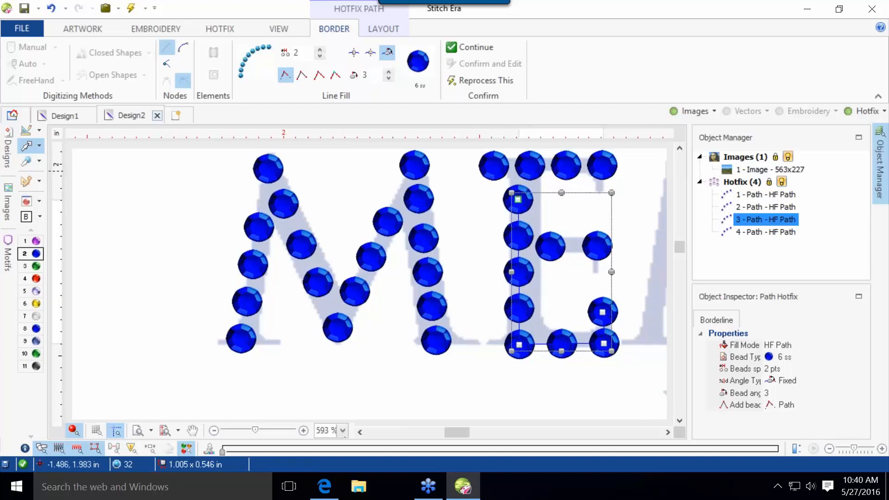
click(185, 289)
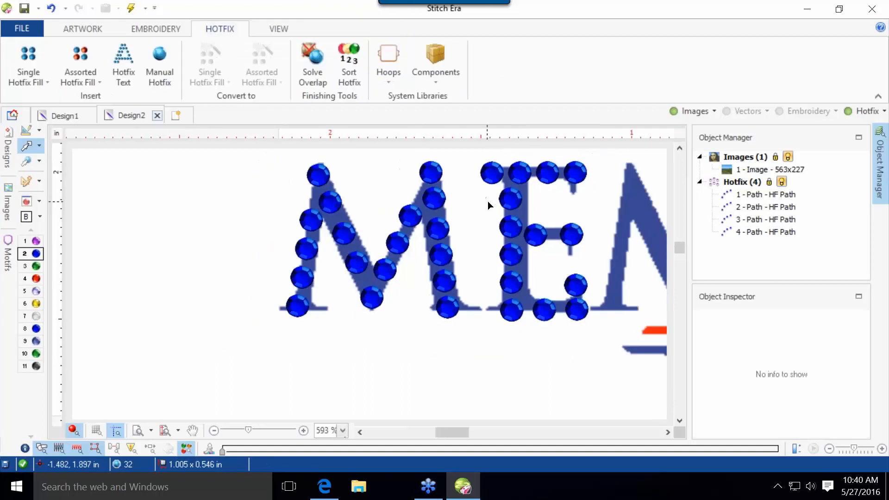
Hide the clip art and delete the stone above the E's base end and the outermost stone overhanging the stem on the top bar.
scroll(487, 200, down, 1)
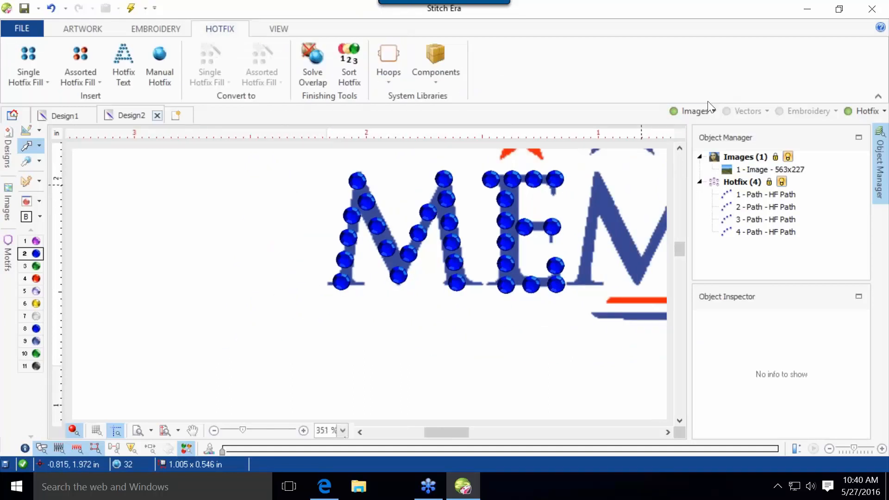
click(693, 114)
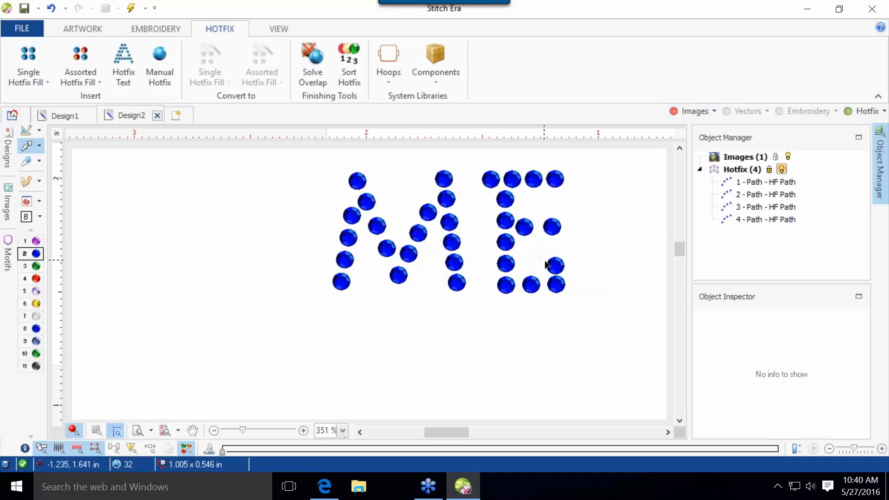
click(26, 161)
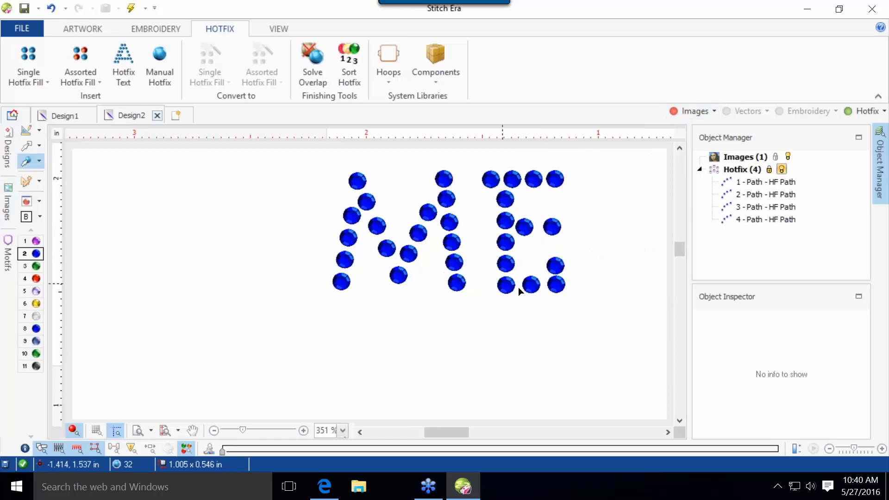
click(556, 266)
key(Delete)
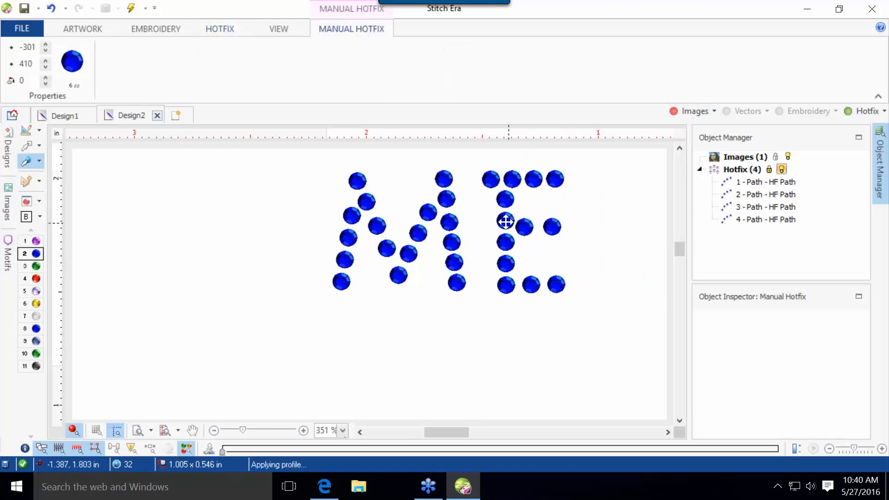
click(490, 178)
key(Delete)
Align the top bar's first stone with the E's stem, move the middle bar's outer stone inward, and show the clip art again.
click(512, 178)
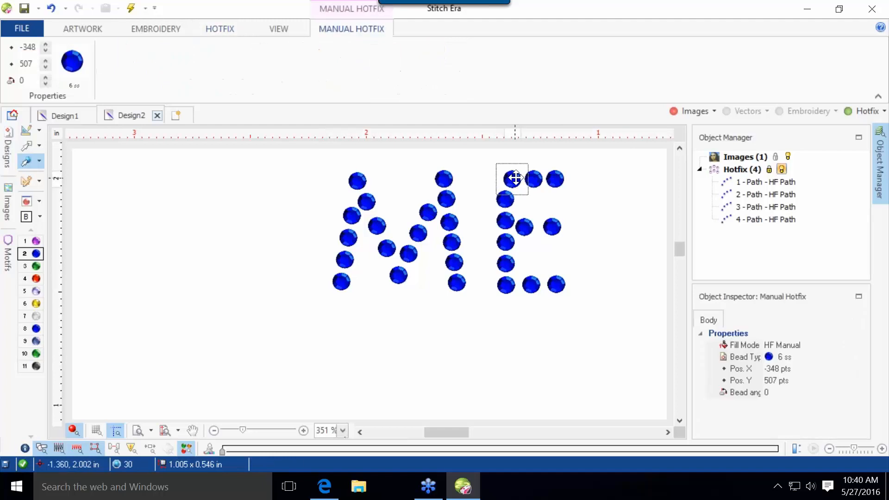
scroll(512, 178, up, 3)
scroll(500, 175, down, 2)
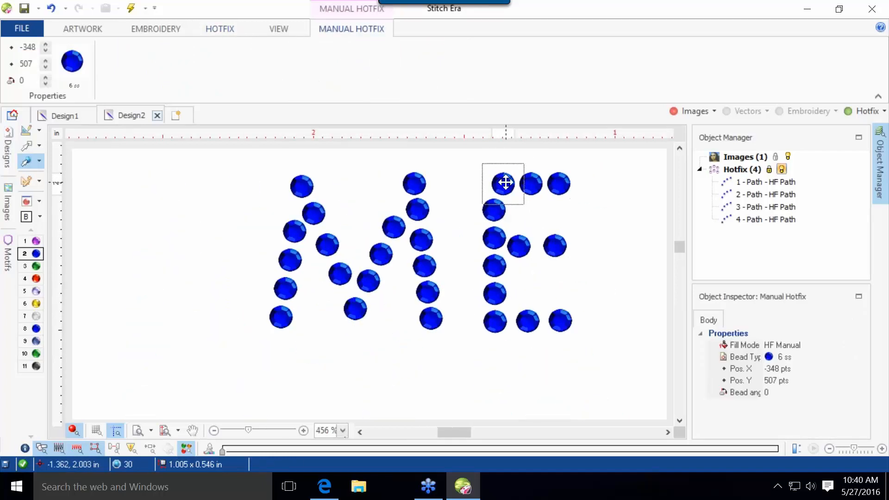
drag(504, 182, 552, 181)
click(540, 179)
click(556, 246)
drag(556, 246, 545, 246)
key(Escape)
scroll(635, 193, down, 2)
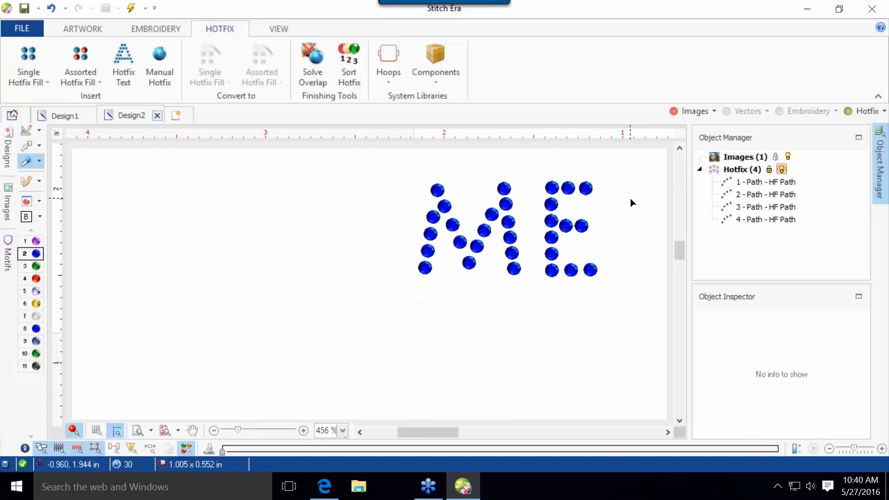
click(693, 112)
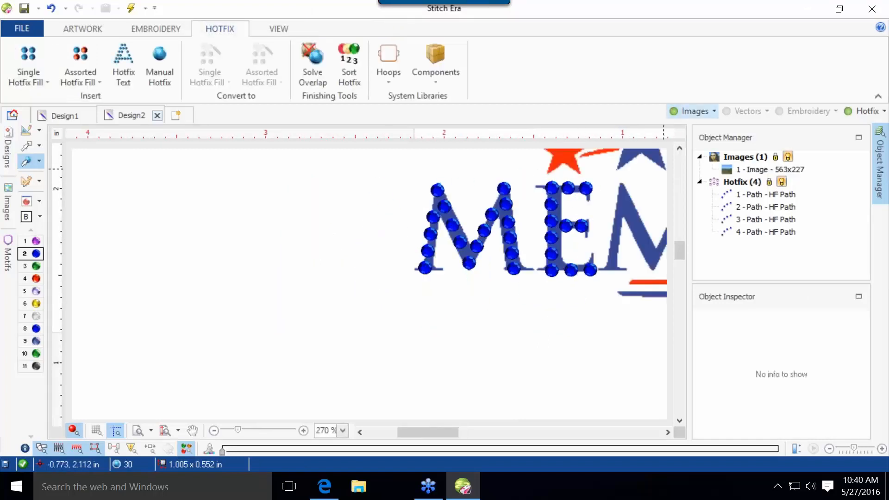
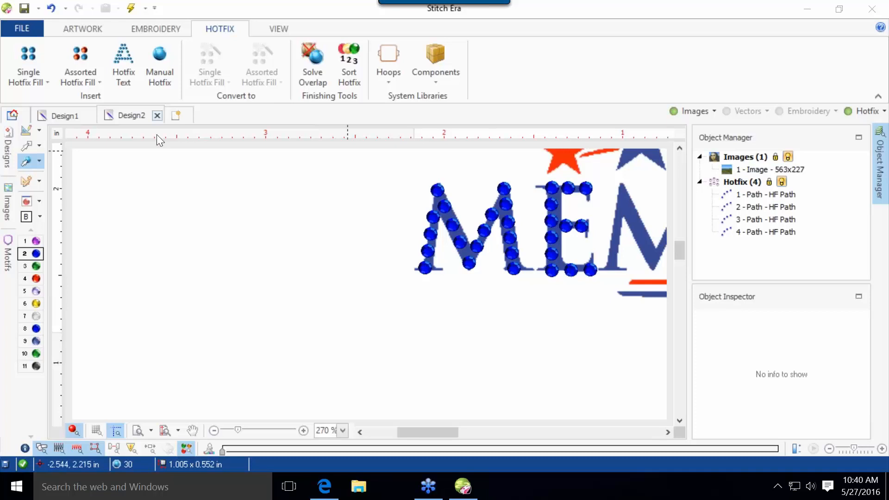
Start a new design and place the red heart image from the Clip Art folder in it.
click(178, 115)
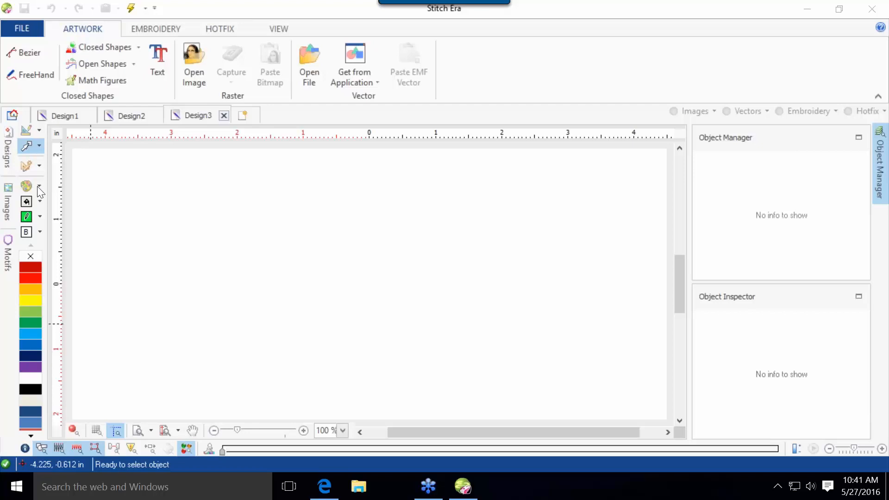
click(8, 204)
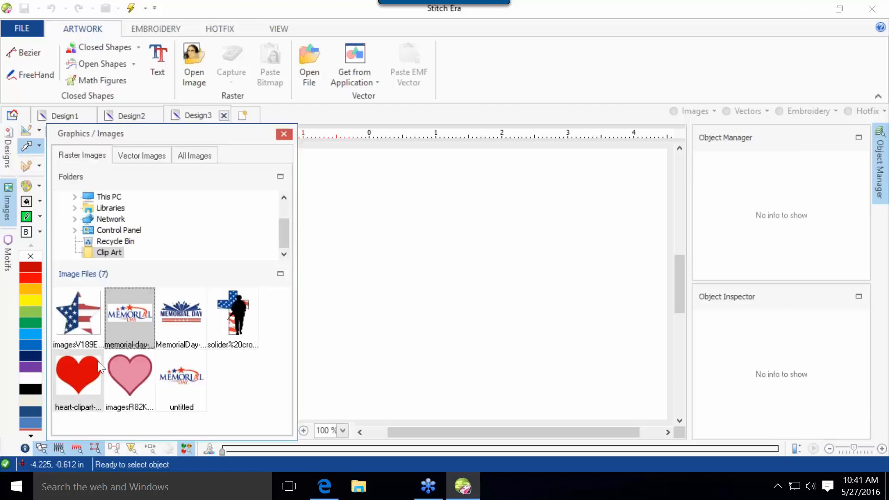
drag(90, 371, 406, 254)
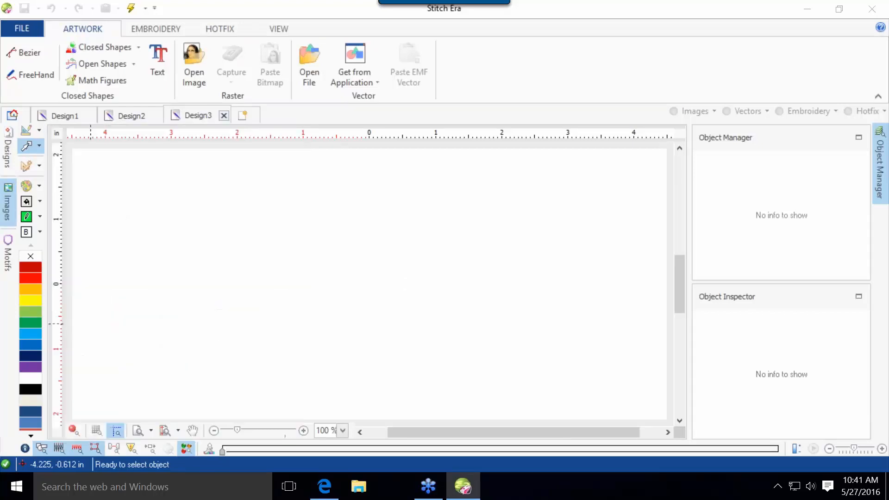
click(472, 266)
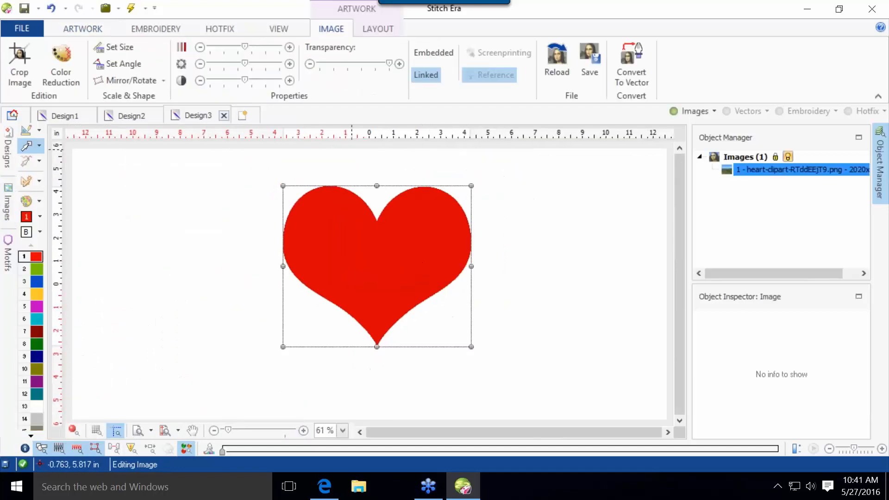
Set the heart image's width to 5 in with proportions locked and move it slightly down.
click(369, 31)
double_click(94, 46)
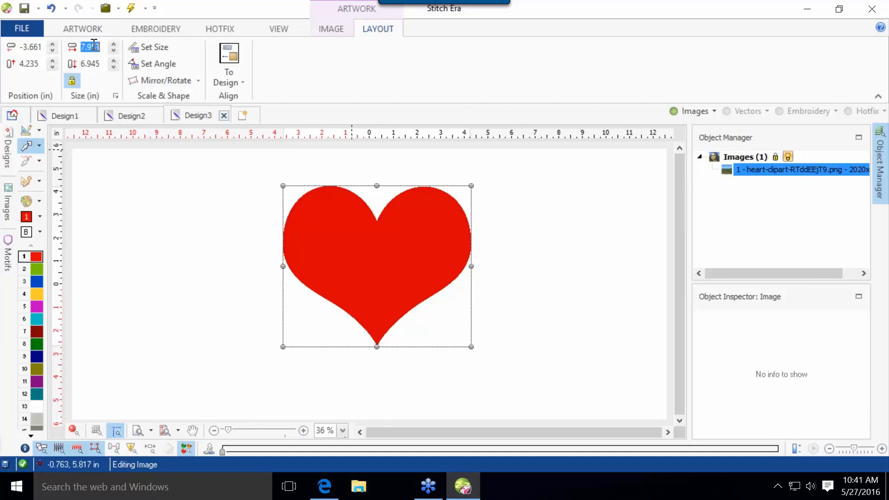
text(5)
key(Return)
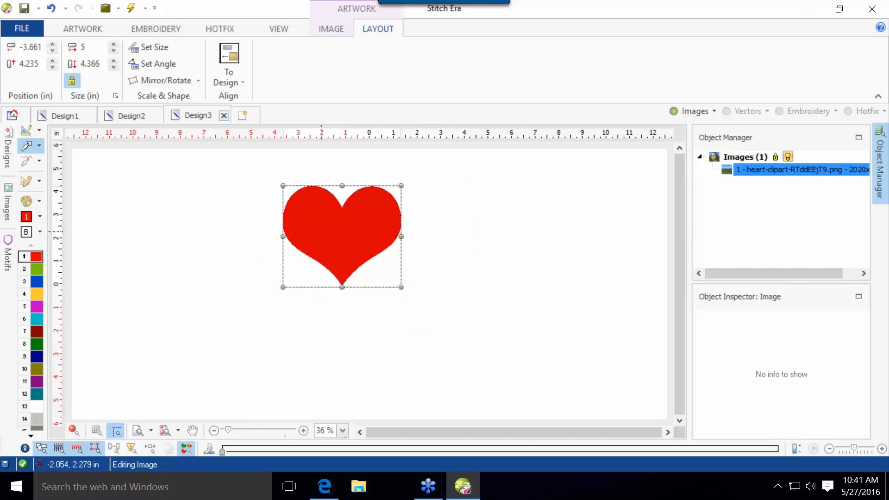
drag(350, 227, 350, 247)
click(438, 228)
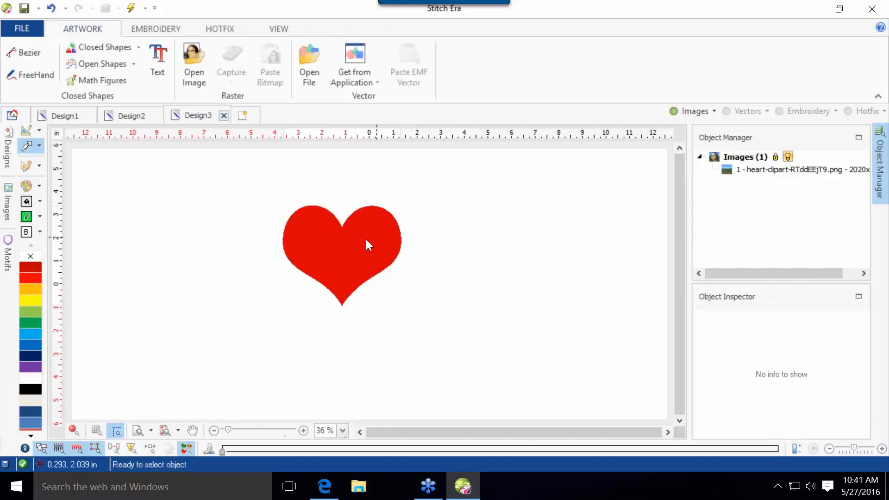
Deselect the heart image and switch to the hotfix digitizing tools.
click(345, 241)
key(ctrl+c)
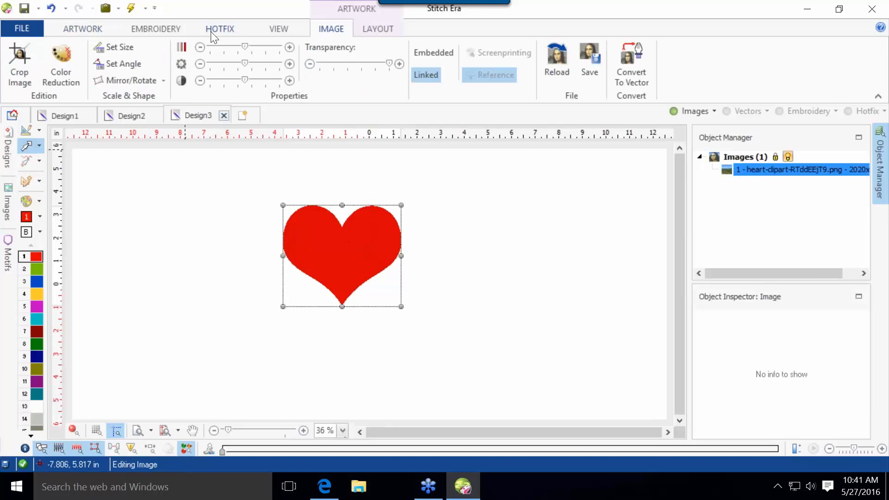
click(95, 197)
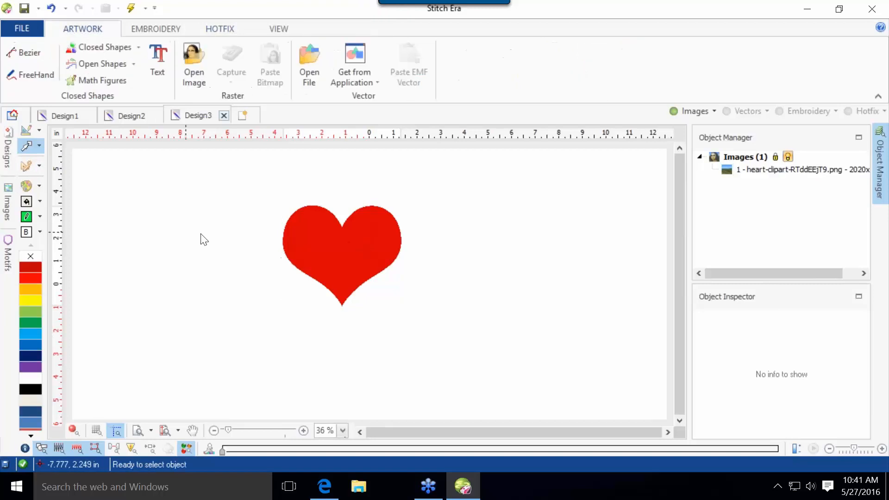
click(214, 29)
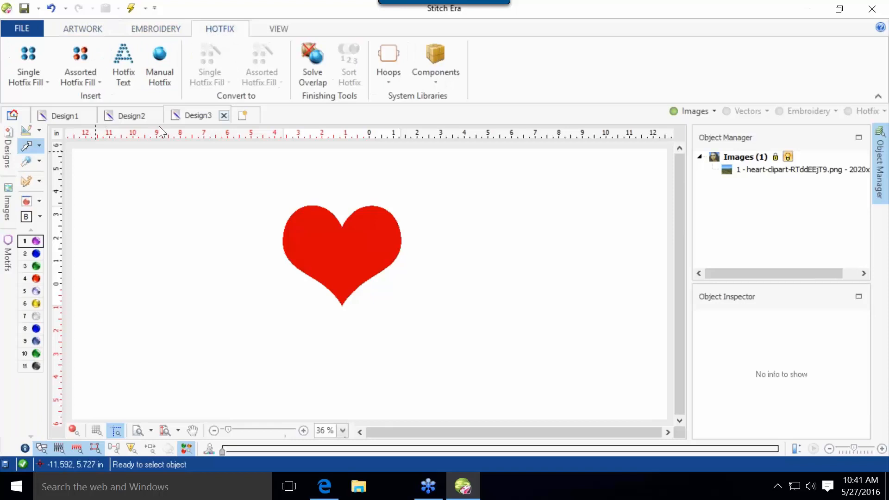
Make the red bead, number 4 in the hotfix palette, the active bead.
click(37, 278)
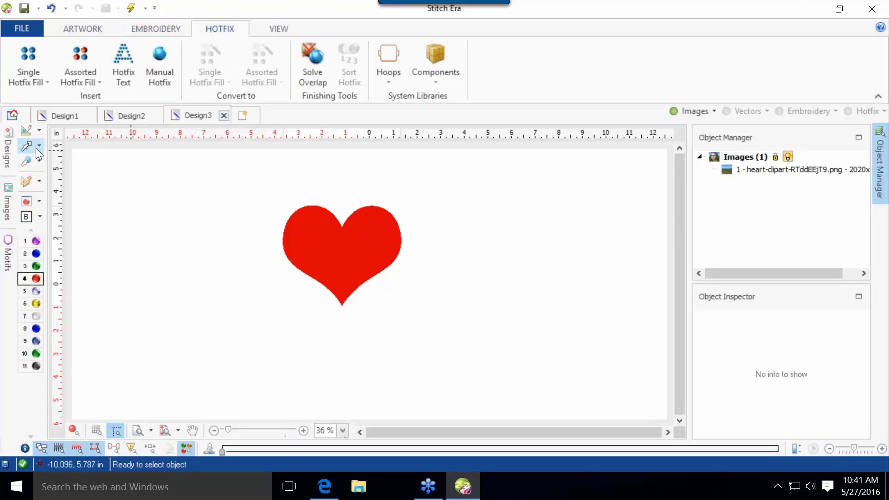
click(310, 257)
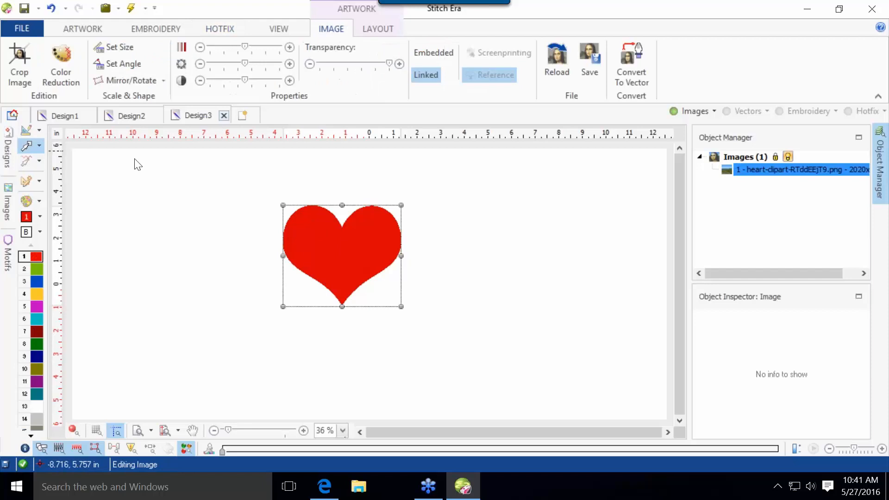
click(24, 180)
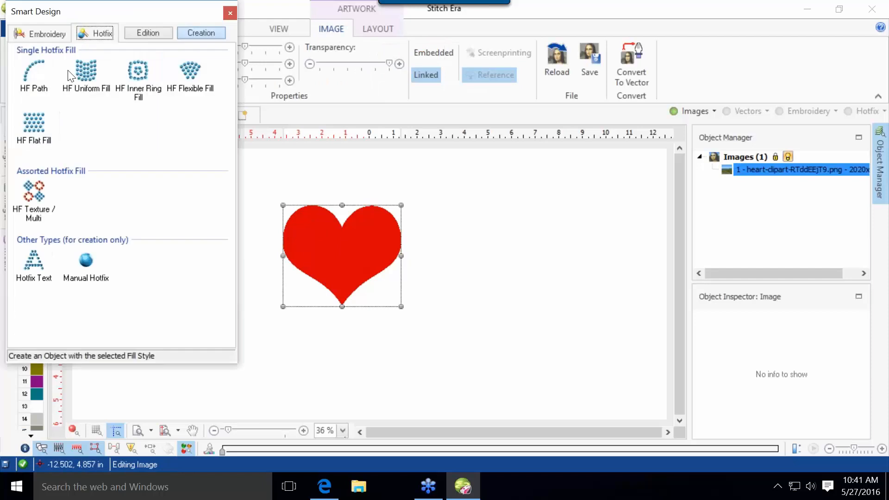
click(189, 75)
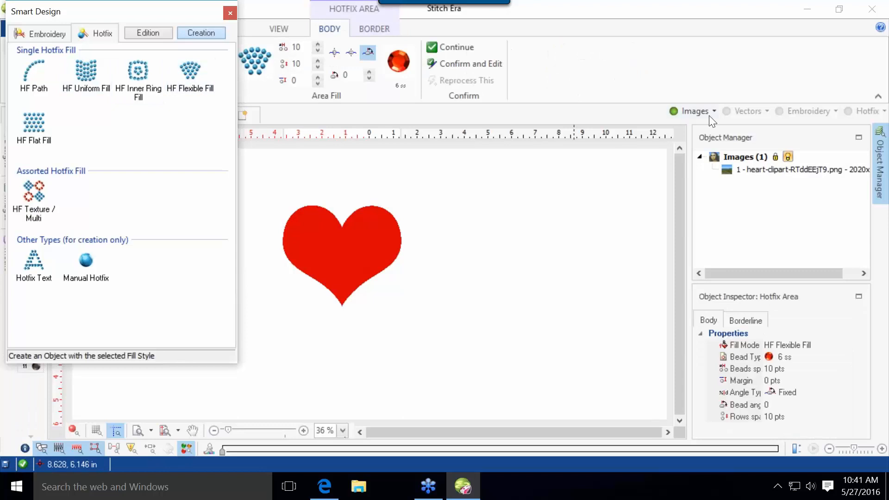
click(696, 111)
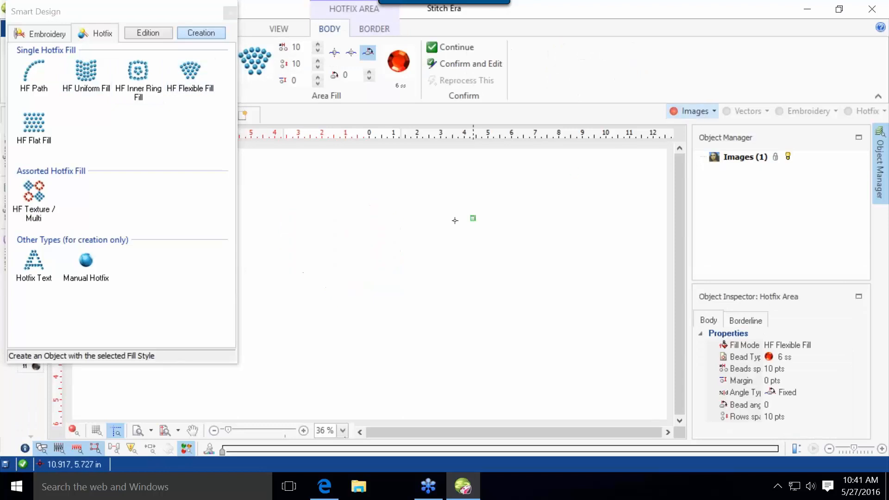
click(223, 9)
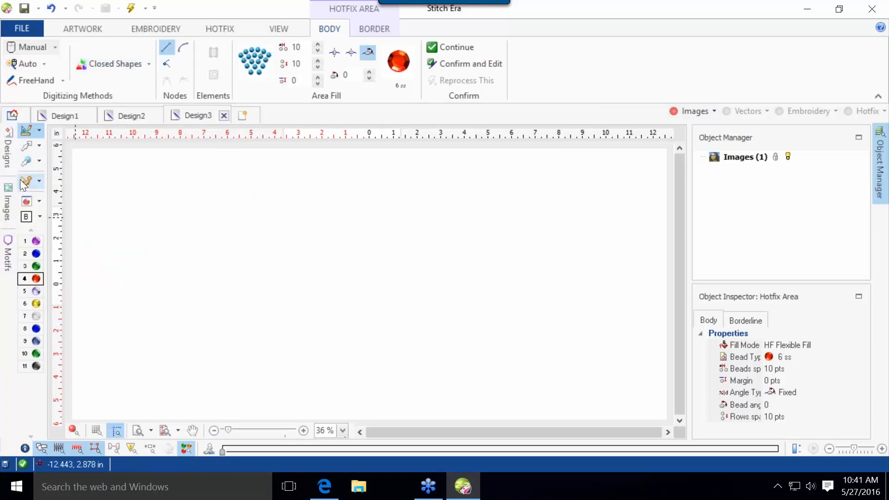
click(23, 142)
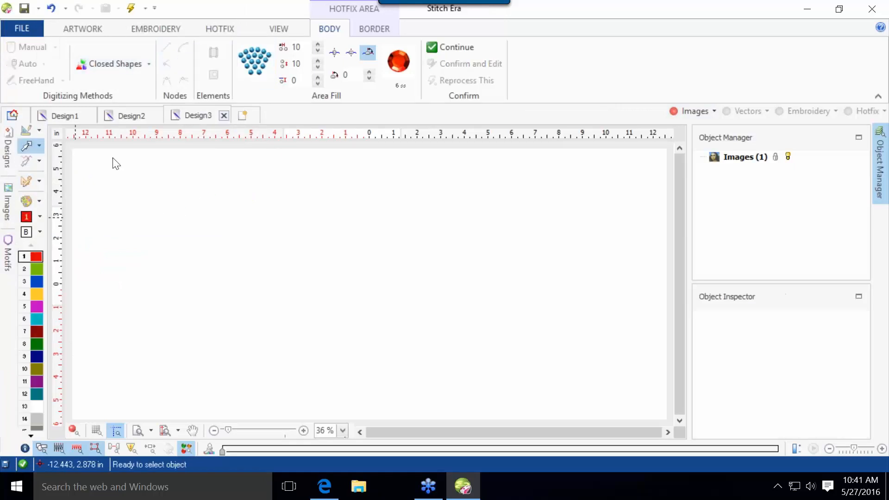
click(694, 109)
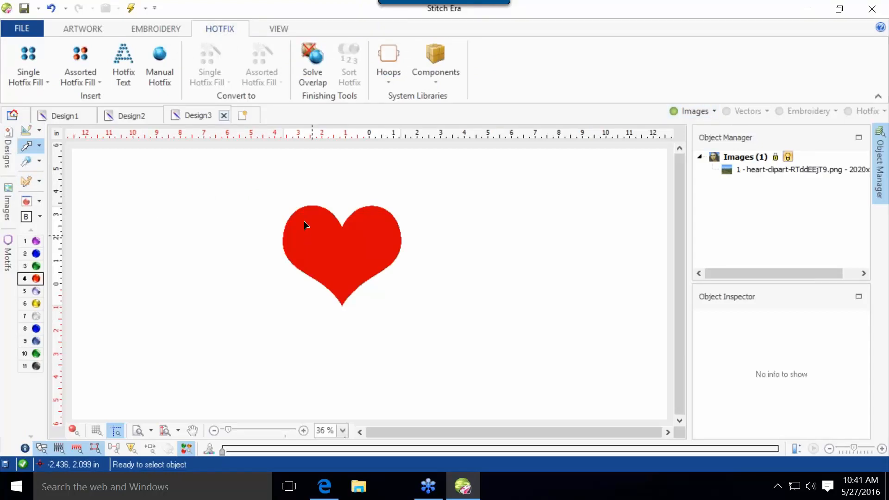
Start a single-hotfix area with Uniform Fill at 4 pts bead spacing and change its fill type to HF Flexible Fill.
click(33, 65)
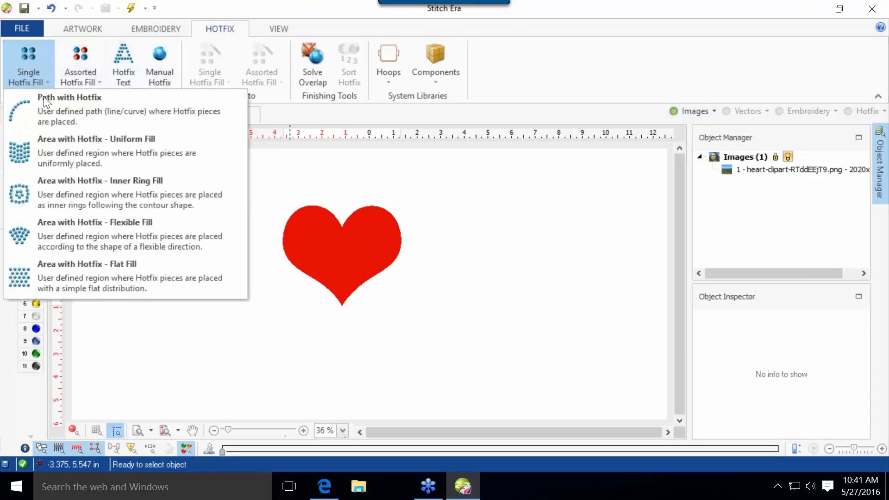
click(55, 146)
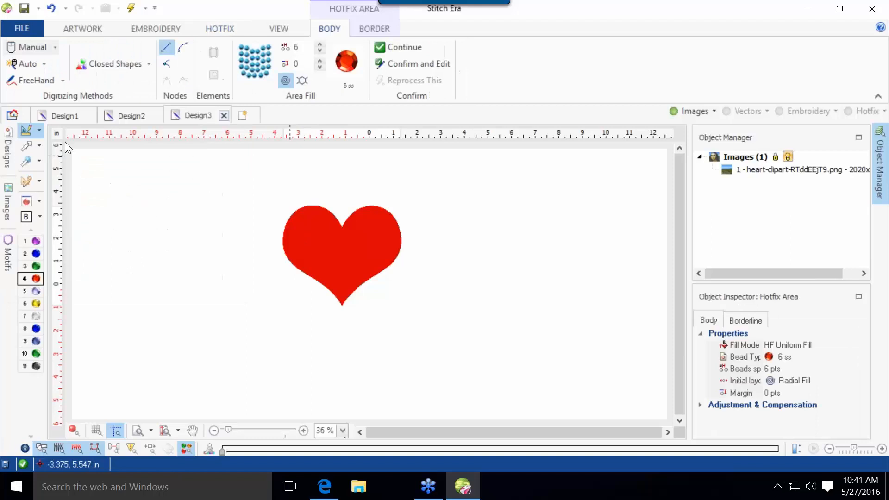
click(306, 47)
text(4)
click(245, 54)
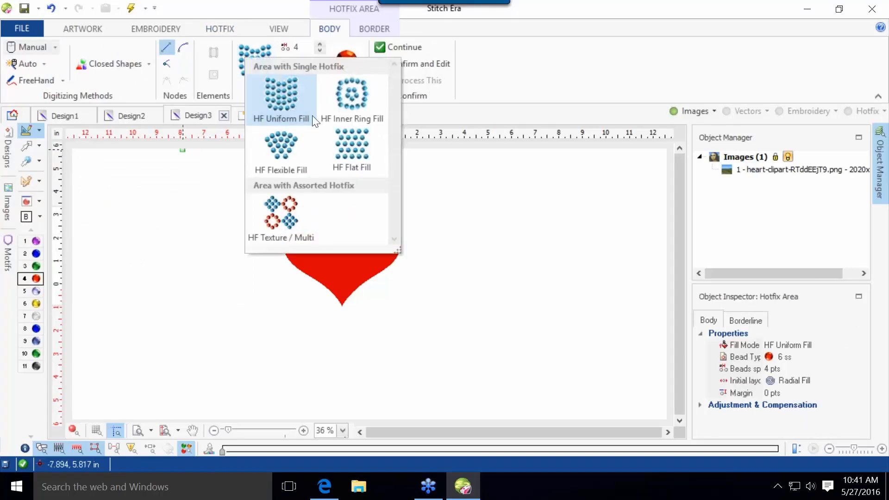
click(283, 153)
click(290, 151)
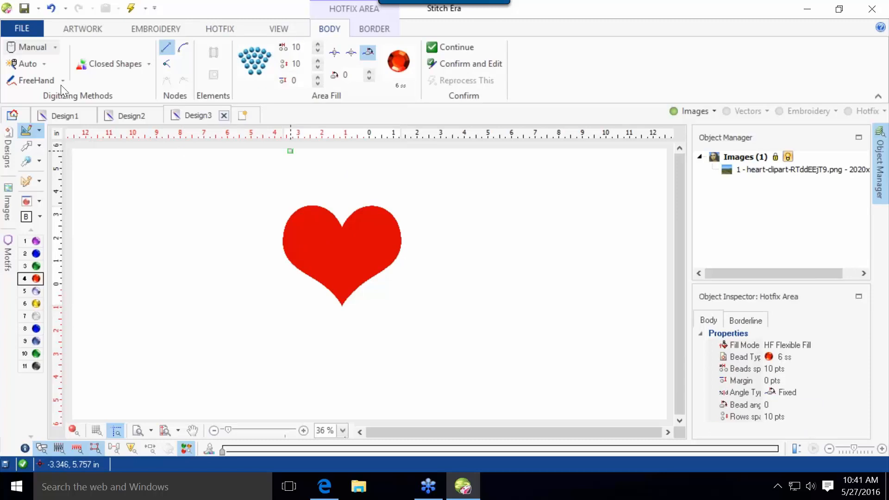
Automatically trace the red heart image into a hotfix area.
click(18, 63)
click(38, 94)
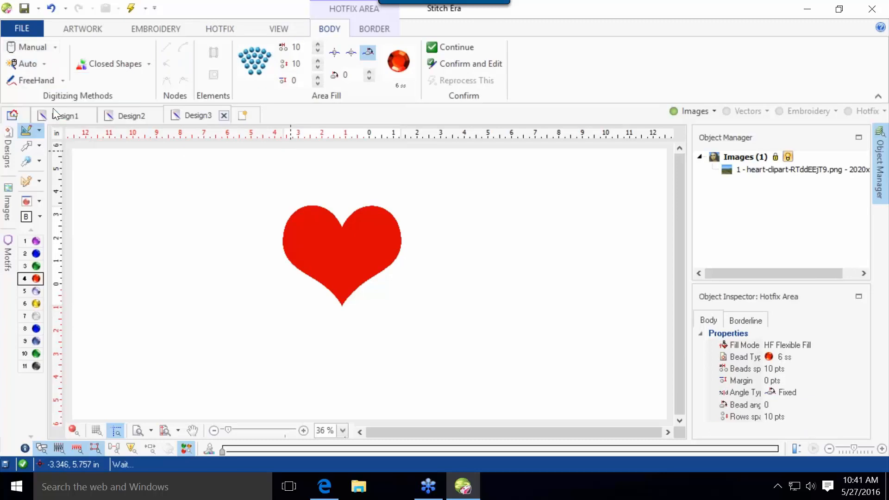
click(333, 256)
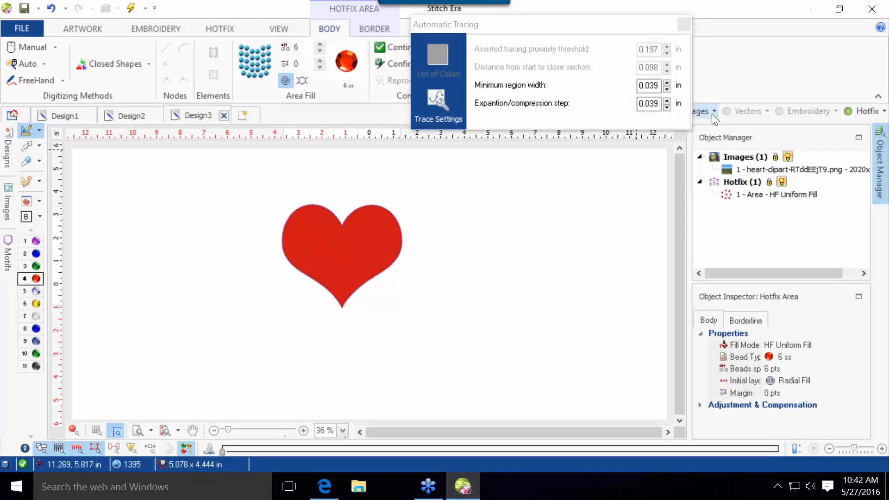
Hide the heart image and display the traced area's beads in realistic view.
click(700, 112)
scroll(368, 232, up, 2)
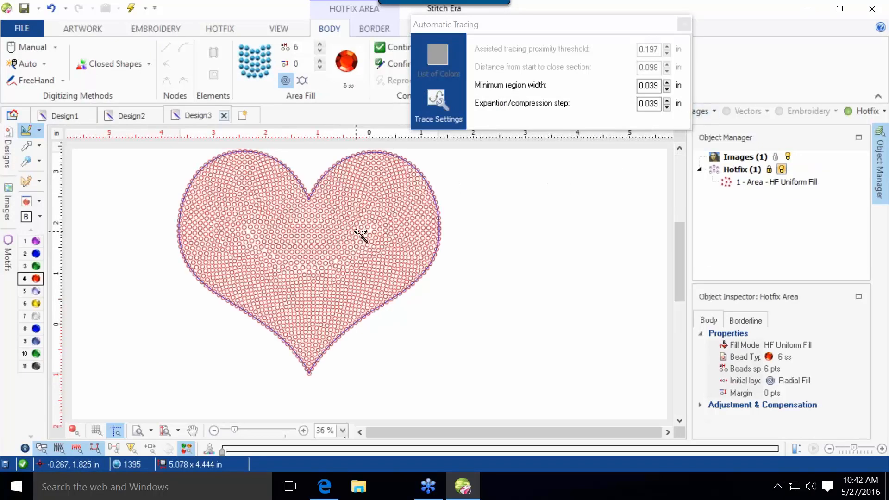
click(73, 430)
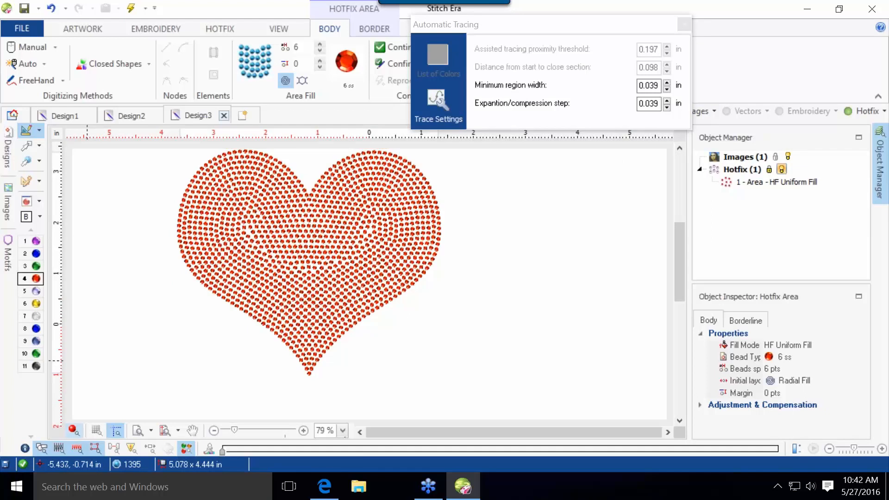
Set the design background to a near-black colour with Red 9, Green 5 and Blue 5.
click(26, 201)
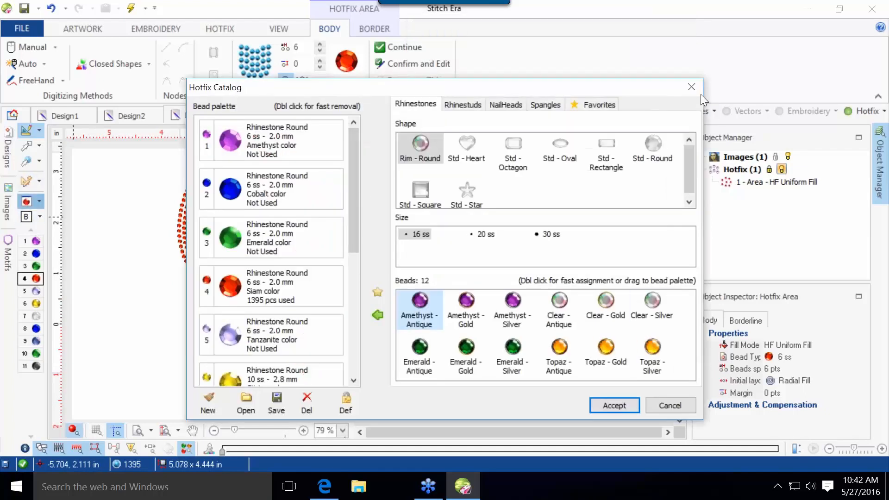
click(691, 87)
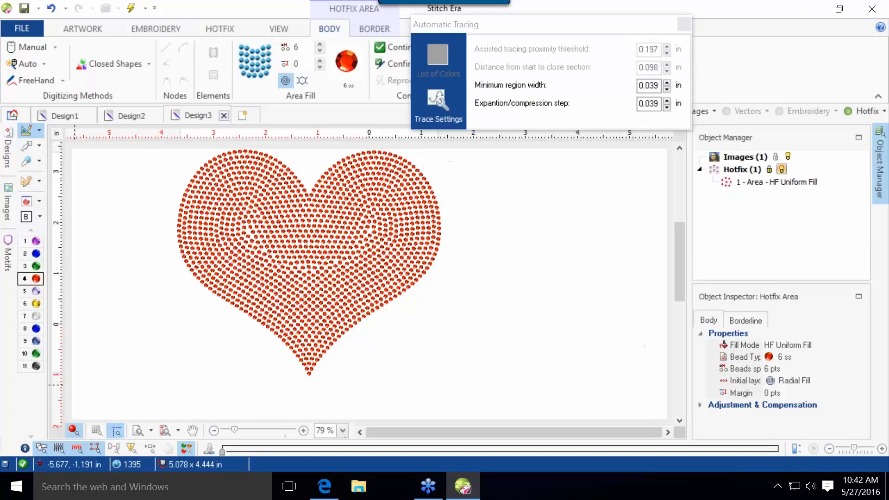
click(27, 216)
click(384, 157)
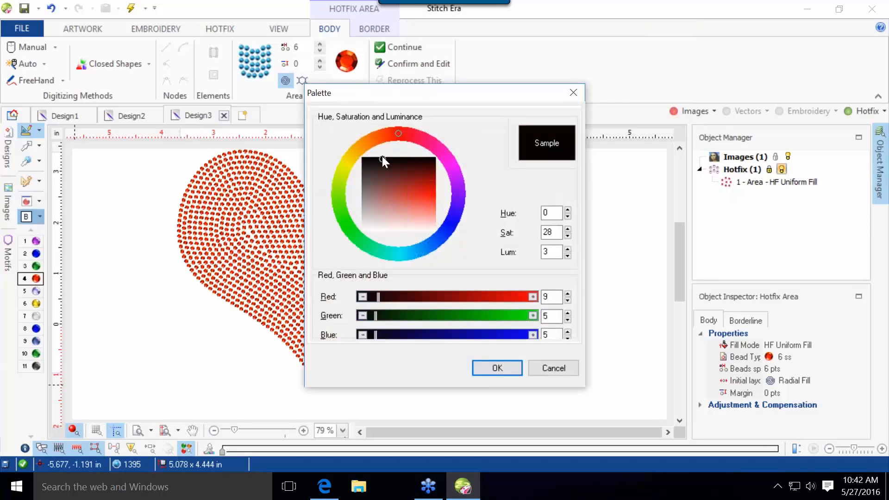
click(500, 368)
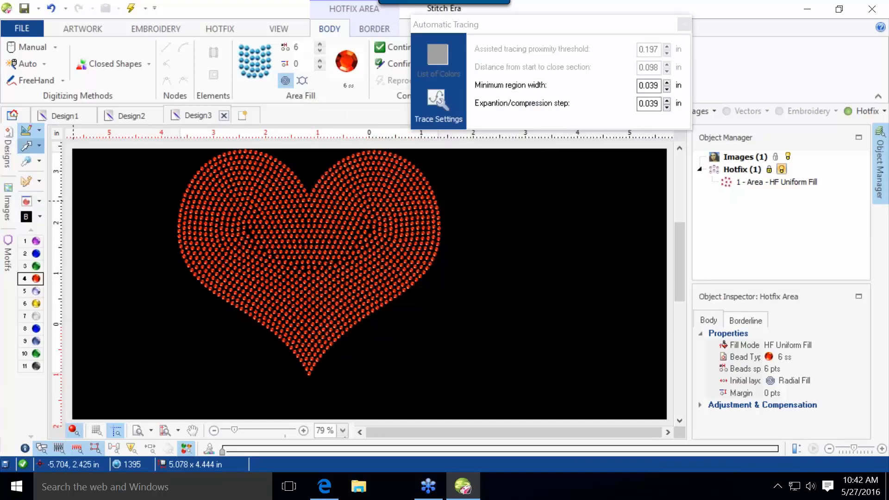
Move the heart hotfix area slightly right and down and change its fill type to HF Flexible Fill.
click(26, 145)
drag(284, 256, 316, 270)
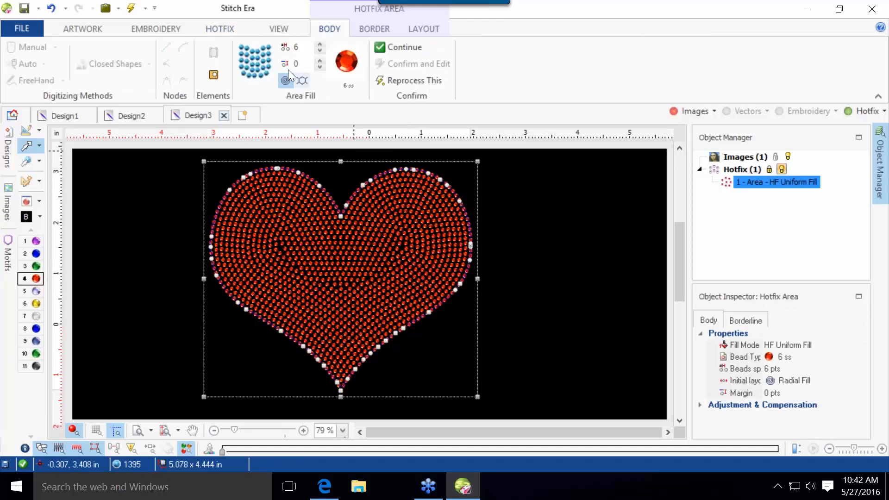
click(254, 57)
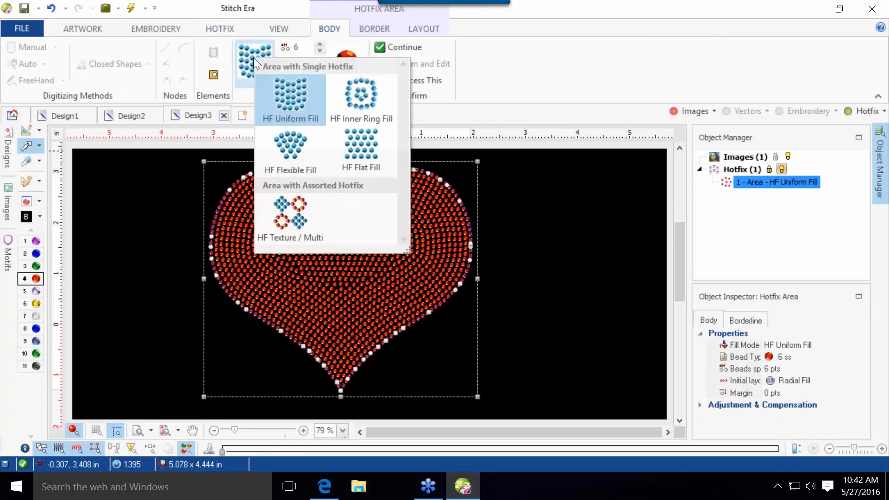
click(291, 145)
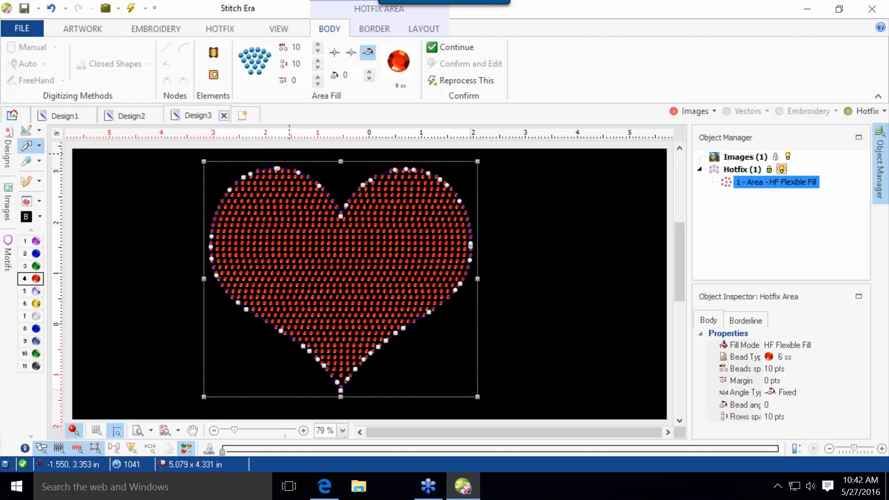
Set the heart fill's bead spacing to 5 pts and its row spacing to 50 pts.
click(298, 47)
text(5)
key(Return)
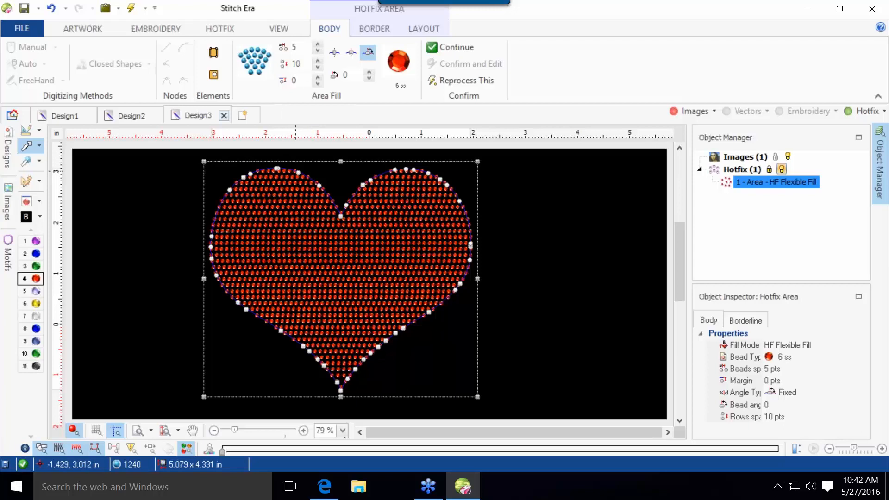
double_click(298, 60)
key(Return)
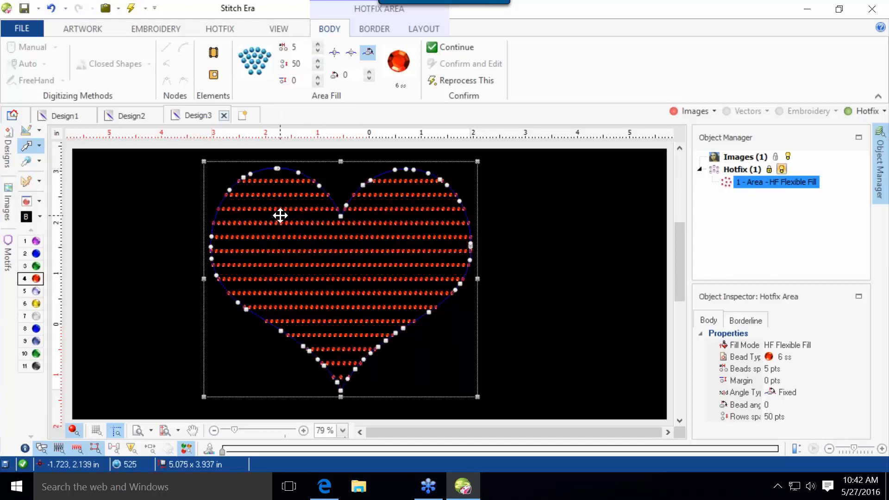
Reduce the heart fill's row spacing to 5 pts.
double_click(296, 63)
text(5)
key(Return)
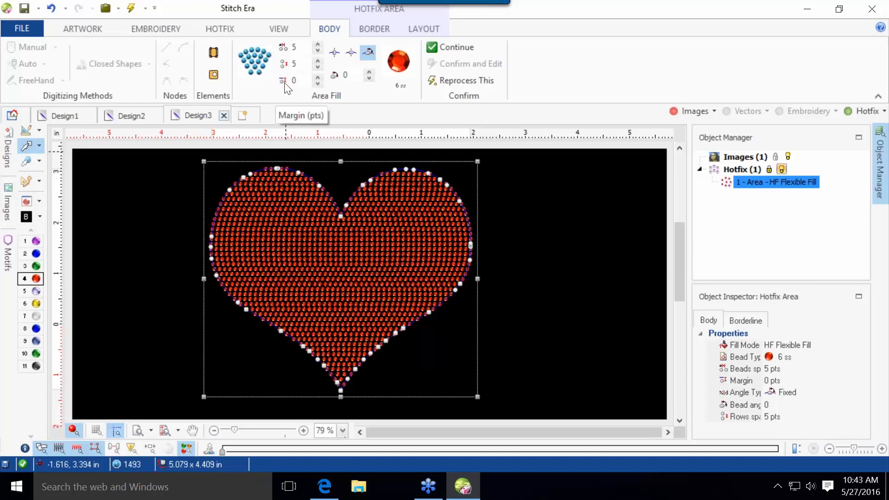
Try a 50 pts margin on the heart fill and set the margin back to 0.
double_click(300, 77)
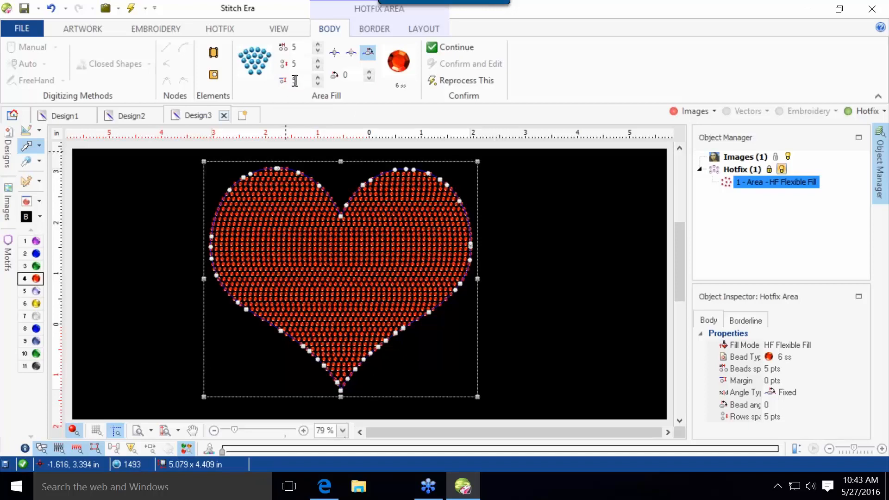
text(50)
key(Return)
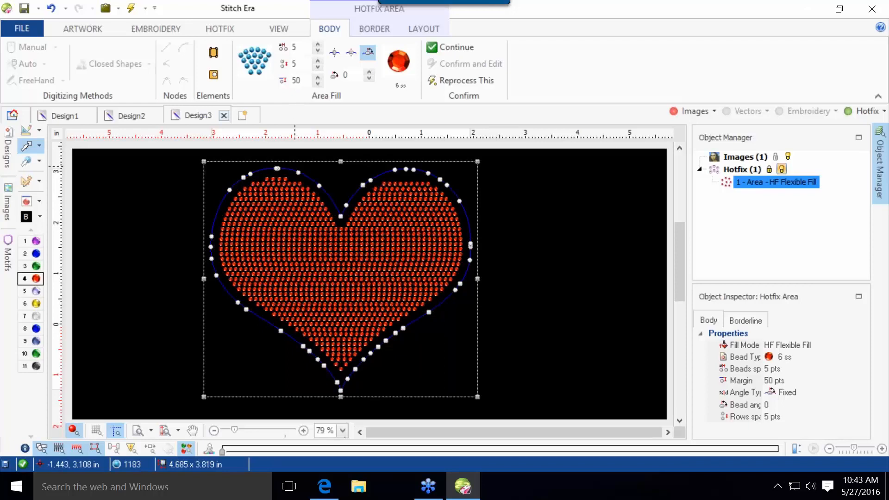
double_click(299, 81)
text(0)
key(Return)
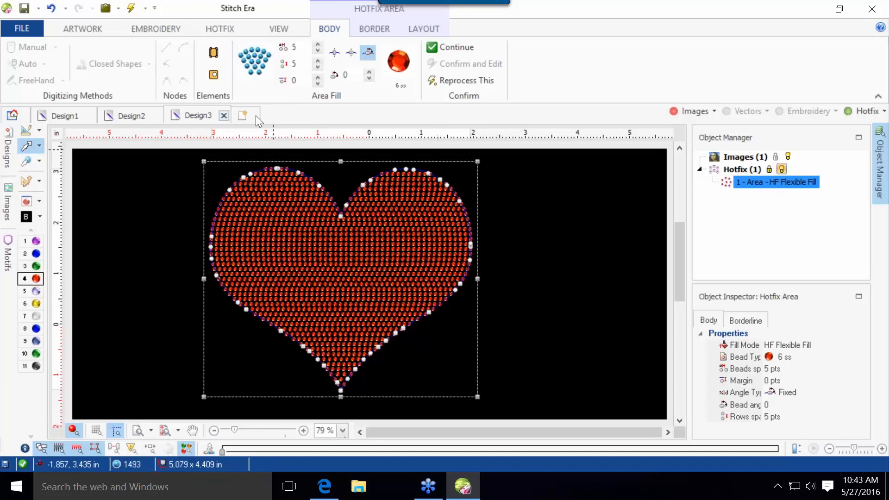
Set the heart fill's bead spacing to 4 pts and its row spacing to 20 pts.
double_click(294, 48)
key(Return)
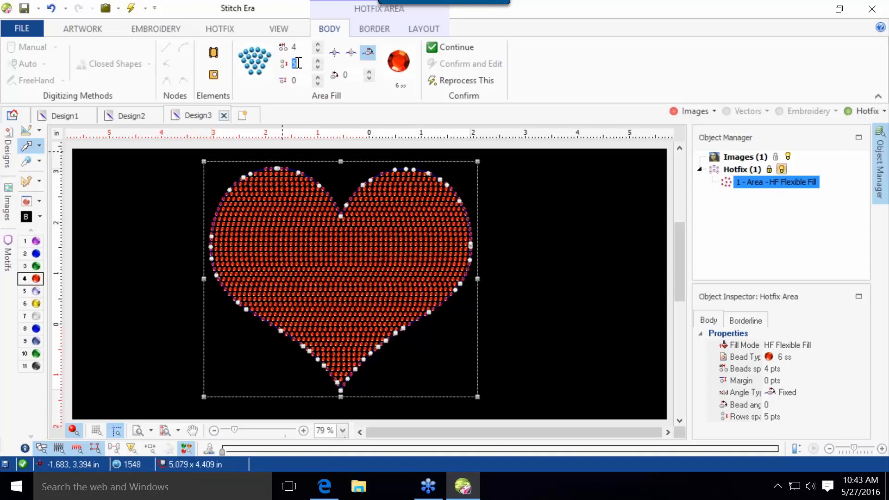
text(20)
key(Return)
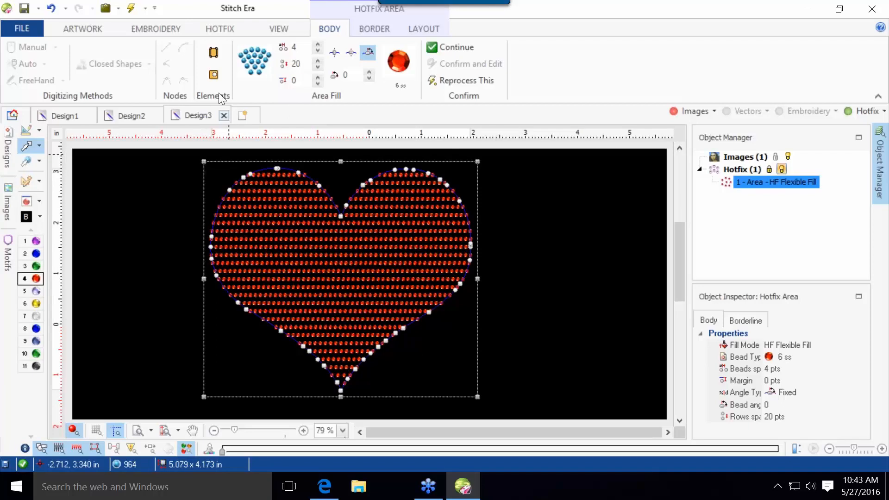
Draw a zigzag curve direction across the heart fill from its lower-left side to its lower-right side.
click(213, 55)
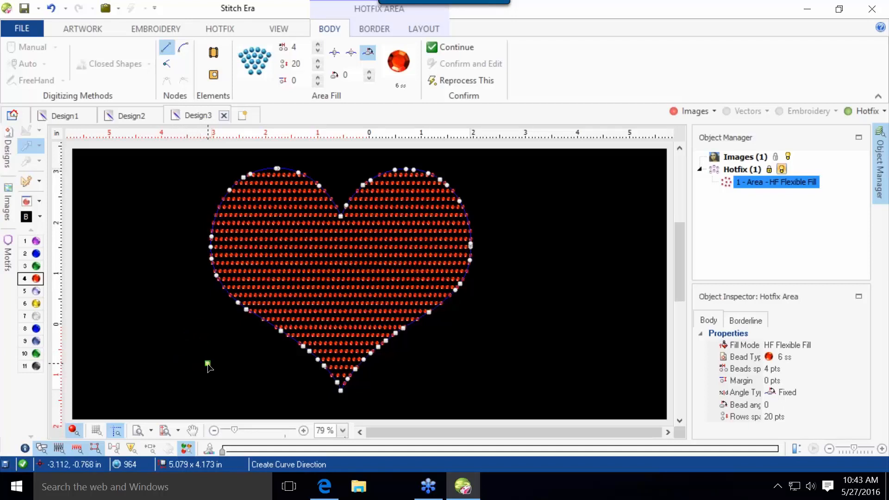
click(195, 366)
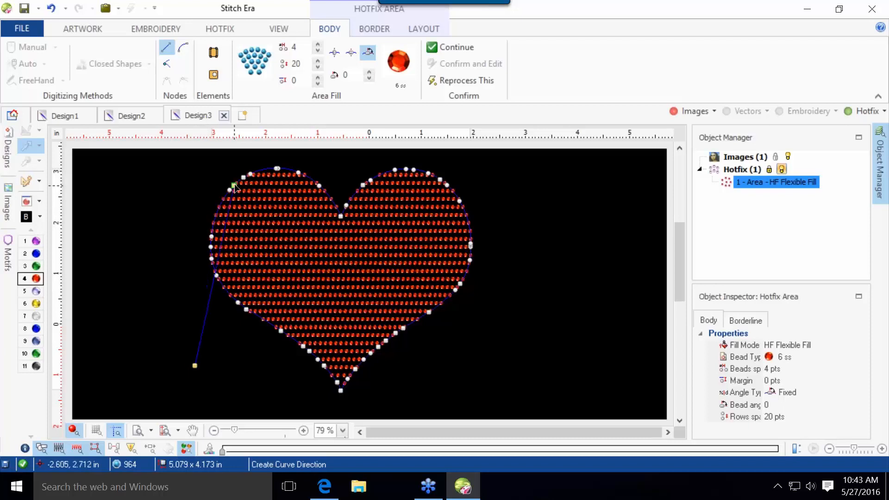
click(245, 162)
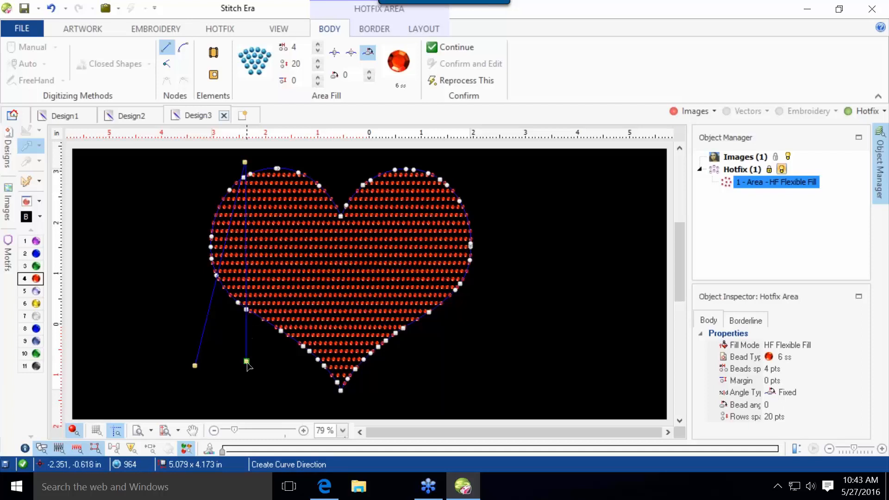
click(246, 362)
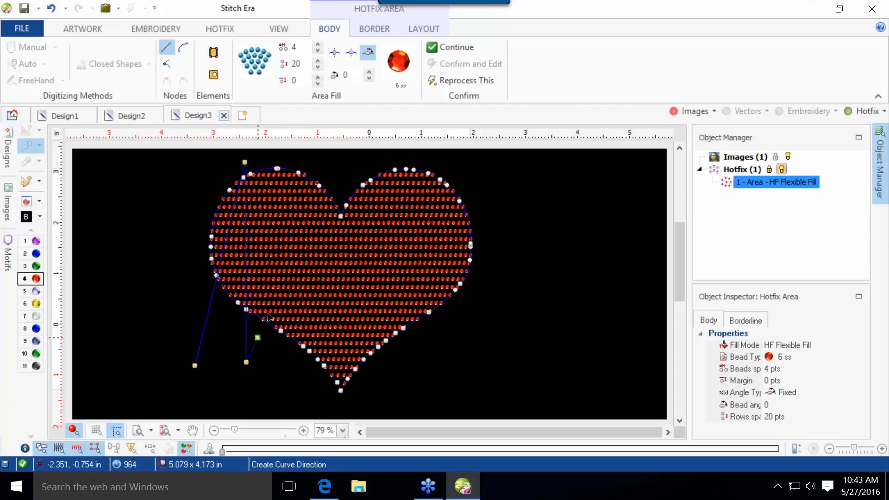
click(285, 221)
click(320, 221)
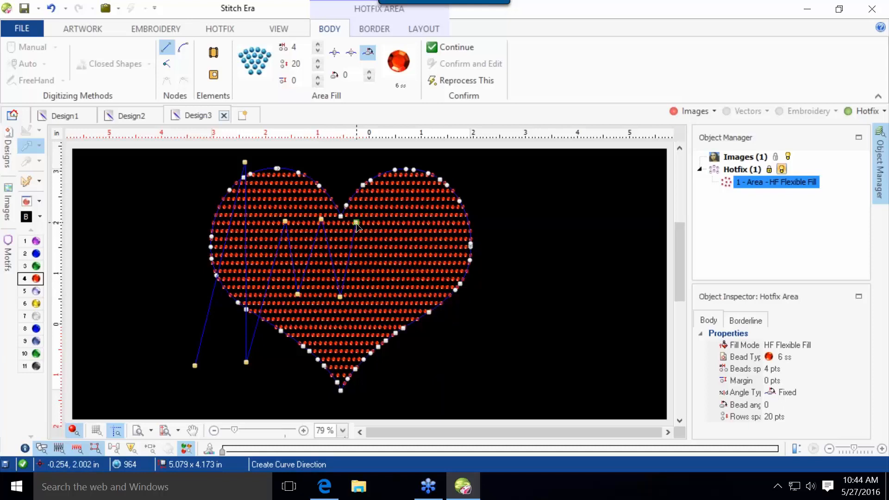
click(356, 223)
click(372, 301)
click(395, 152)
click(416, 364)
click(447, 163)
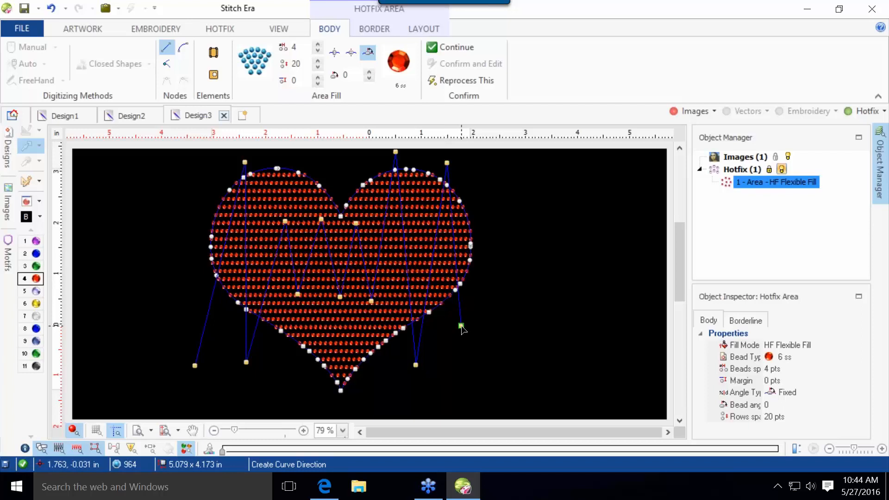
click(460, 326)
right_click(459, 328)
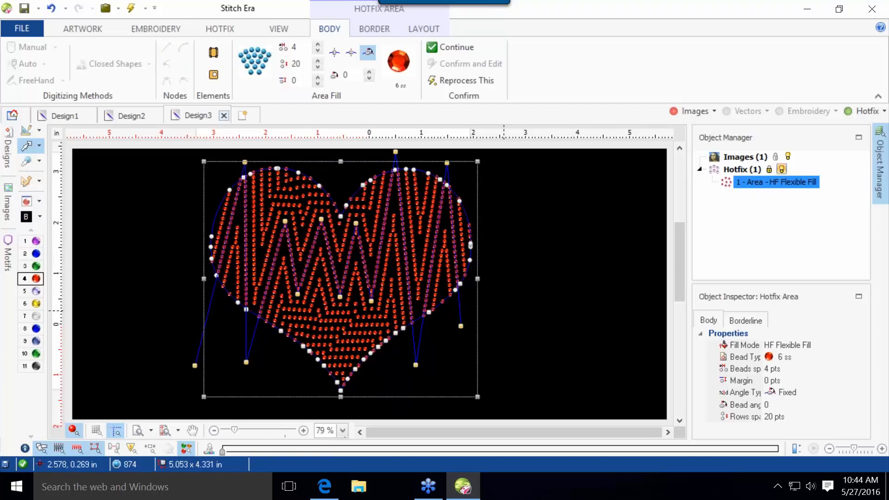
click(527, 298)
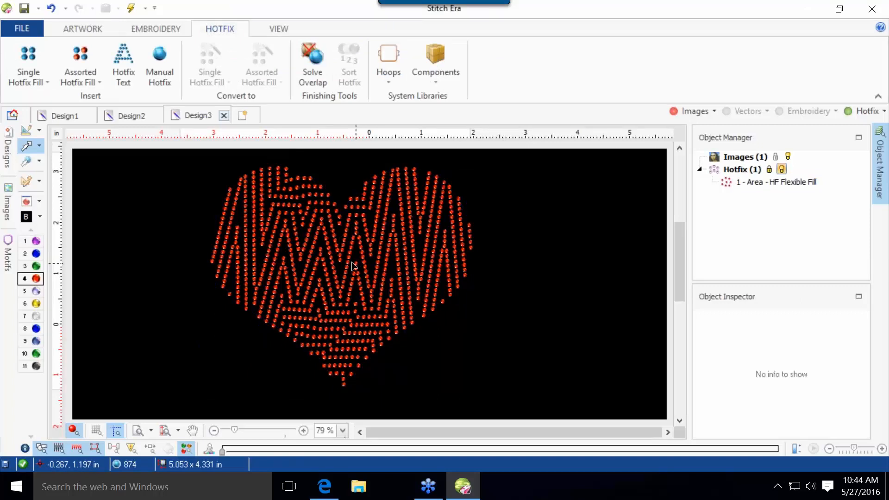
Move the middle valley point of the zigzag direction line down to the heart's bottom tip.
click(284, 231)
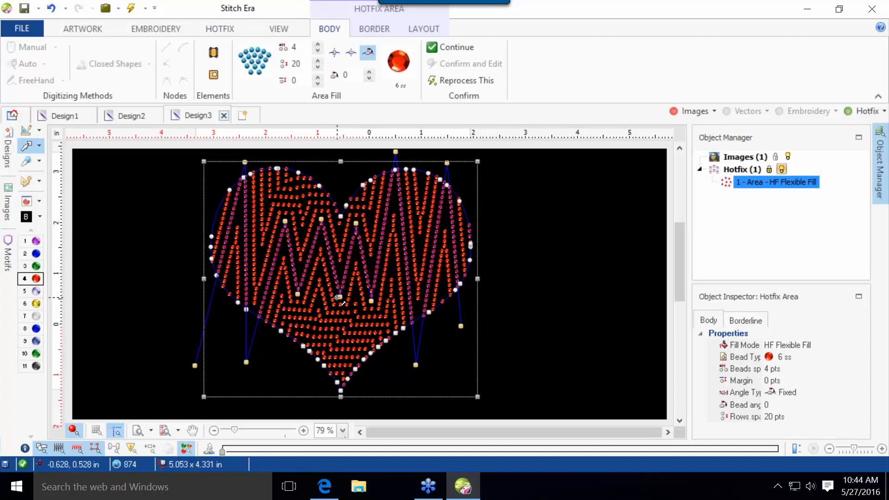
drag(341, 296, 343, 388)
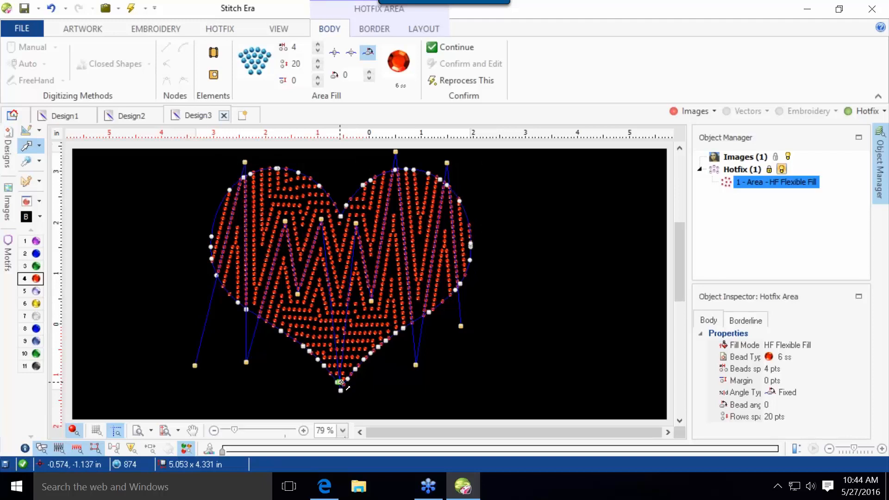
click(582, 320)
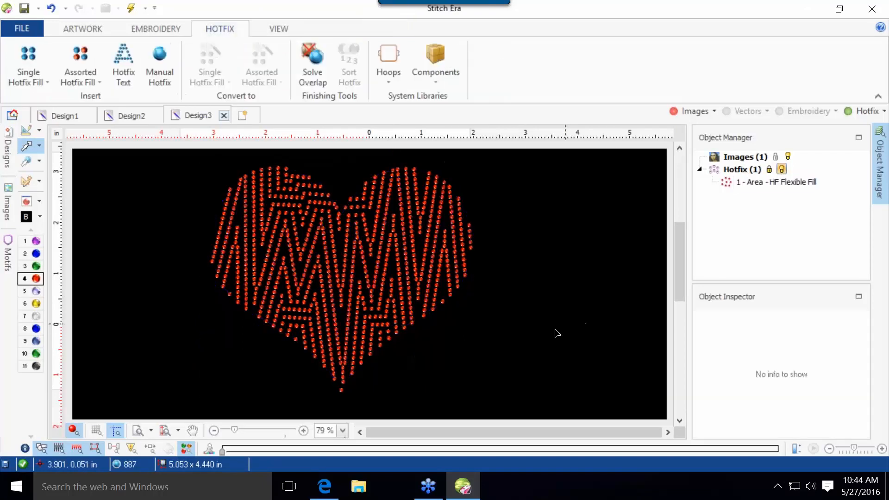
Raise one inner peak of the heart's direction line slightly and shift its right end point and two outer peaks sideways.
click(289, 184)
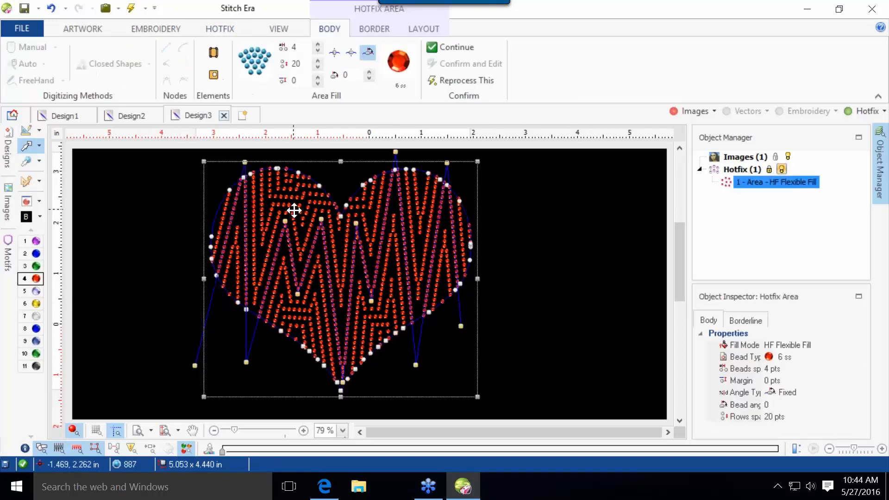
drag(288, 219, 287, 201)
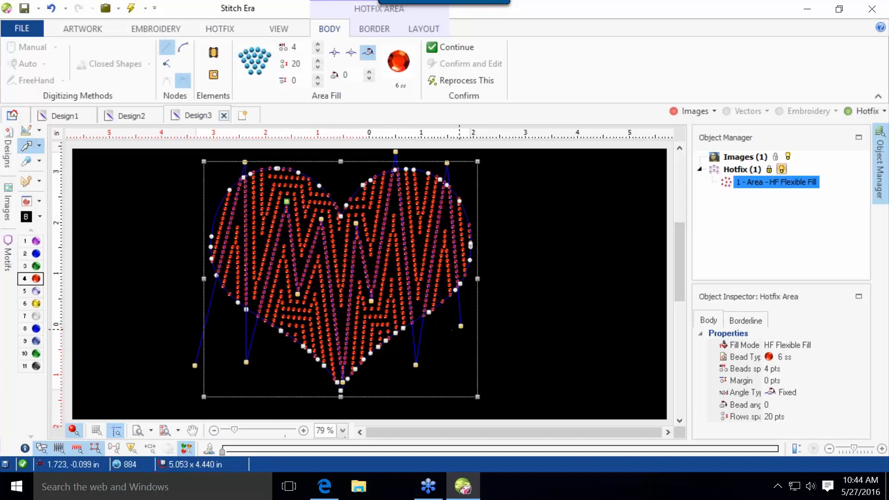
drag(460, 321, 478, 318)
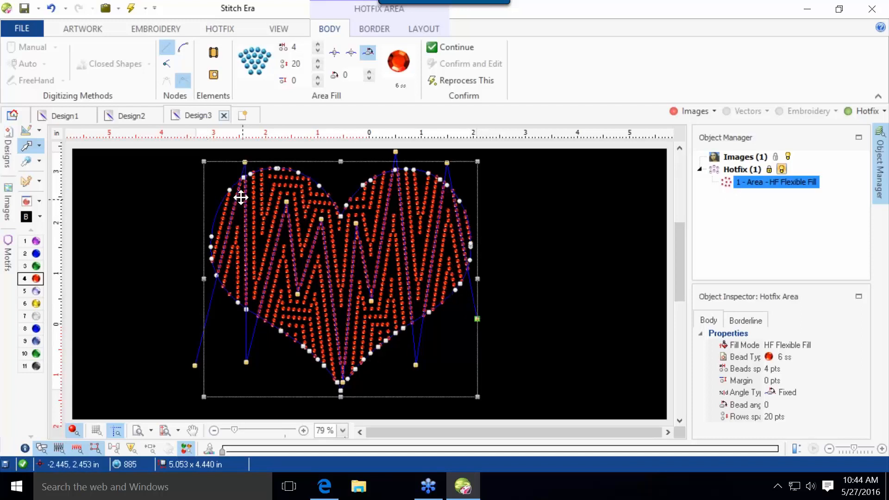
drag(245, 162, 224, 163)
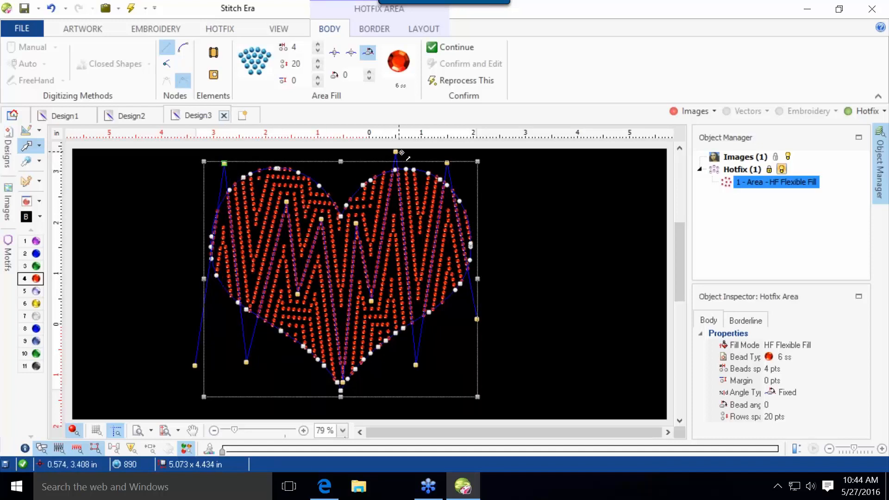
drag(402, 153, 421, 152)
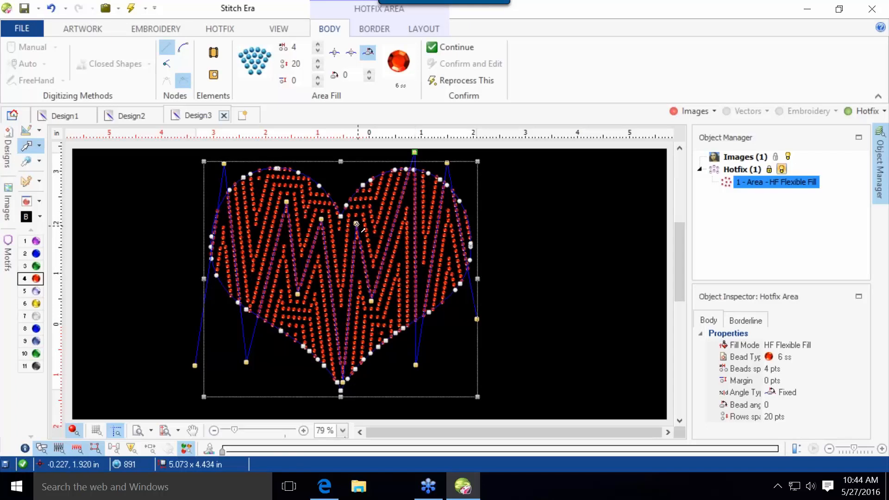
Stretch the inner peaks and valleys of the direction line to the heart's upper outline and past its lower edges.
drag(356, 224, 357, 182)
drag(321, 219, 286, 167)
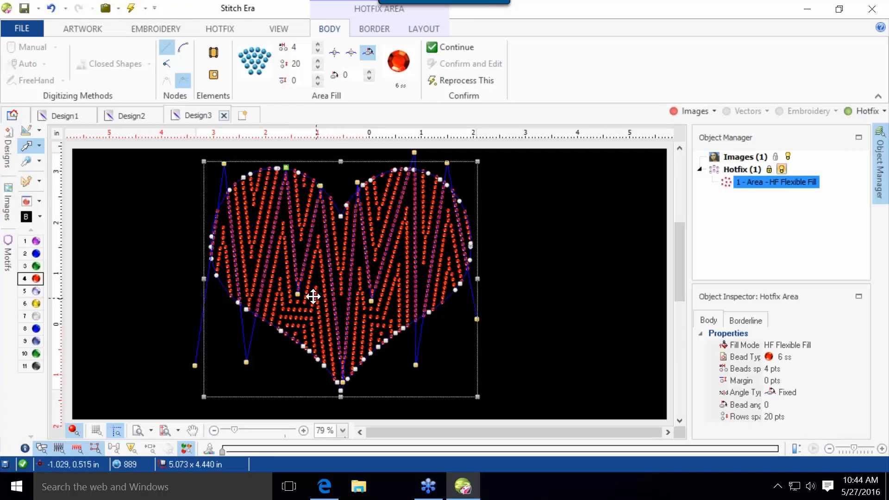
drag(298, 296, 292, 356)
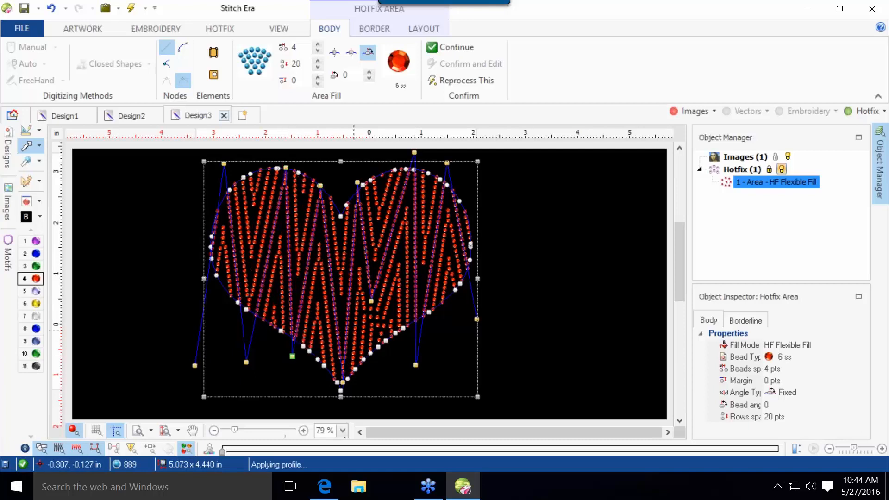
drag(372, 301, 371, 366)
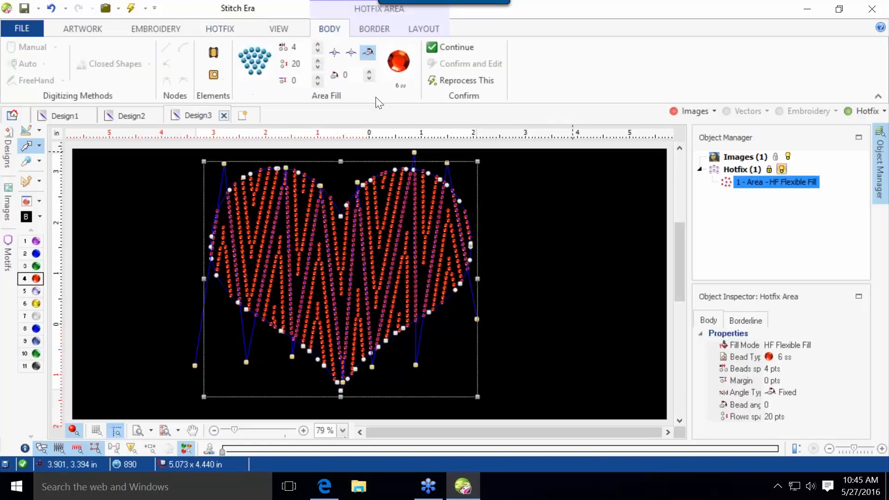
Set the heart fill's row spacing to 12 pts.
click(295, 63)
text(12)
key(Return)
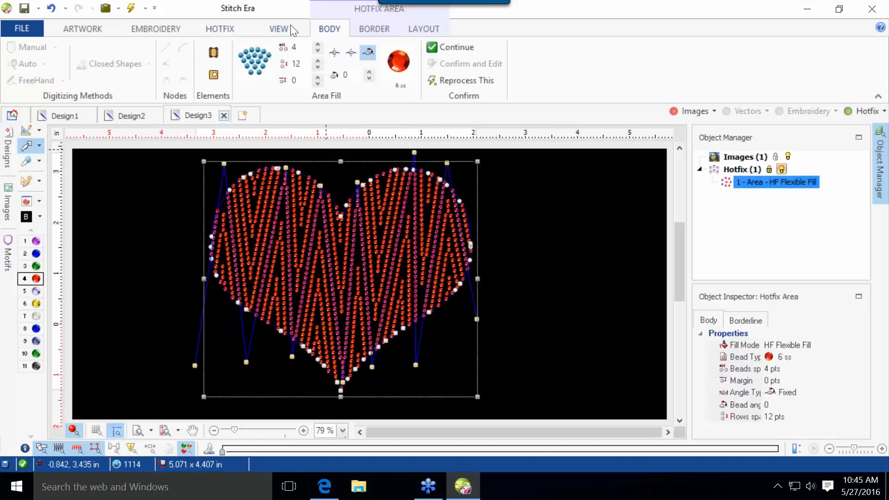
Add a hotfix path border around the heart and give it blue 10 ss beads.
click(375, 28)
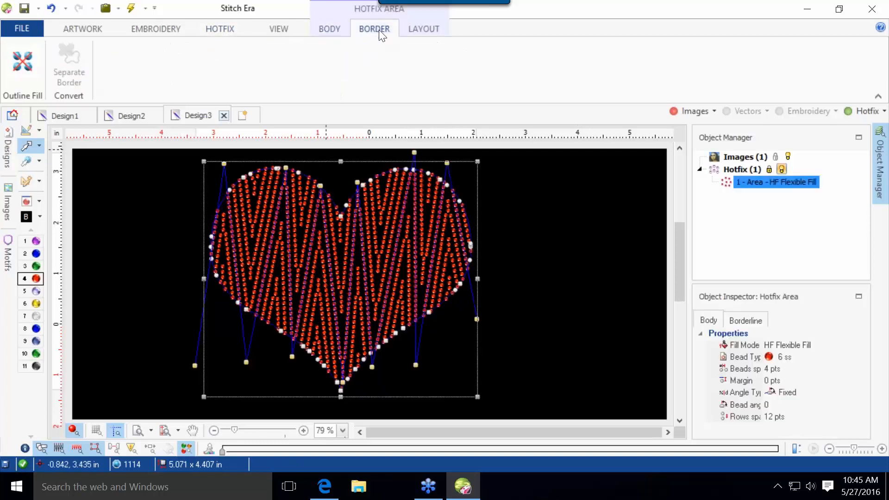
click(38, 60)
click(75, 90)
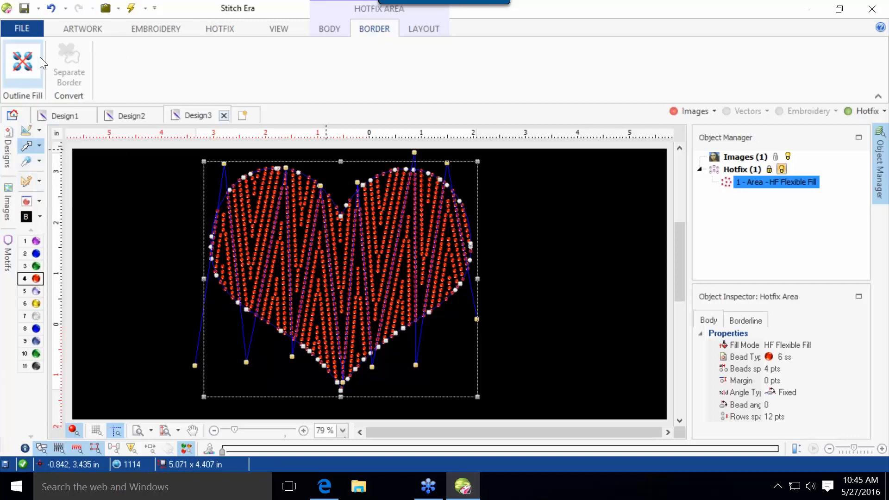
click(28, 55)
click(32, 99)
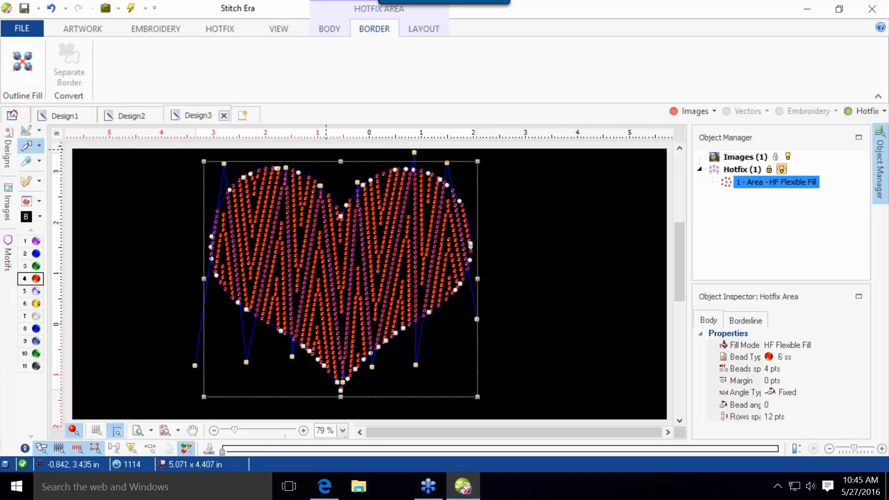
click(151, 82)
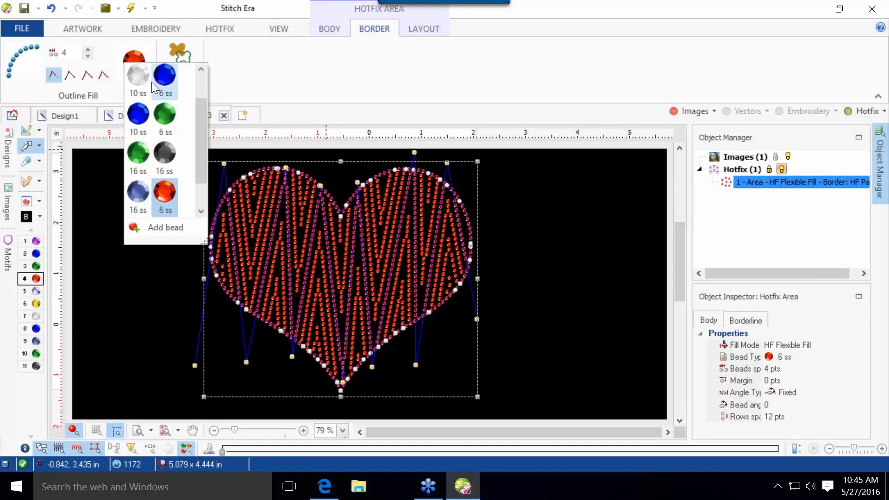
click(138, 120)
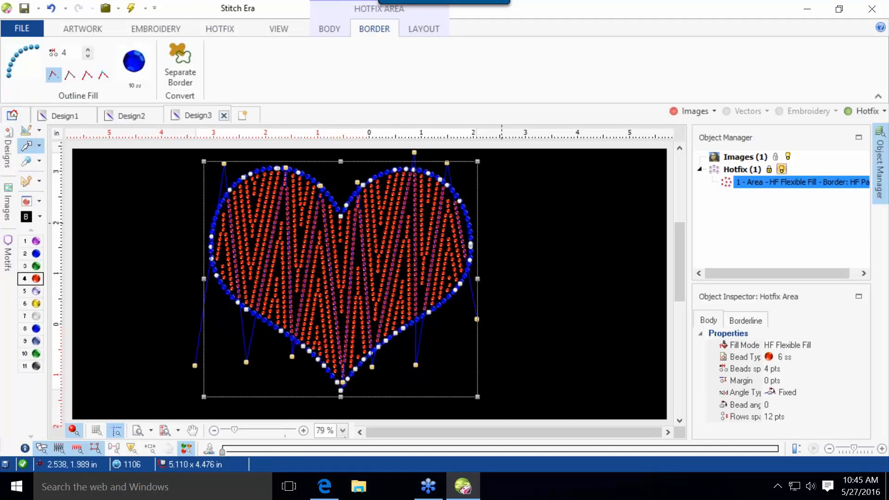
click(551, 227)
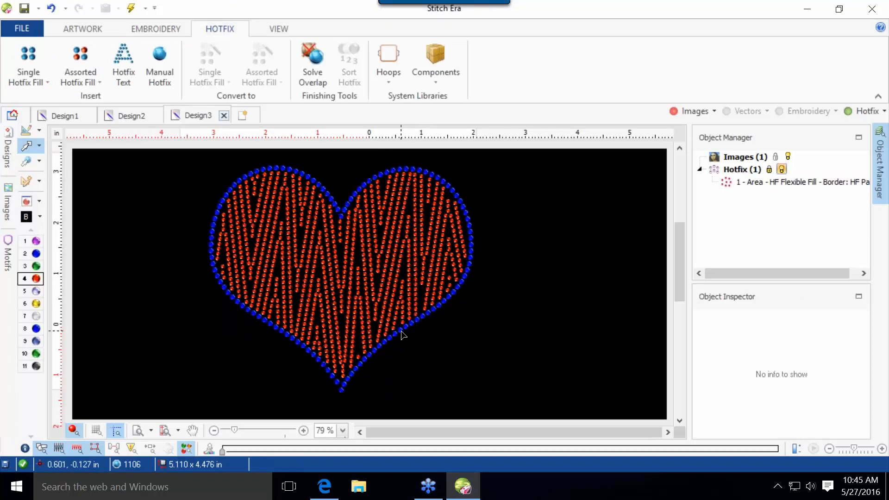
Try to switch the heart's area fill to HF Flat Fill.
click(518, 334)
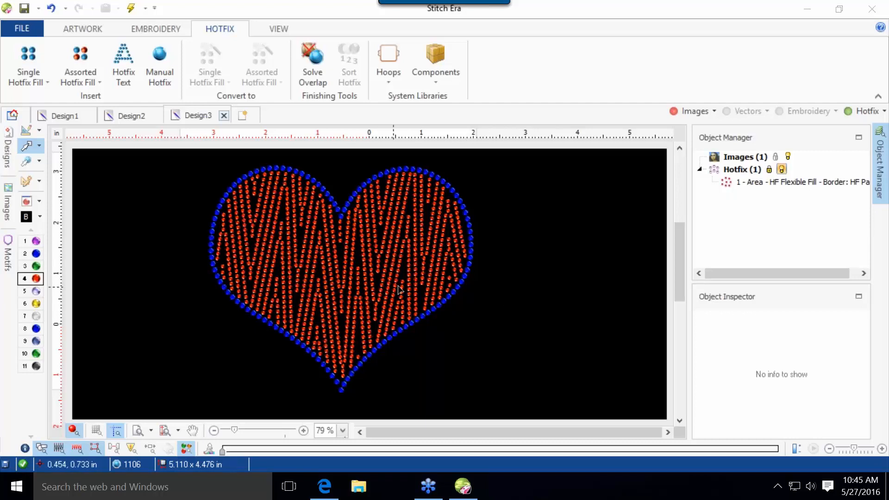
click(356, 291)
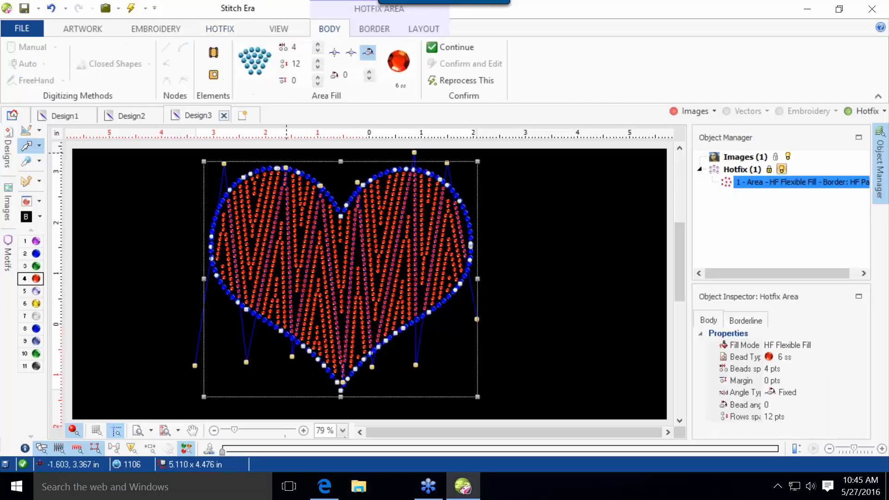
click(250, 67)
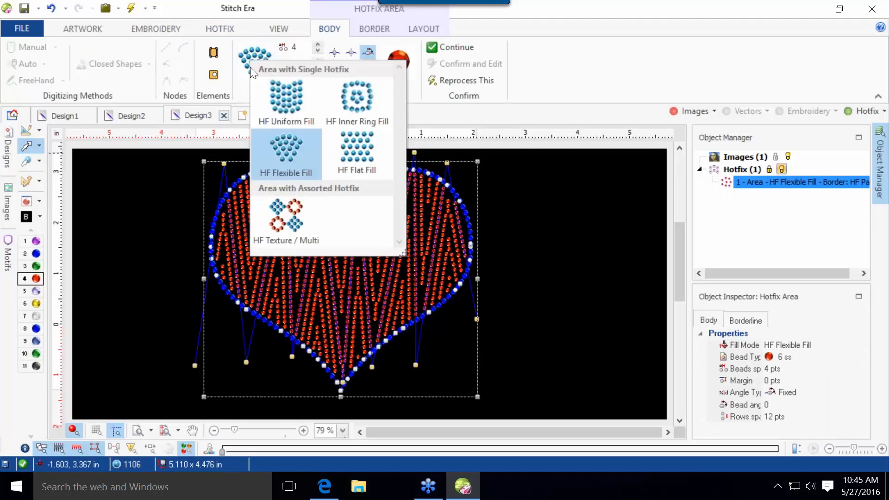
click(354, 151)
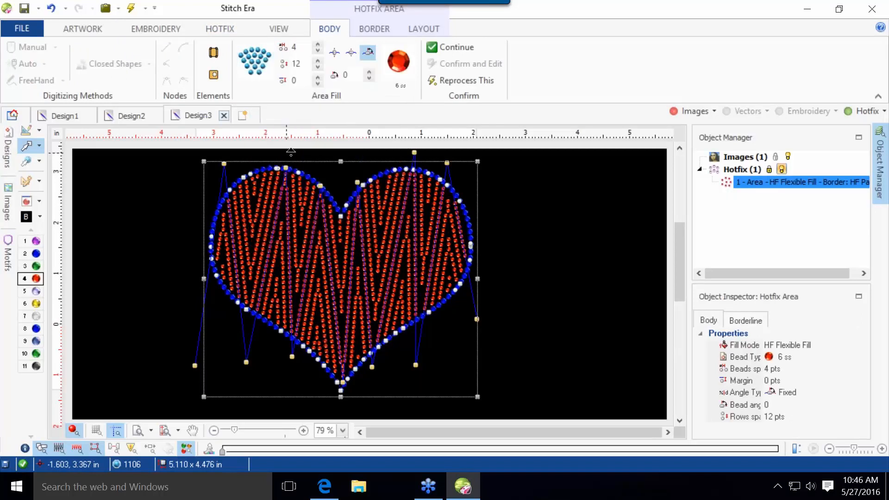
Delete the bordered heart fill and show the original heart image.
click(163, 191)
click(284, 230)
key(Delete)
click(681, 111)
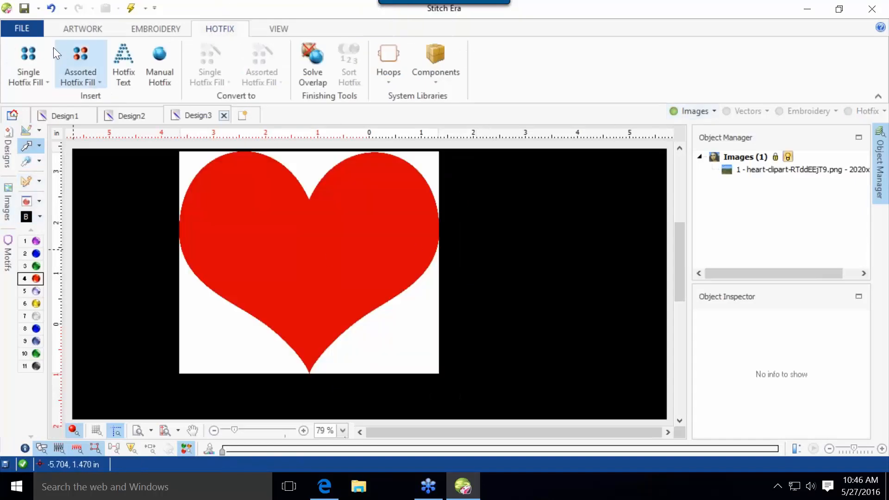
Automatically trace the red heart in the image as a new hotfix area with Flexible Fill.
click(33, 55)
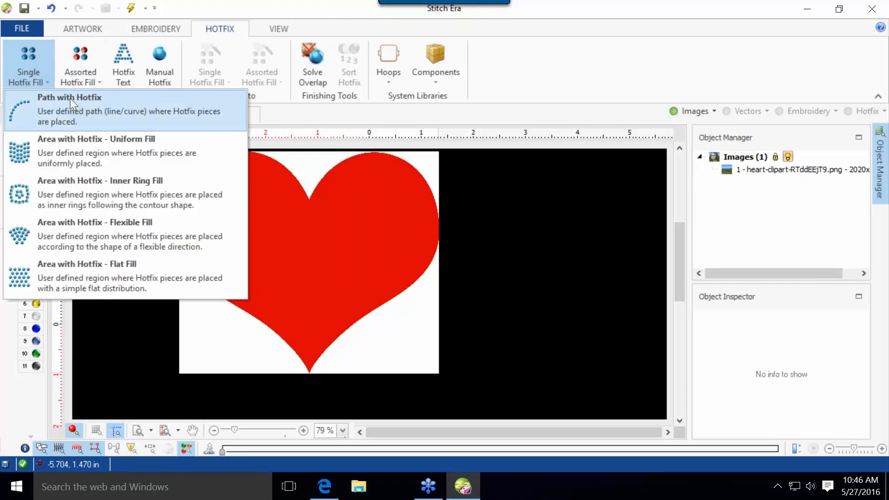
click(74, 238)
click(26, 65)
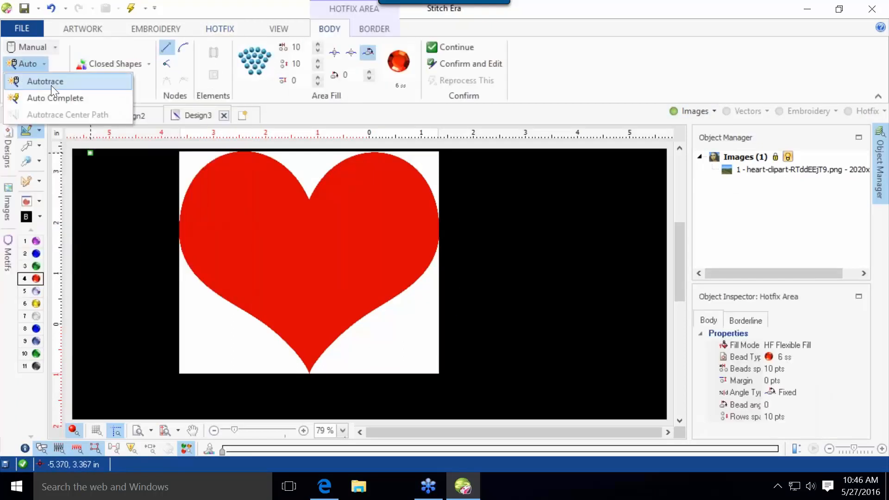
click(49, 96)
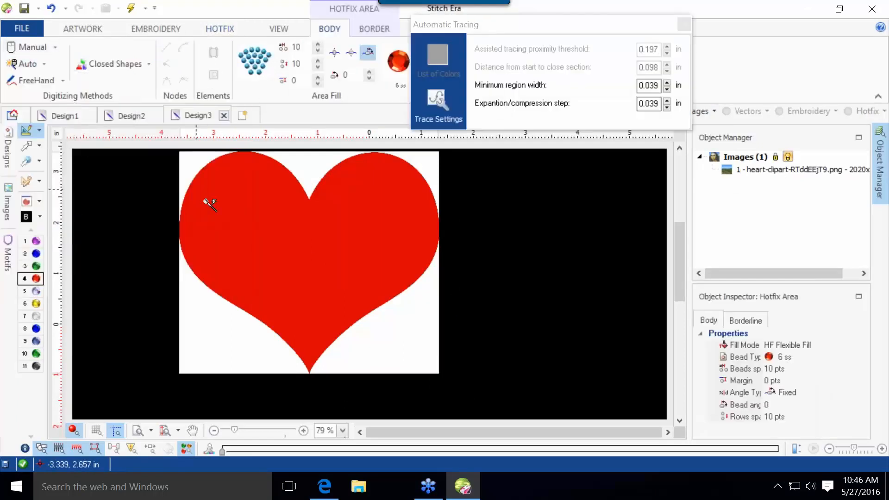
click(281, 257)
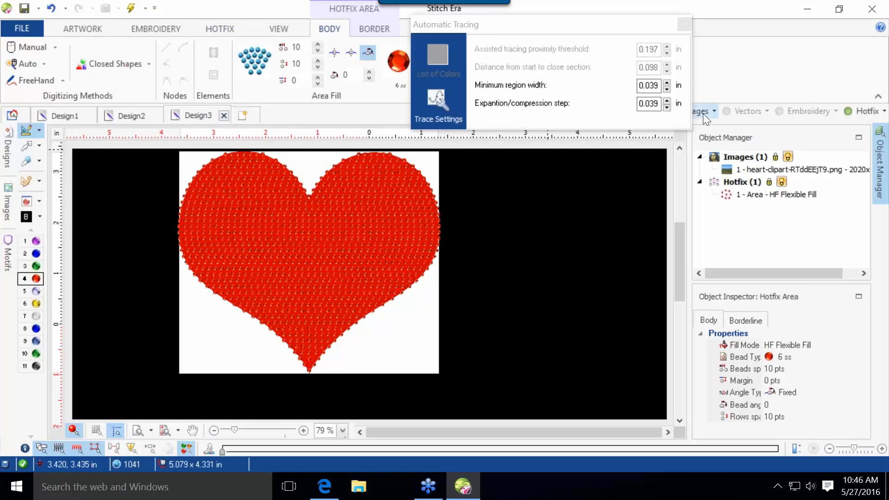
Hide the heart image and move the Automatic Tracing window clear of the area fill settings.
click(703, 113)
drag(546, 28, 645, 16)
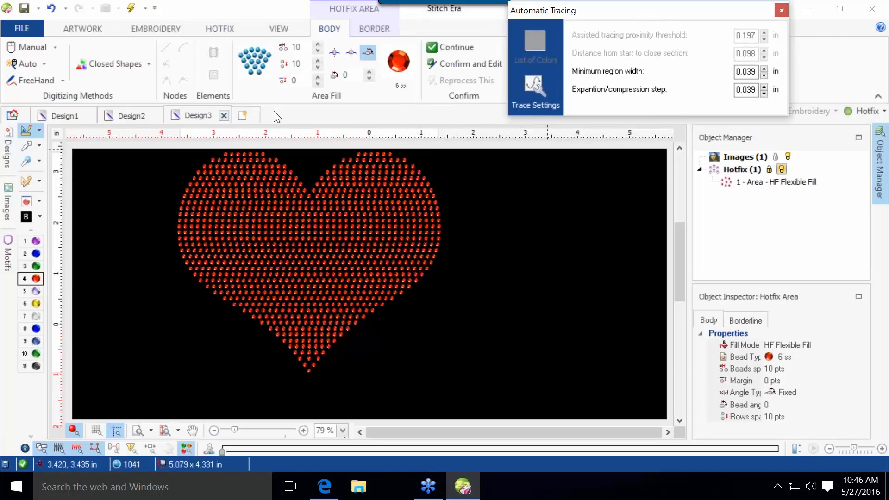
Try to set the bead spacing to 4 and the row spacing to 12 without selecting the heart fill.
double_click(300, 46)
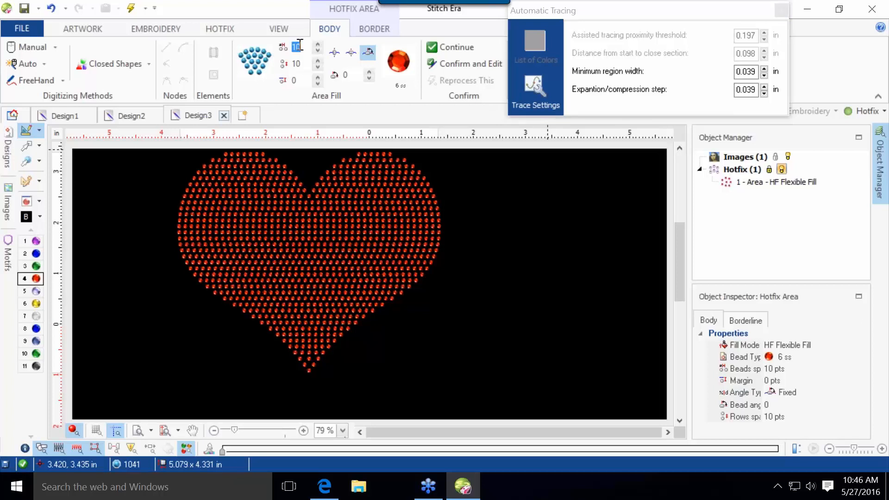
text(5)
key(Return)
double_click(295, 47)
text(4)
key(Return)
double_click(299, 64)
text(12)
key(Return)
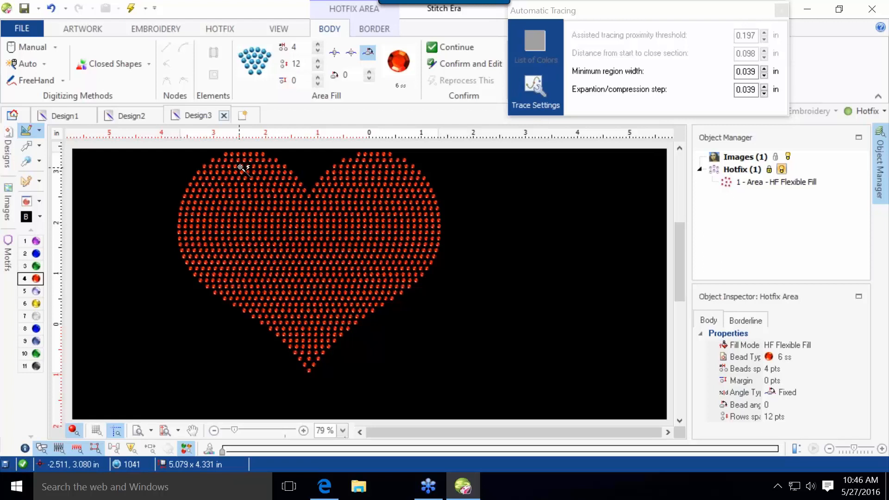
Select the heart's Flexible Fill area and set its bead spacing to 4 pts and row spacing to 12 pts.
click(27, 145)
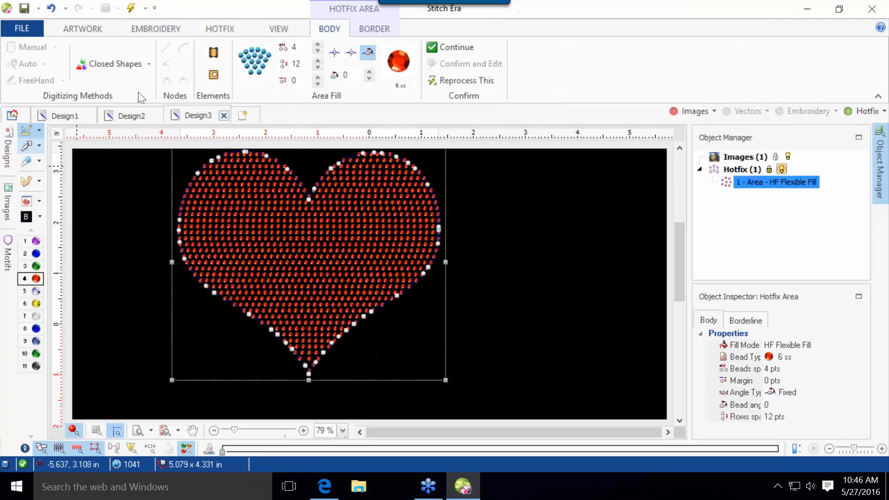
double_click(295, 47)
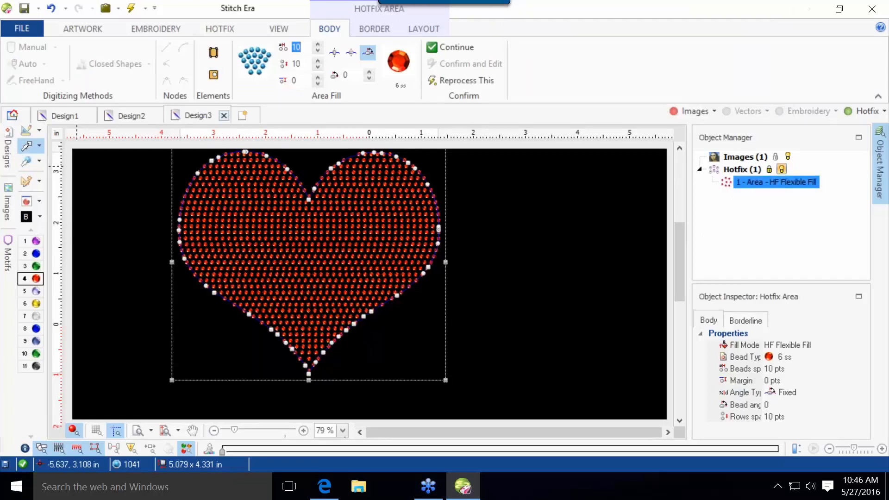
text(4)
key(Return)
double_click(296, 63)
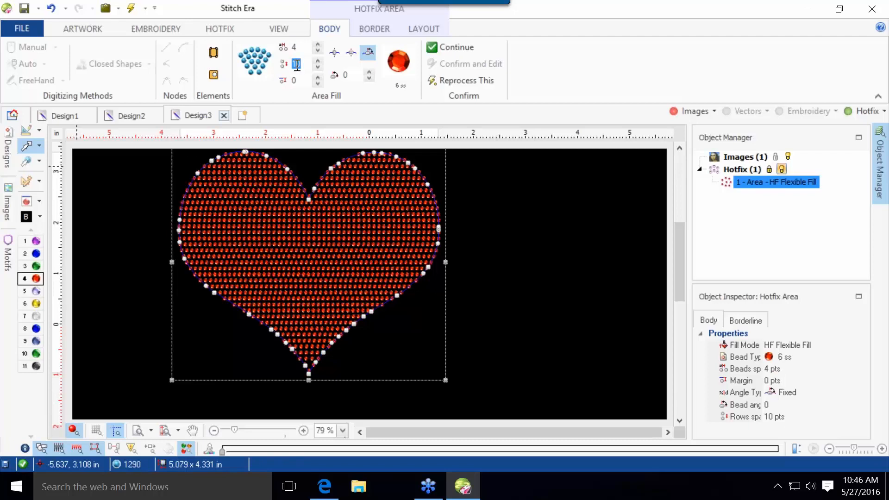
text(12)
key(Return)
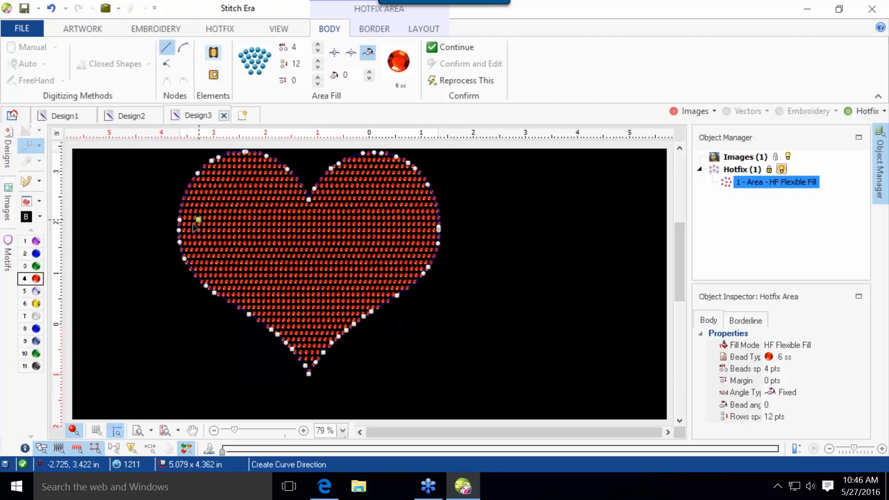
Begin a winding curve direction through the left half of the heart, looping out past its lower left edge.
click(161, 254)
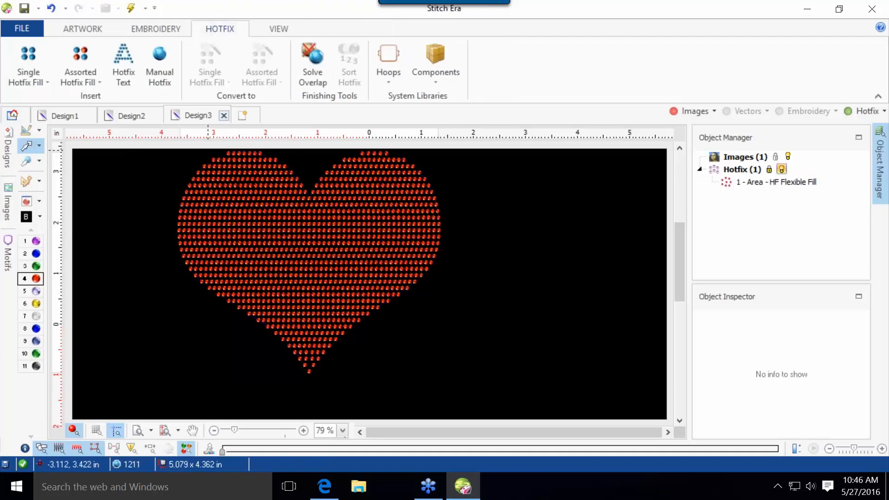
click(260, 171)
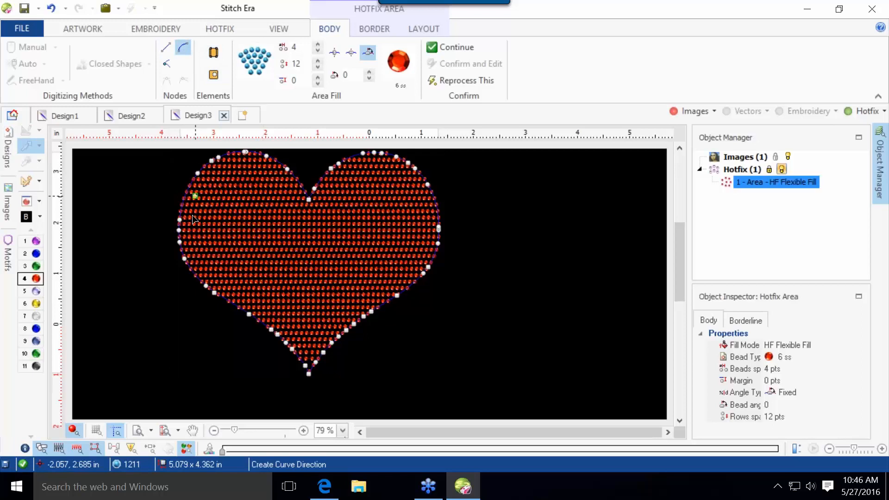
click(162, 265)
click(249, 226)
click(270, 272)
click(242, 262)
click(214, 278)
click(265, 296)
click(252, 359)
click(270, 350)
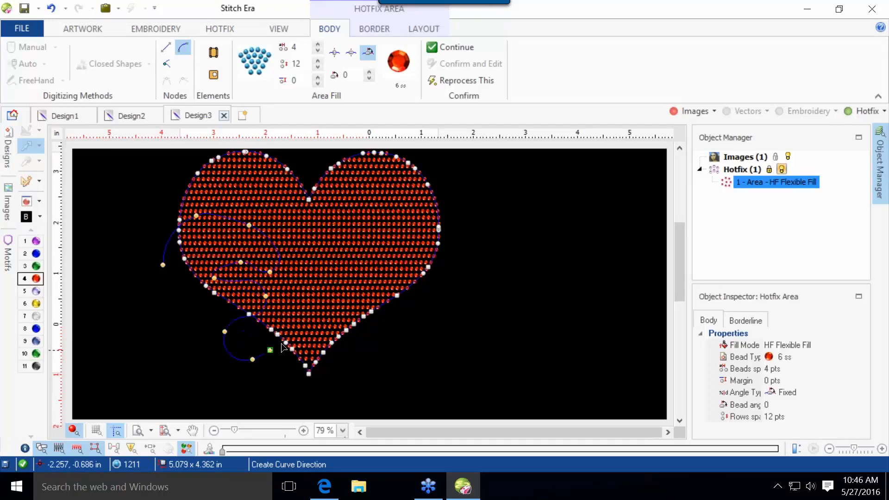
Continue the curve direction through the heart's lower tip and up its right side, looping beyond the right edge.
click(289, 310)
click(315, 344)
click(340, 290)
click(303, 284)
click(342, 266)
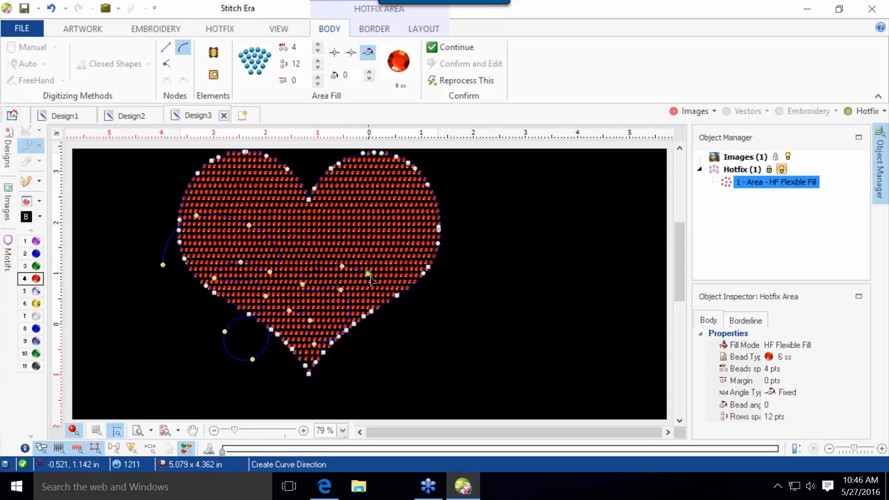
click(372, 282)
click(398, 316)
click(356, 236)
click(384, 214)
click(406, 209)
click(441, 195)
click(428, 159)
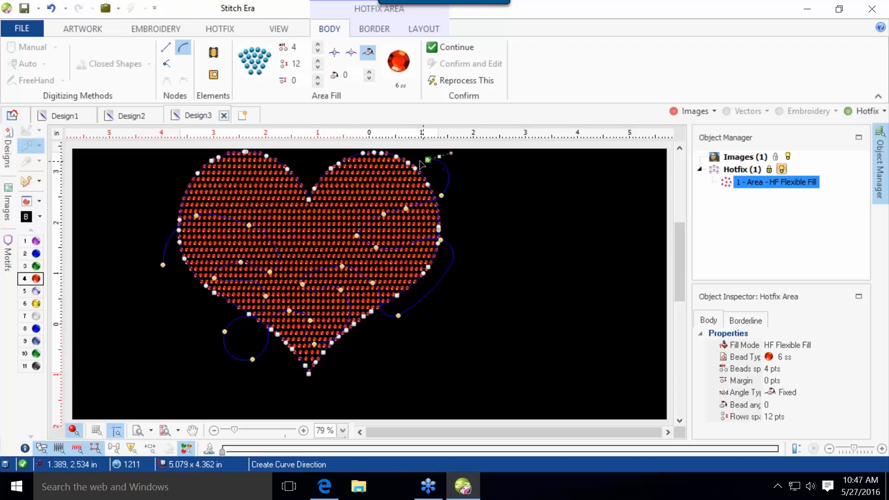
Carry the curve direction back across the top lobes to the heart's upper left edge and finish it.
click(355, 192)
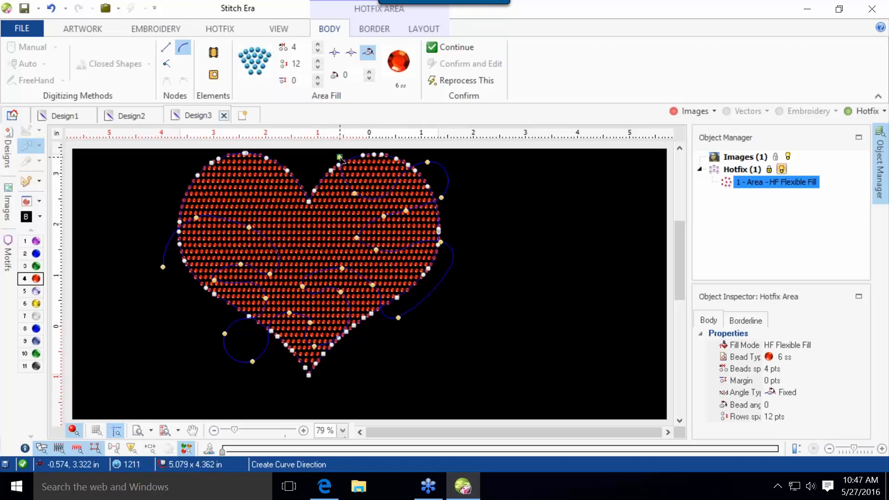
click(340, 154)
click(247, 179)
click(209, 185)
click(217, 199)
drag(169, 175, 210, 202)
drag(160, 176, 173, 199)
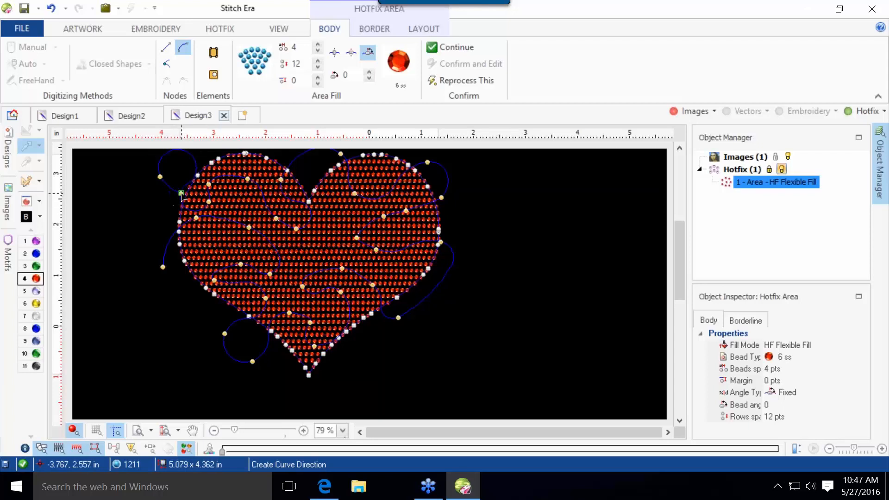
right_click(181, 194)
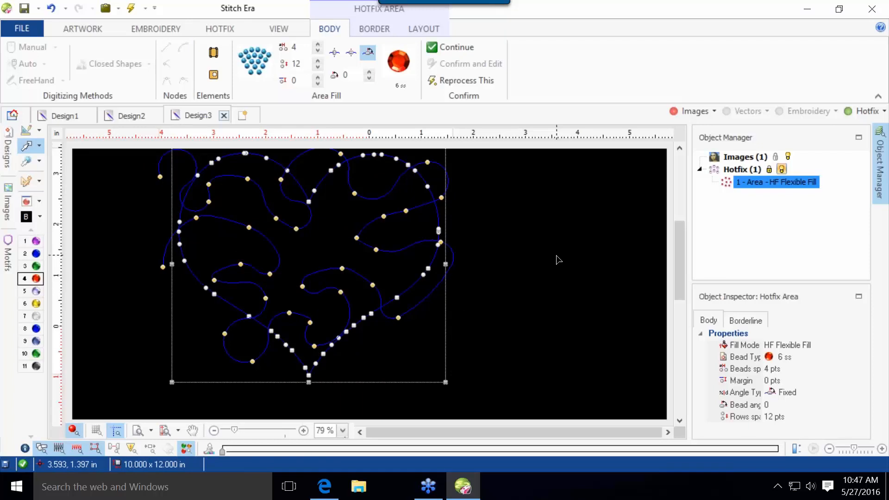
Try to enlarge the heart together with its curve direction, and undo both the enlargement and the curve.
click(506, 283)
click(336, 297)
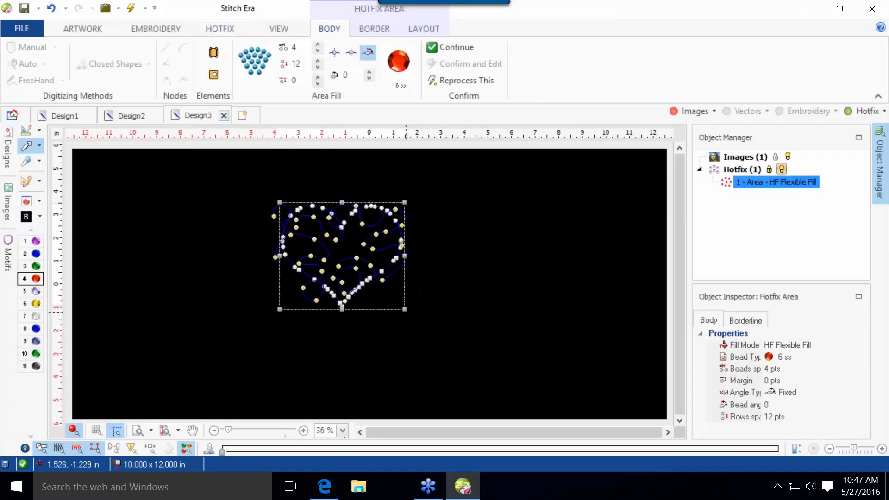
drag(405, 309, 477, 371)
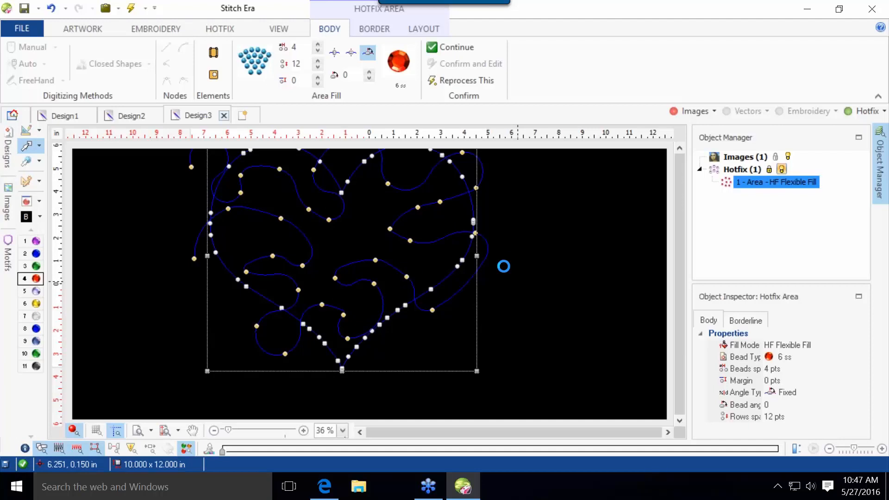
click(504, 267)
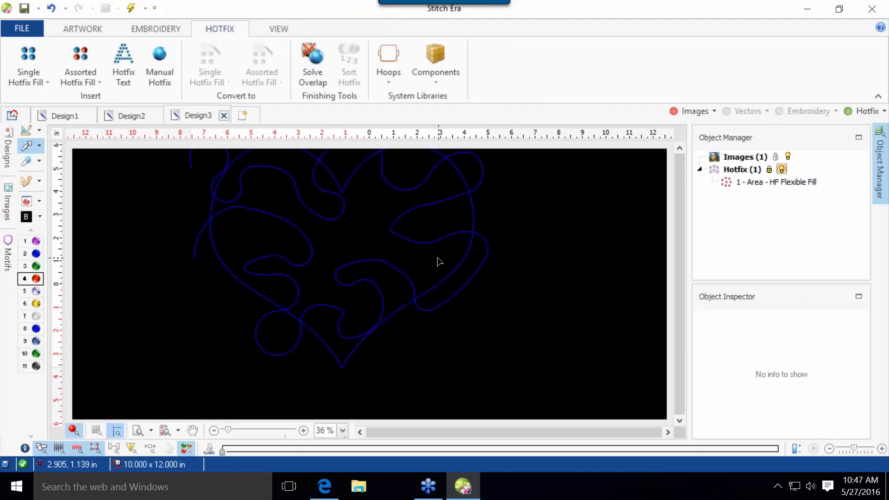
click(366, 229)
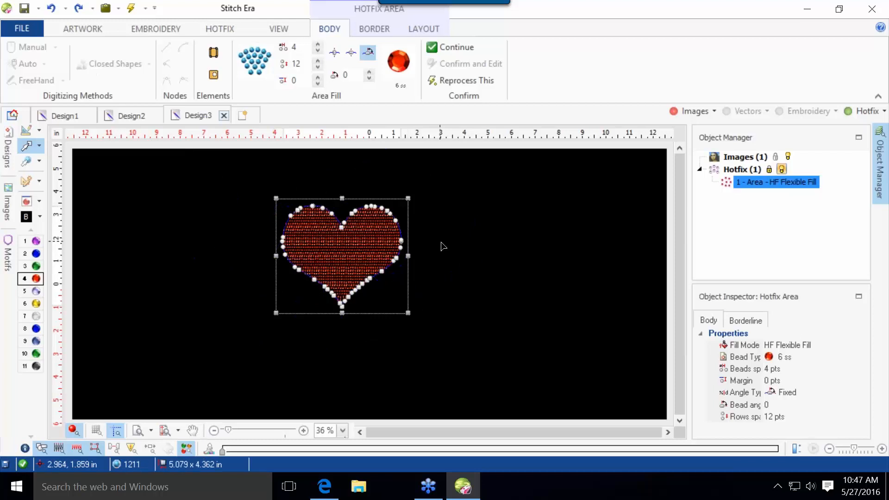
Enlarge the heart to about 8.74 × 7.64 in and move it fully into view near the centre of the work area.
scroll(382, 279, up, 1)
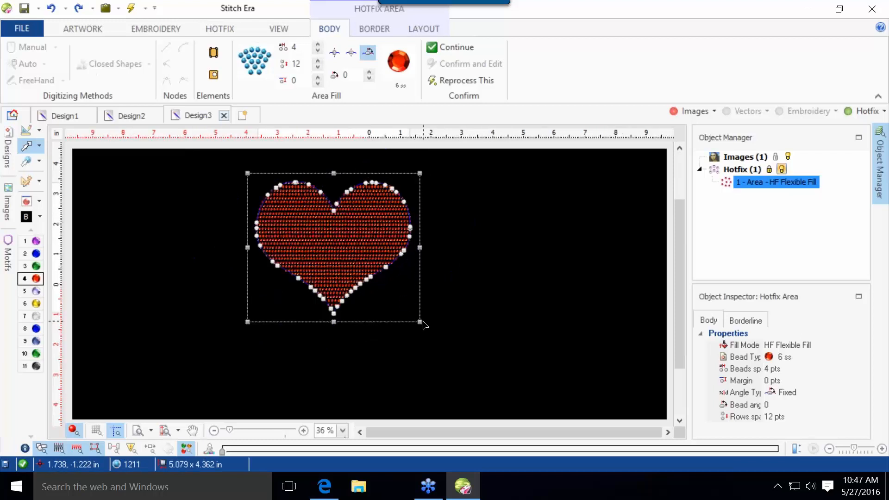
drag(420, 321, 476, 369)
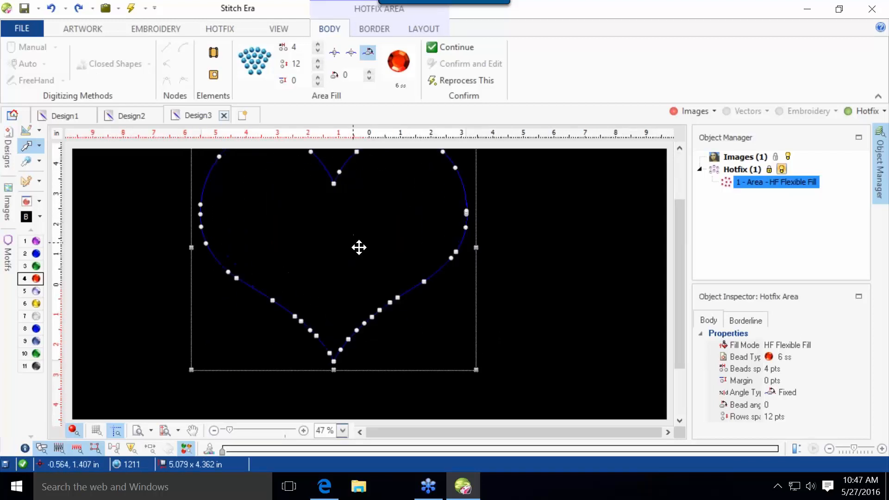
drag(356, 244, 397, 276)
click(566, 238)
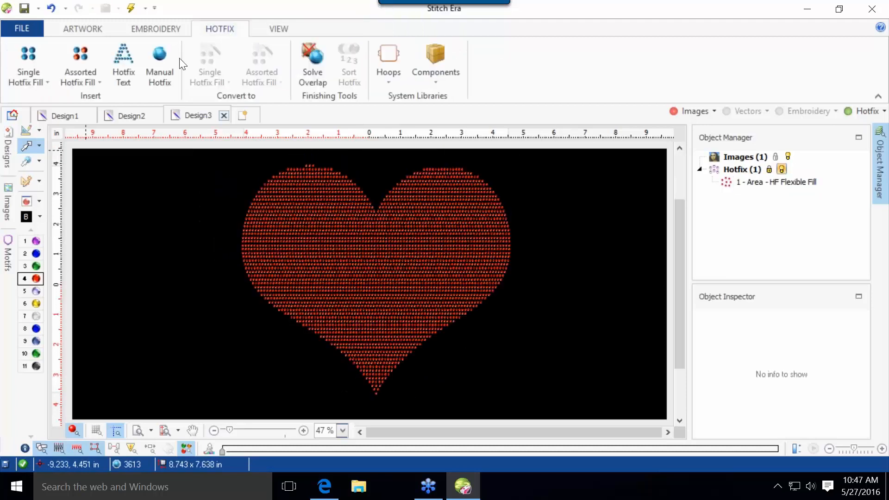
Start a curve direction on the enlarged heart, winding through the left lobe and over the central notch.
click(294, 242)
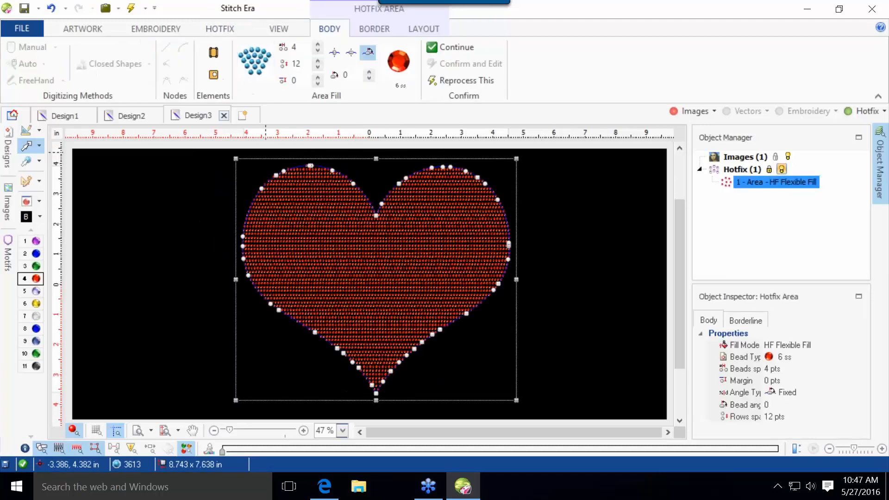
click(212, 52)
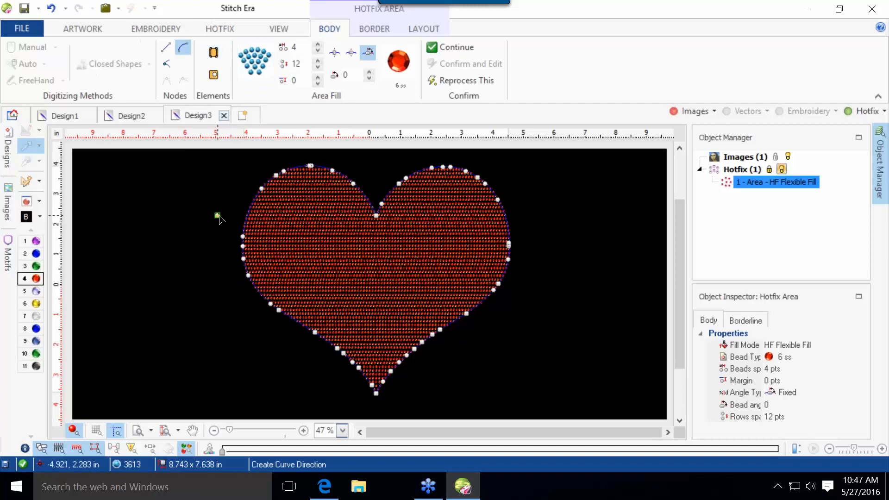
click(218, 217)
click(312, 213)
click(253, 167)
click(270, 214)
click(306, 217)
click(303, 184)
click(340, 154)
click(369, 201)
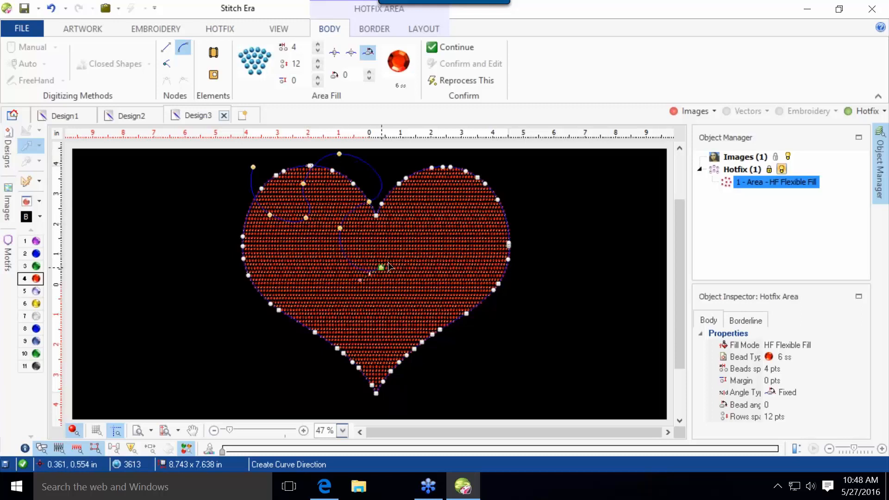
Extend the curve direction from the heart's centre over the right lobe and out past its right edge.
click(406, 225)
click(405, 196)
click(412, 157)
click(515, 155)
click(500, 173)
click(446, 201)
click(526, 201)
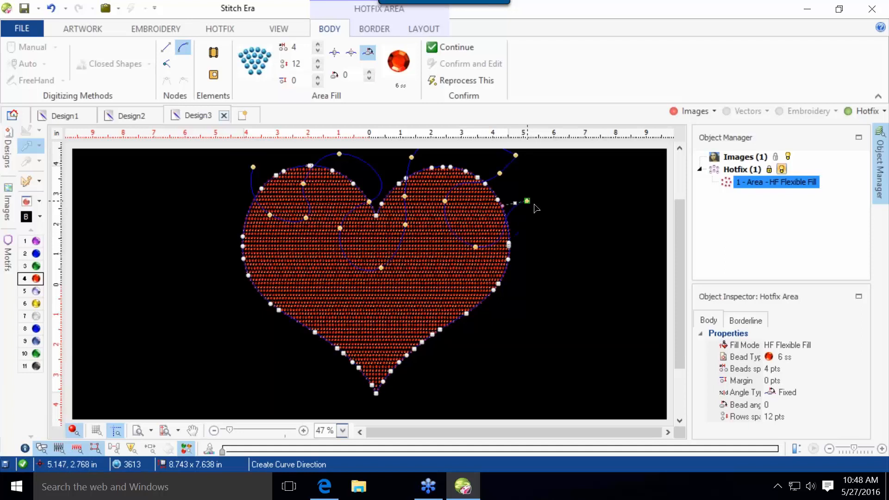
Loop the curve direction back through the heart's lower half toward its left side and finish it.
click(498, 337)
click(446, 252)
click(434, 252)
click(425, 300)
click(387, 295)
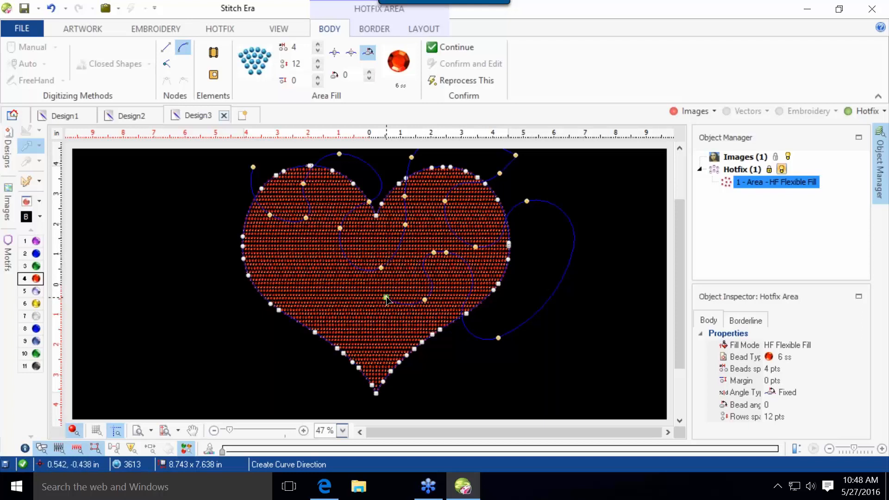
click(376, 327)
click(344, 296)
click(317, 313)
right_click(204, 268)
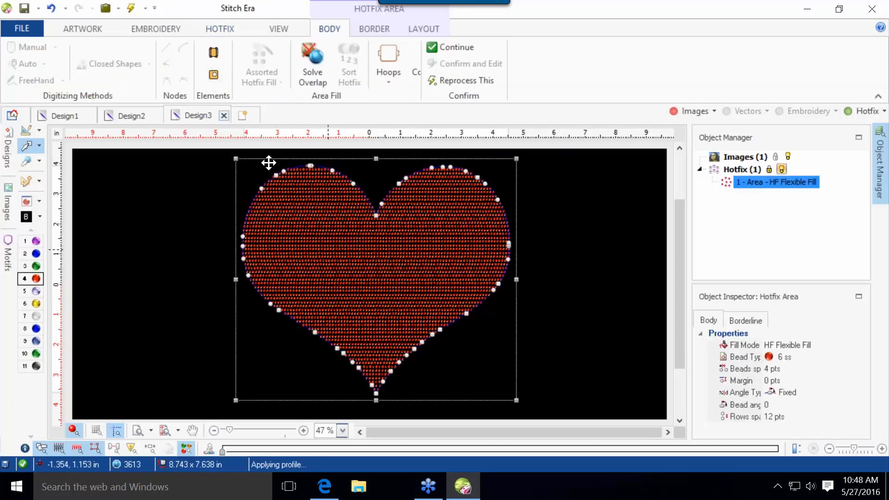
Start a smoother curve direction through the left lobe, over the notch and out past the lower left edge.
click(213, 51)
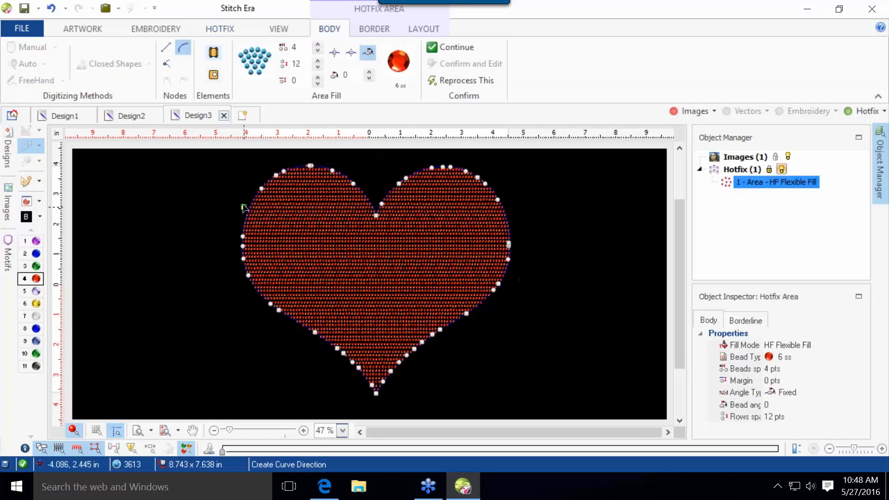
click(249, 176)
click(272, 235)
click(326, 184)
click(359, 163)
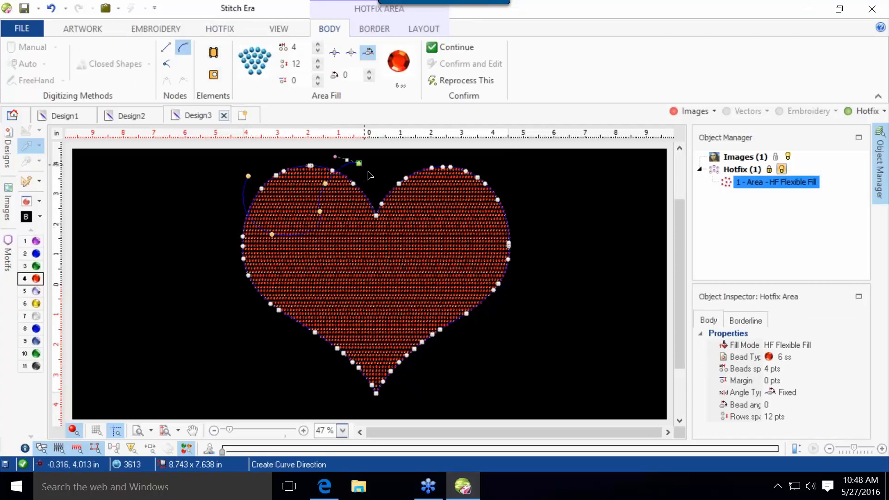
click(402, 208)
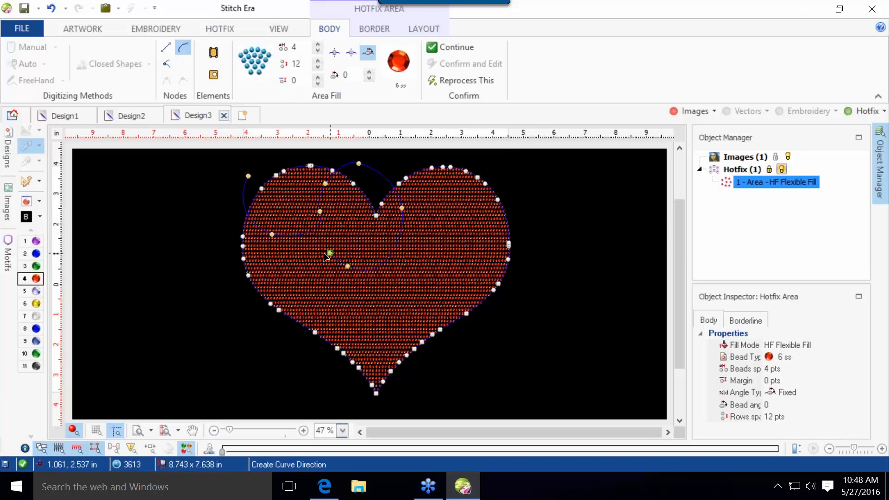
click(232, 315)
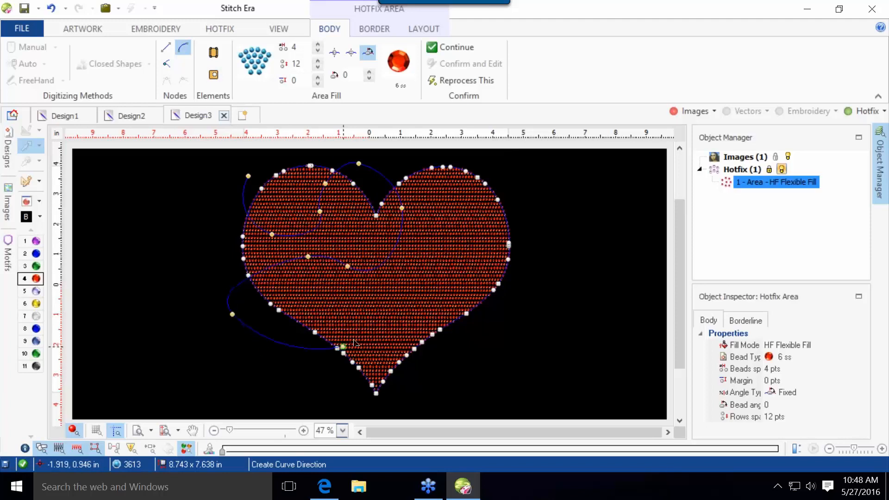
Extend the curve direction back through the heart's lower middle and up into the right lobe.
click(331, 302)
click(360, 331)
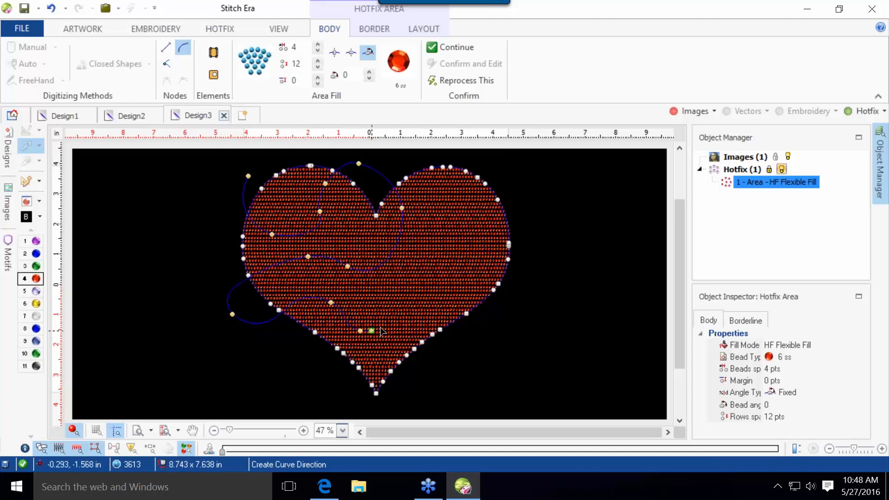
click(398, 285)
click(437, 256)
click(422, 197)
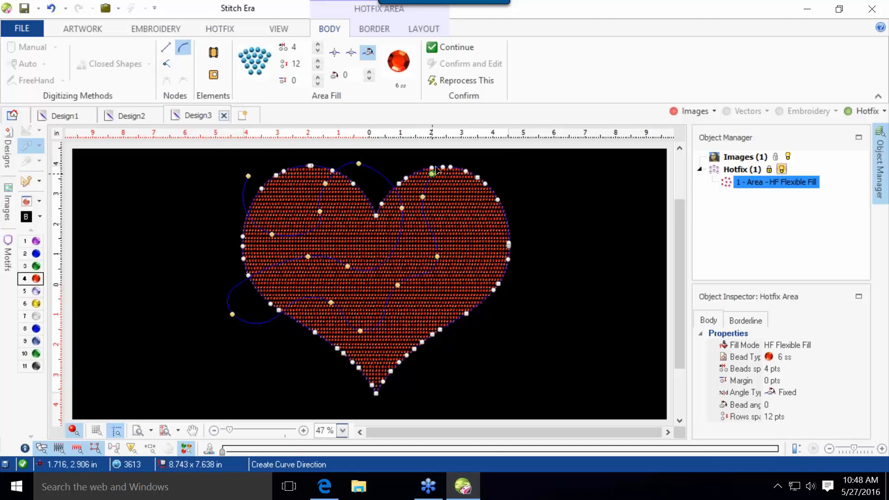
Loop the curve direction over the right lobe, down the heart's right side and across its lower tip, and finish it.
click(532, 187)
click(457, 205)
click(422, 305)
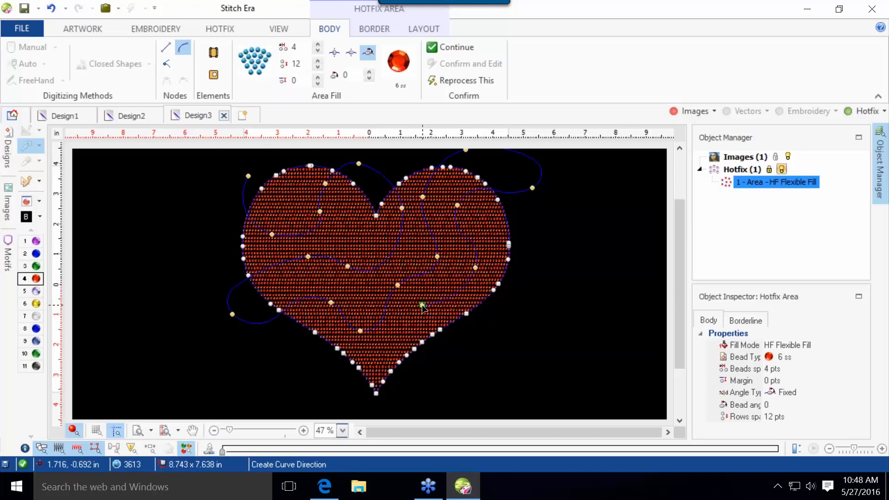
click(445, 362)
click(377, 362)
double_click(325, 355)
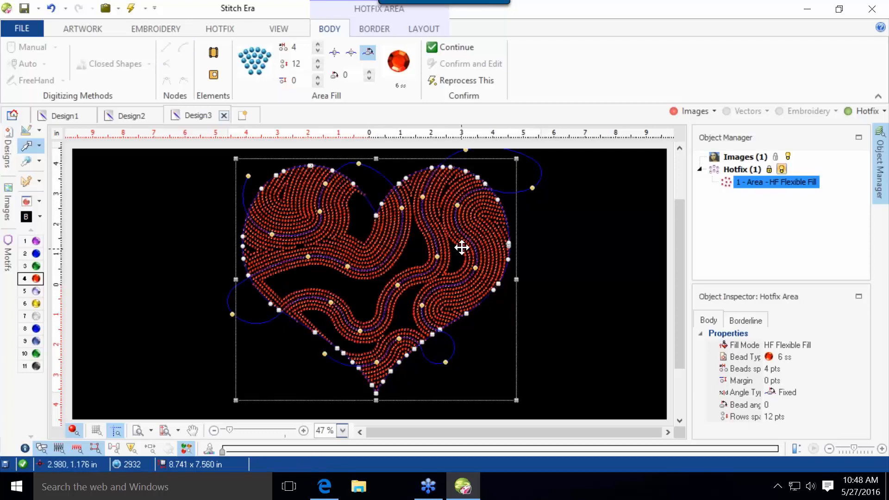
Set the heart fill's rows spacing to 50 pts and deselect the heart.
click(579, 258)
click(450, 232)
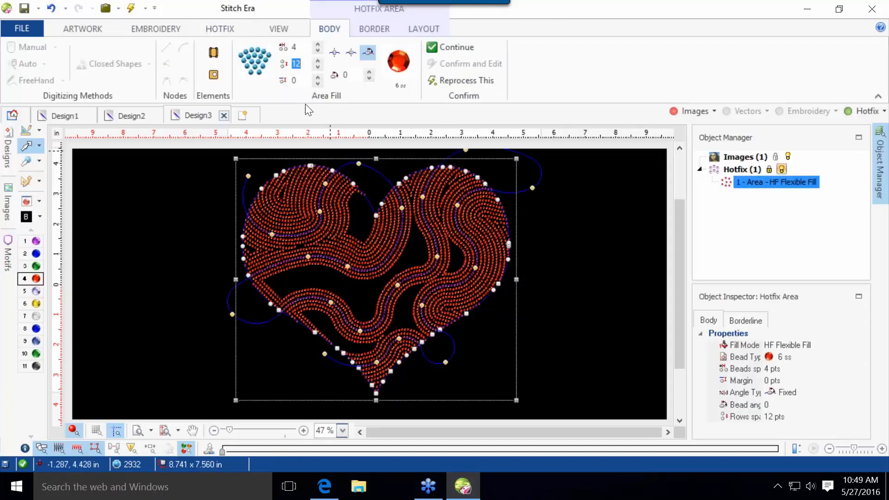
text(50)
key(Return)
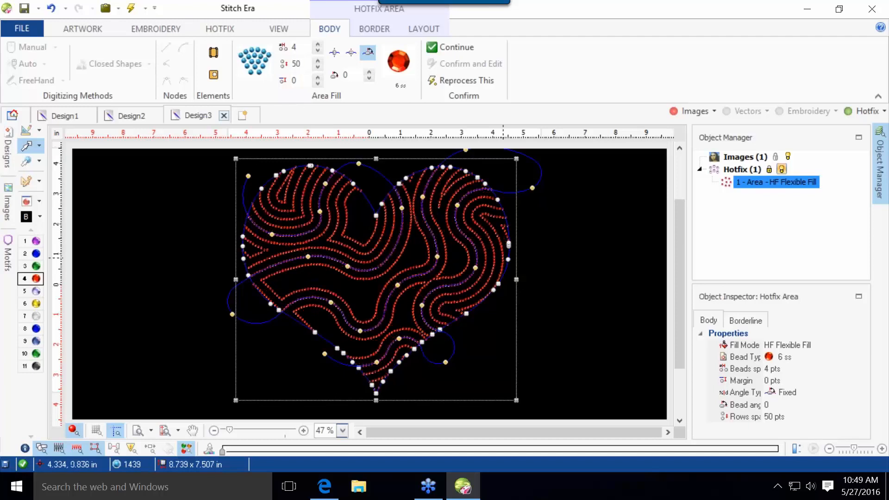
click(590, 247)
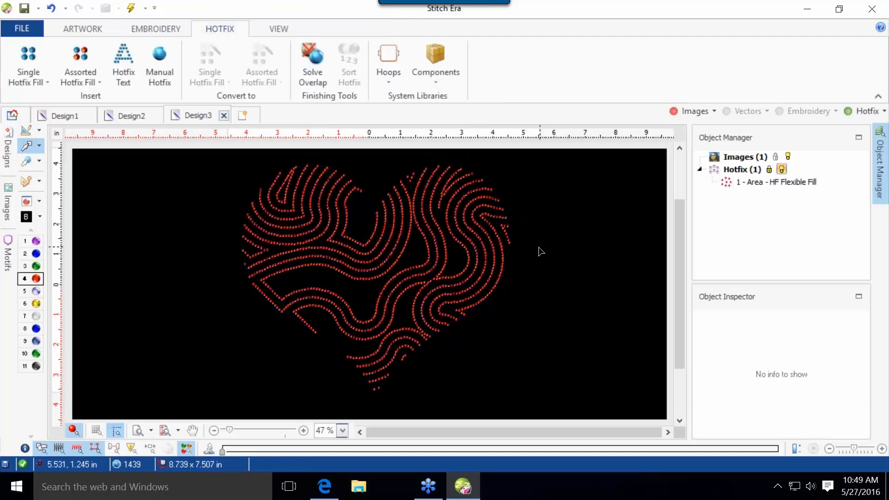
Set the heart fill's rows spacing to 65 pts and deselect the heart.
click(401, 248)
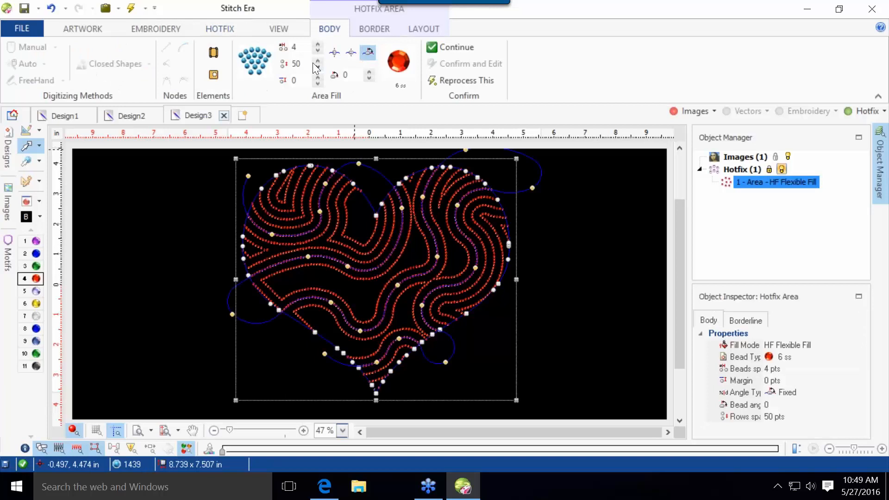
double_click(299, 64)
text(65)
key(Return)
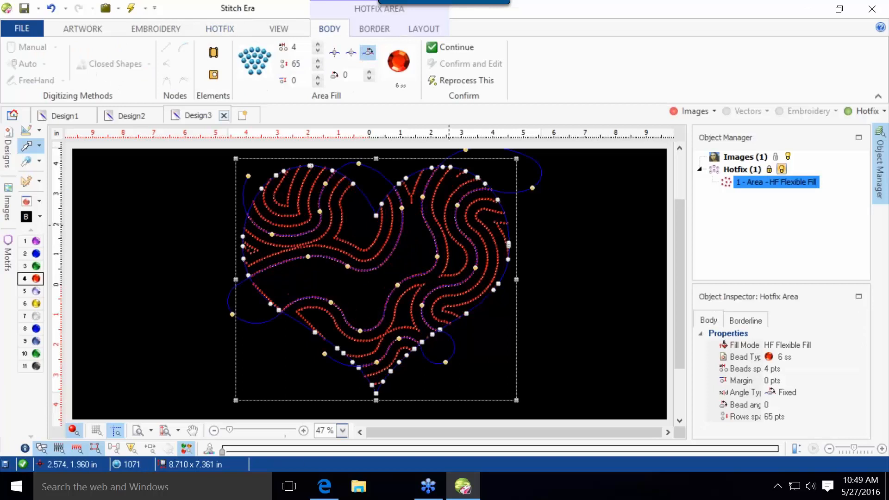
click(574, 275)
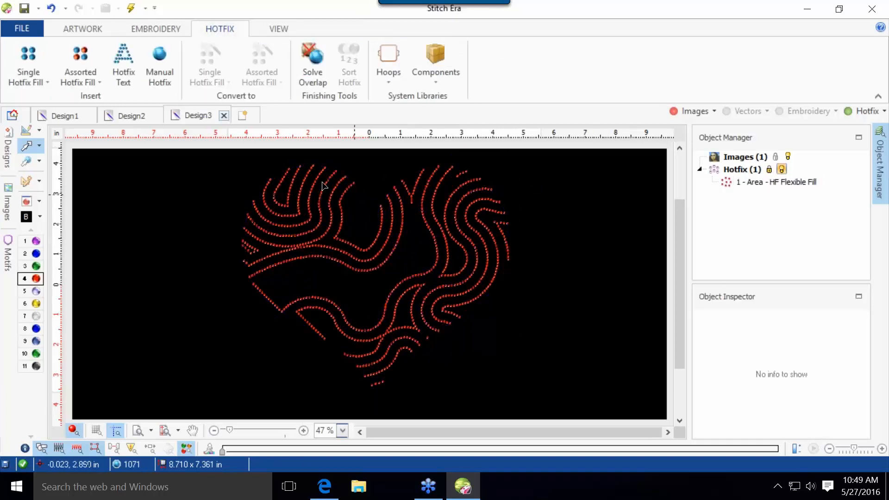
Move two nodes of the curve direction upward around the heart's empty centre to reduce the gap.
click(296, 207)
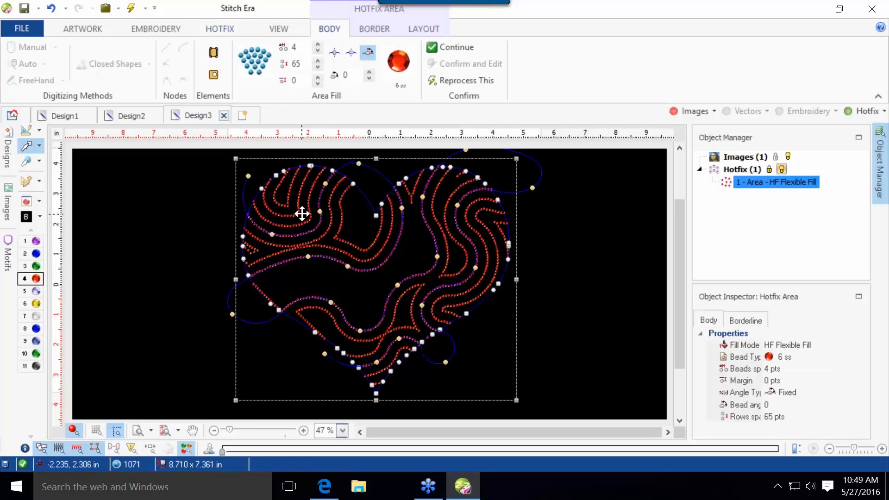
drag(332, 305, 336, 284)
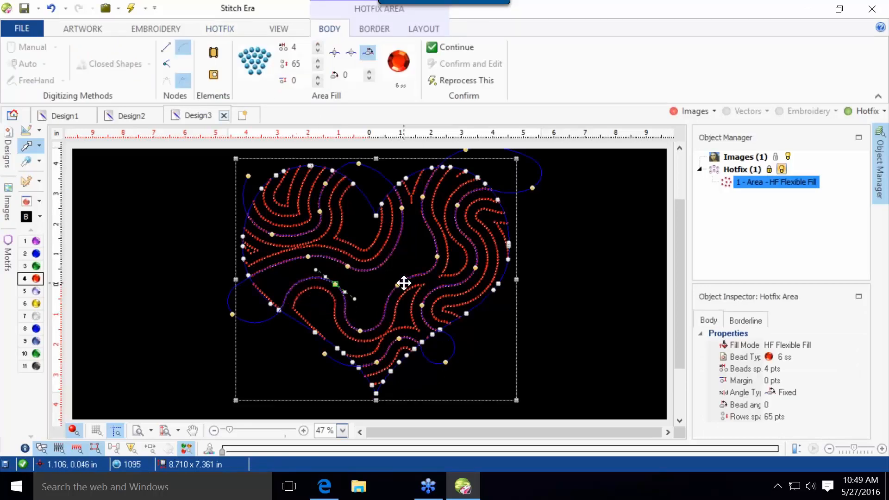
drag(398, 284, 402, 277)
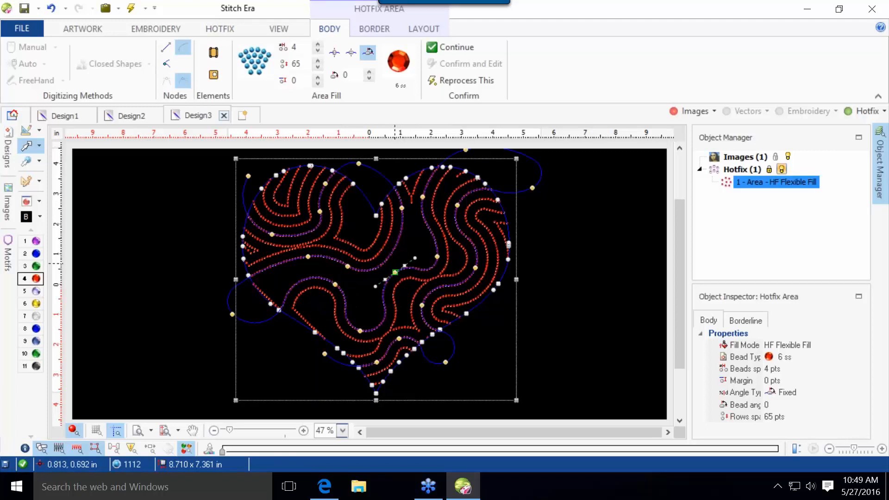
click(570, 254)
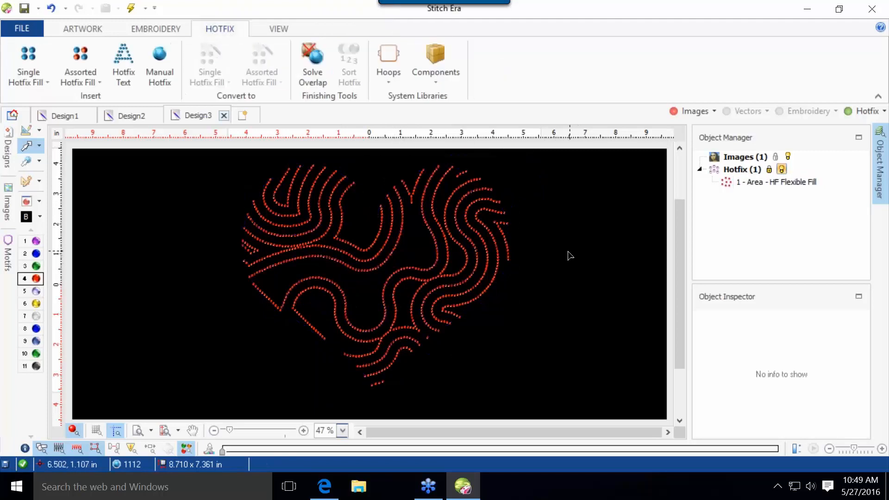
Reshape the curve direction around the central gap by moving its upper, right and lowest nodes inward.
click(382, 248)
scroll(338, 264, up, 2)
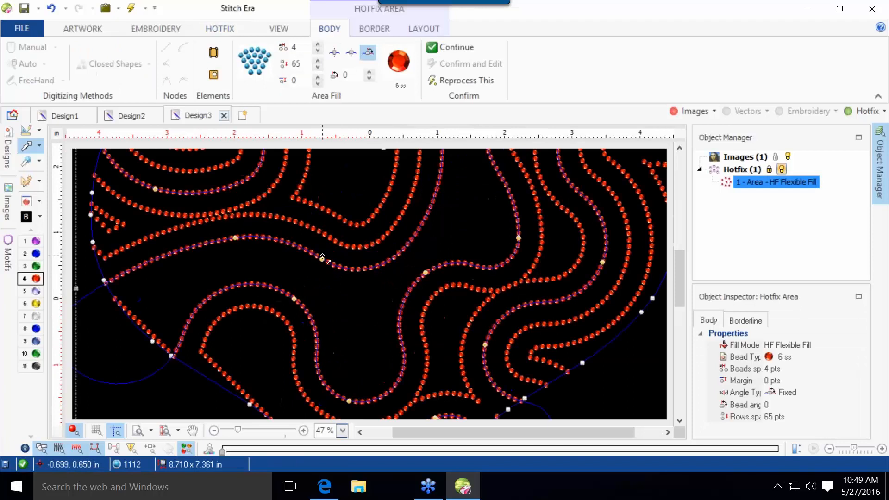
drag(323, 257, 322, 262)
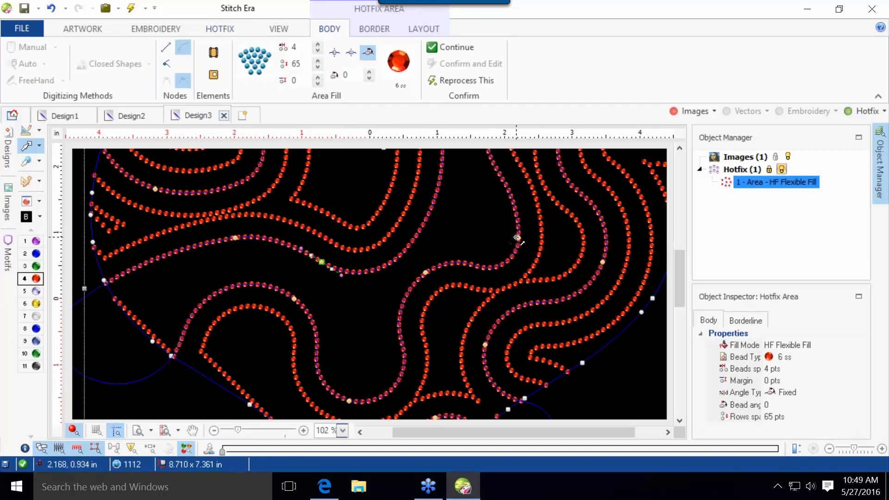
drag(516, 238, 492, 218)
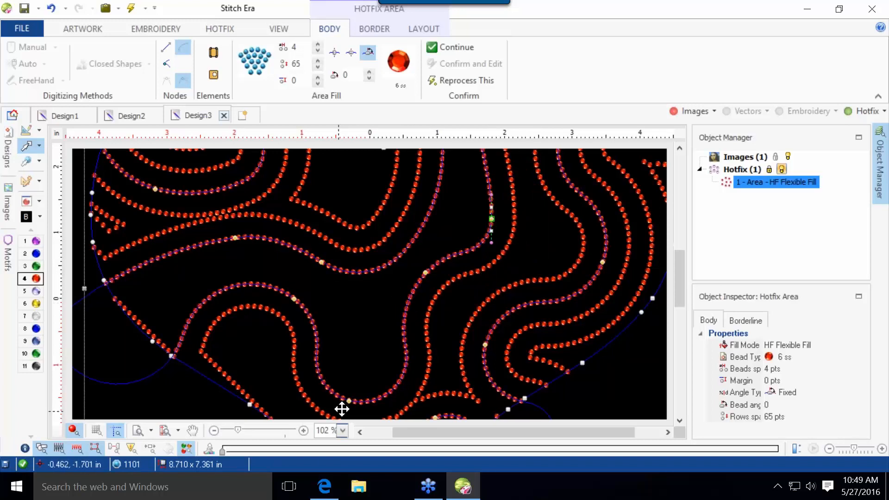
drag(342, 408, 361, 369)
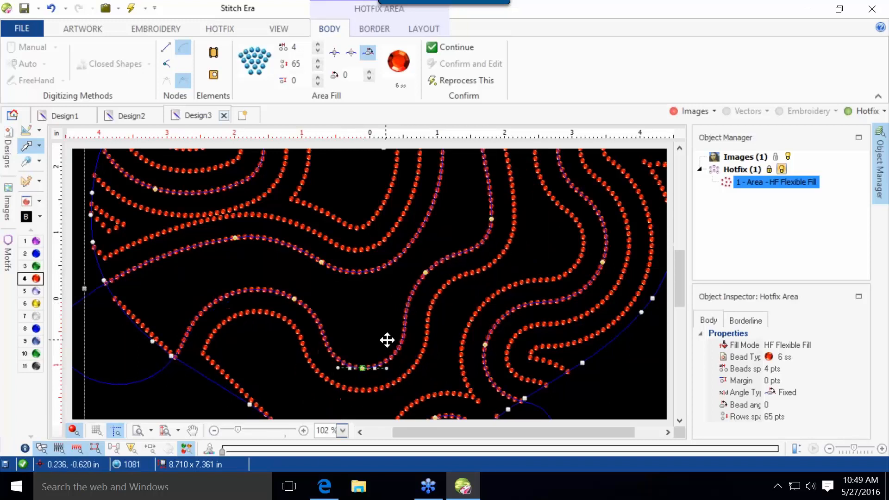
scroll(401, 366, down, 3)
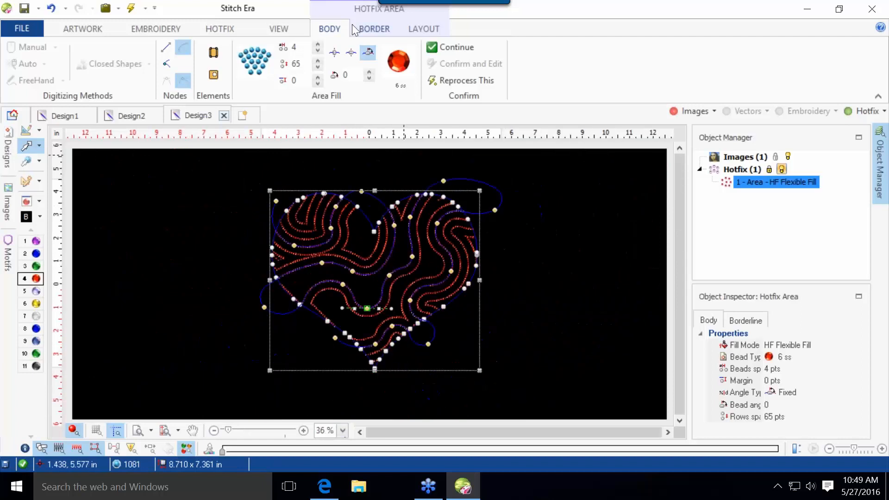
Set the reshaped heart fill's rows spacing to 45 pts.
double_click(296, 63)
text(45)
key(Return)
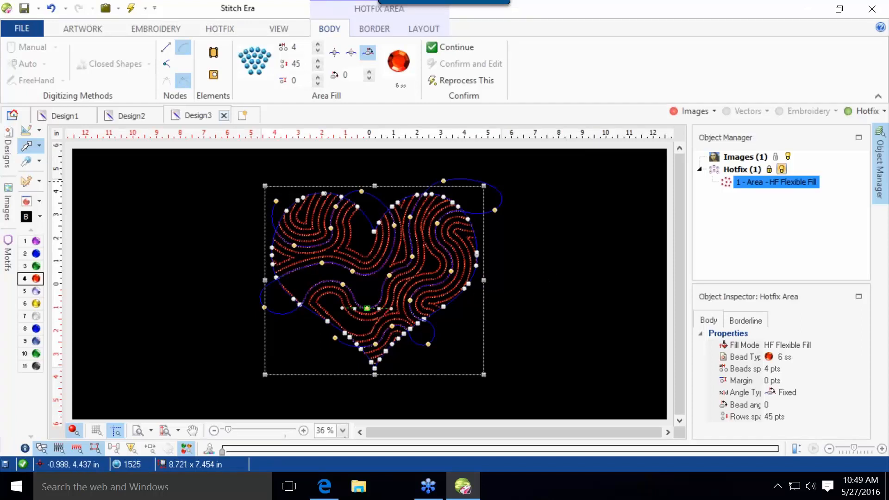
click(187, 275)
Set the heart fill's rows spacing to 25 pts and look closely at the bead rows.
click(356, 282)
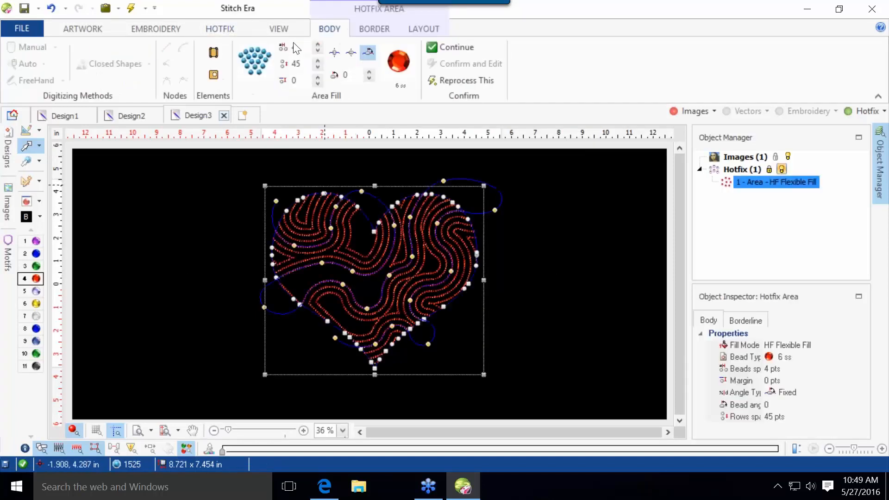
double_click(299, 67)
text(25)
key(Return)
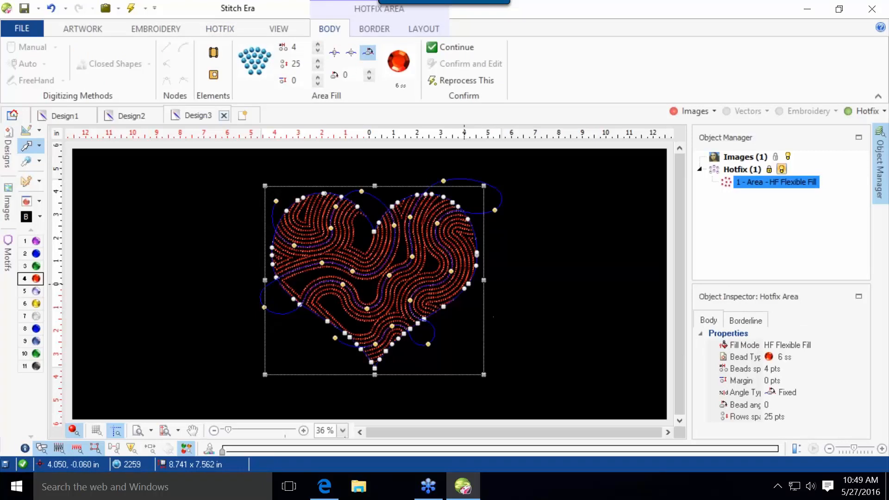
click(562, 264)
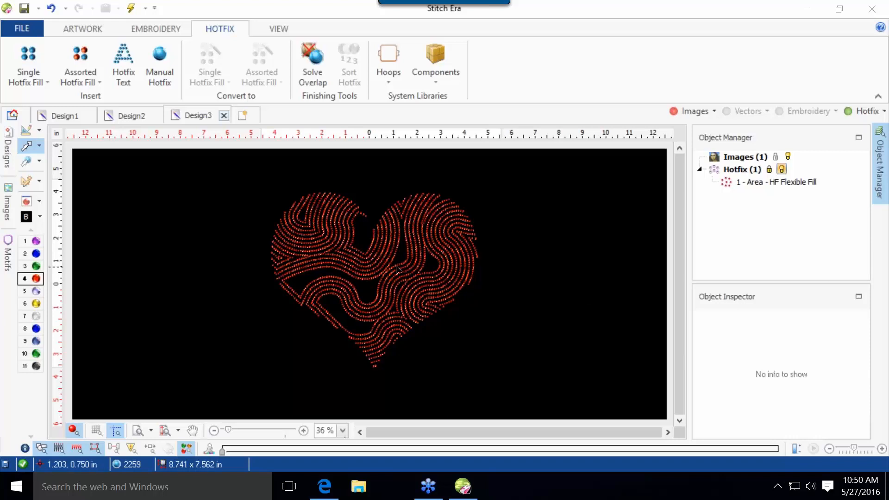
scroll(396, 265, up, 3)
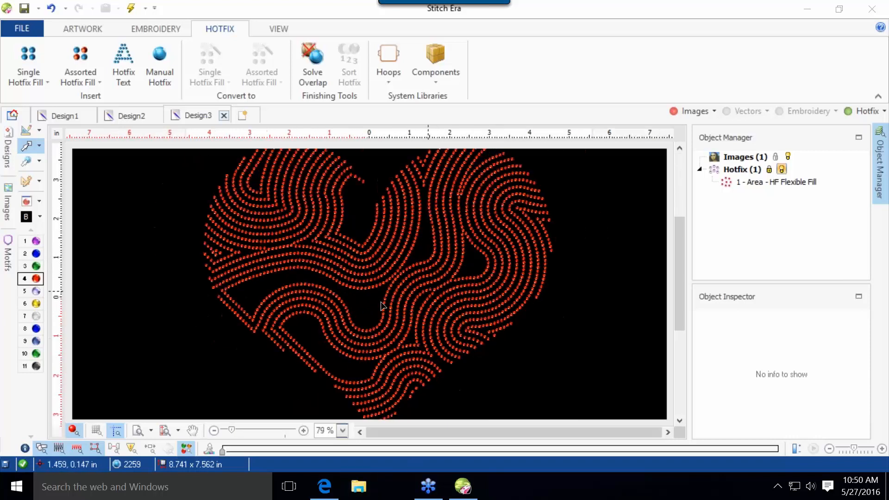
Turn off Auto Generate after edition and Auto Generate after creation in the general Create and Edit options.
click(27, 26)
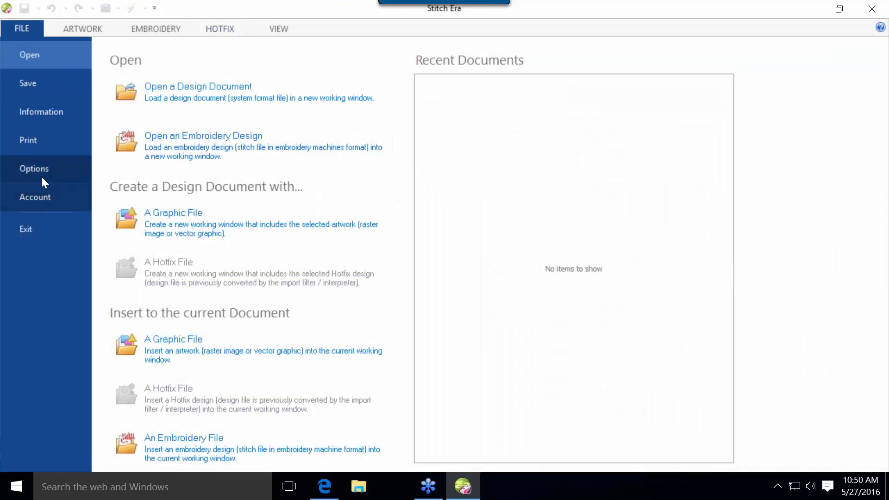
click(41, 175)
click(154, 106)
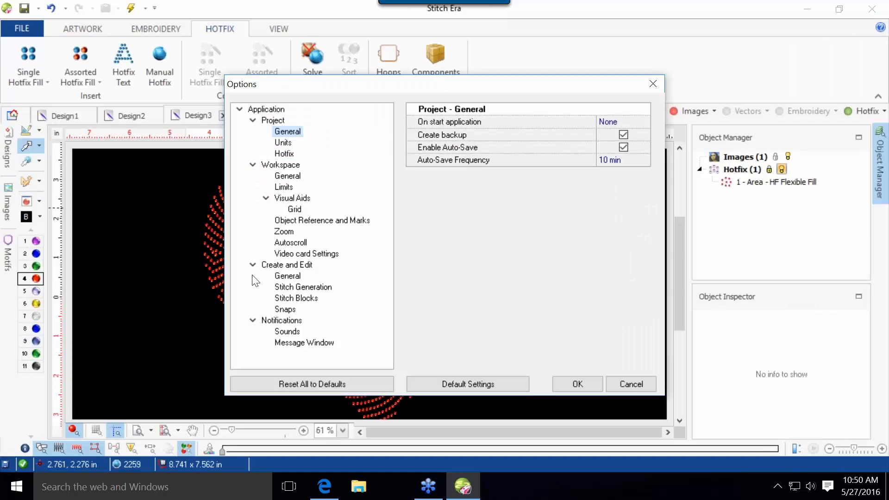
click(289, 278)
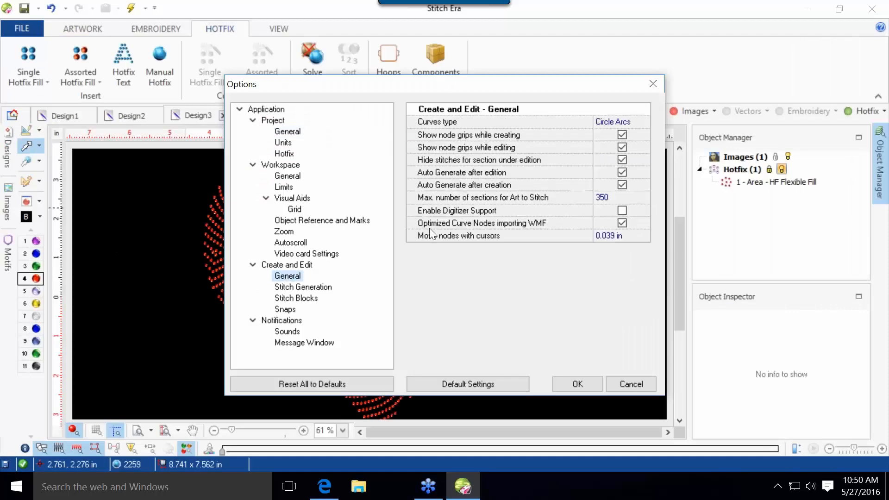
click(623, 173)
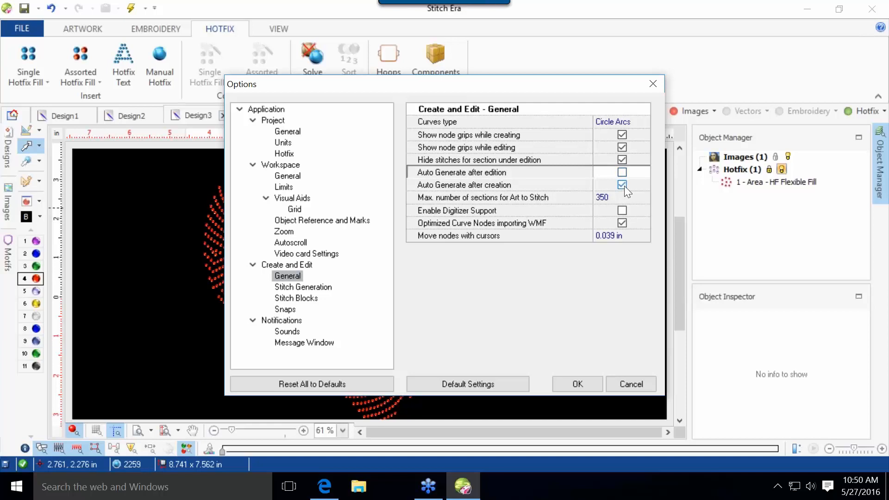
click(623, 184)
click(578, 384)
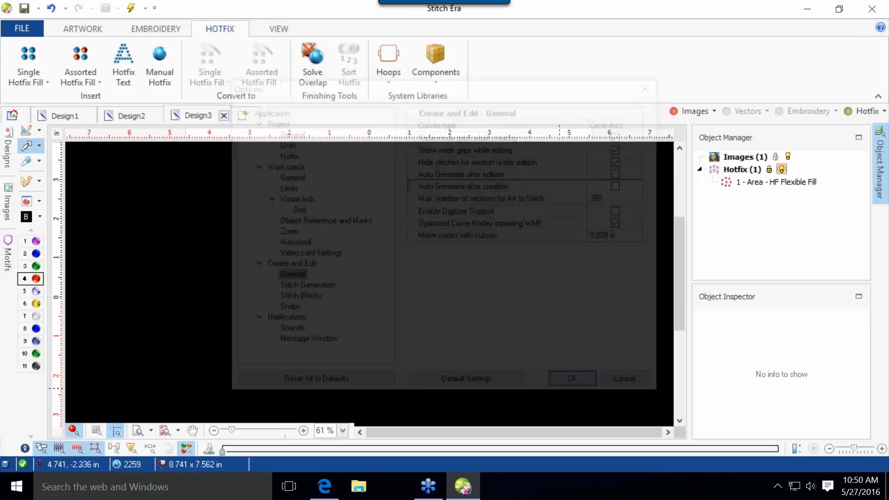
Set the heart fill's rows spacing to 95 pts and generate the beads manually.
click(368, 234)
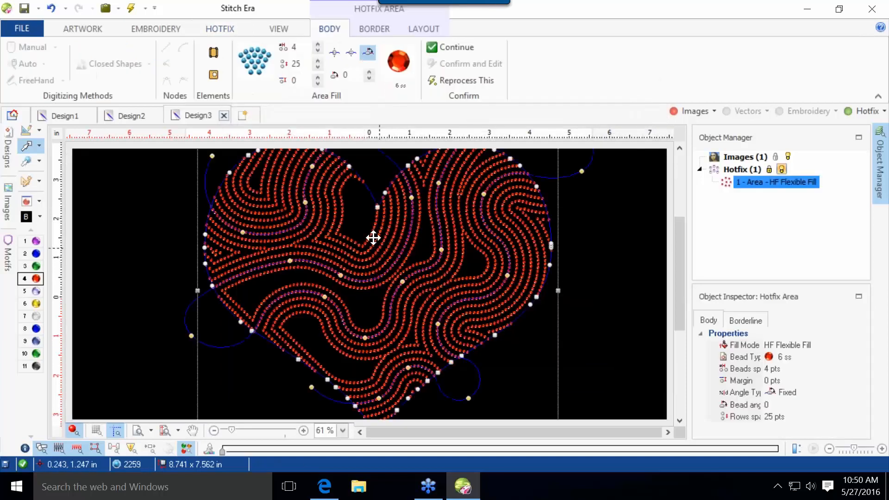
double_click(298, 63)
text(9)
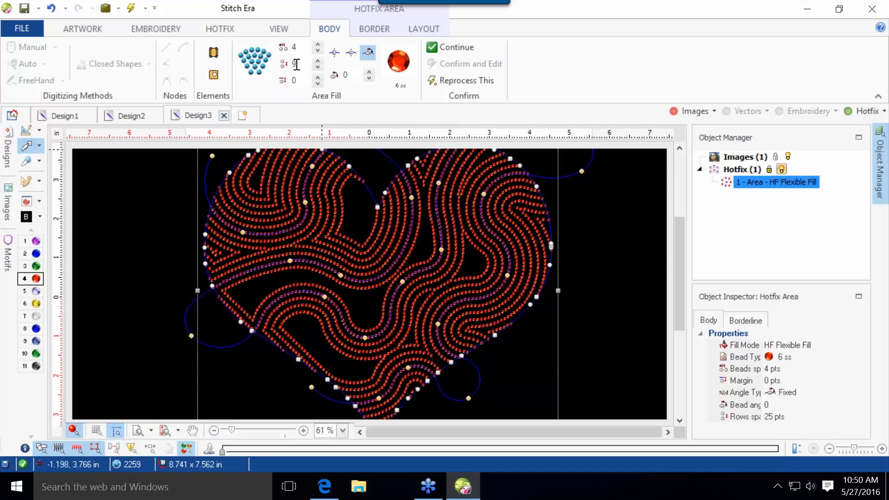
key(Return)
click(630, 247)
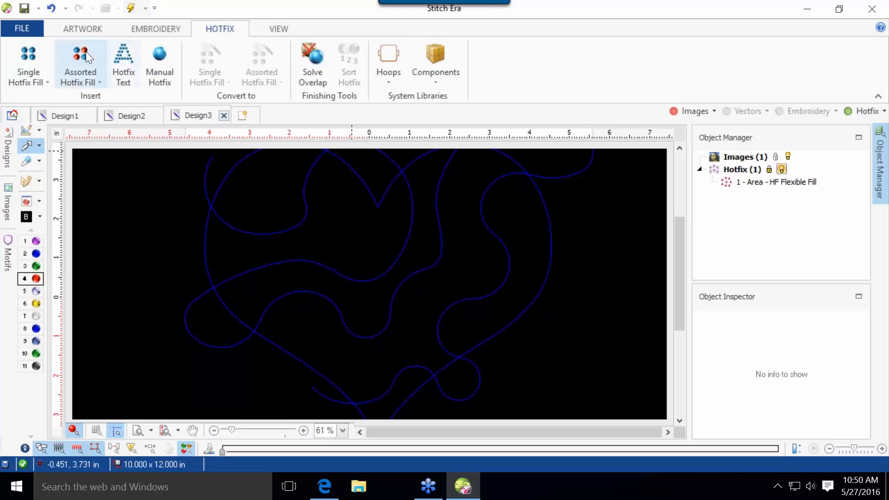
click(131, 8)
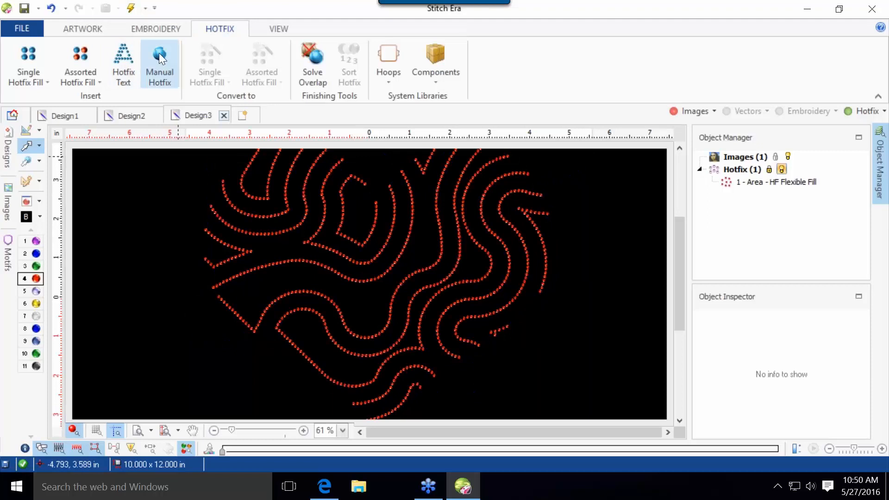
Set the heart fill's rows spacing to 2 pts.
click(346, 232)
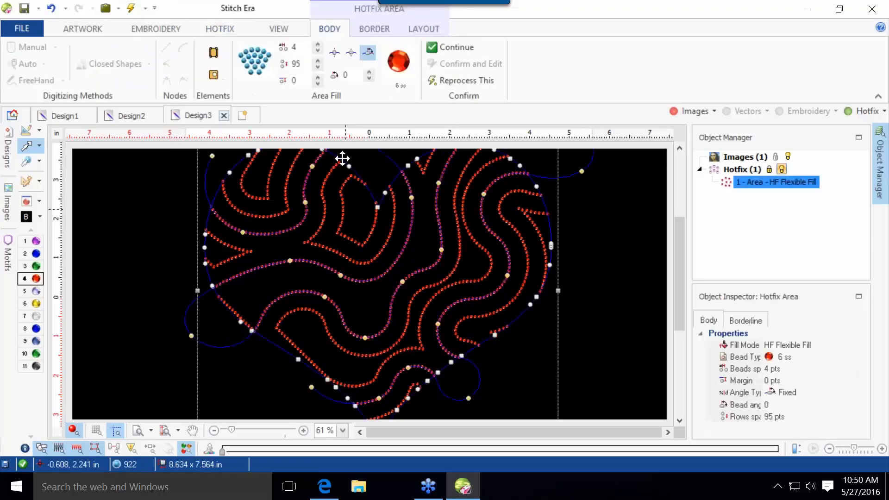
double_click(296, 64)
text(2)
key(Return)
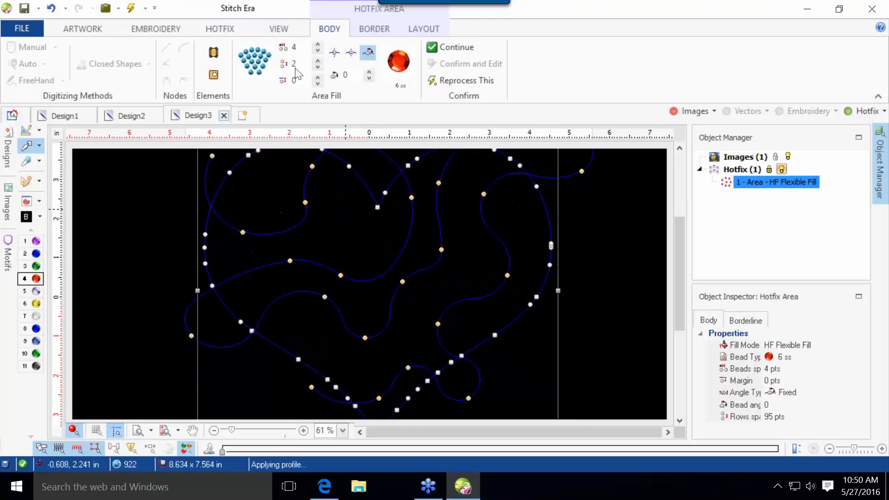
Generate the heart fill's beads manually by reprocessing only that object.
click(145, 276)
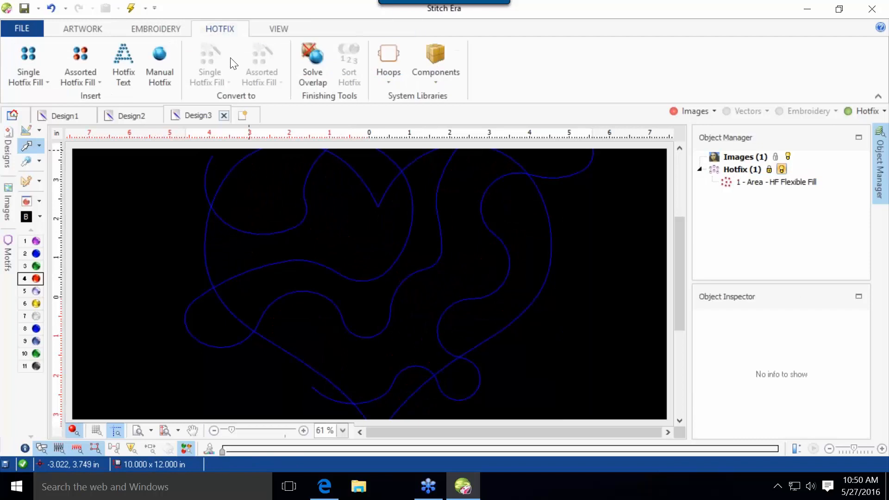
click(86, 30)
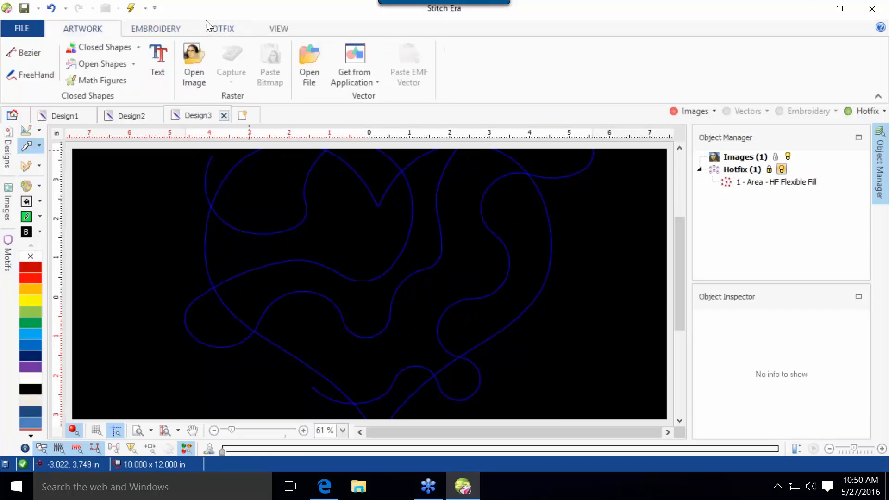
click(214, 30)
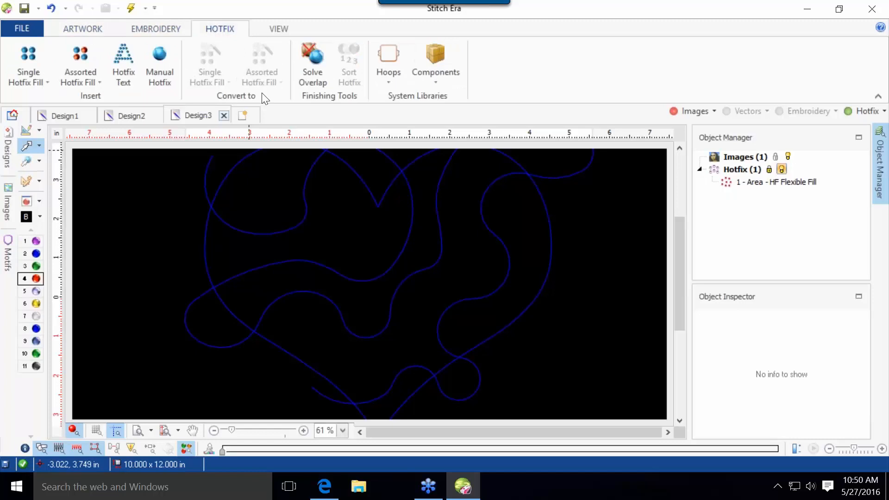
right_click(358, 272)
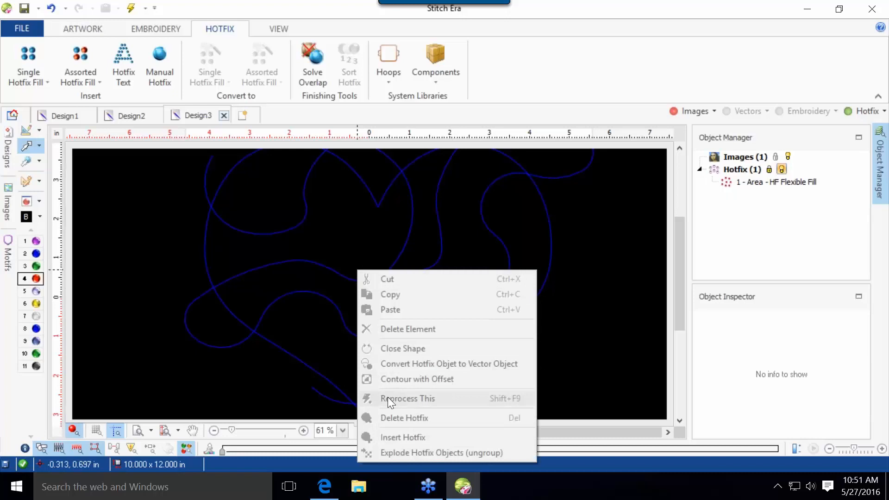
click(400, 405)
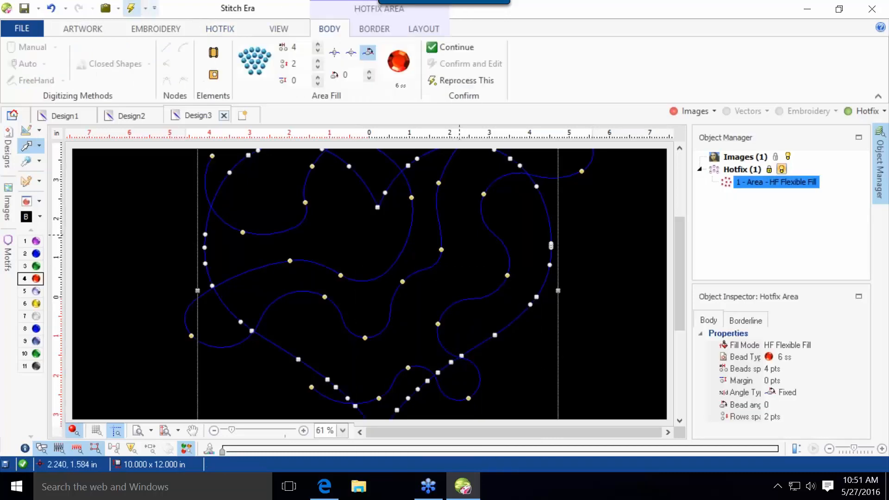
click(129, 8)
right_click(351, 236)
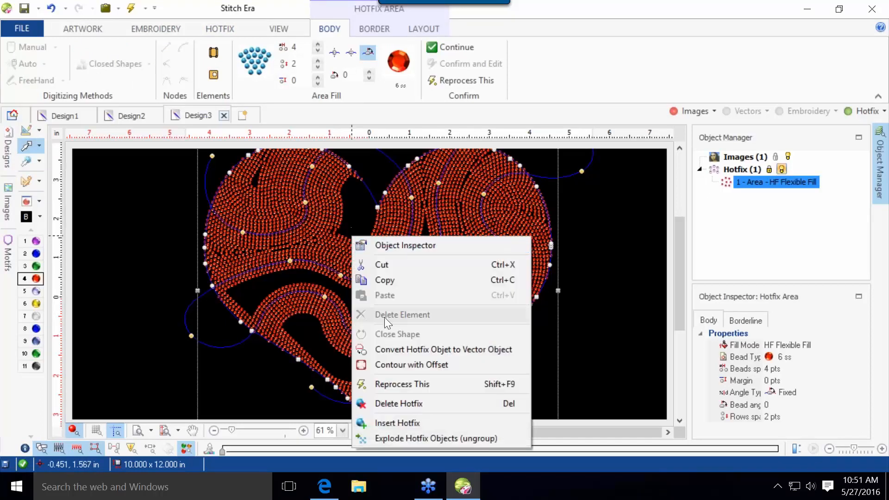
click(396, 381)
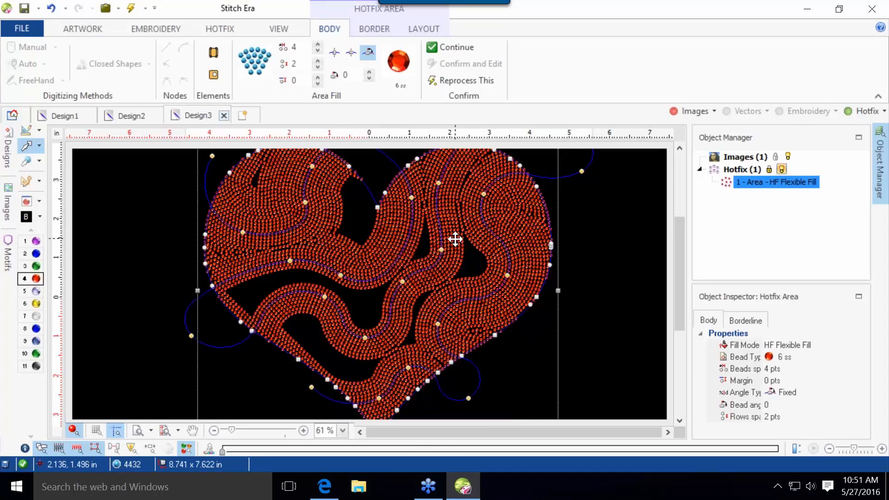
Turn on Auto Generate after edition and Auto Generate after creation in the general Create and Edit options.
click(25, 24)
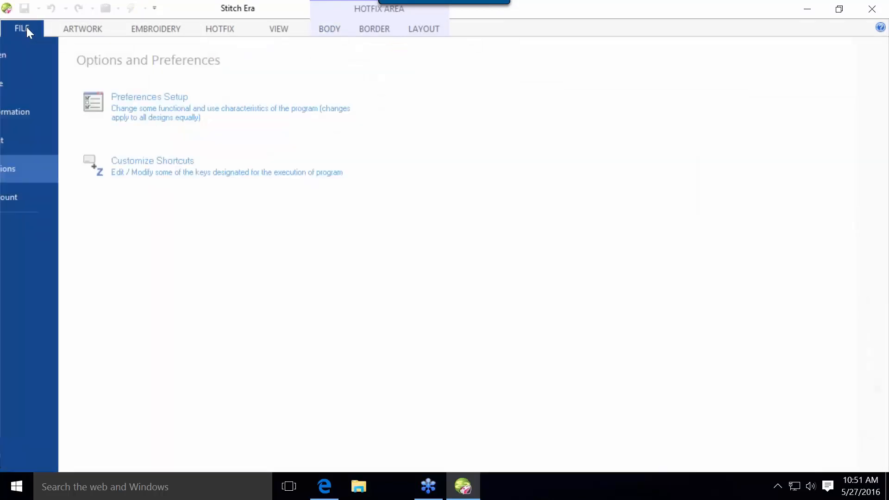
click(144, 114)
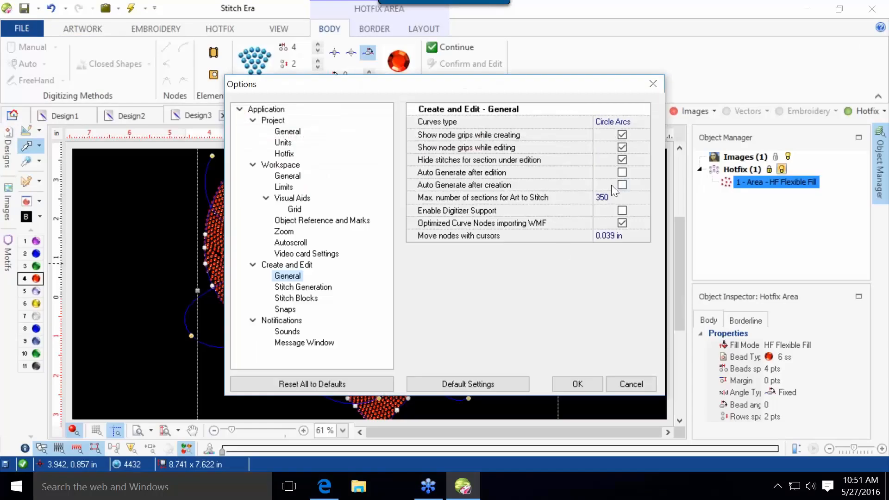
click(622, 172)
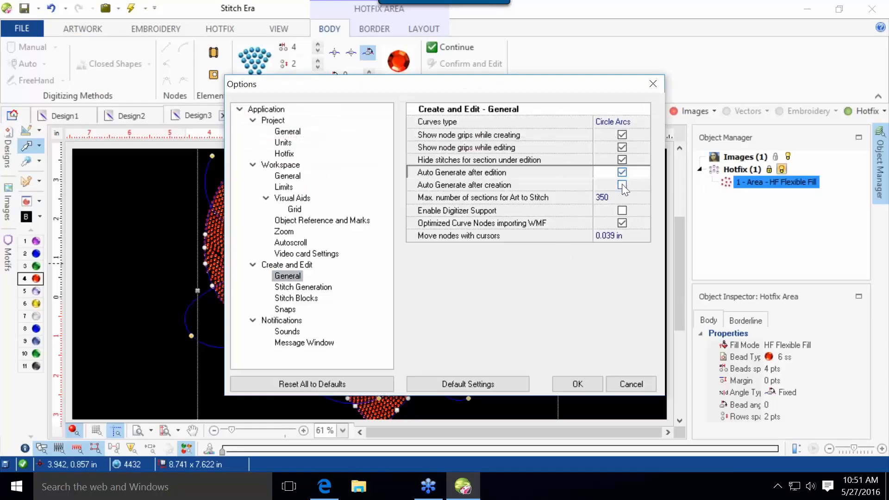
click(622, 184)
click(576, 384)
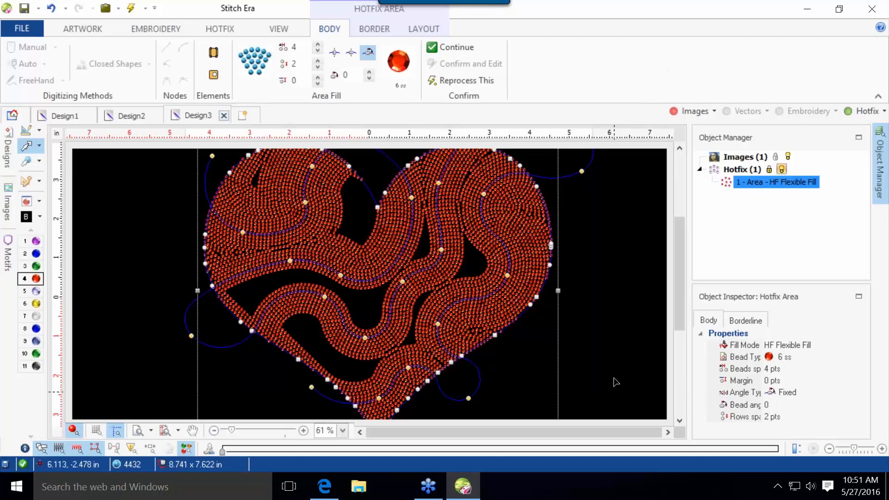
Set the heart fill's rows spacing to 98 pts.
click(136, 217)
click(278, 223)
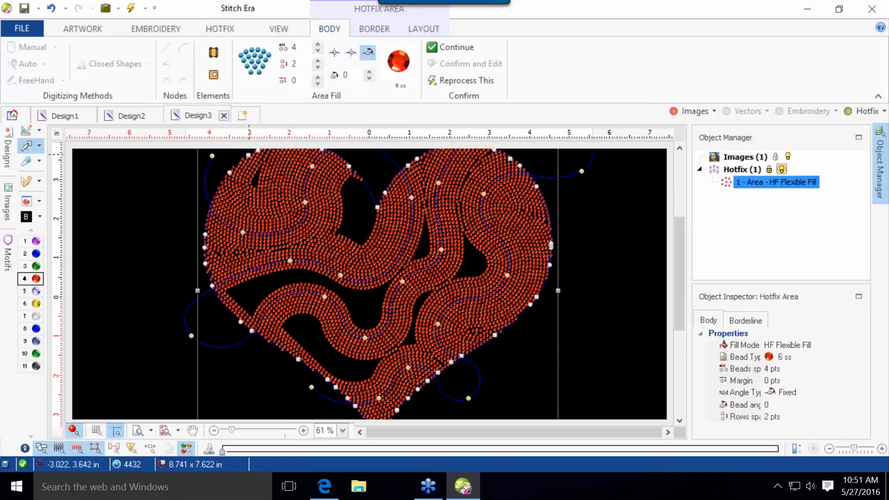
double_click(298, 60)
text(98)
key(Return)
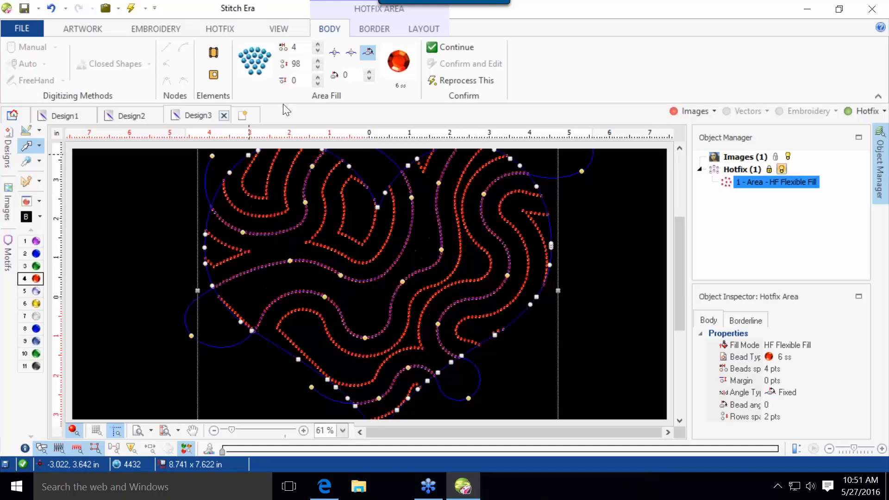
click(156, 250)
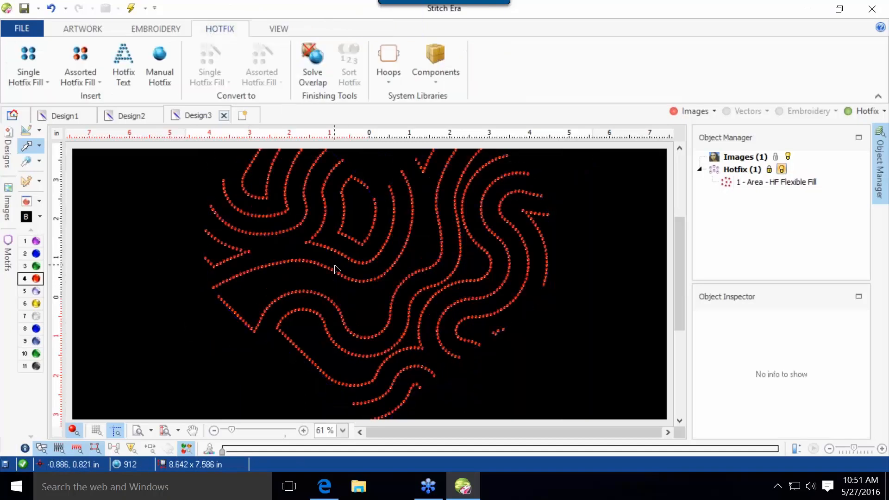
scroll(334, 265, down, 2)
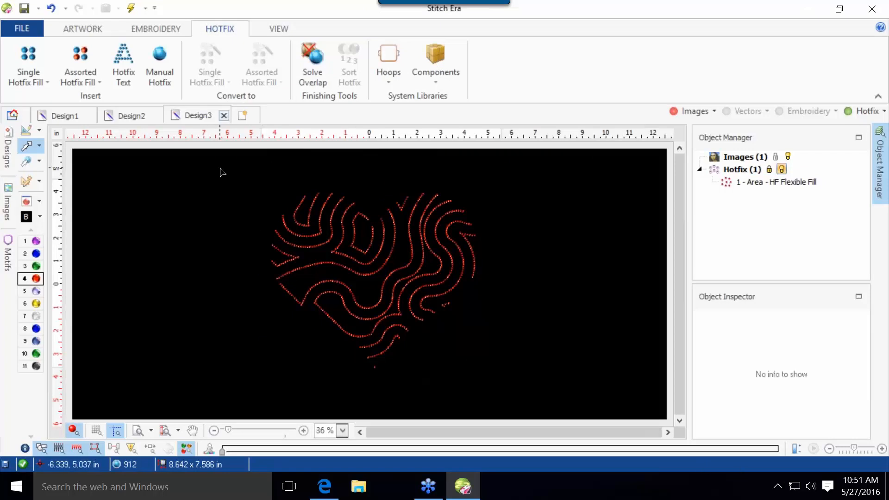
Add an HF Path border to the heart with blue 16 ss beads.
click(267, 186)
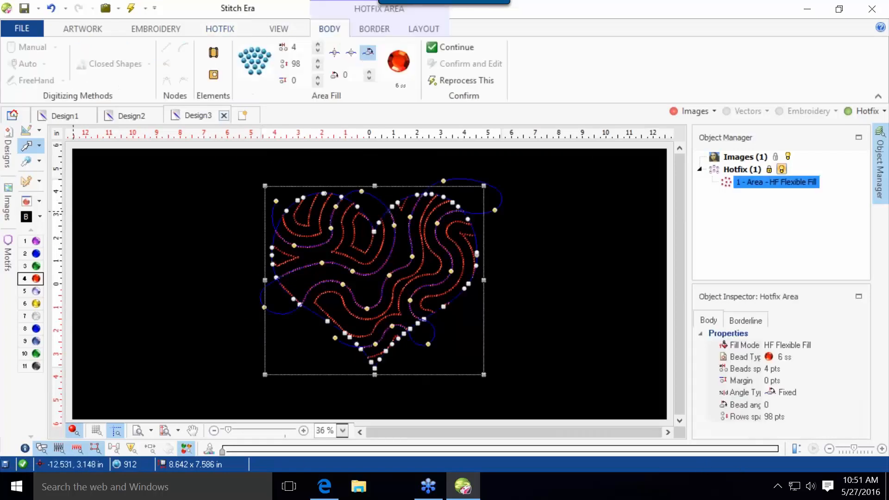
click(362, 28)
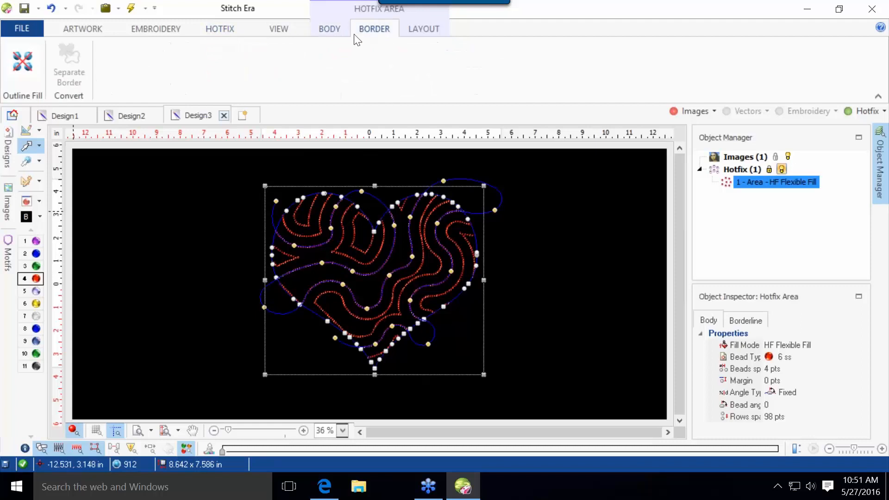
click(21, 72)
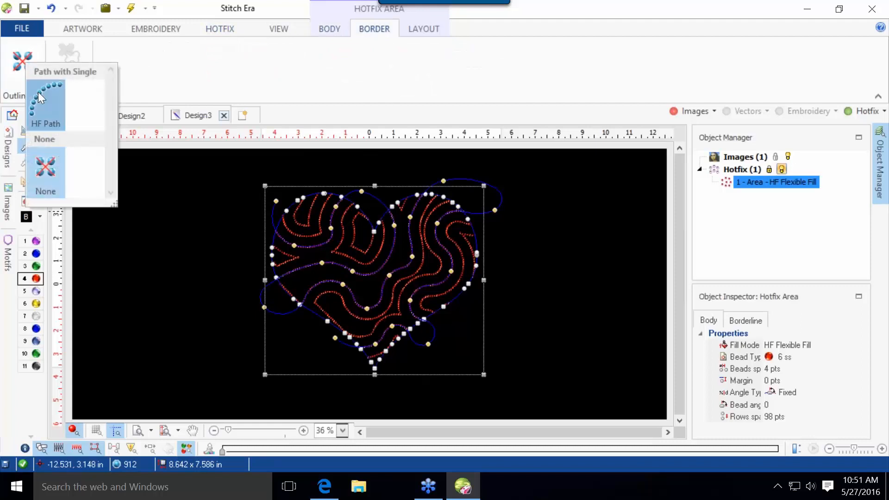
click(38, 92)
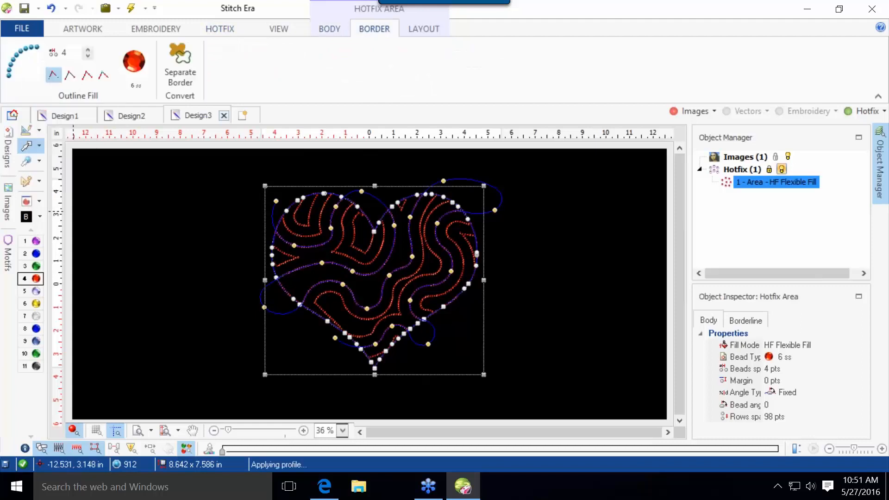
click(134, 63)
click(152, 199)
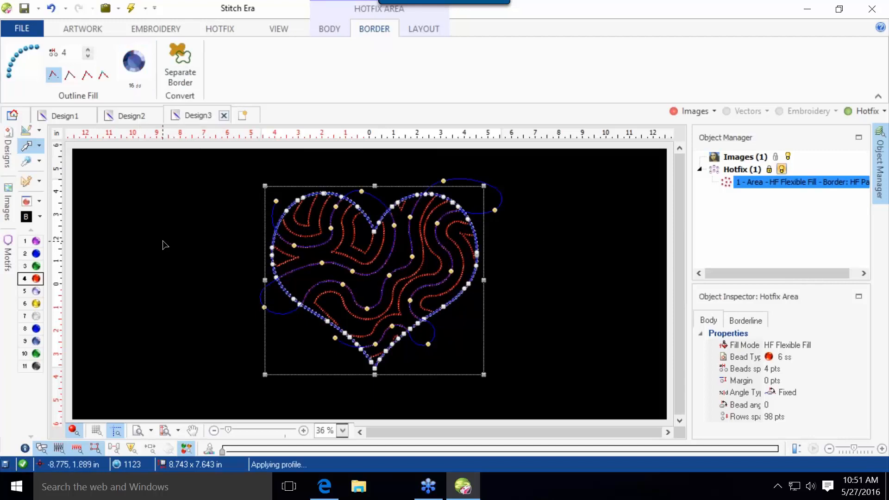
click(168, 243)
scroll(493, 198, up, 2)
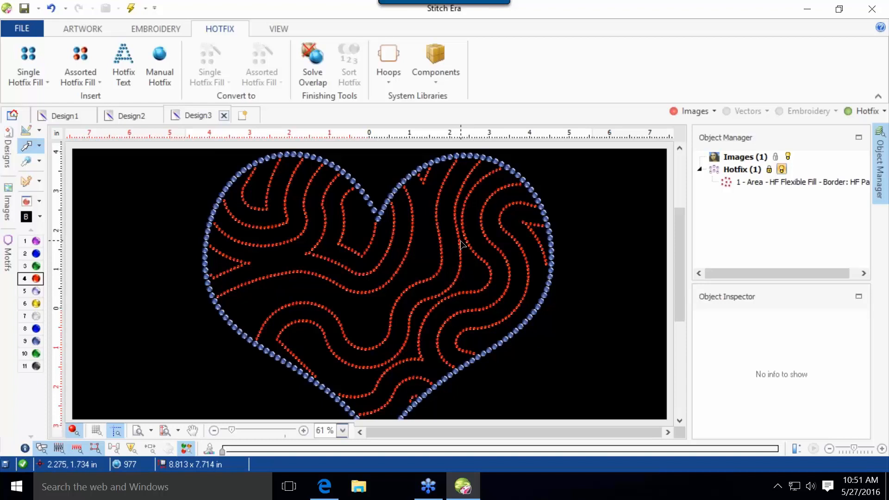
Shrink the bordered heart proportionally to about 6.5 by 5.7 in and examine how its beads are redistributed.
scroll(410, 248, down, 4)
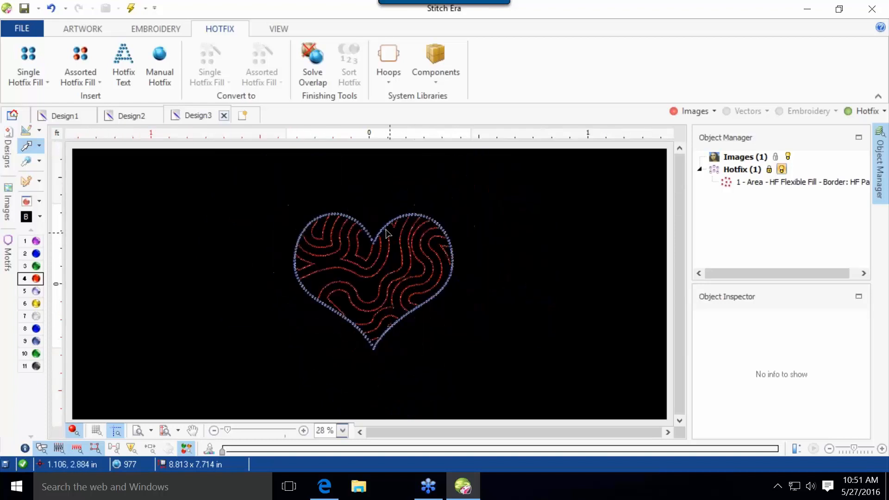
click(351, 241)
key(Escape)
click(389, 274)
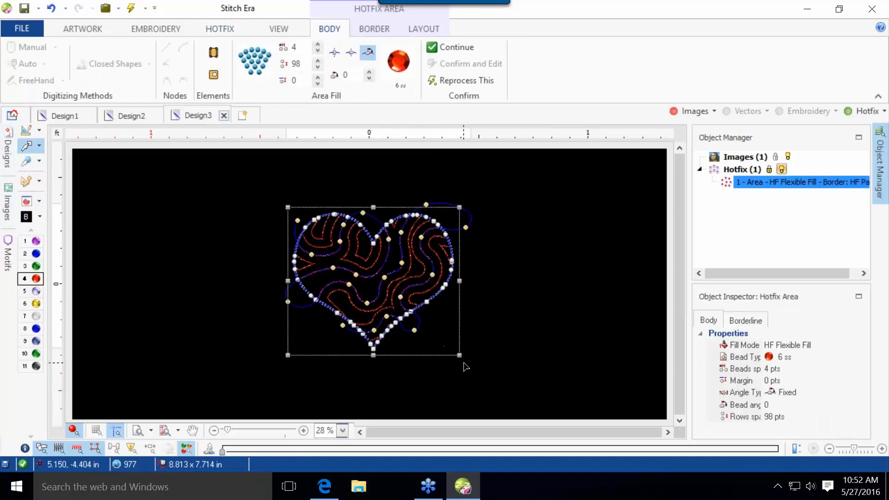
drag(459, 355, 438, 337)
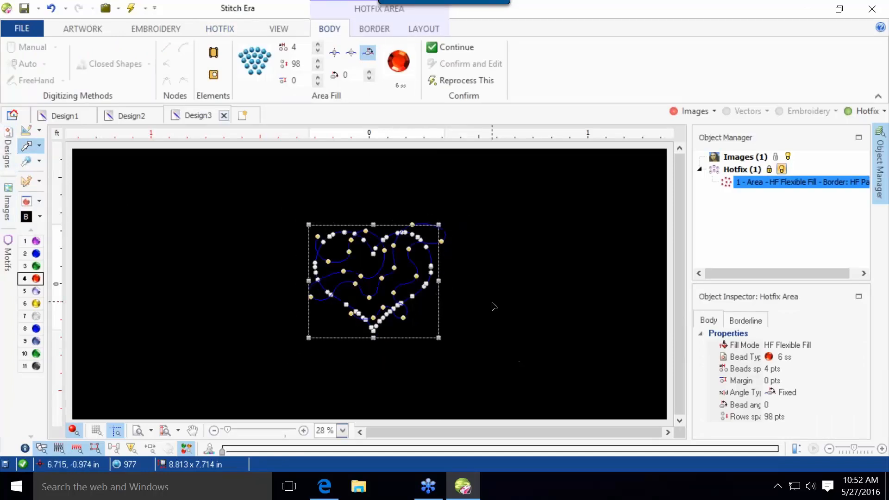
click(492, 302)
scroll(383, 266, up, 3)
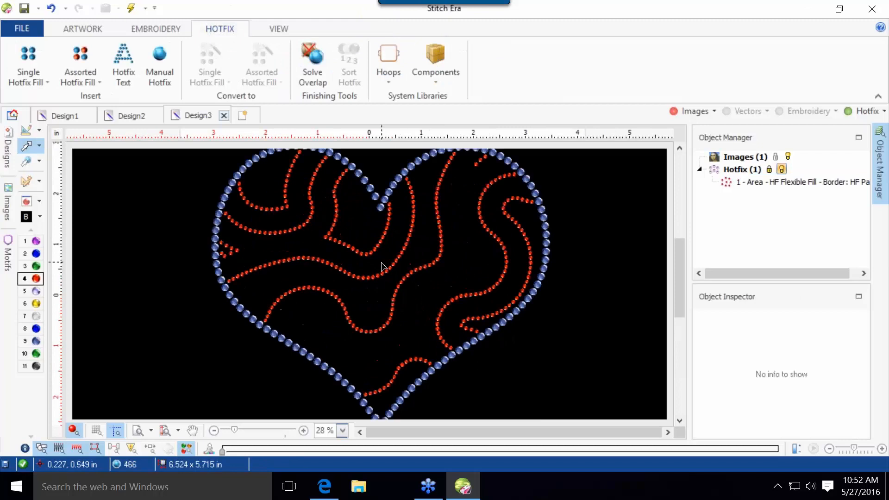
scroll(377, 250, down, 3)
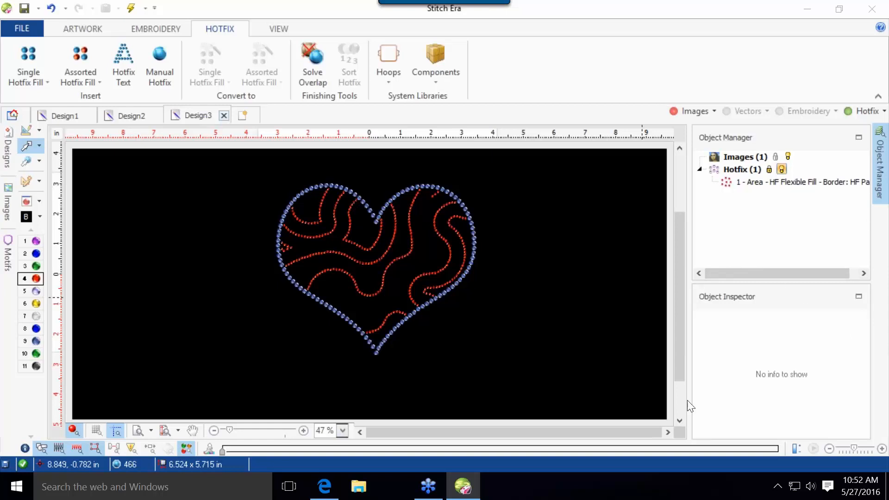
Delete the heart's hotfix area and show the heart image again.
click(385, 271)
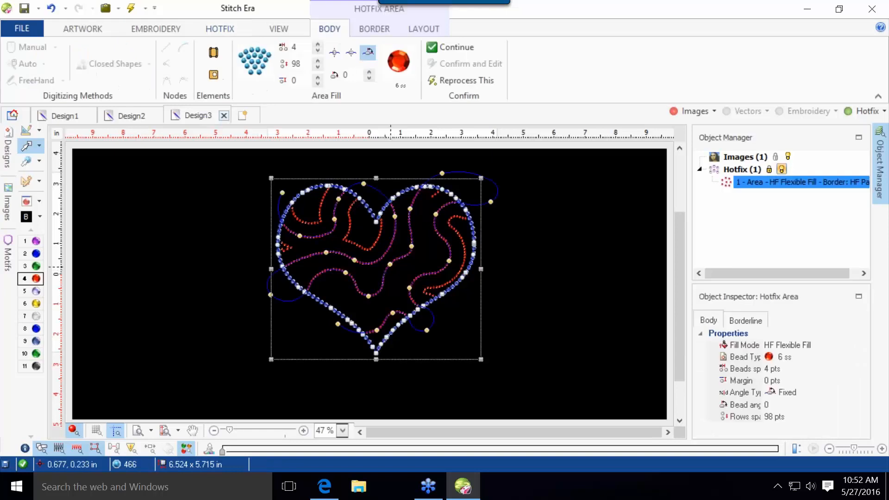
key(Delete)
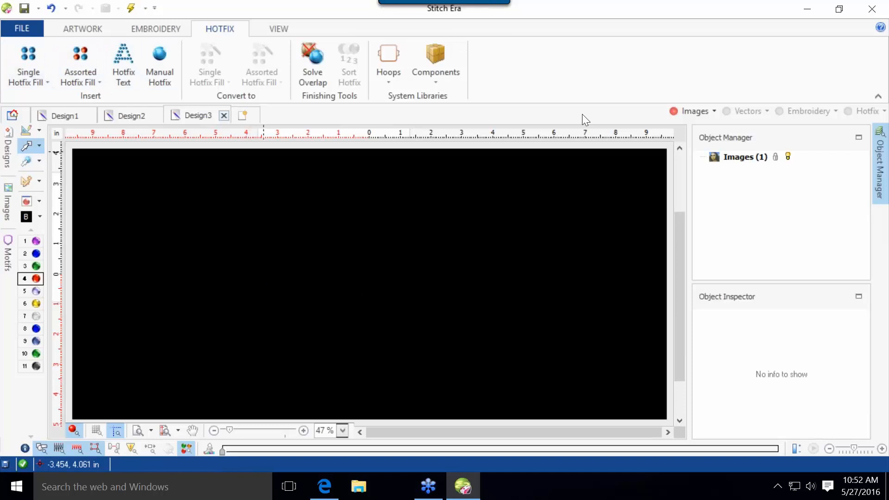
click(677, 111)
Enlarge the heart image to about 8.6 in wide and position it near the middle of the workspace.
click(341, 207)
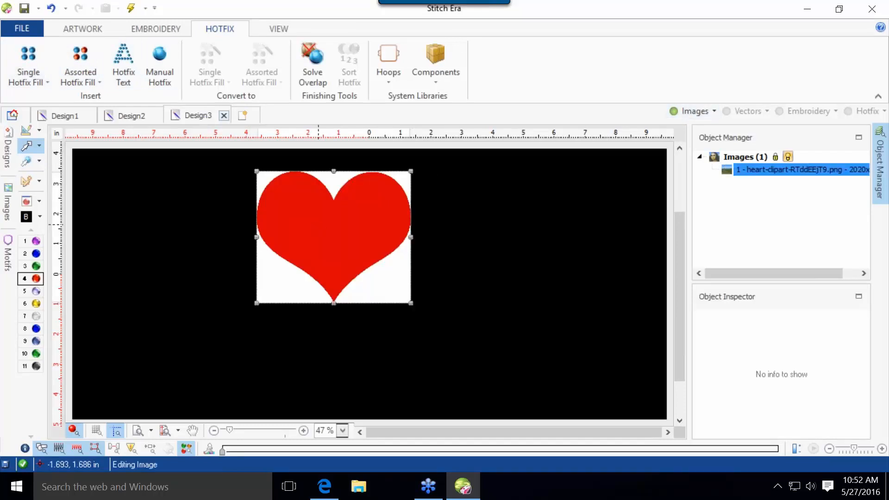
drag(410, 302, 446, 308)
drag(384, 226, 437, 265)
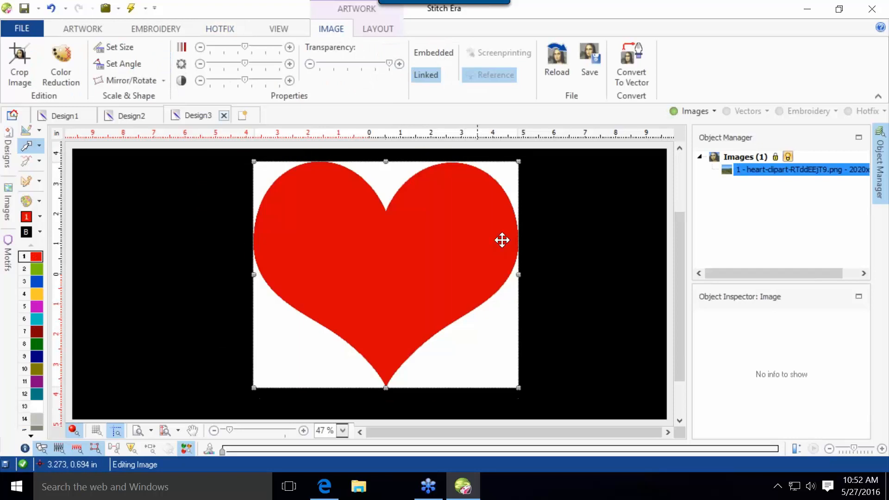
Autotrace the red heart as an assorted hotfix fill, using the Default HF Texture / Multi pattern with blue 6 ss beads.
click(220, 22)
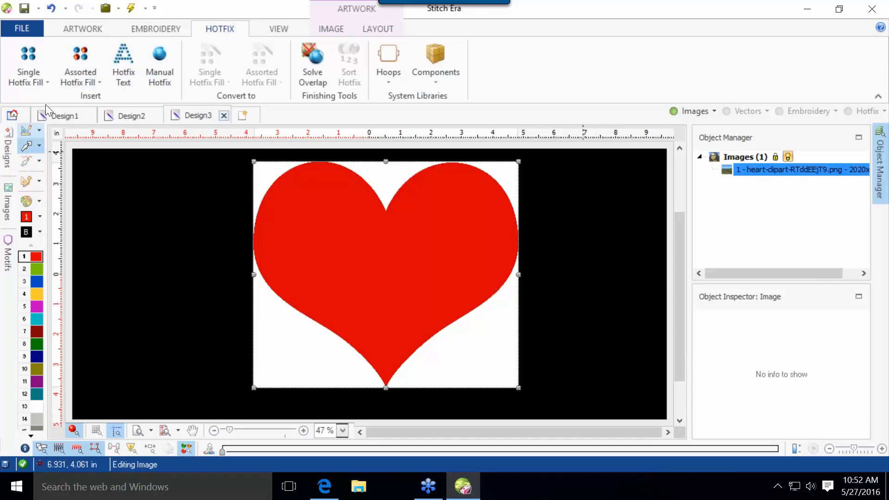
click(68, 72)
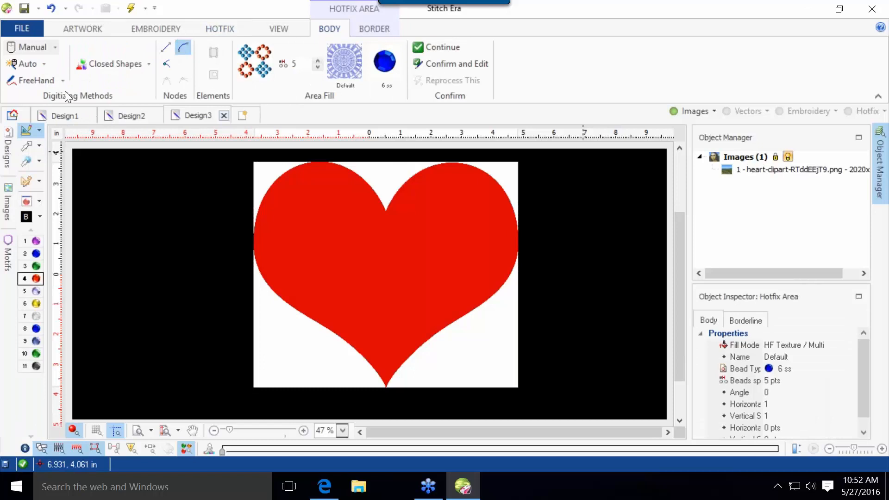
click(34, 62)
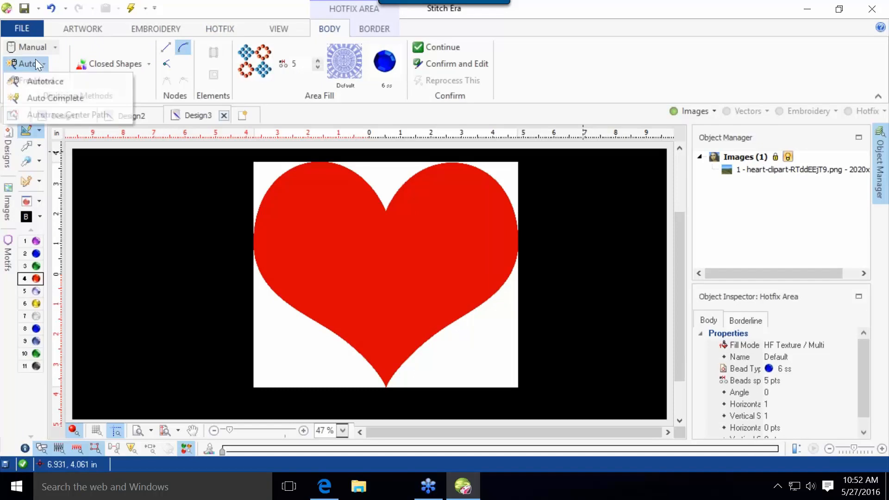
click(57, 91)
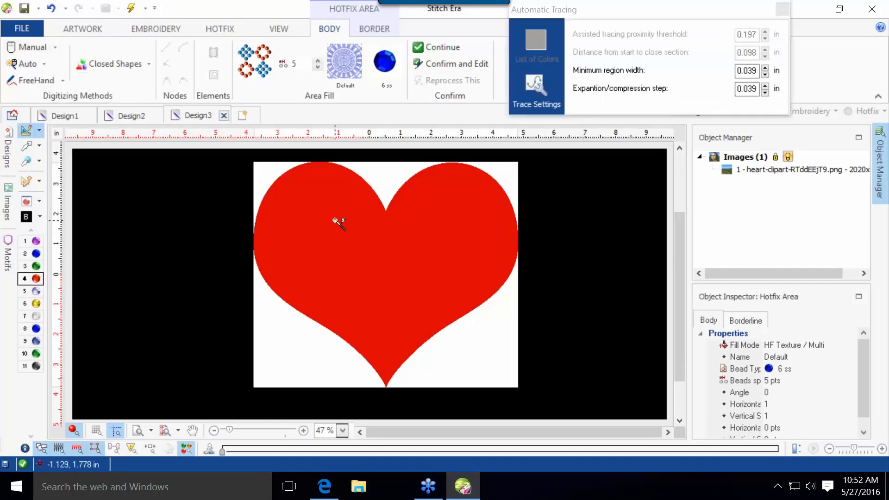
click(354, 248)
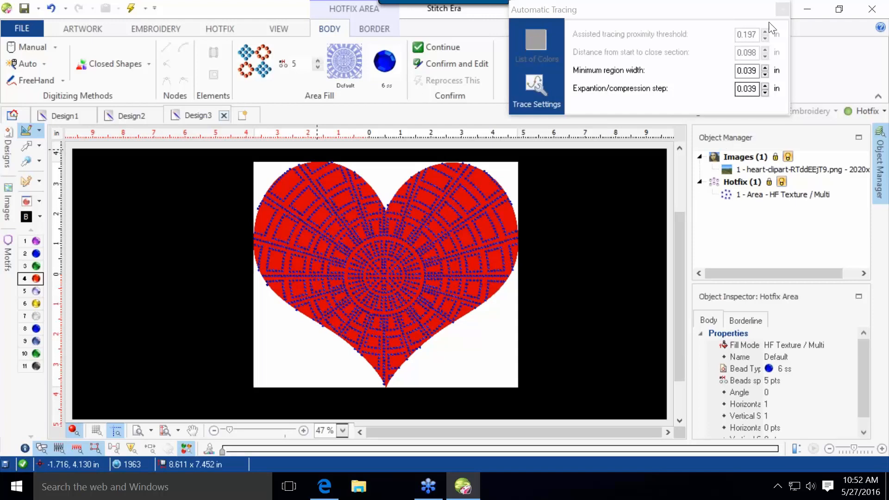
Close the tracing settings, then hide the heart image so only the traced hotfix area can be selected.
click(782, 9)
click(697, 111)
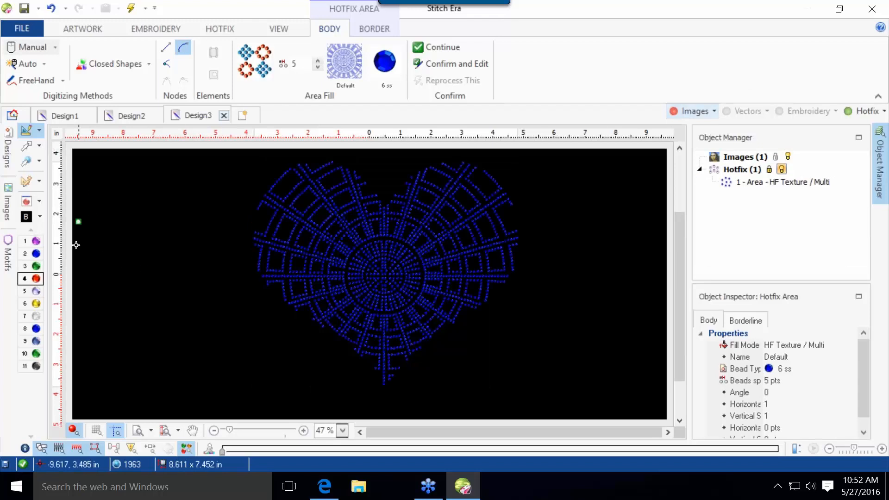
click(32, 148)
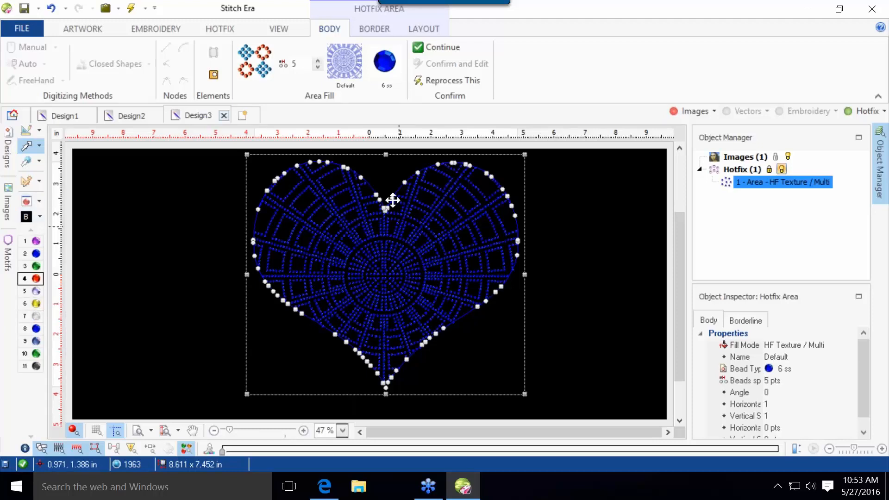
Change the heart's 6 ss beads to red and set the bead spacing to 50 pts.
click(303, 68)
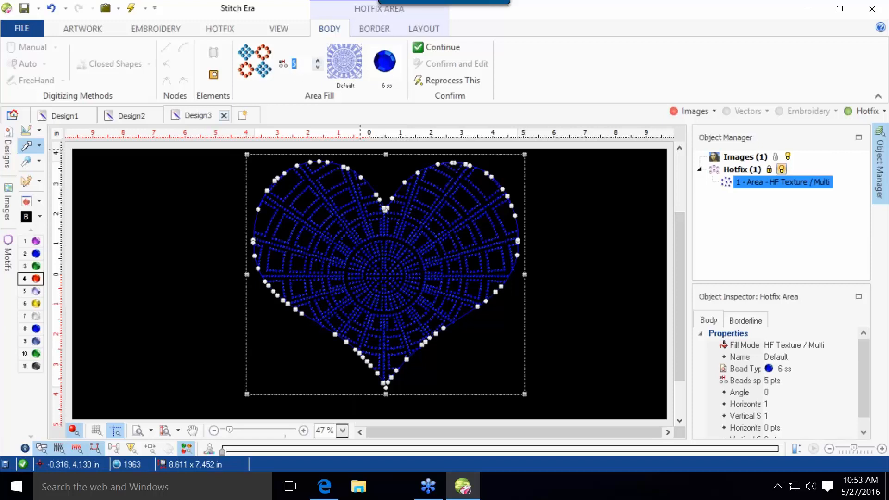
click(36, 278)
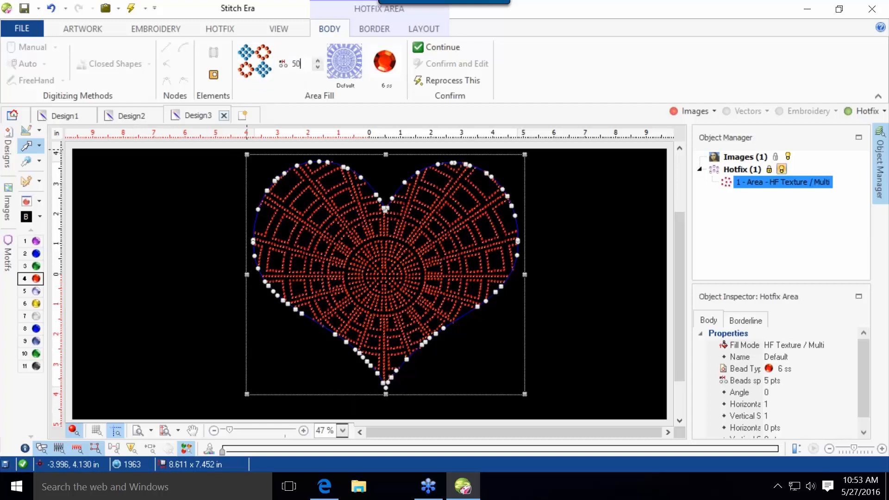
key(Return)
click(196, 304)
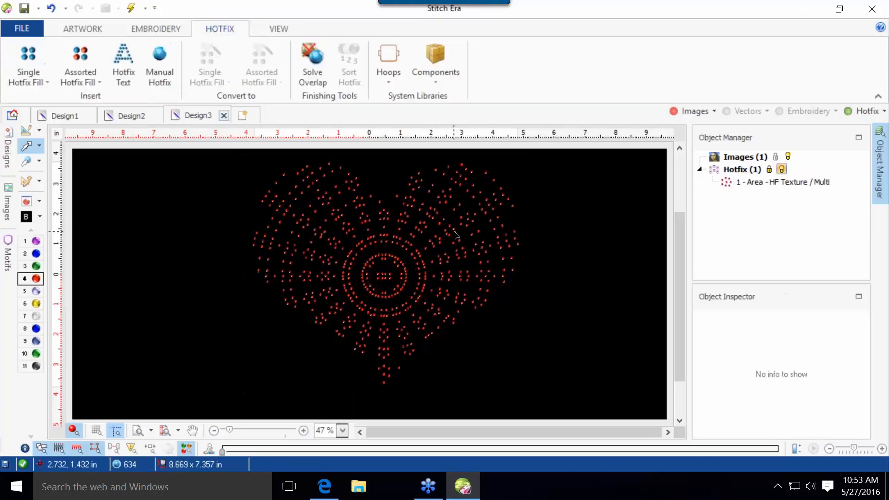
Try bead spacings of 75 pts and 2 pts on the heart's Default texture.
click(451, 225)
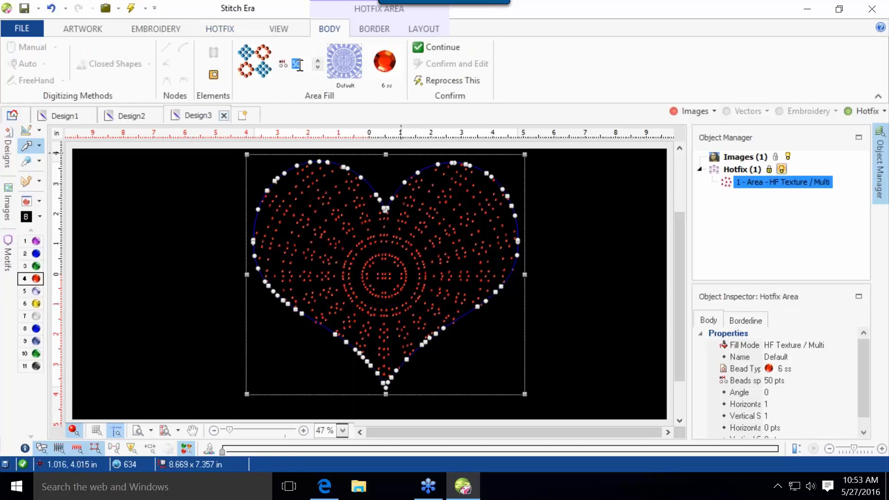
key(Return)
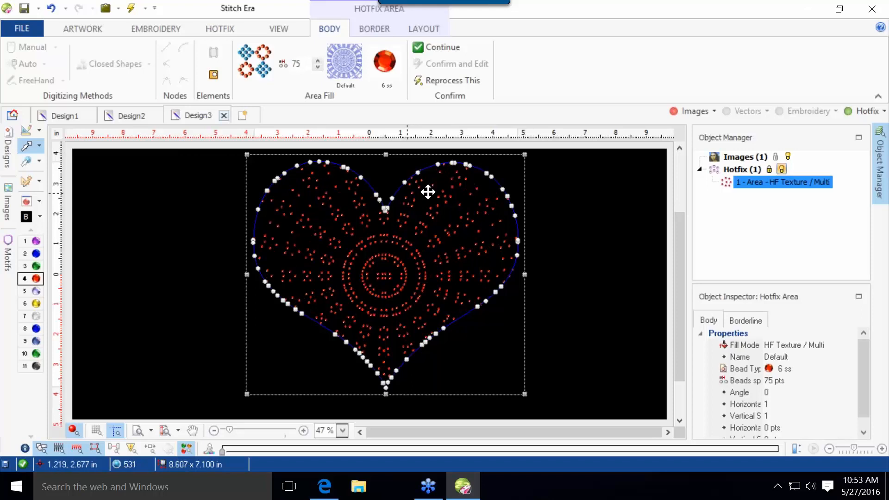
click(603, 234)
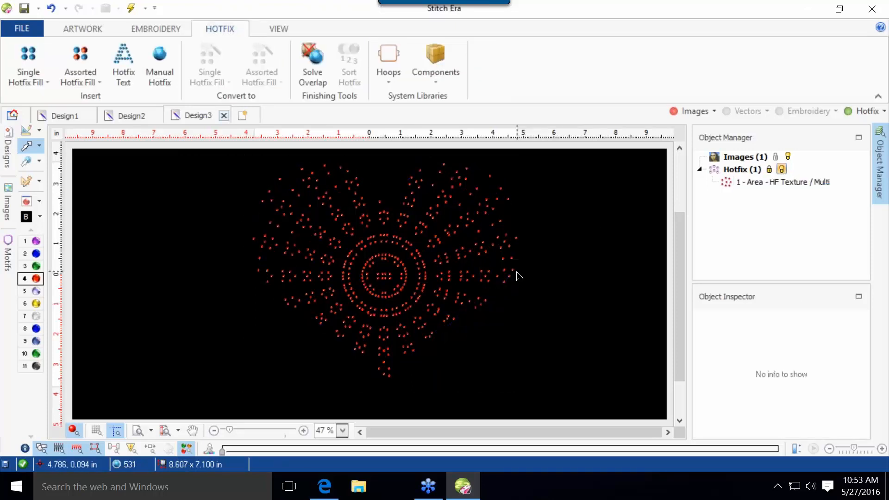
click(401, 191)
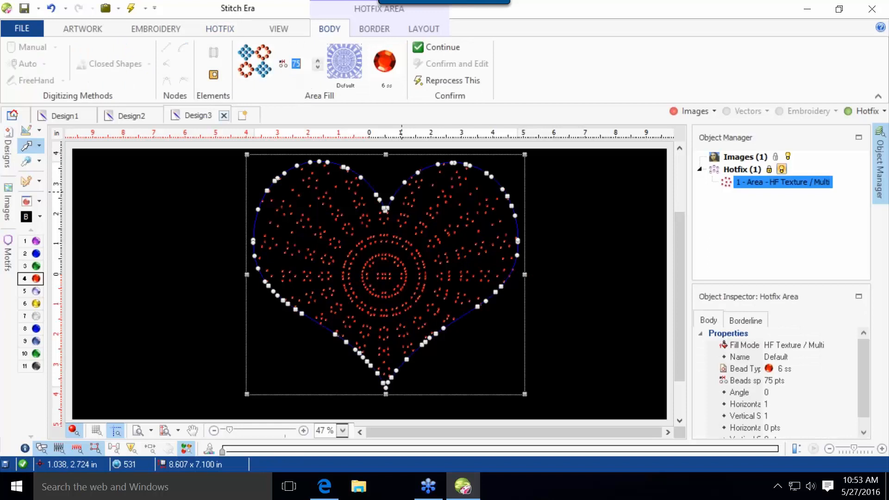
text(2)
key(Return)
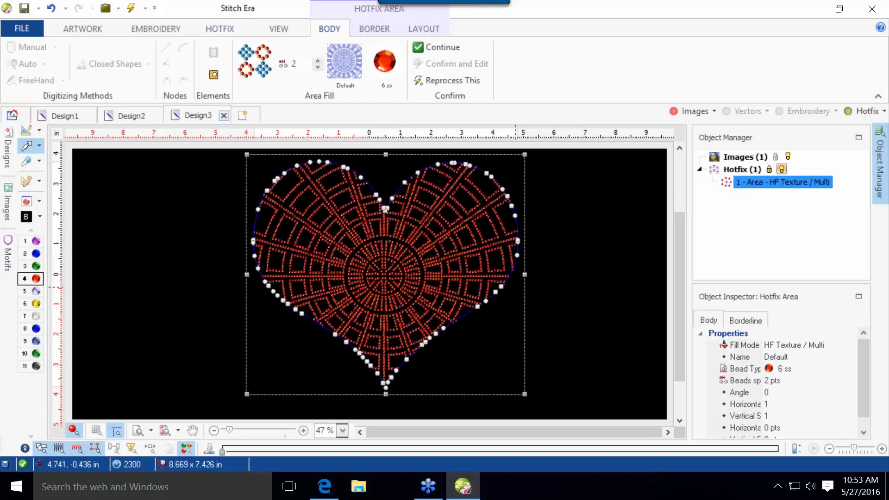
Apply the BTX-0001 texture to the heart area and set its bead spacing to 55 pts.
click(357, 52)
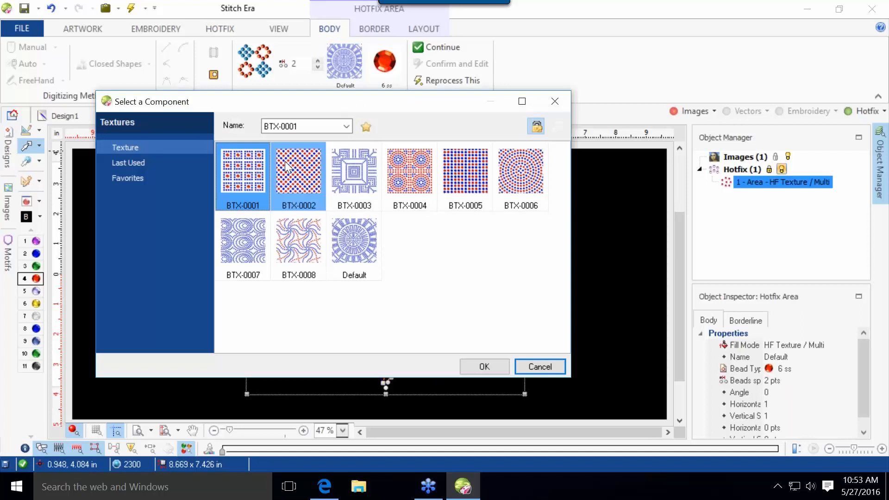
click(253, 170)
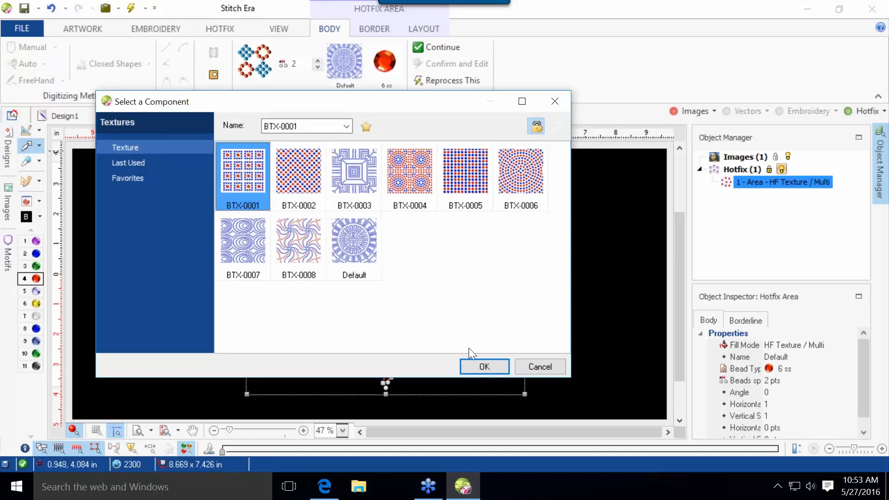
click(482, 367)
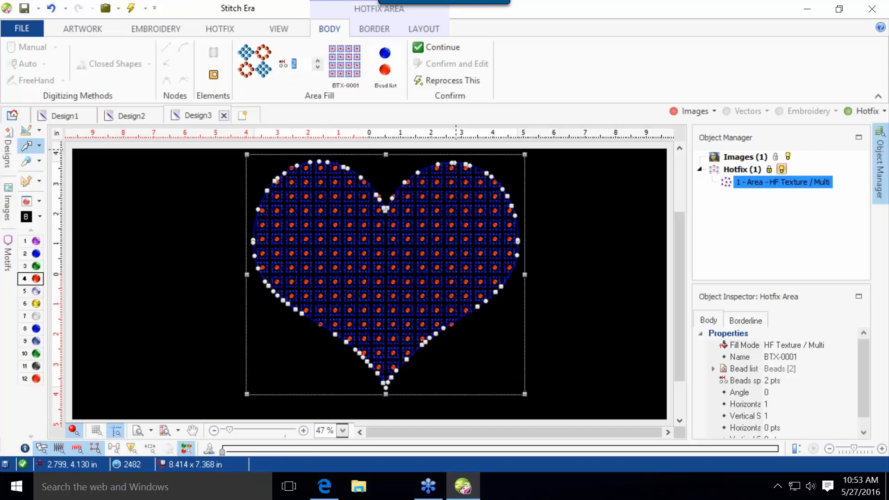
key(Return)
click(554, 262)
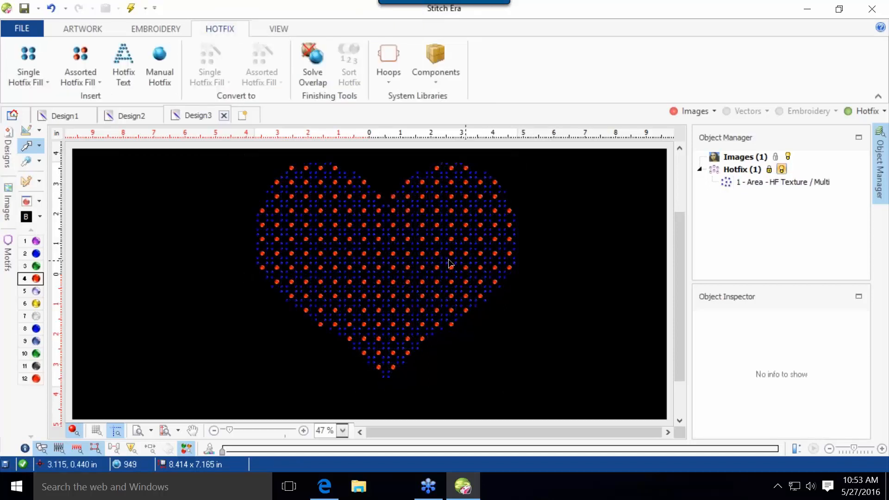
scroll(409, 248, up, 1)
Try bead spacings of 98 pts and 75 pts on the heart's BTX-0001 texture.
click(409, 249)
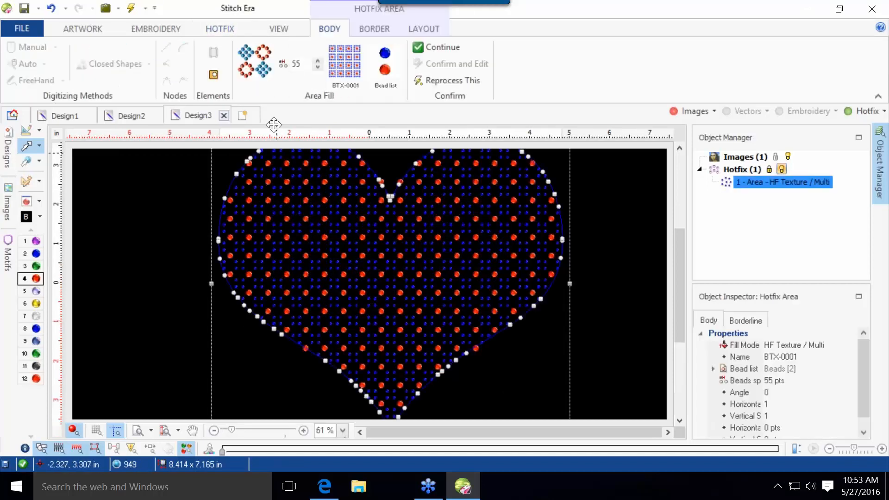
text(98)
key(Return)
text(75)
key(Return)
click(175, 371)
click(301, 279)
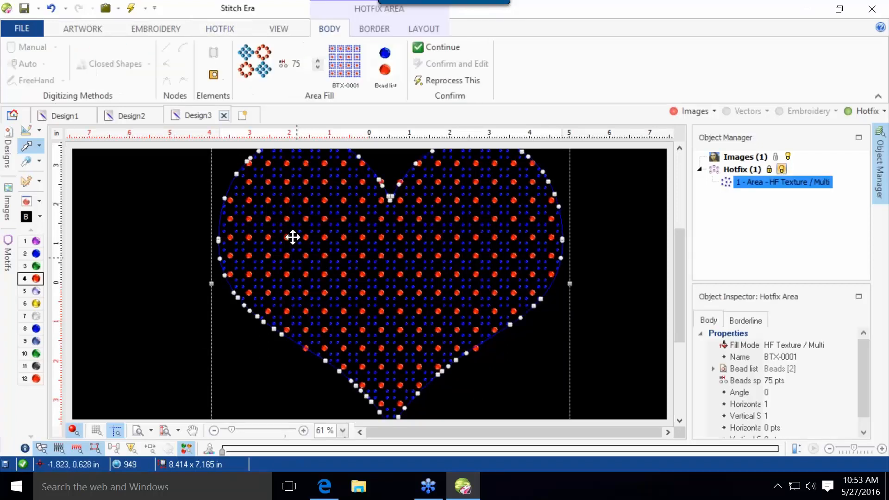
double_click(300, 65)
Switch the heart's fill to the BTX-0004 texture and set the bead spacing to 98 pts.
click(345, 64)
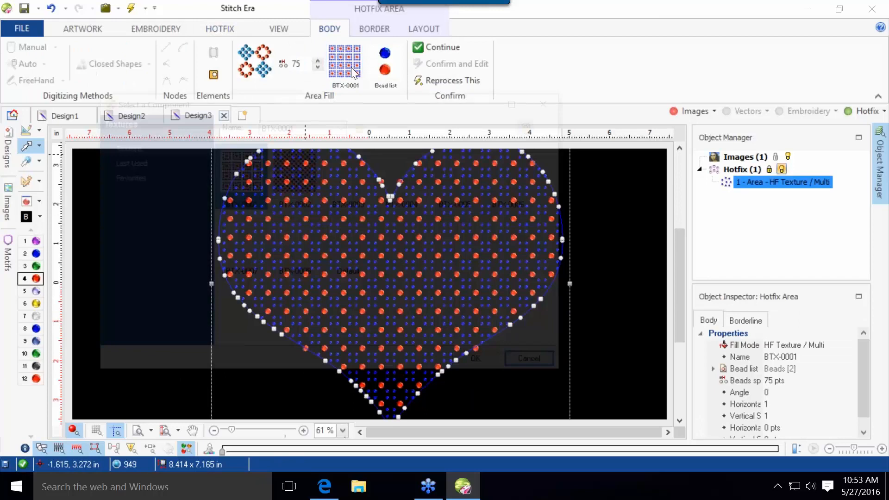
click(403, 174)
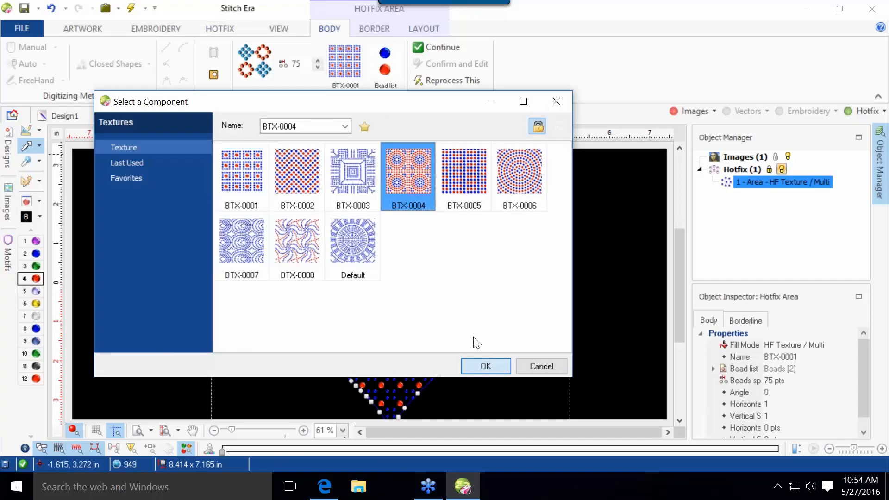
key(Return)
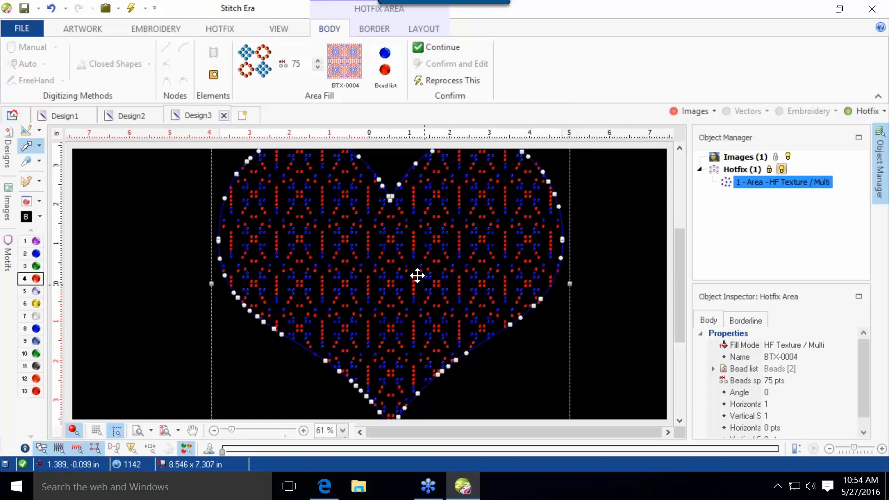
double_click(299, 59)
key(Return)
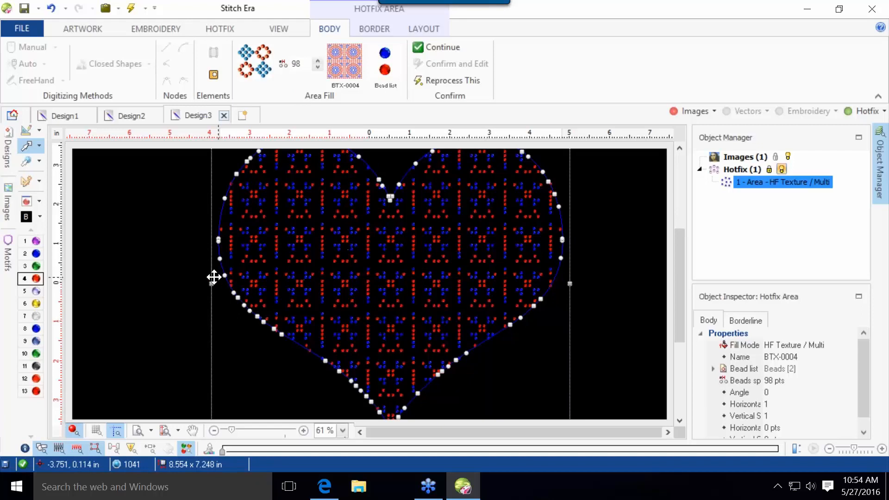
click(163, 278)
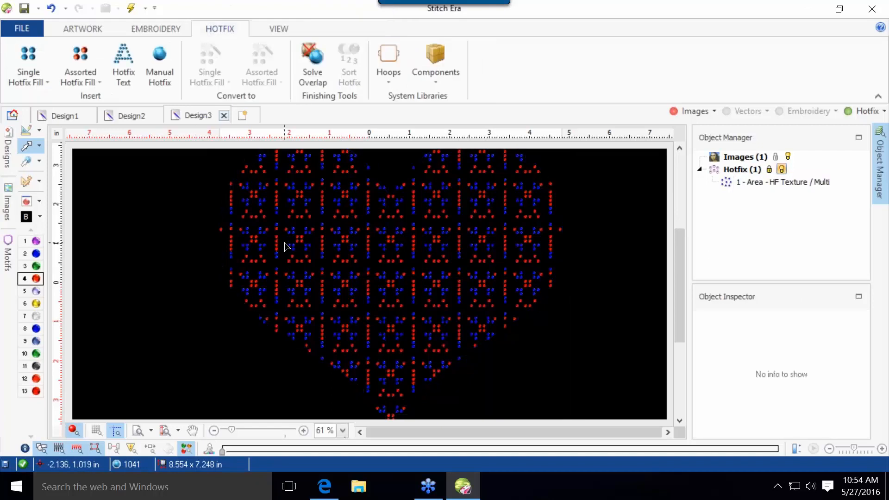
Switch the heart's fill to the BTX-0007 texture and set the bead spacing to 50 pts.
click(285, 247)
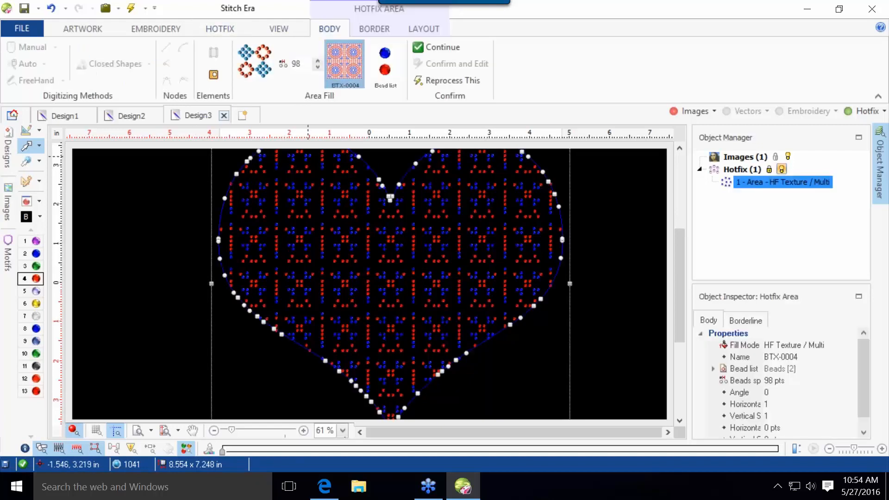
click(340, 63)
click(232, 237)
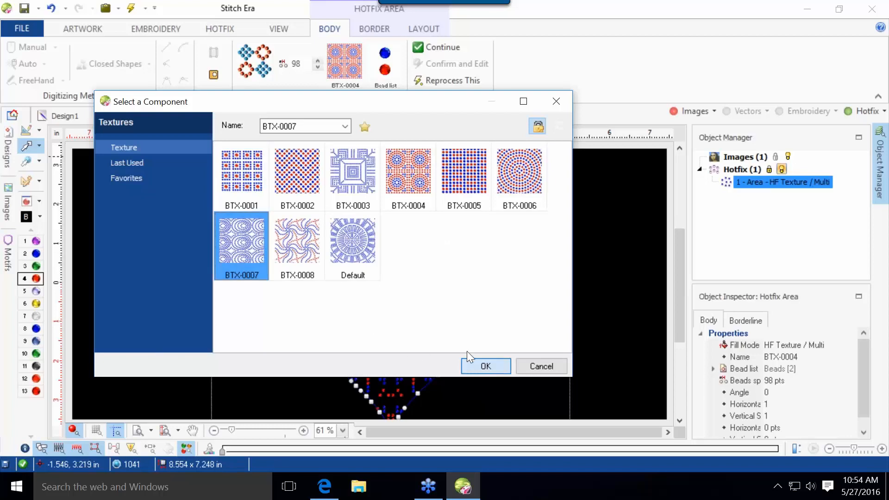
click(482, 366)
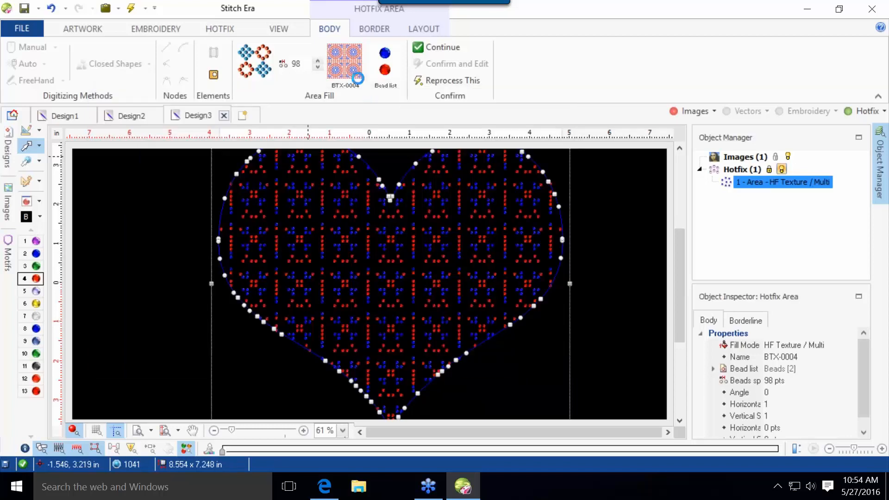
double_click(298, 63)
text(50)
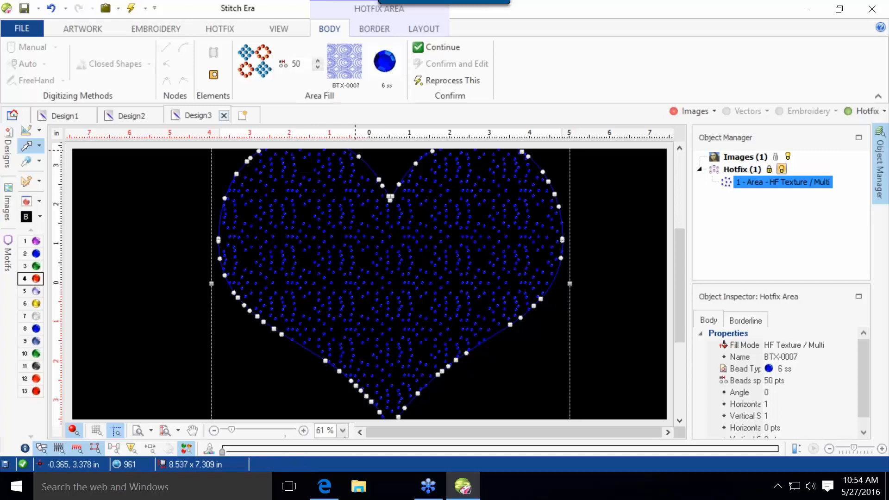
Reduce the bead spacing of the BTX-0007 fill in stages to 45, 40 and 35 pts.
double_click(296, 64)
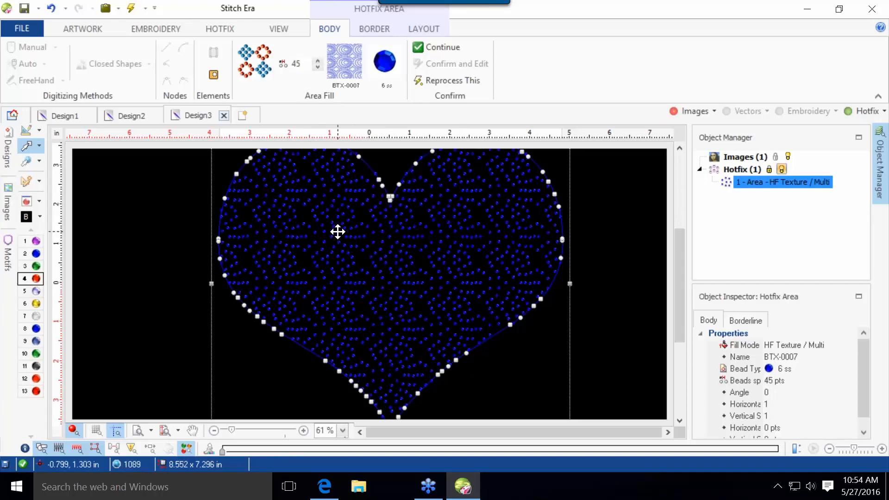
double_click(298, 64)
text(40)
key(Return)
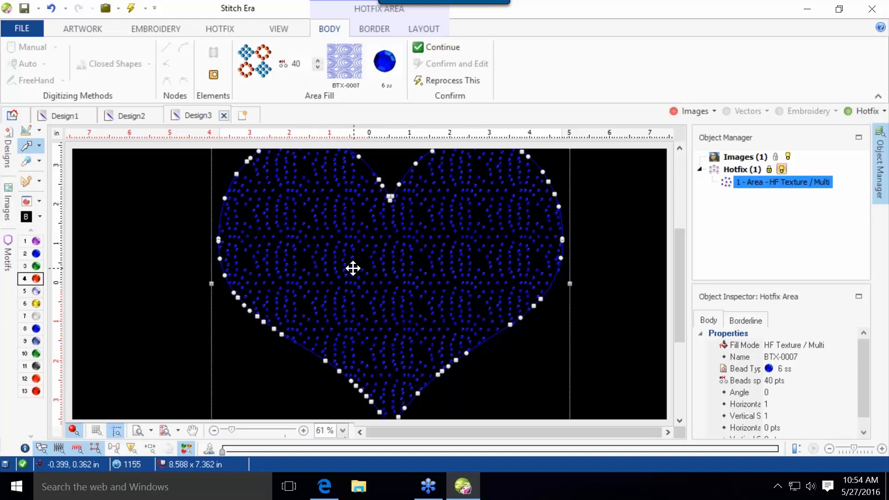
double_click(296, 64)
text(35)
key(Return)
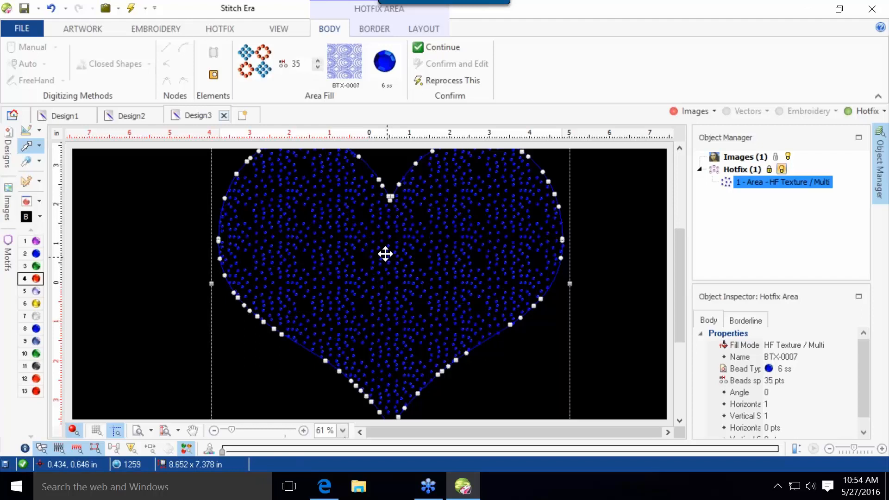
click(176, 238)
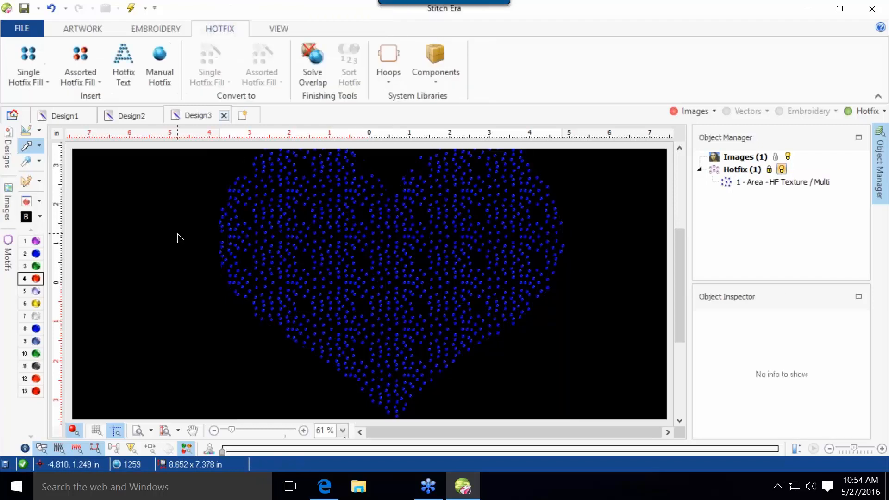
Replace the heart's fill texture with BTX-0003 and examine the resulting bead layout.
click(268, 250)
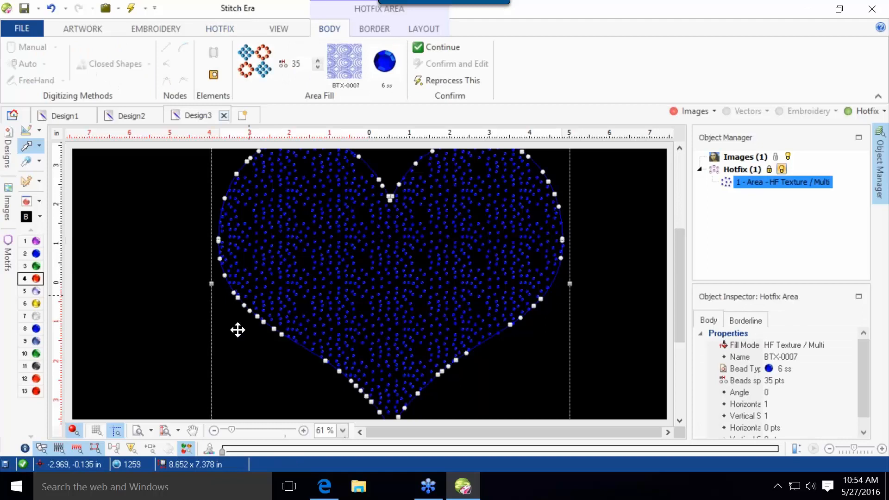
click(353, 53)
click(373, 162)
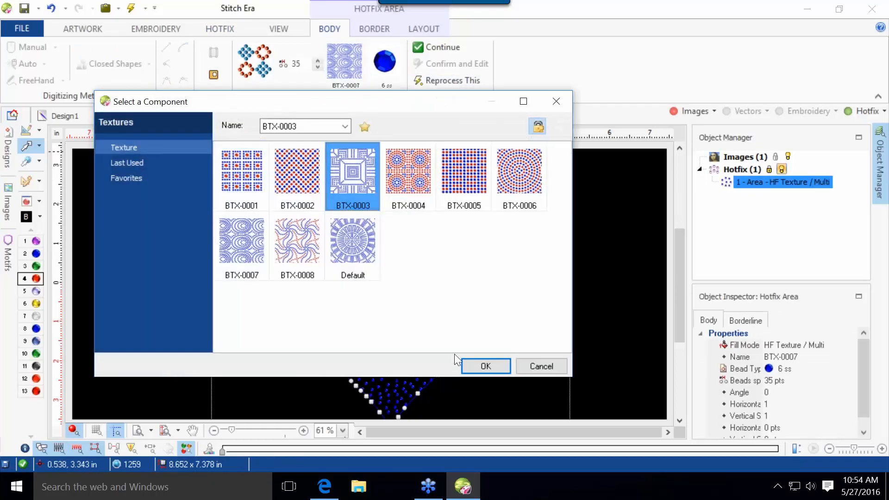
key(Return)
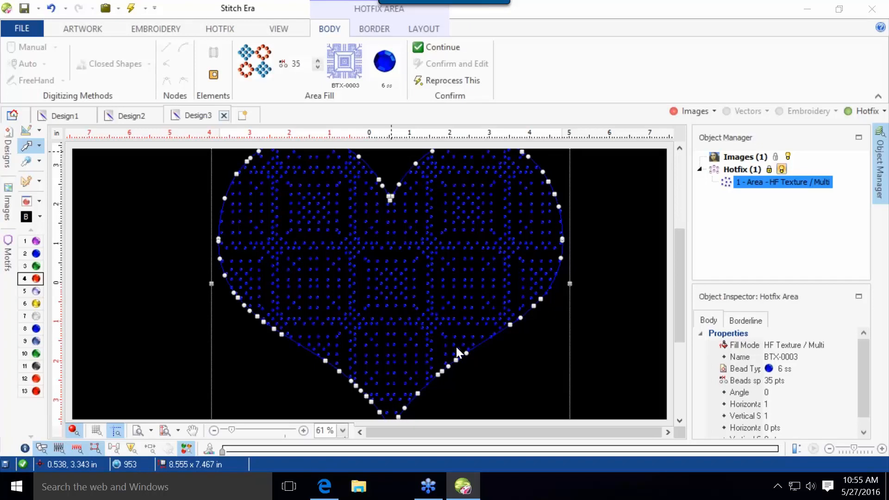
click(163, 324)
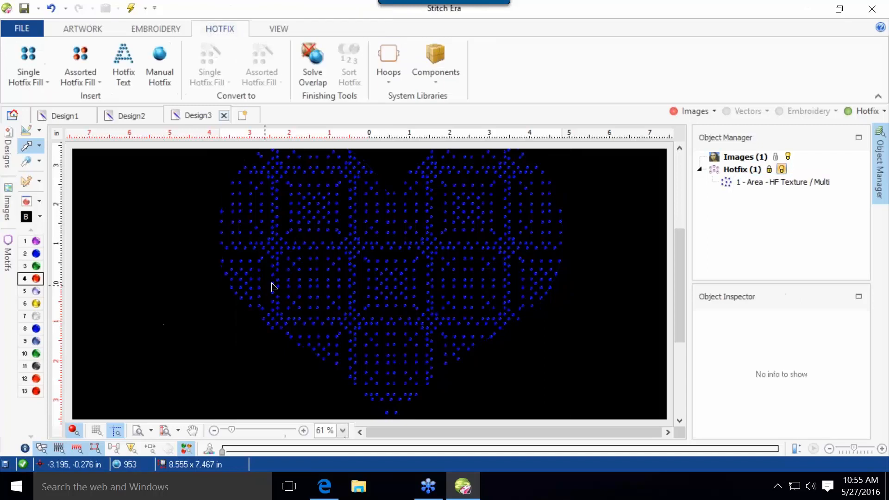
Set the bead spacing of the heart's BTX-0003 fill to 45 pts and after that to 50 pts.
click(317, 269)
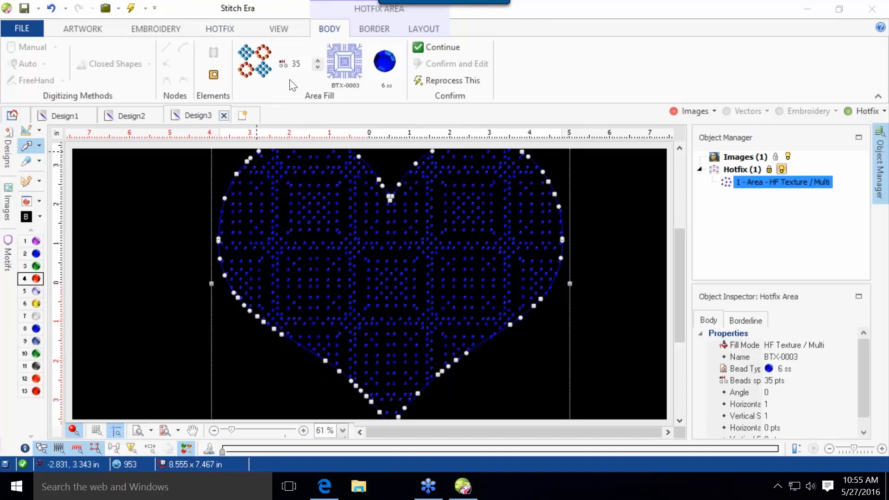
double_click(310, 65)
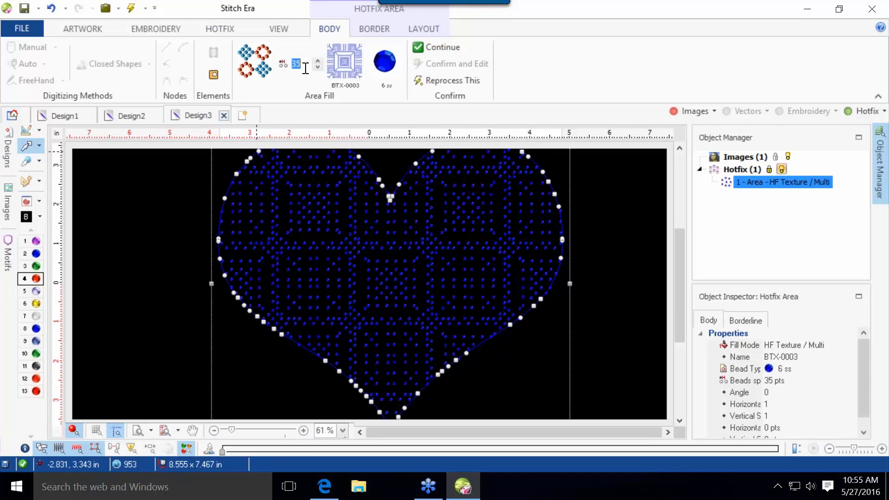
text(45)
key(Return)
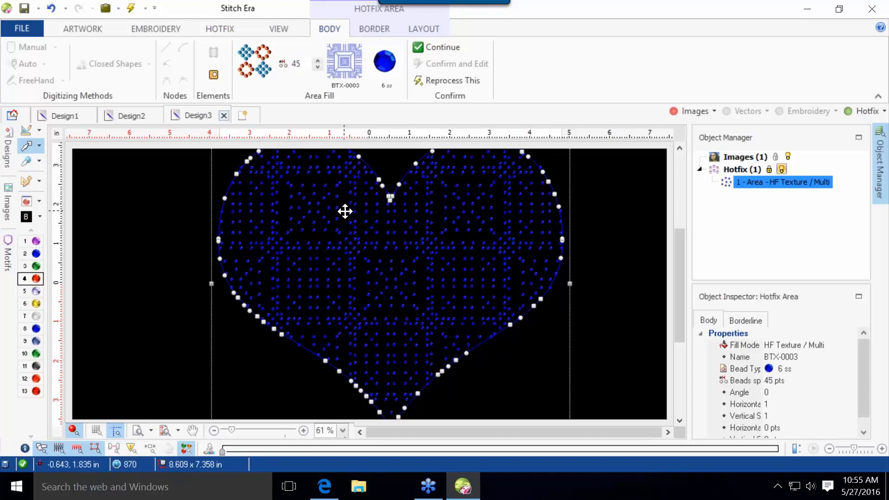
double_click(300, 68)
text(50)
key(Return)
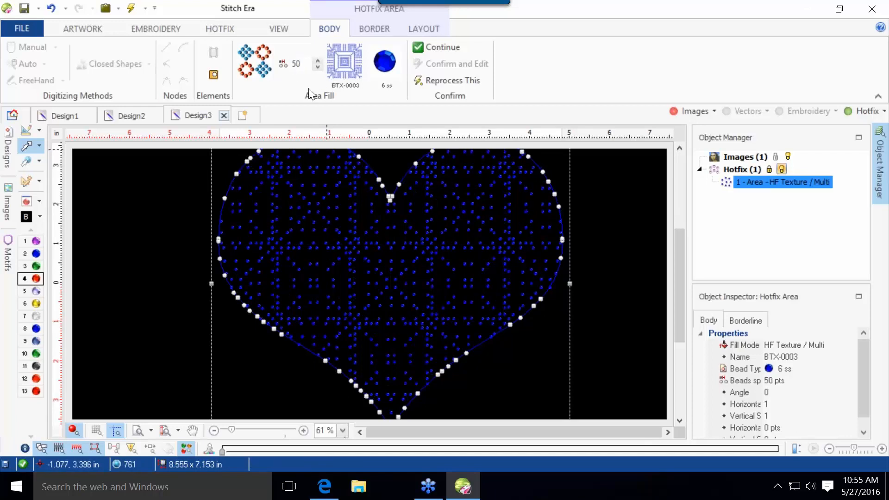
Try a bead spacing of 12 pts on the heart's BTX-0003 fill and undo that change.
double_click(293, 65)
text(12)
key(Return)
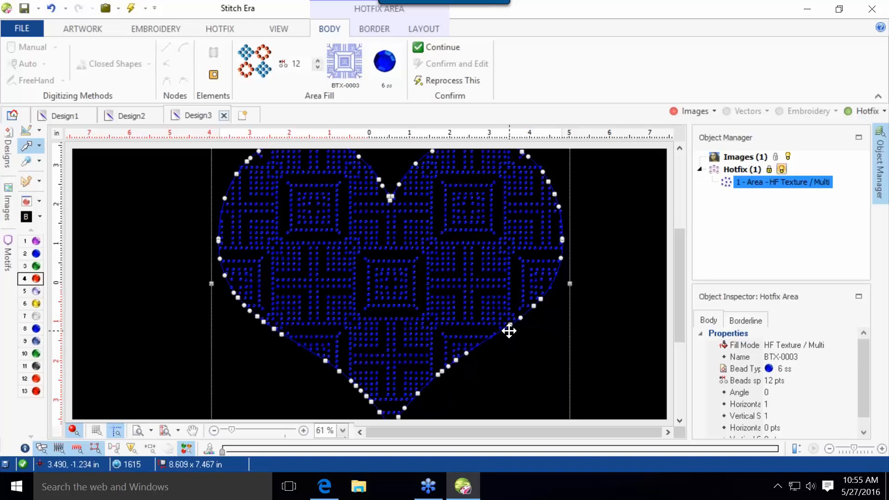
key(ctrl+z)
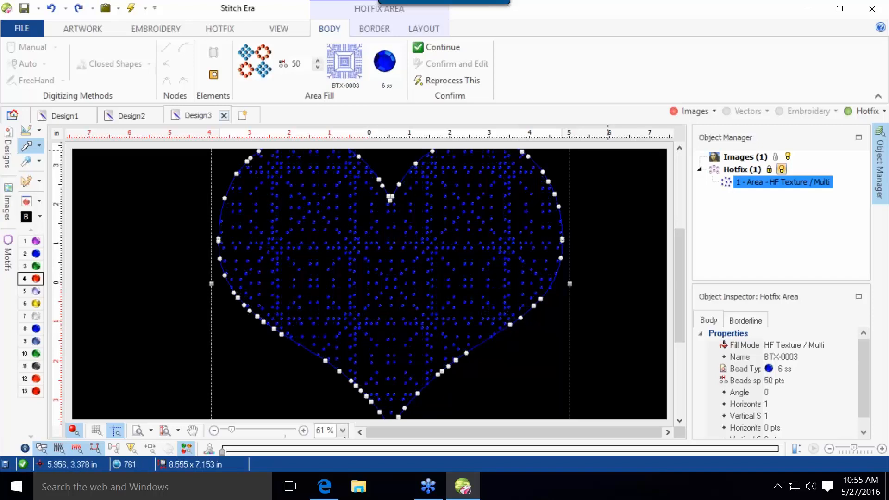
Hide the hotfix objects, show the images instead, and deselect the heart area.
click(852, 112)
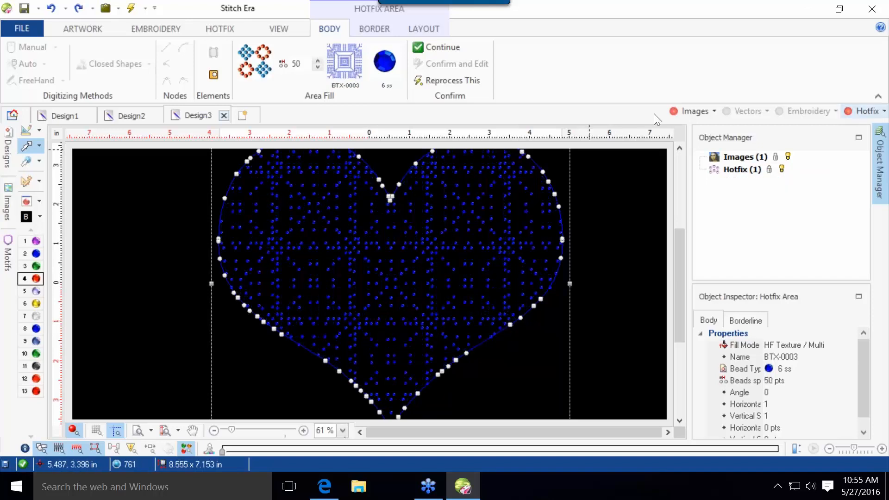
click(692, 112)
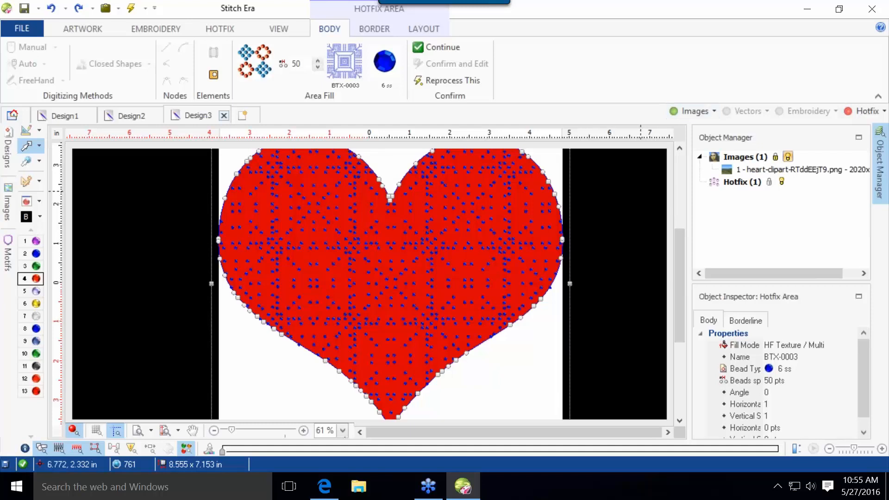
click(620, 199)
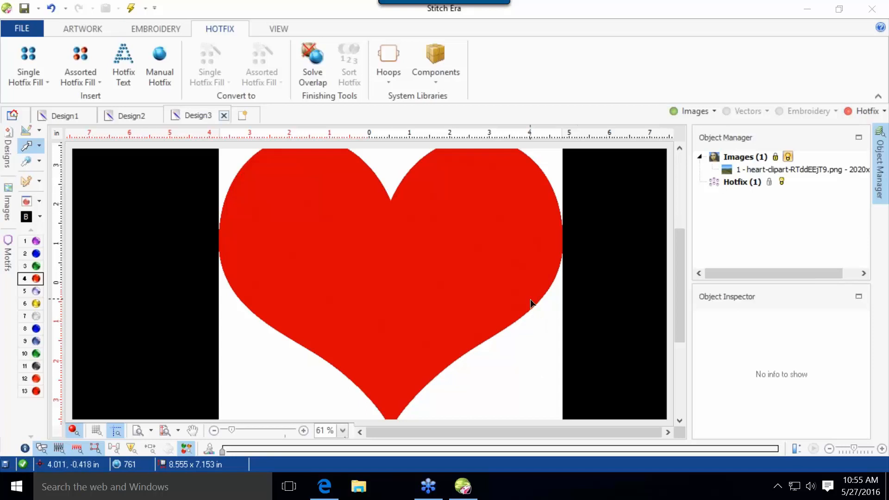
Move the heart image to the right to free canvas space beside it.
scroll(530, 299, down, 3)
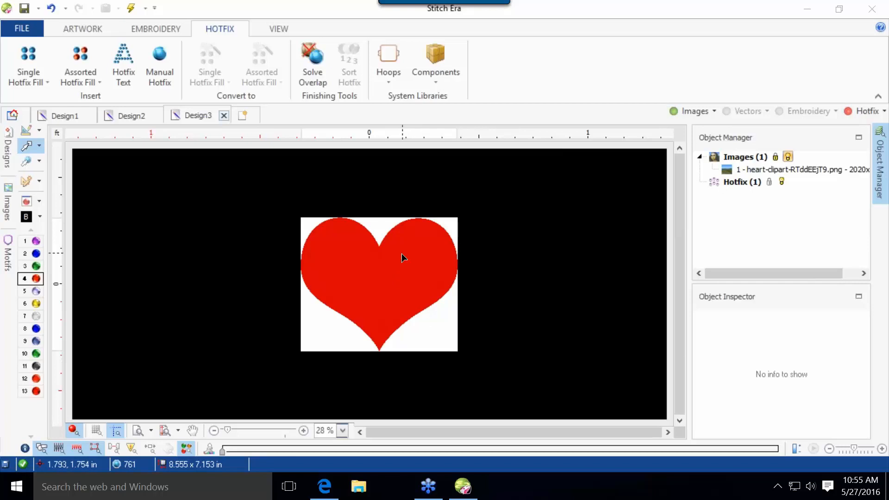
drag(400, 263, 452, 256)
click(271, 259)
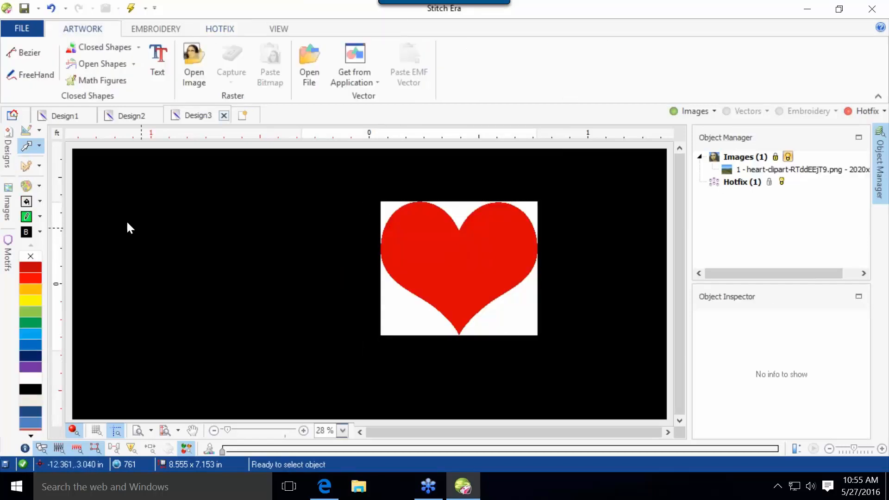
Insert the MemorialDay-493244619.jpg clip art beside the heart, enlarge it to about 9.8 in wide and reposition it slightly lower.
click(7, 204)
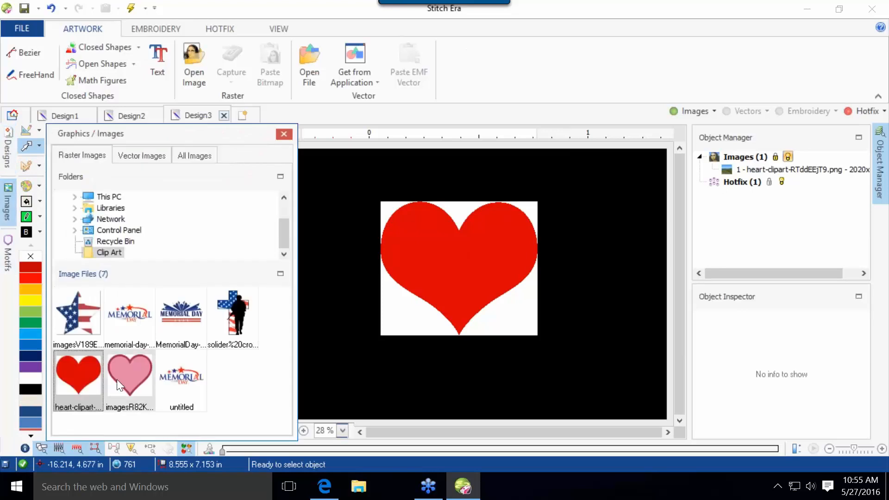
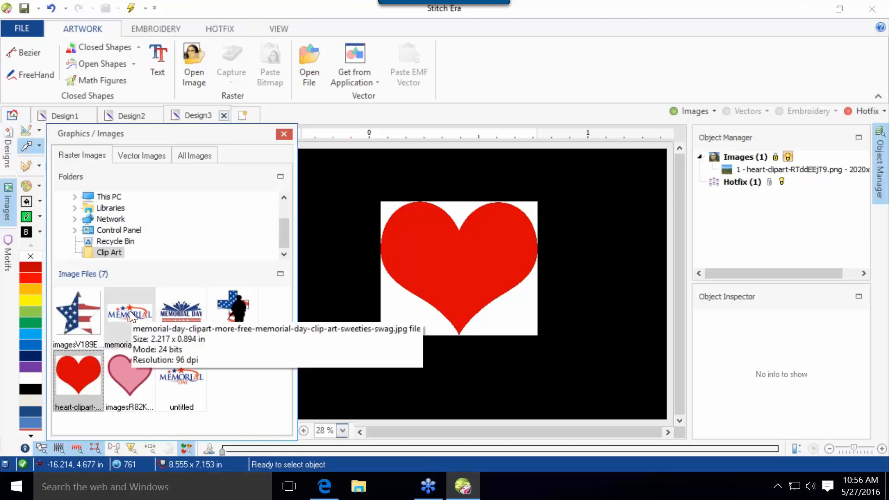
click(185, 312)
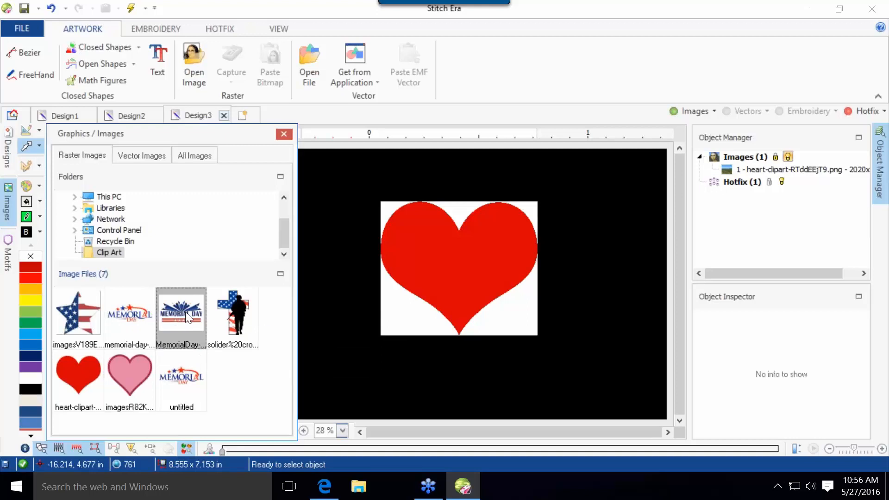
drag(186, 312, 240, 227)
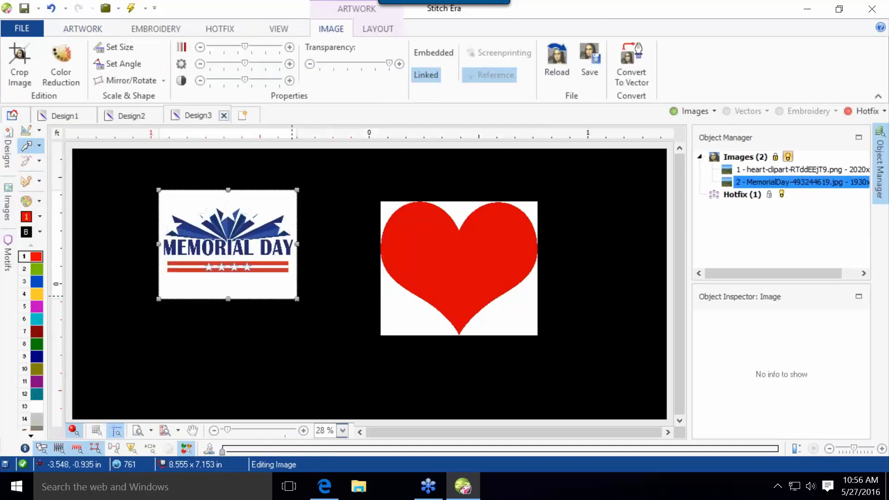
drag(296, 299, 318, 313)
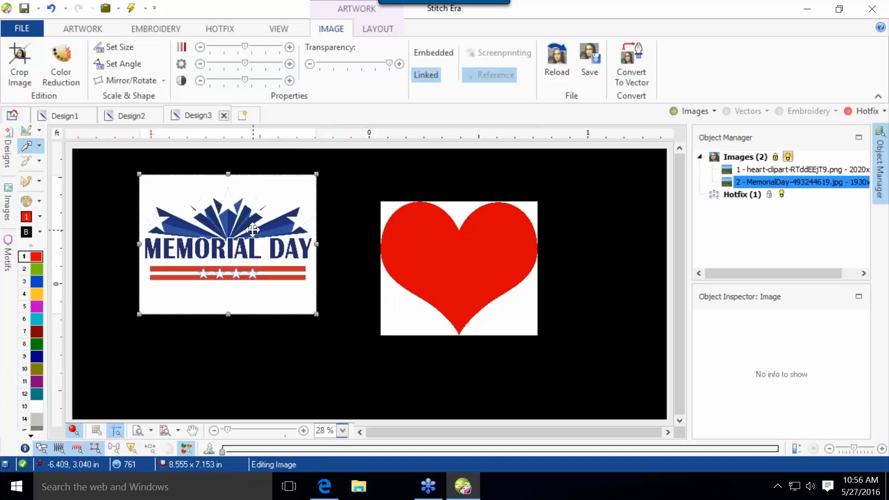
drag(252, 231, 259, 250)
click(364, 243)
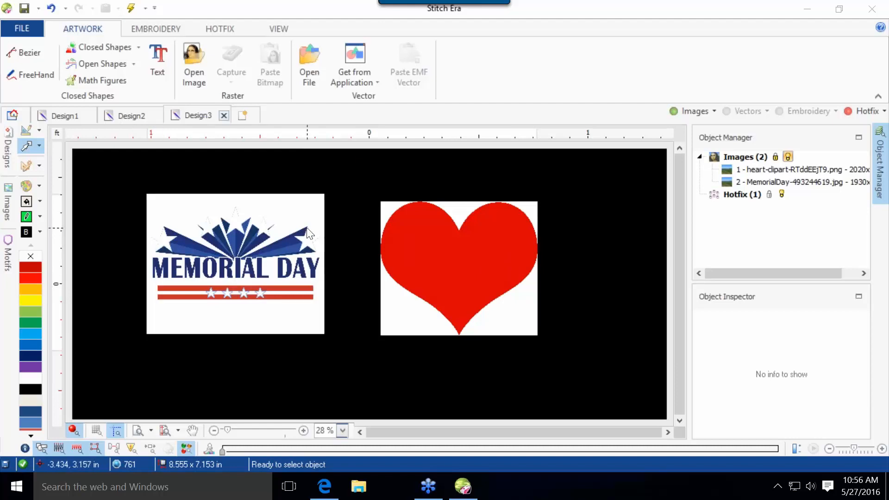
Set the Memorial Day image's width to 5.5 in, keeping its proportions locked.
scroll(221, 239, up, 5)
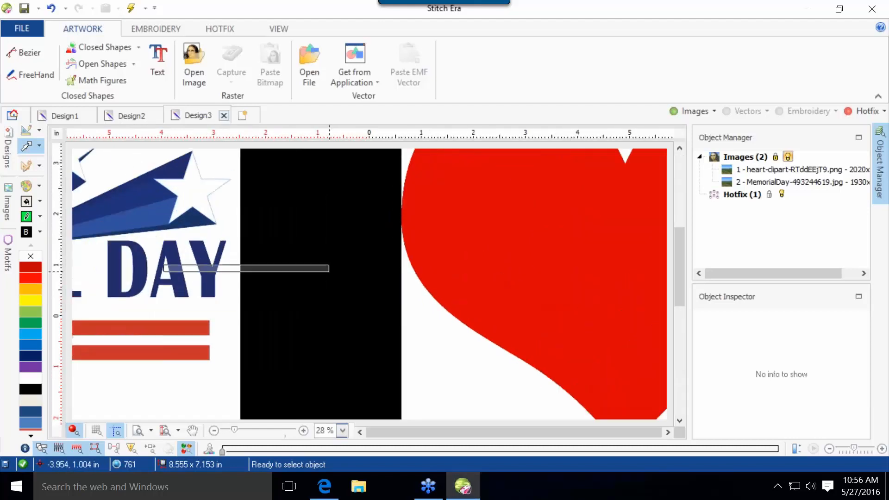
click(208, 243)
scroll(207, 243, down, 6)
scroll(438, 180, up, 2)
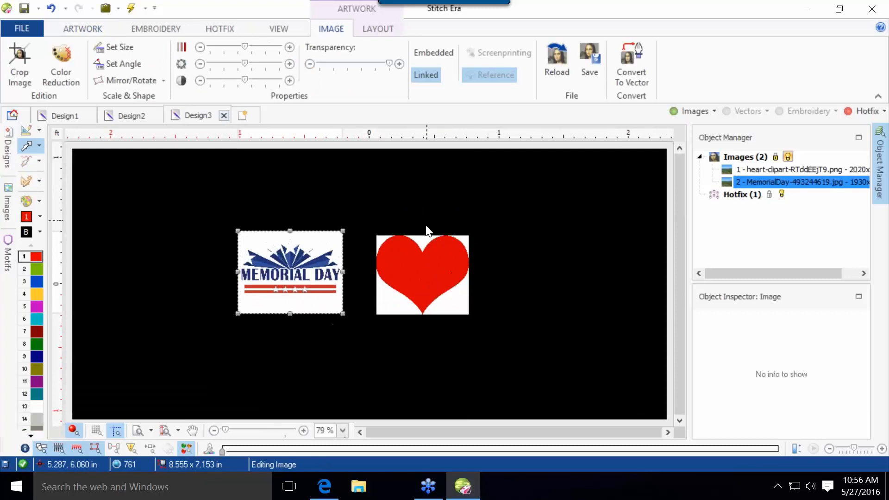
click(370, 29)
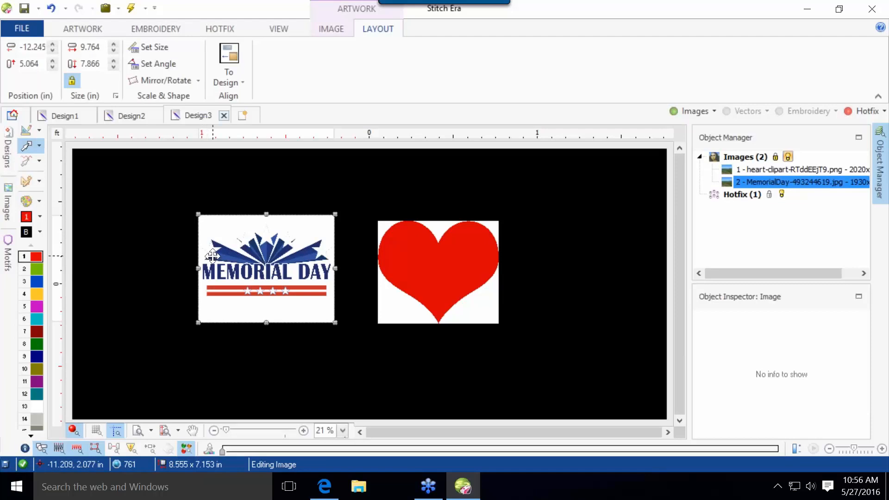
click(90, 47)
text(5.5)
key(Return)
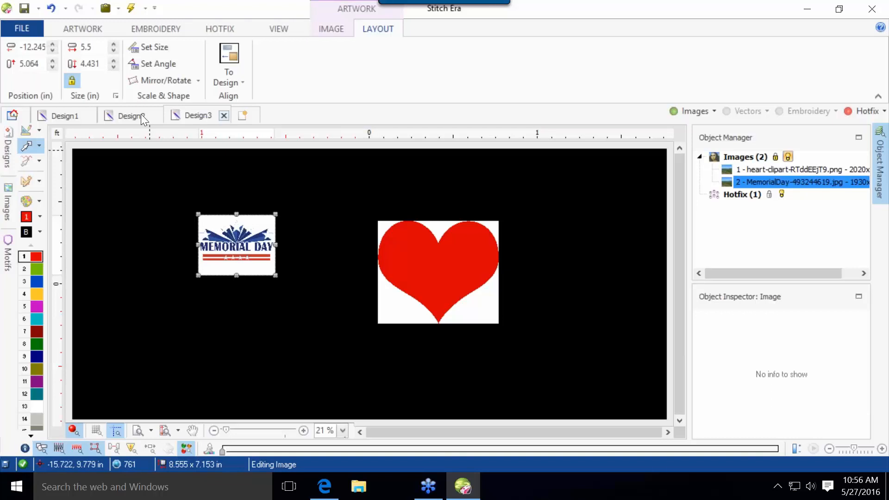
Move the resized Memorial Day image closer to the left side of the heart and deselect it.
scroll(137, 215, up, 5)
scroll(116, 204, down, 5)
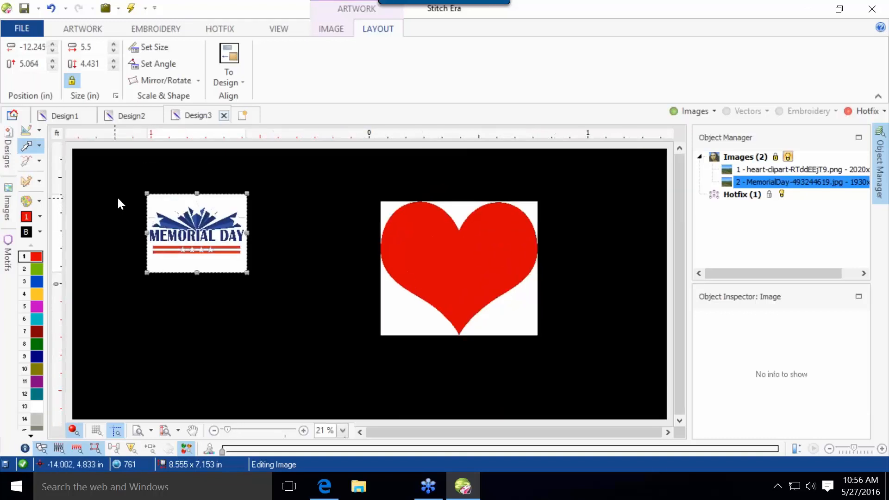
drag(210, 229, 320, 258)
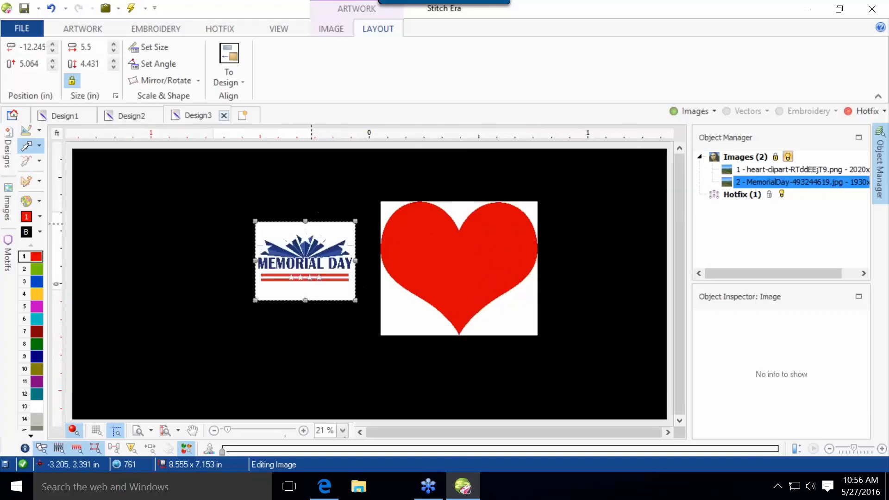
click(293, 164)
Measure the width of the Memorial Day artwork between its outermost stars.
scroll(231, 273, up, 2)
scroll(232, 216, up, 3)
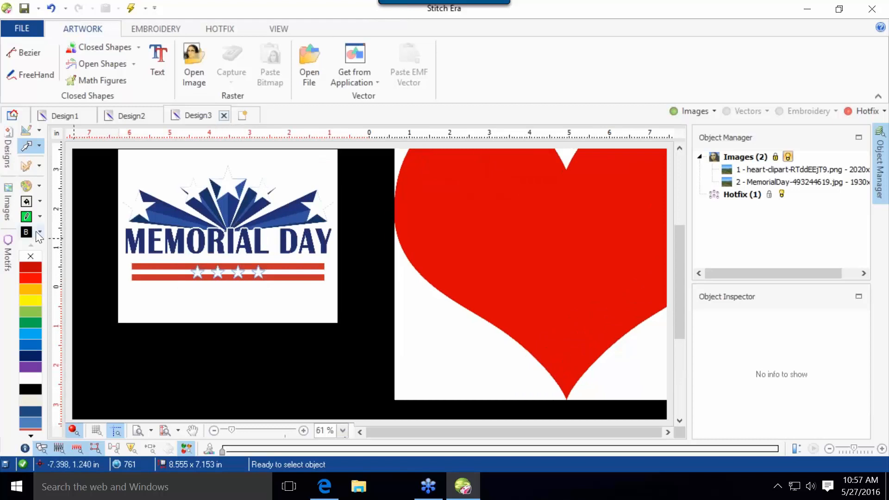
click(280, 29)
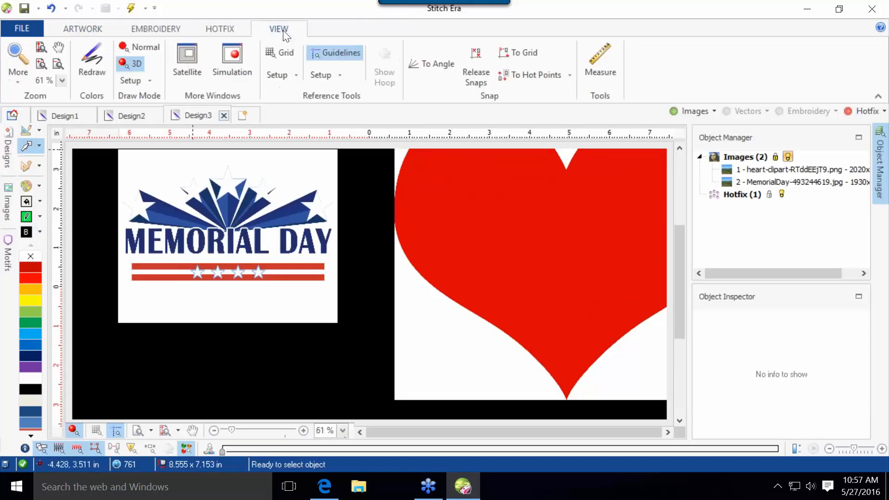
click(602, 60)
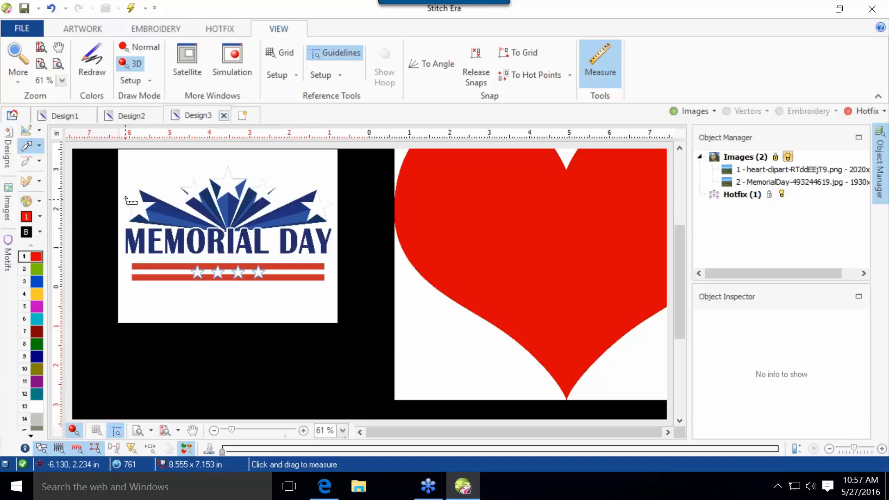
drag(123, 200, 333, 202)
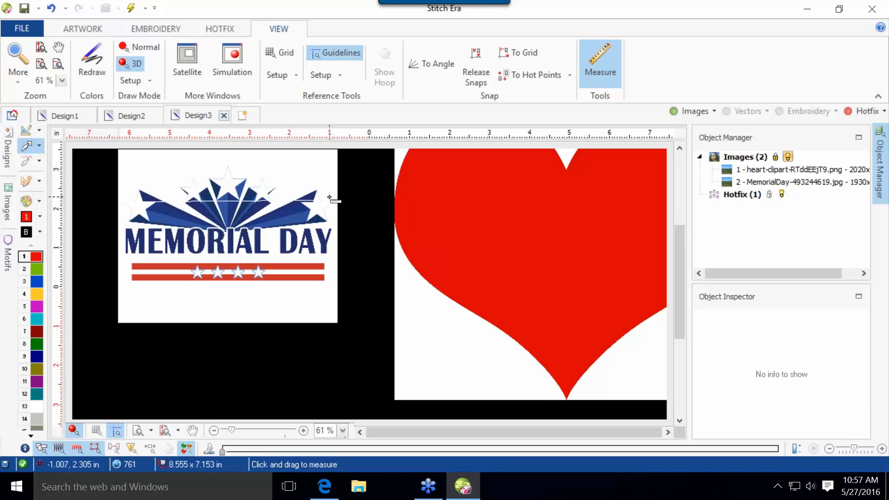
key(Escape)
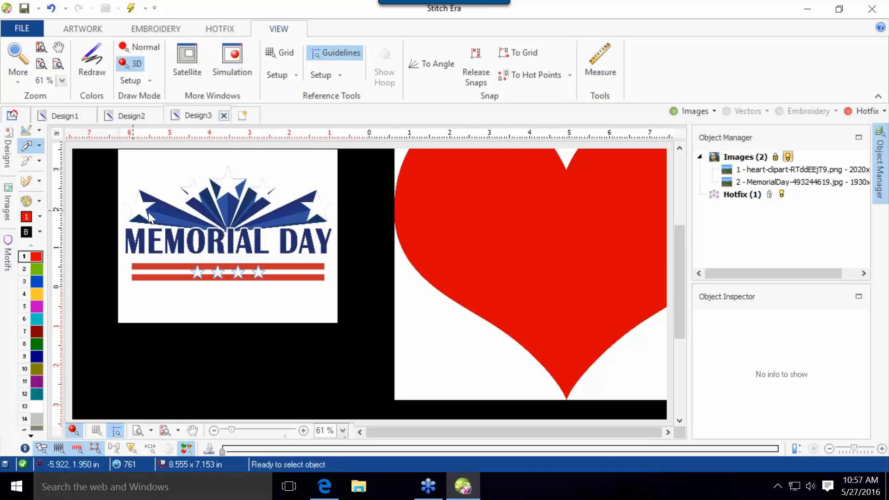
Move the Memorial Day image slightly lower on the canvas.
click(179, 207)
drag(196, 204, 200, 234)
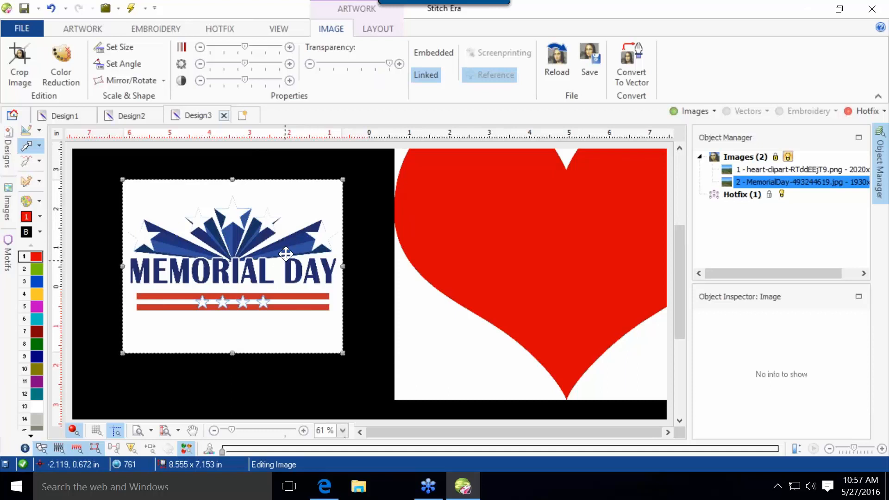
click(113, 47)
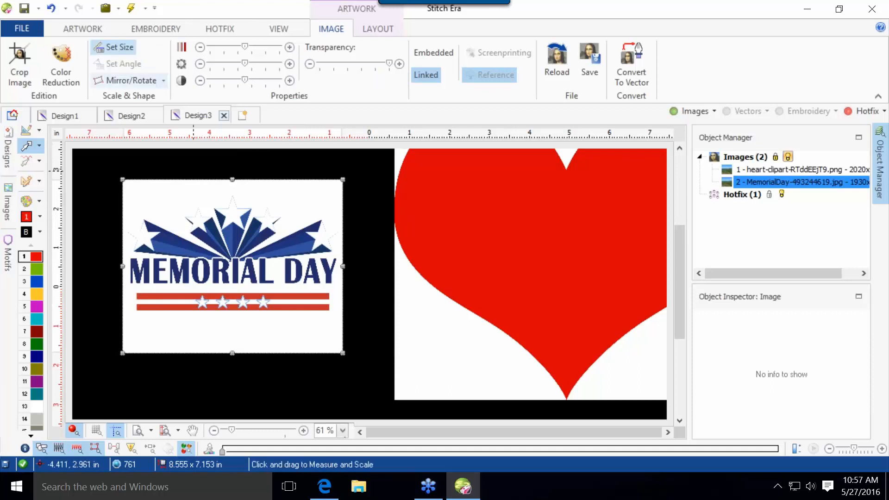
scroll(123, 231, up, 1)
scroll(123, 230, up, 1)
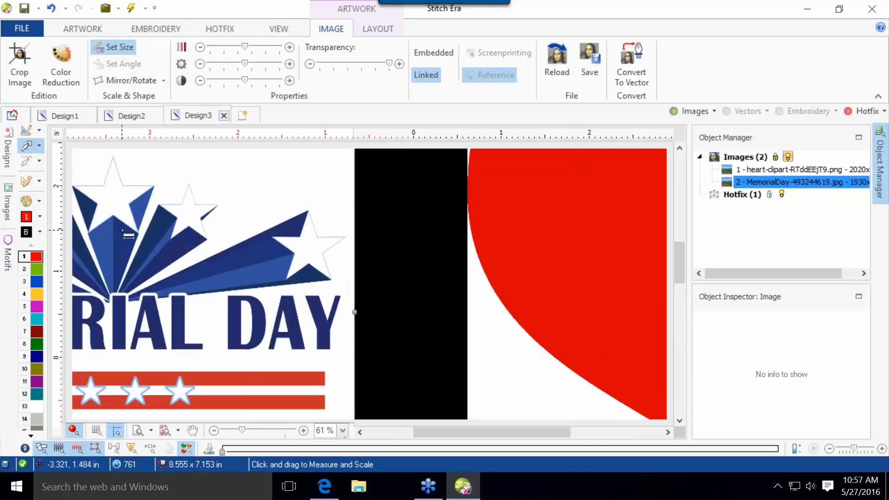
key(space)
drag(130, 237, 222, 243)
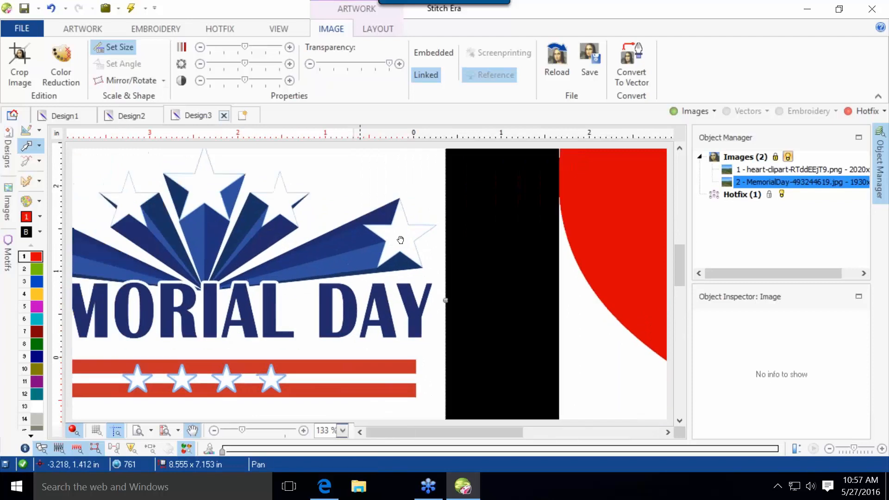
scroll(377, 256, down, 3)
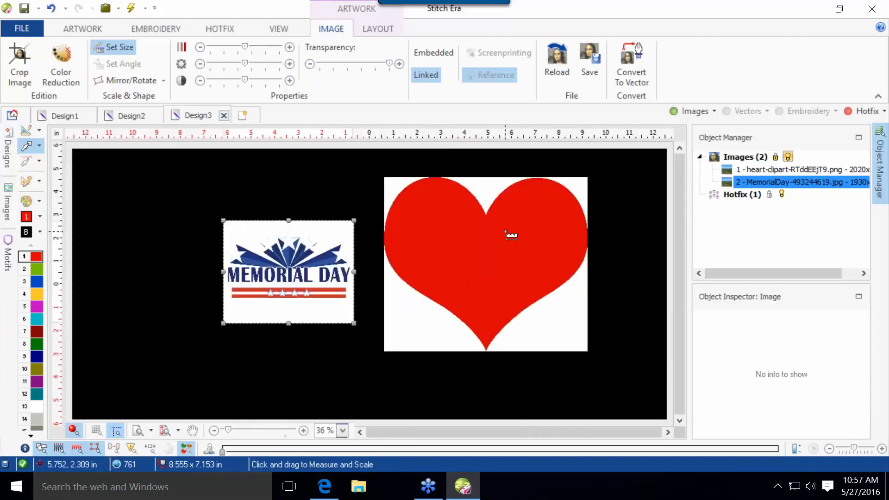
key(Escape)
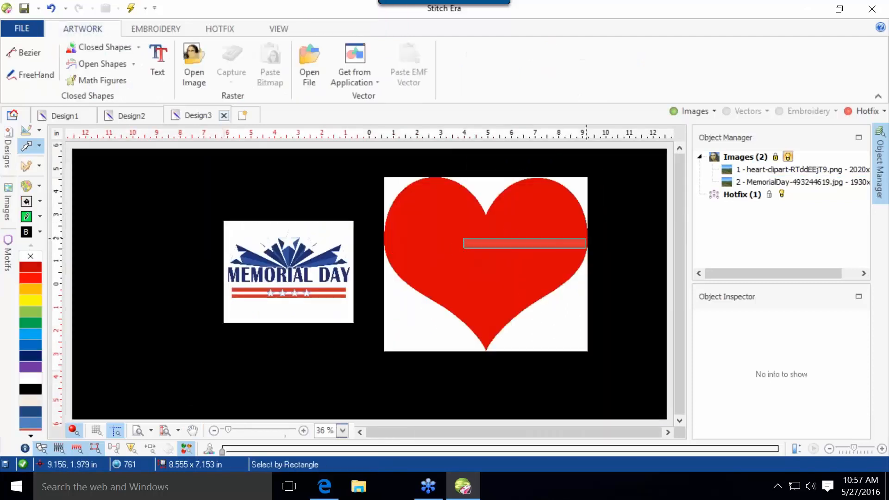
Move the heart image far to the right, well away from the Memorial Day image.
click(525, 245)
drag(496, 252, 734, 234)
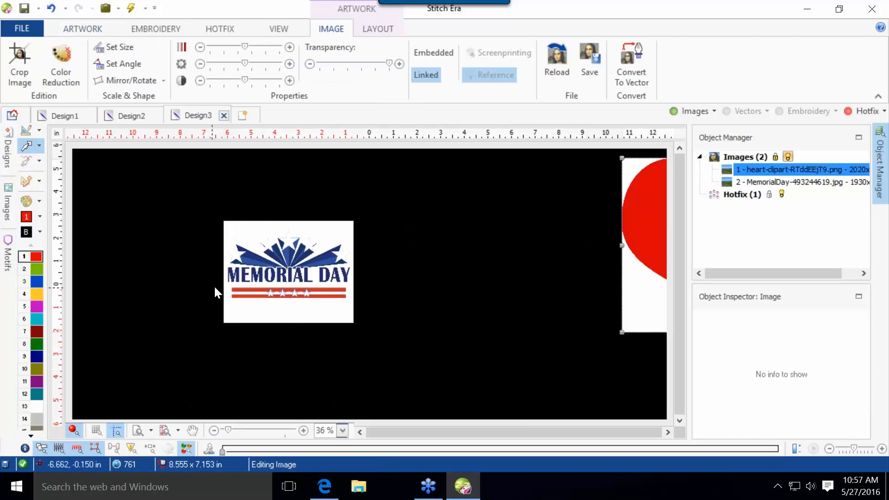
Move the Memorial Day image away from its old spot to the middle of the canvas and deselect it.
click(240, 278)
drag(252, 277, 393, 260)
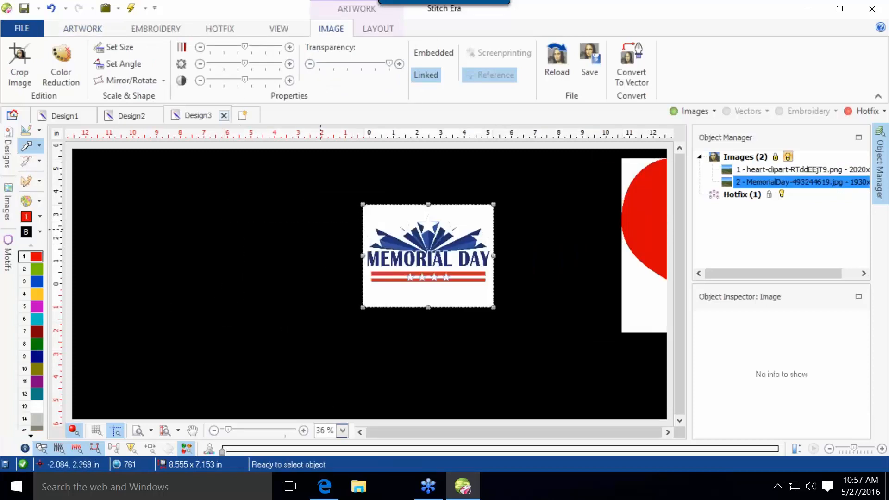
click(354, 220)
scroll(354, 222, up, 3)
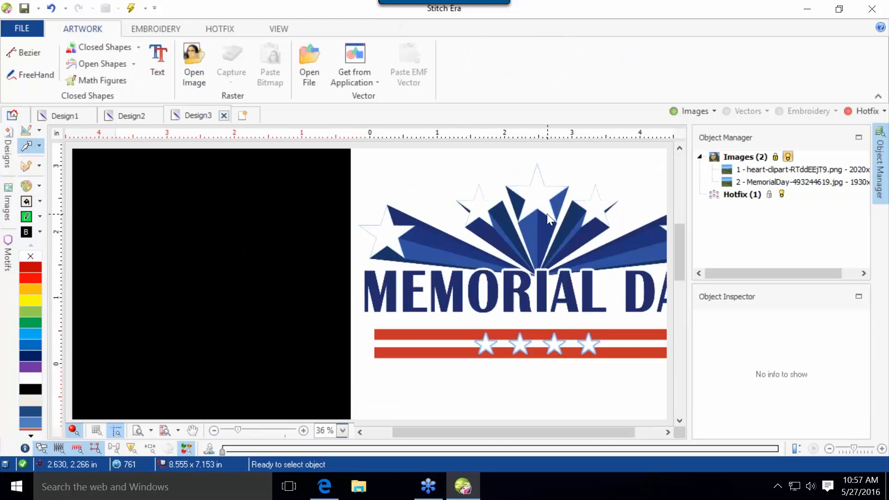
drag(538, 235, 320, 256)
key(Escape)
Scale the Memorial Day image by setting the length between its outermost star tips to 5.5 in.
click(451, 258)
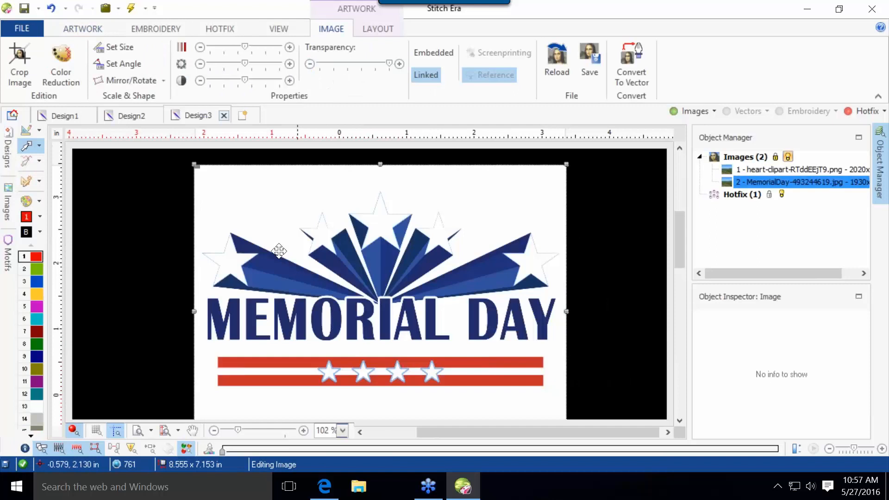
click(118, 46)
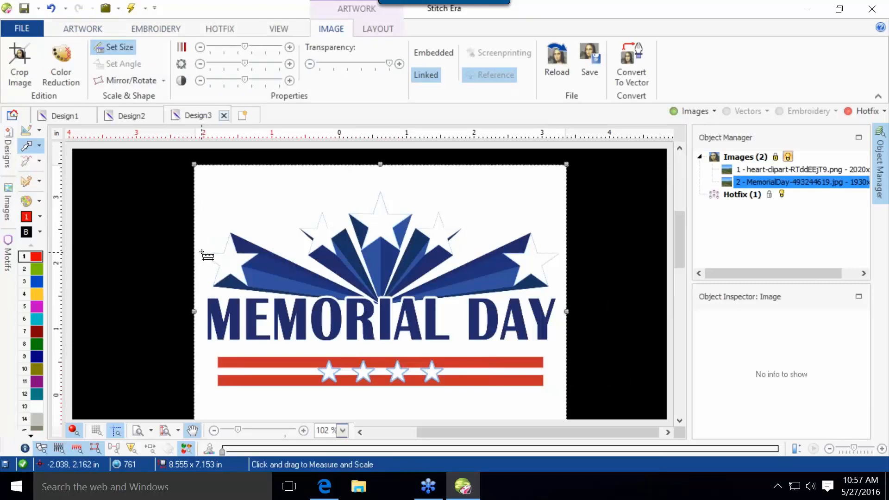
drag(201, 250, 556, 251)
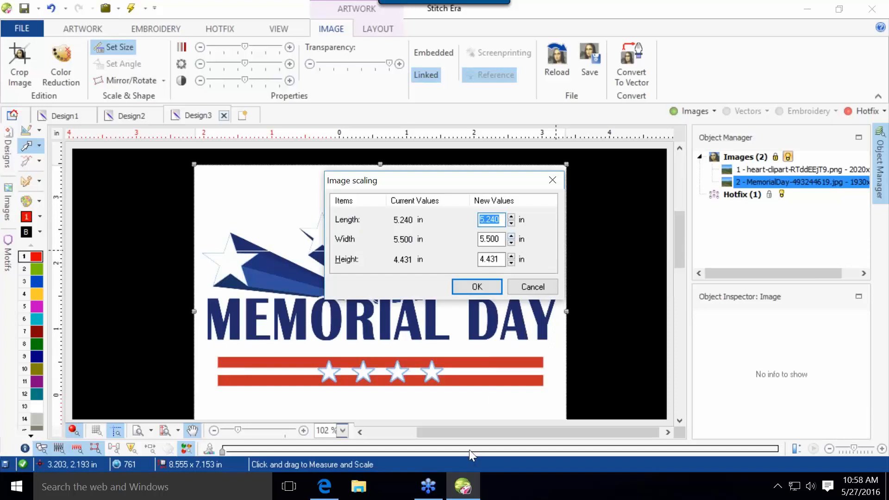
text(5.5)
key(Return)
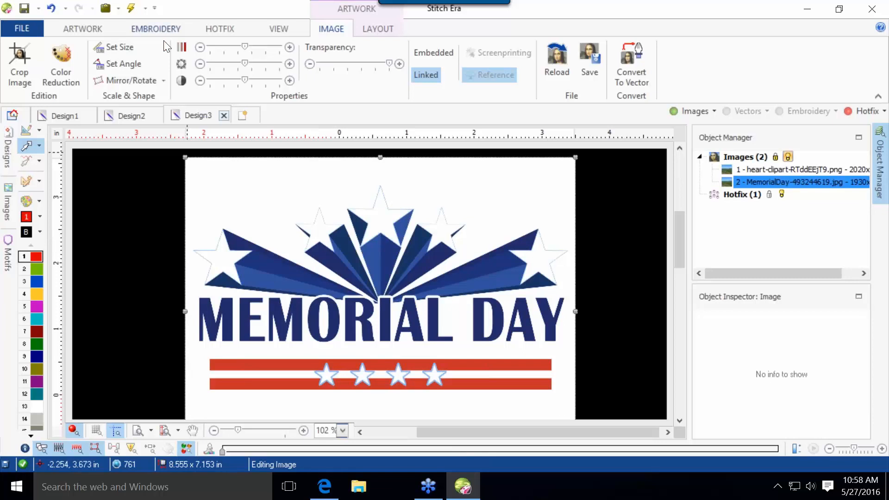
Measure the rescaled Memorial Day artwork's width between its outermost star tips.
click(367, 28)
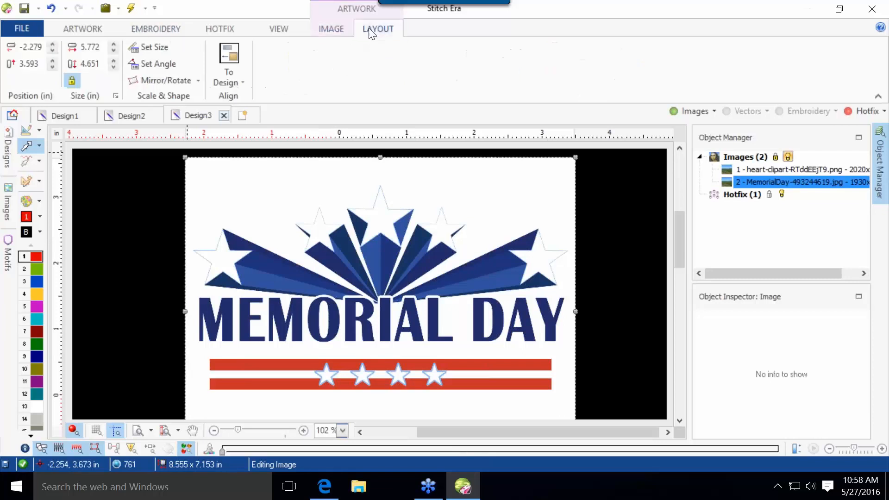
click(281, 29)
click(600, 65)
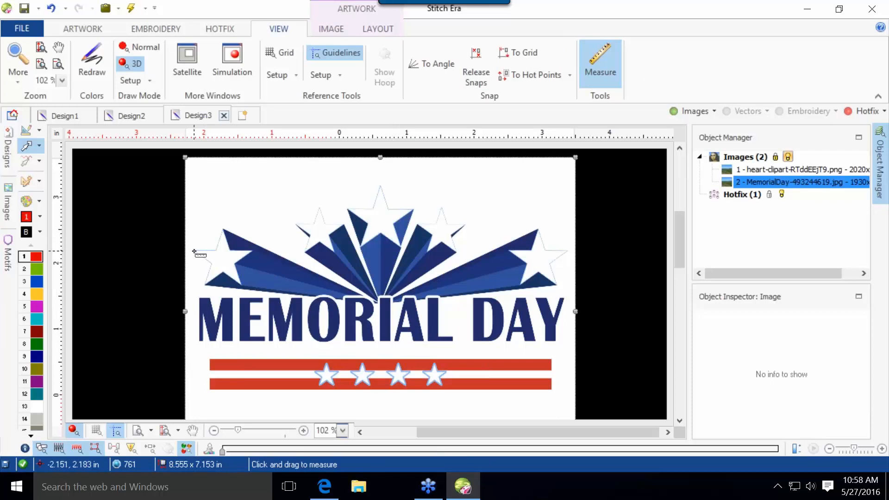
drag(195, 253, 567, 250)
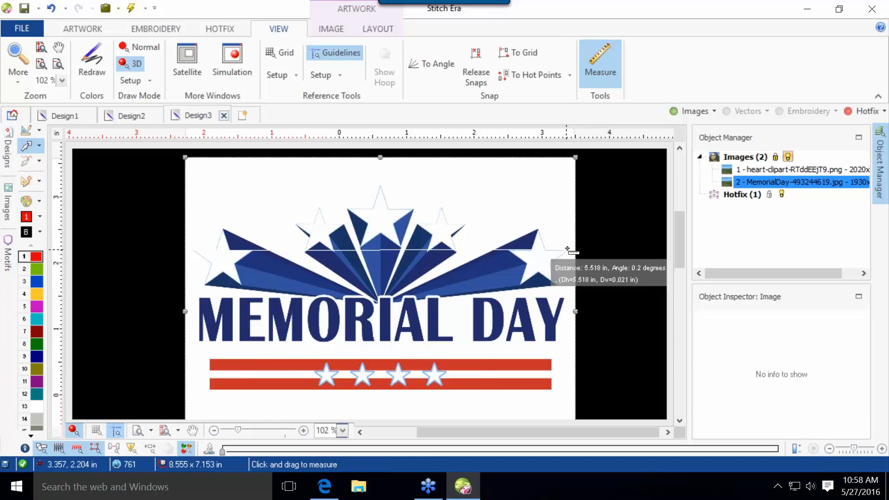
Move the Memorial Day image far to the left and bring the heart image to the middle of the canvas.
scroll(567, 249, down, 5)
drag(541, 263, 83, 300)
scroll(445, 237, up, 2)
click(428, 242)
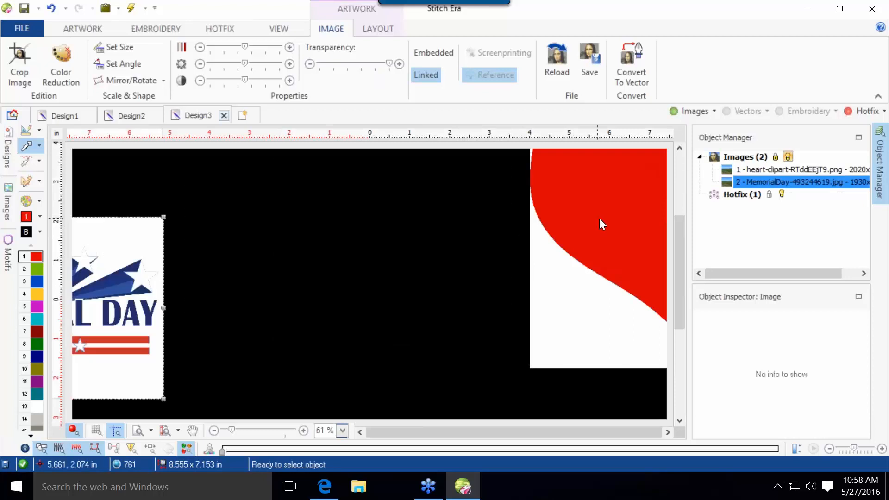
drag(621, 209, 320, 292)
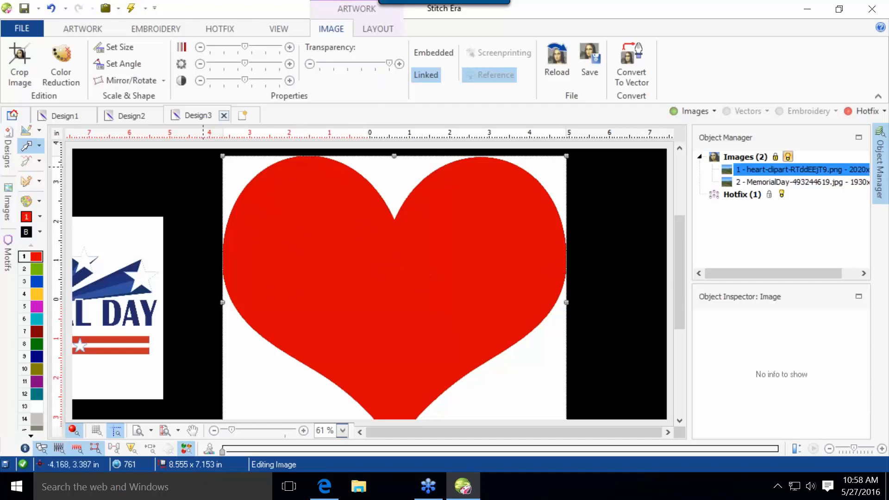
Set the heart image's width to 5.5 in with its proportions locked.
click(370, 26)
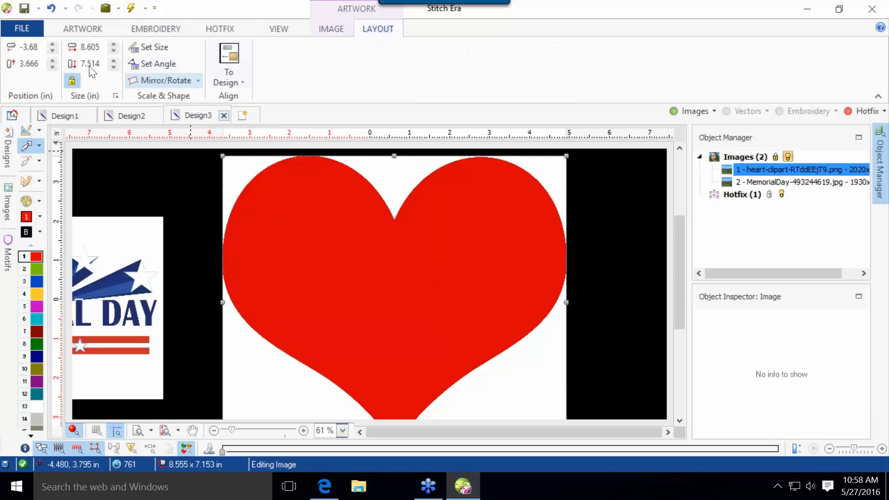
click(91, 46)
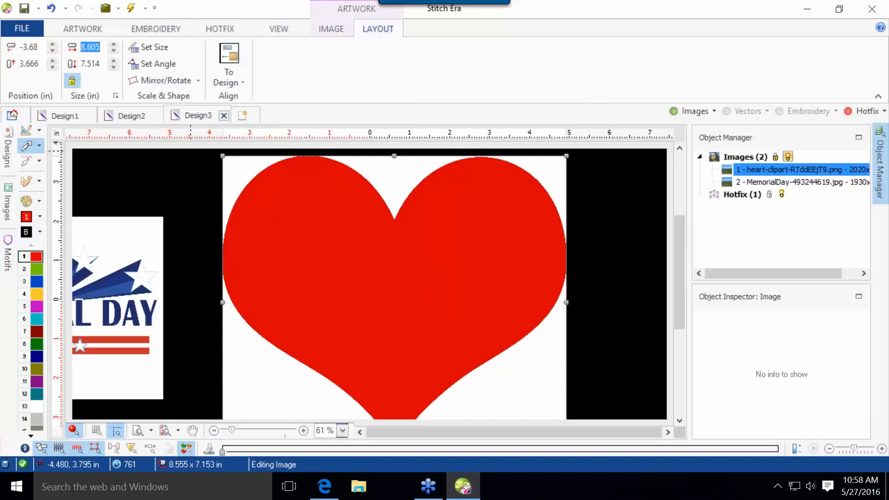
text(5.5)
key(Return)
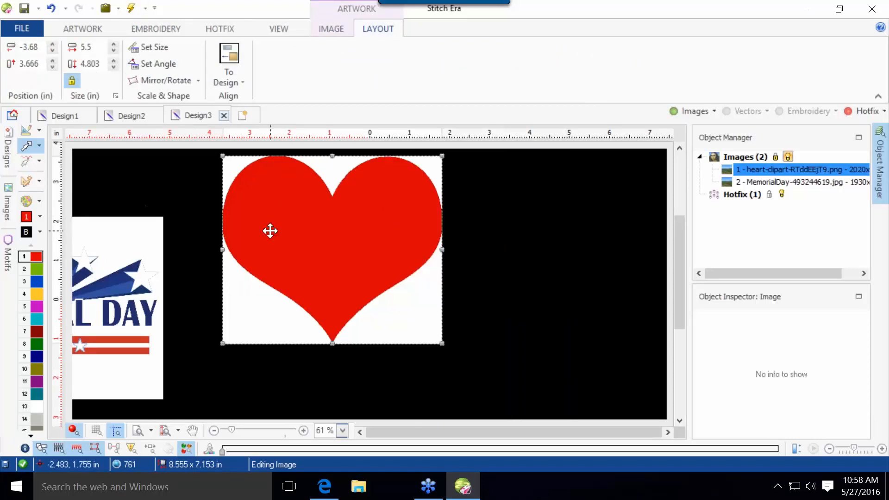
Reposition the resized heart image near the canvas centre, clear of the Memorial Day image, and deselect it.
drag(270, 230, 274, 270)
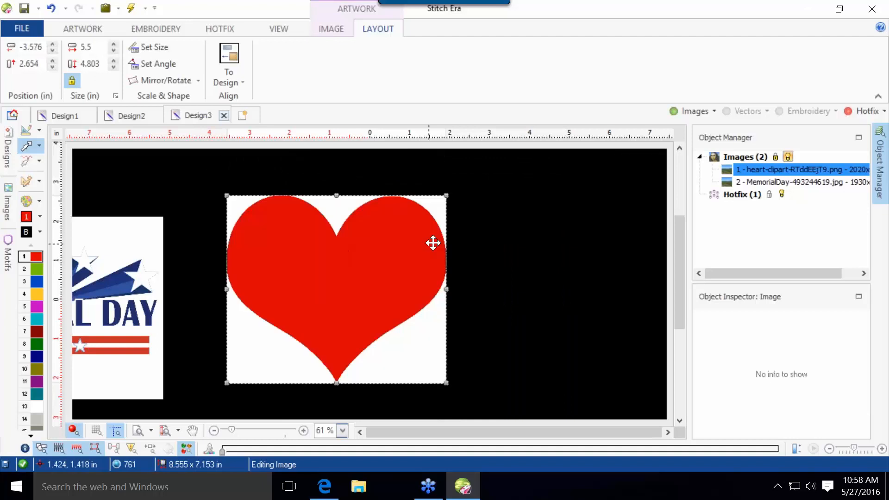
click(494, 235)
scroll(341, 243, down, 1)
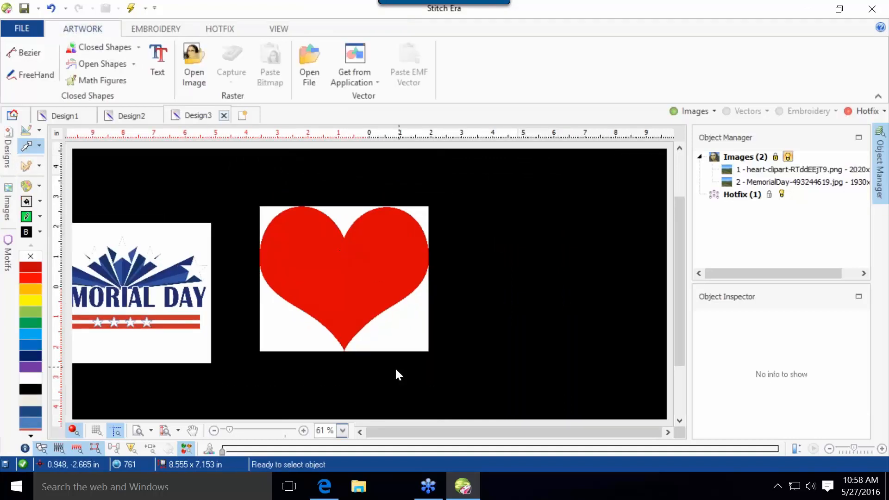
click(343, 306)
drag(347, 287, 375, 280)
click(504, 268)
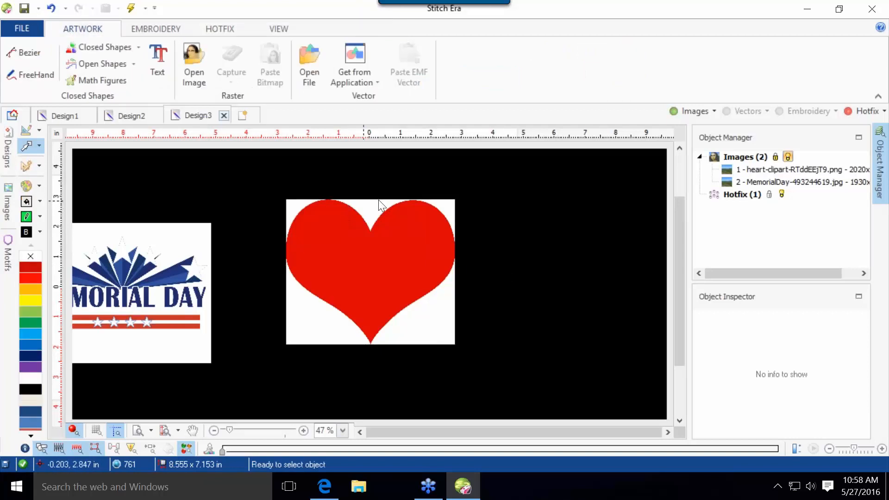
Rotate the heart image by 90° and turn it upright again with a 270° rotation.
click(363, 220)
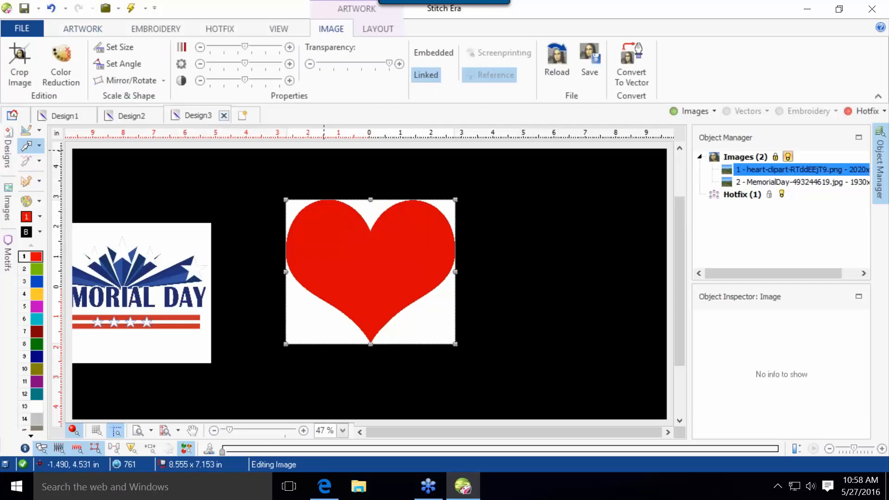
click(367, 26)
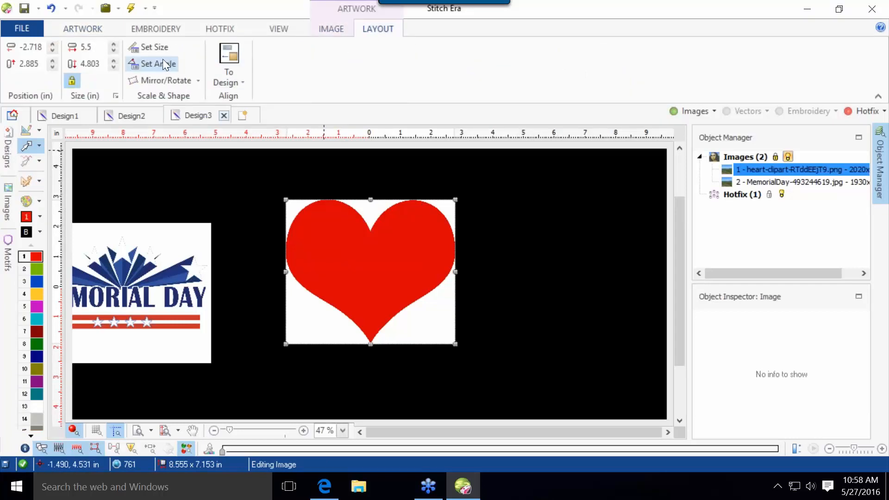
click(182, 80)
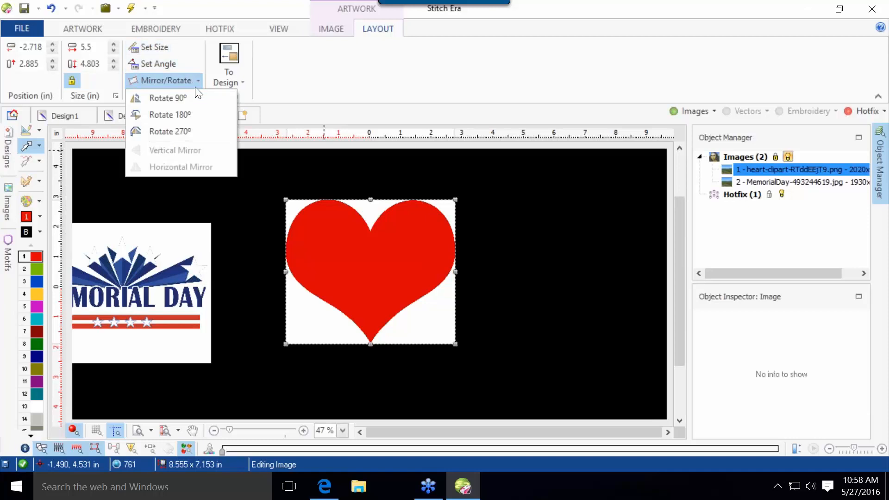
click(183, 94)
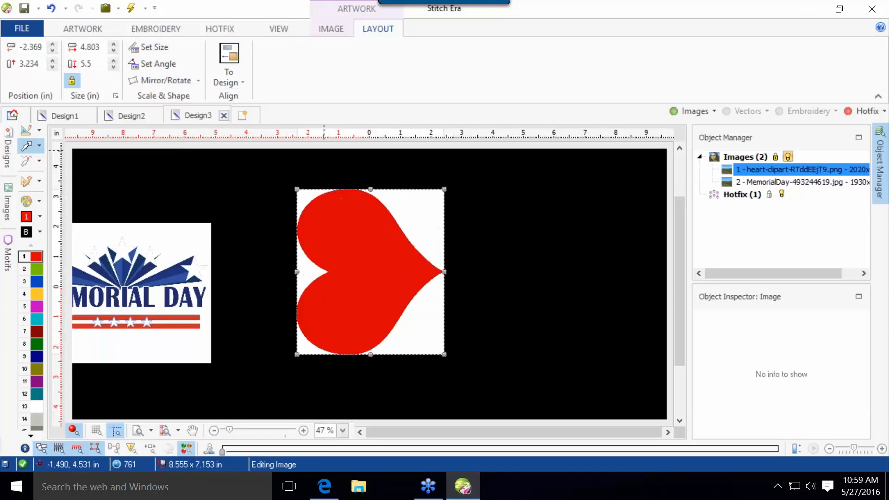
click(178, 80)
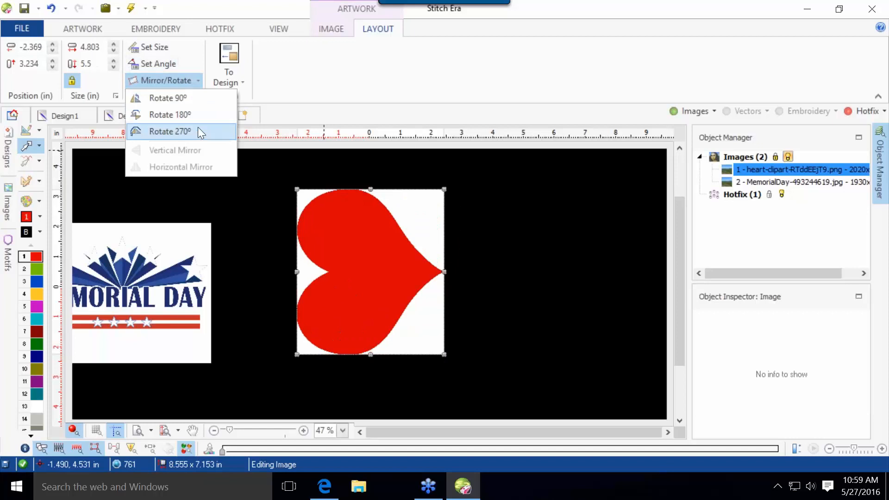
click(197, 131)
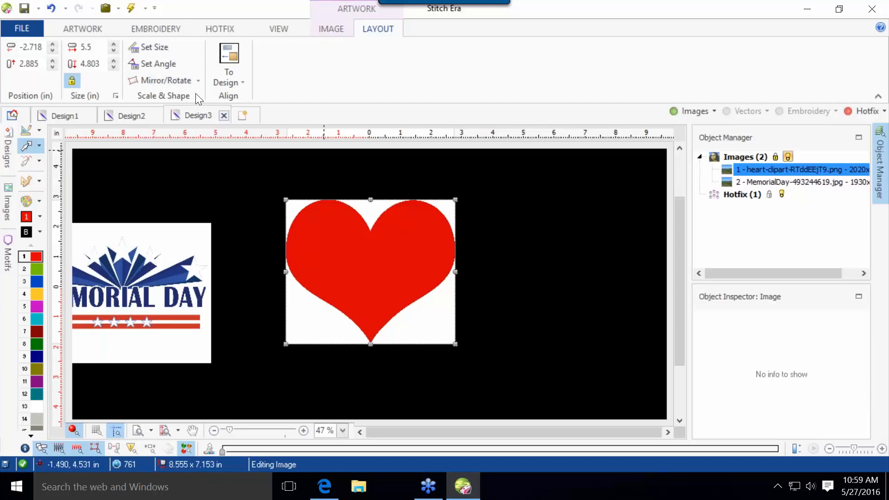
click(162, 69)
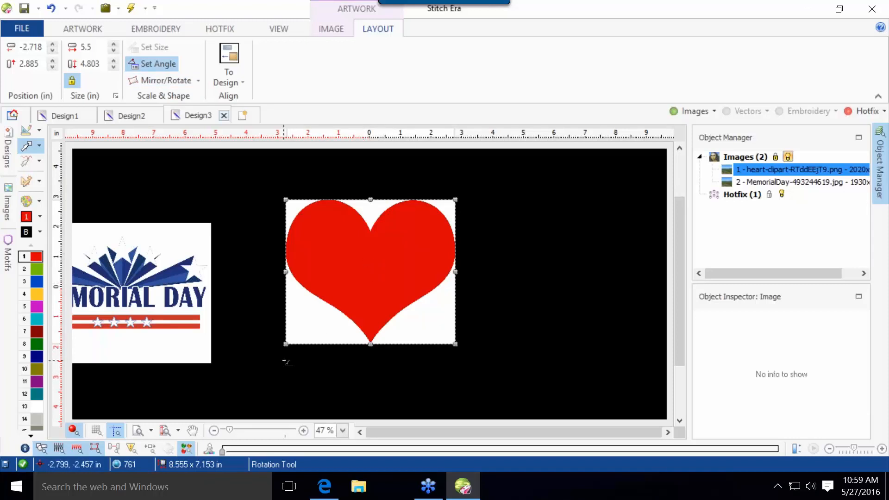
drag(292, 355, 448, 354)
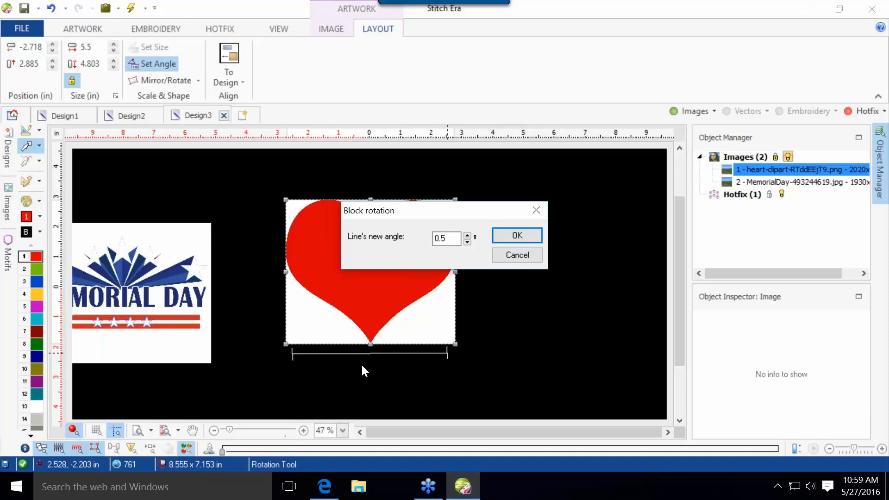
click(526, 257)
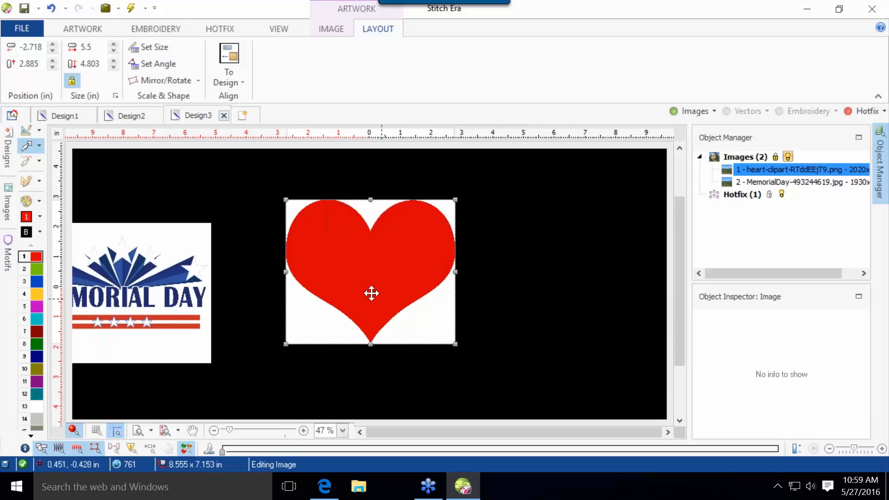
Rotate the heart image 45° clockwise using a short horizontal reference line below it, and undo that rotation.
click(154, 66)
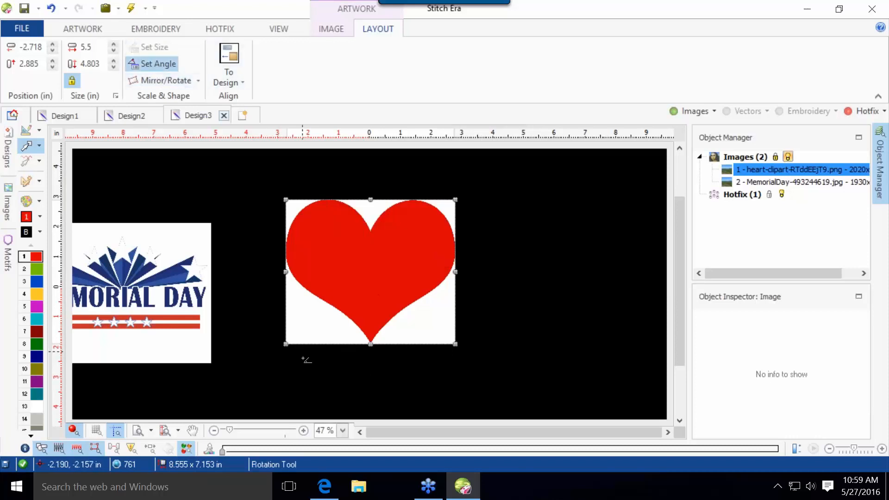
drag(280, 354, 329, 357)
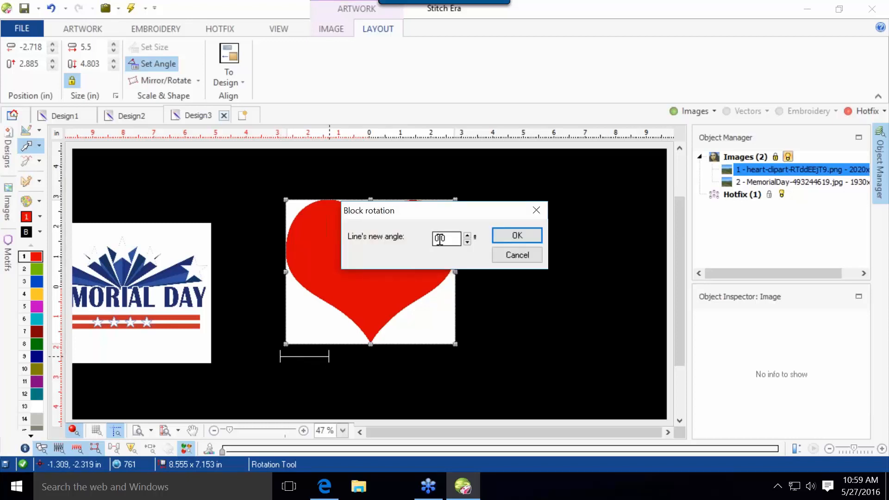
drag(452, 239, 412, 237)
text(1)
text(45)
key(Return)
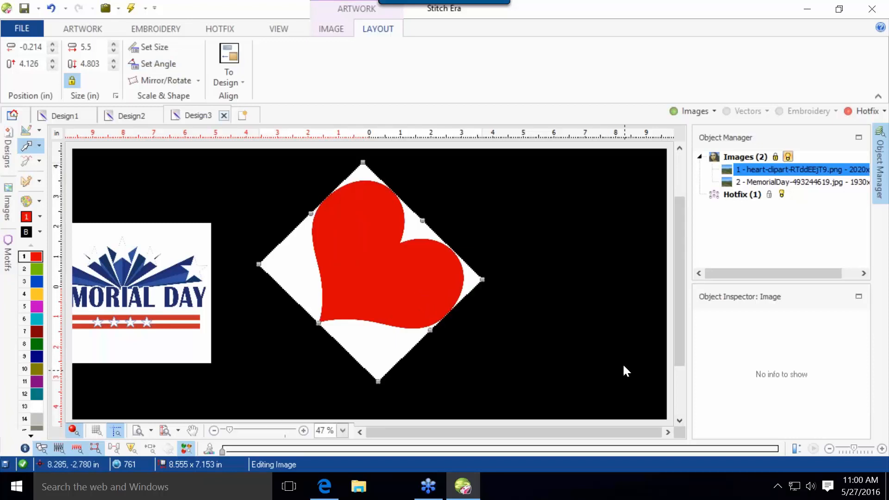
key(ctrl+z)
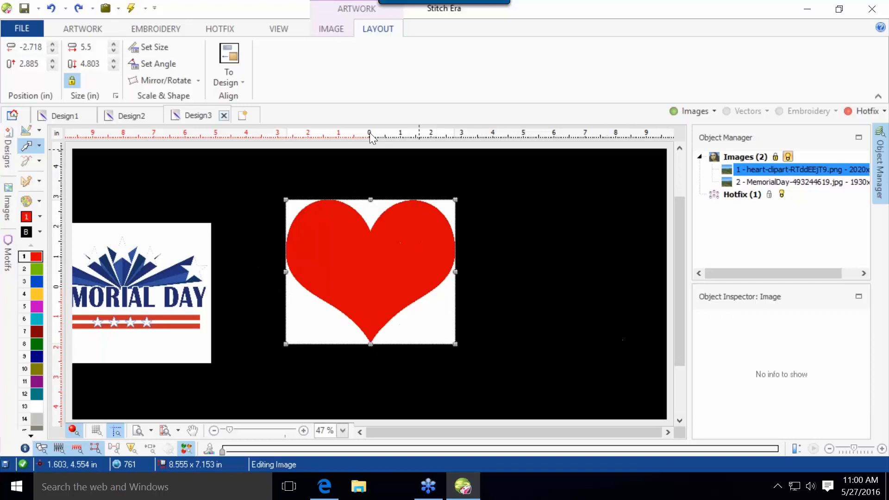
Rotate the heart image counterclockwise by giving a short horizontal reference line below it a new angle of 45°.
click(152, 63)
click(292, 357)
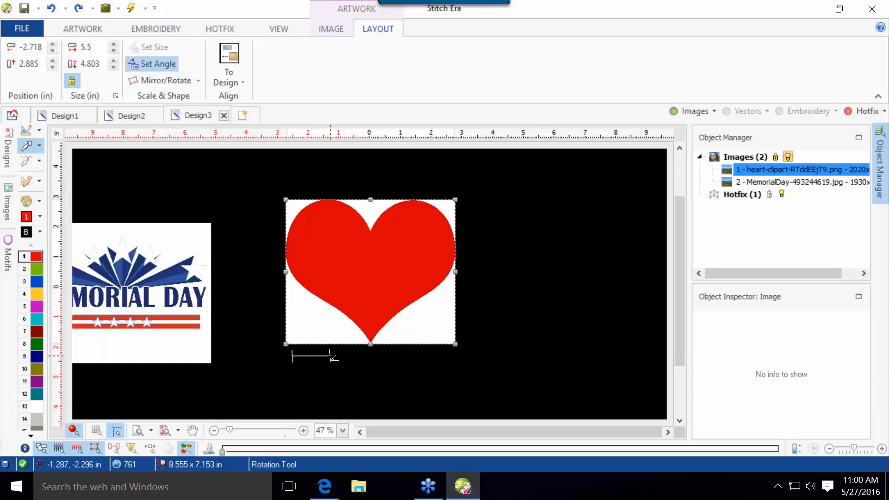
click(331, 356)
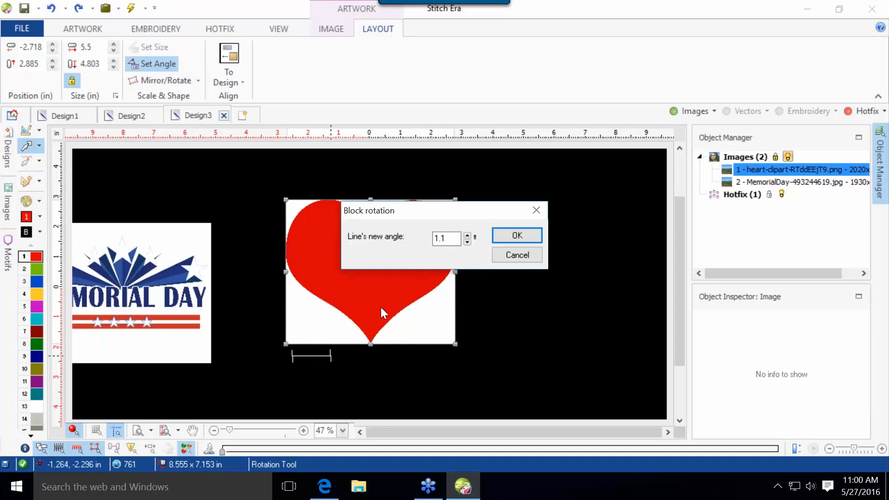
drag(452, 238, 433, 238)
text(45)
key(Return)
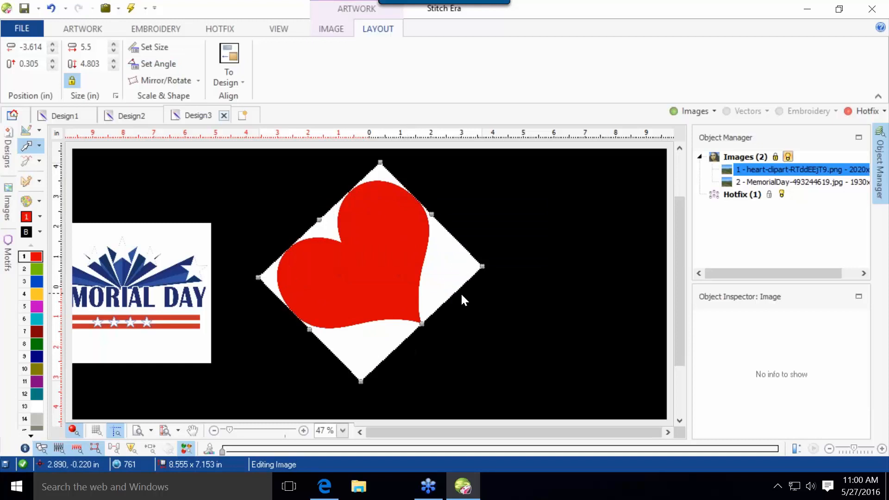